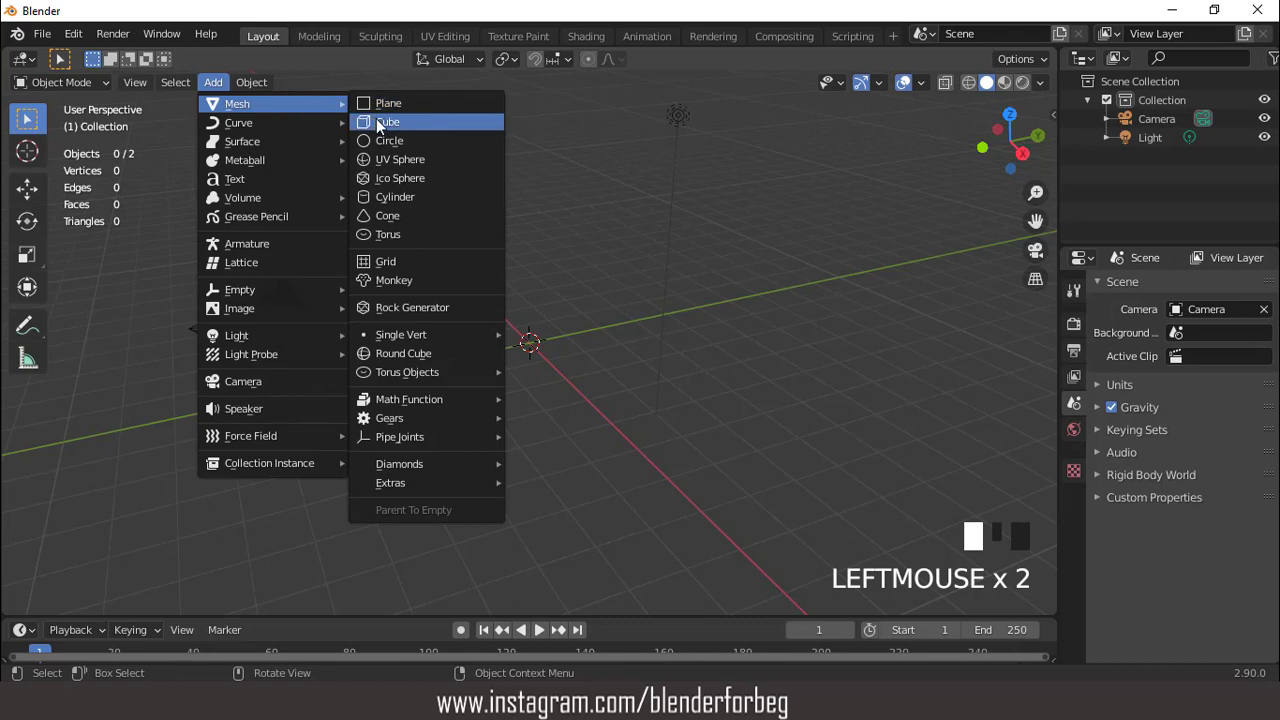
Add a cube mesh and scale it by 3 along the X axis.
{"action": "left_click", "coordinate": [378, 122]}
{"action": "scroll", "coordinate": [495, 250], "scroll_direction": "up", "scroll_amount": 2}
{"action": "key", "text": "KP_1"}
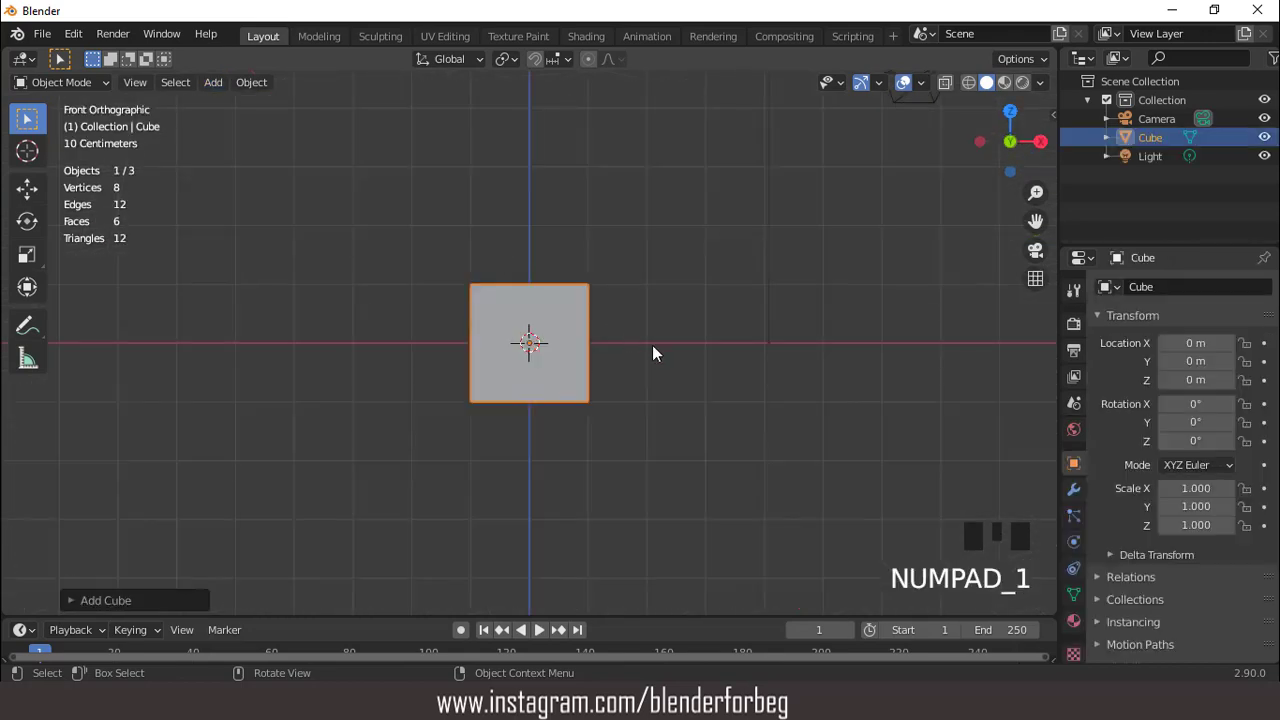
{"action": "key", "text": "s"}
{"action": "key", "text": "x"}
{"action": "key", "text": "3"}
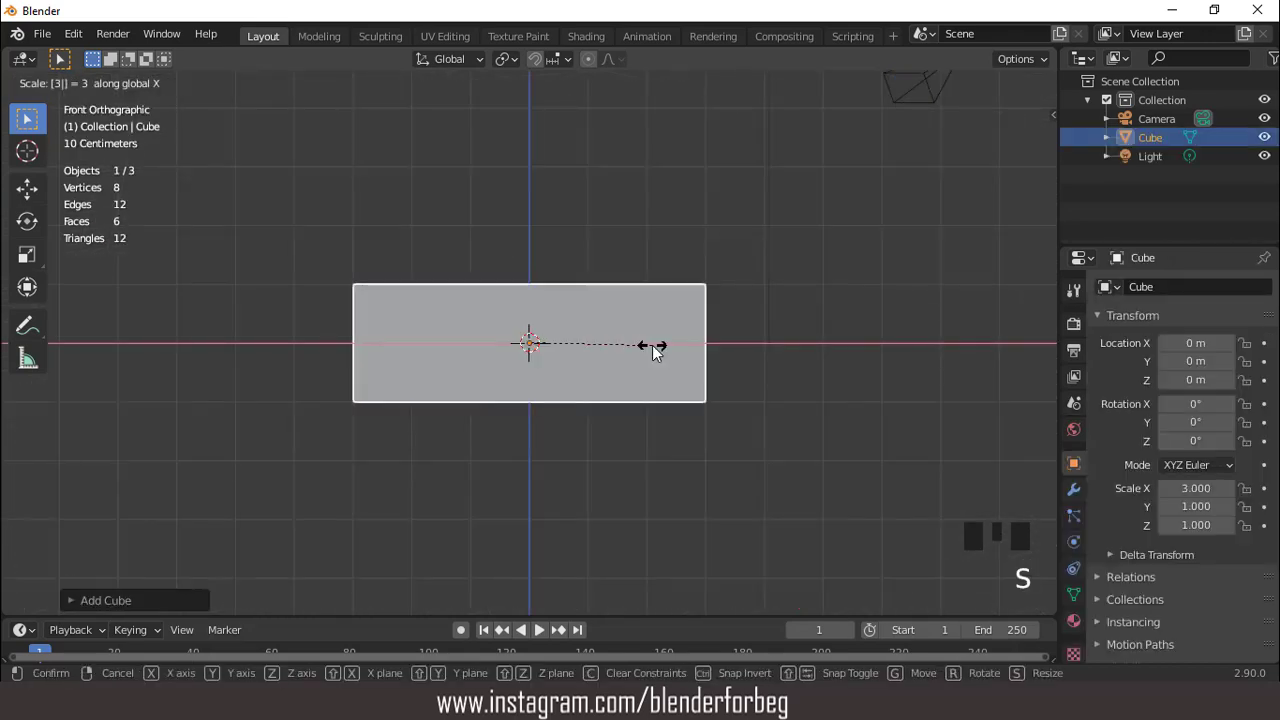
{"action": "left_click", "coordinate": [652, 345]}
Scale the cube by 2 along the Y axis.
{"action": "key", "text": "KP_7"}
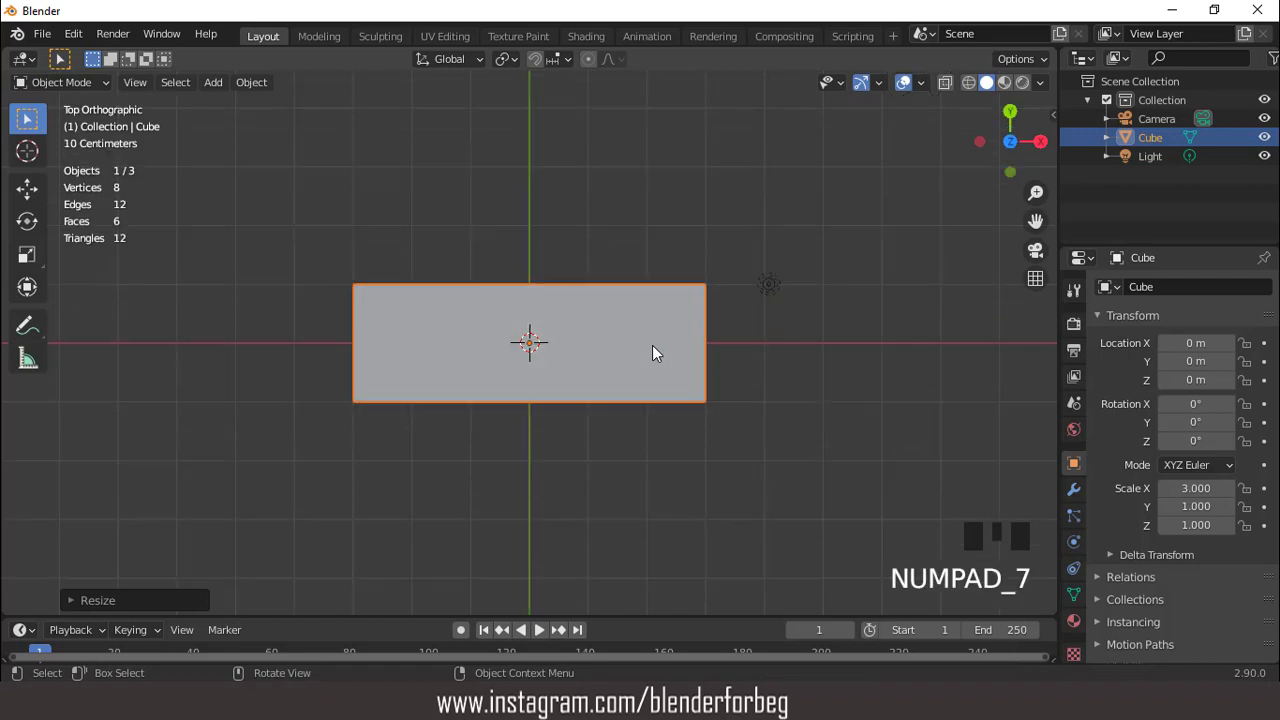
{"action": "key", "text": "s"}
{"action": "key", "text": "y"}
{"action": "key", "text": "2"}
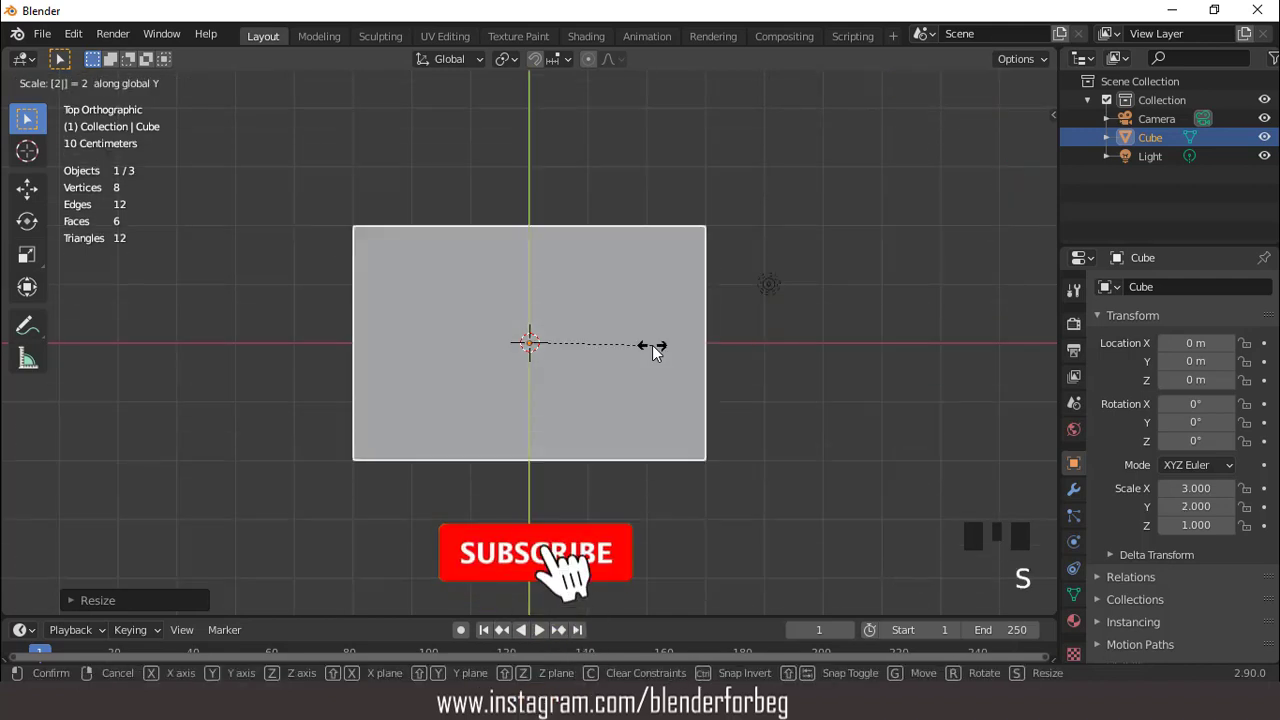
{"action": "left_click", "coordinate": [652, 345]}
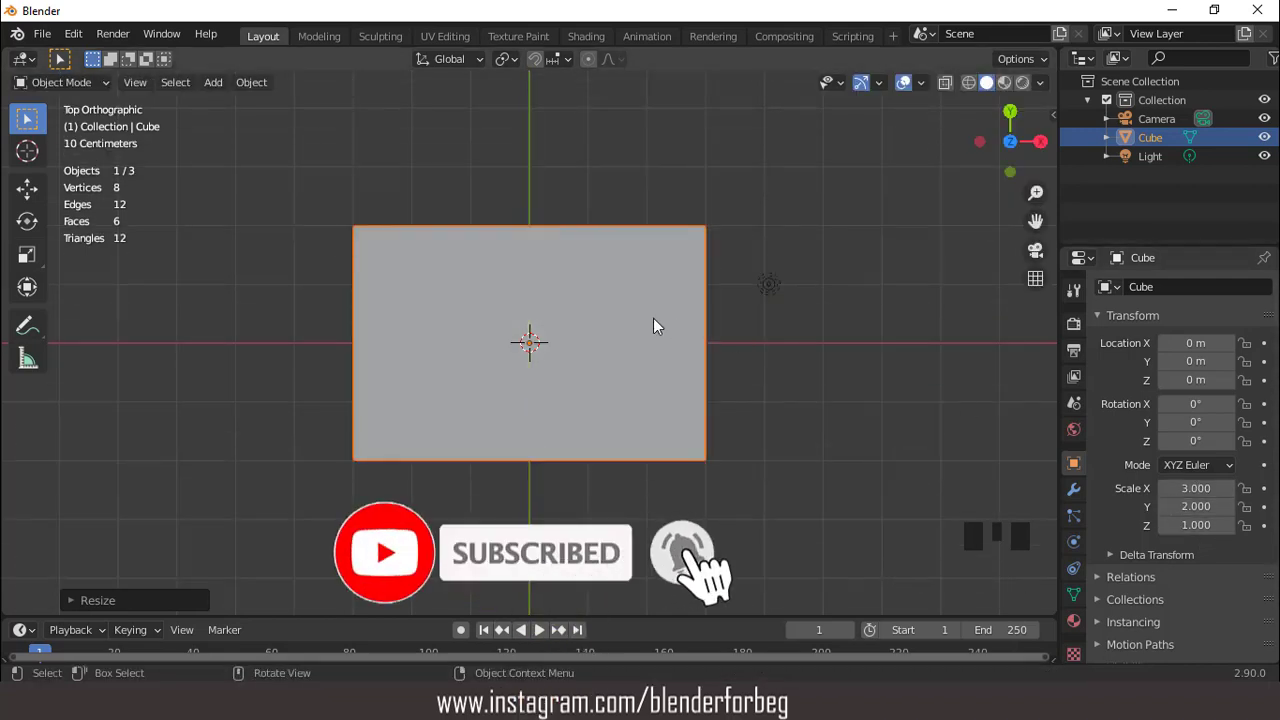
In Edit Mode, scale the block's bottom face inward along X so the front profile tapers downward.
{"action": "scroll", "coordinate": [613, 315], "scroll_direction": "up", "scroll_amount": 2}
{"action": "scroll", "coordinate": [613, 315], "scroll_direction": "down", "scroll_amount": 1}
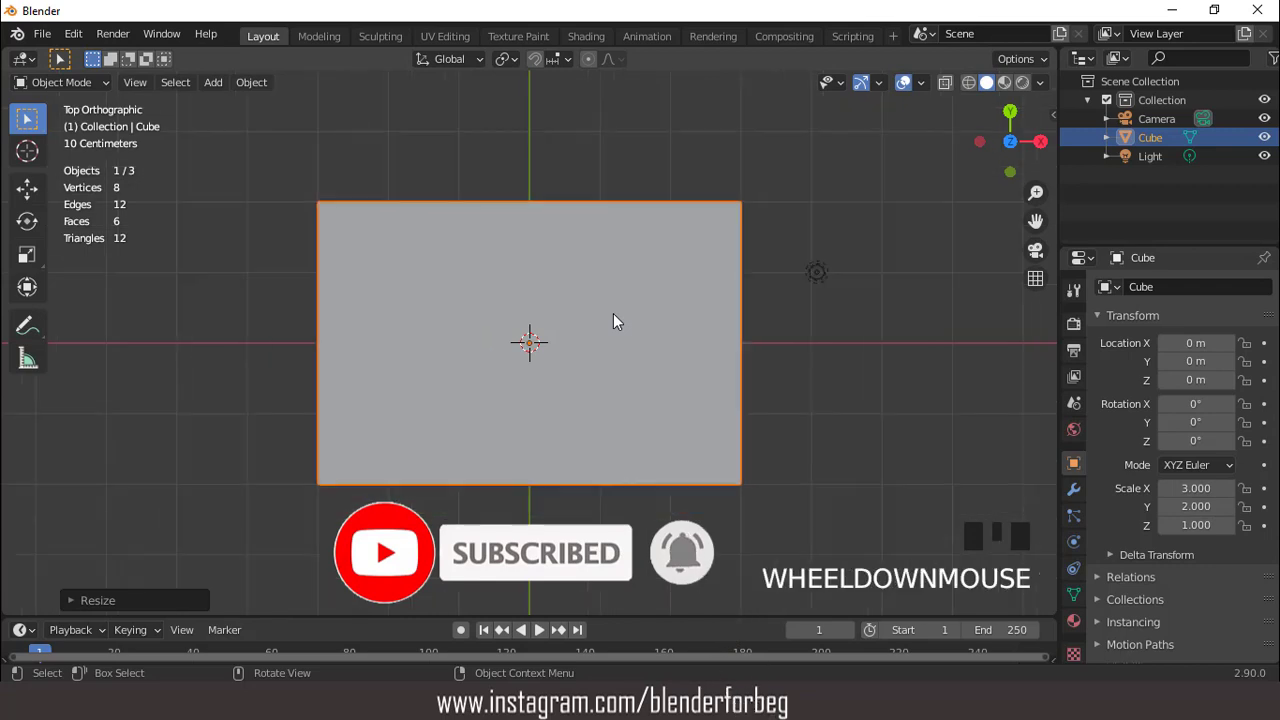
{"action": "key", "text": "Tab"}
{"action": "middle_click_drag", "start_coordinate": [613, 318], "coordinate": [594, 183]}
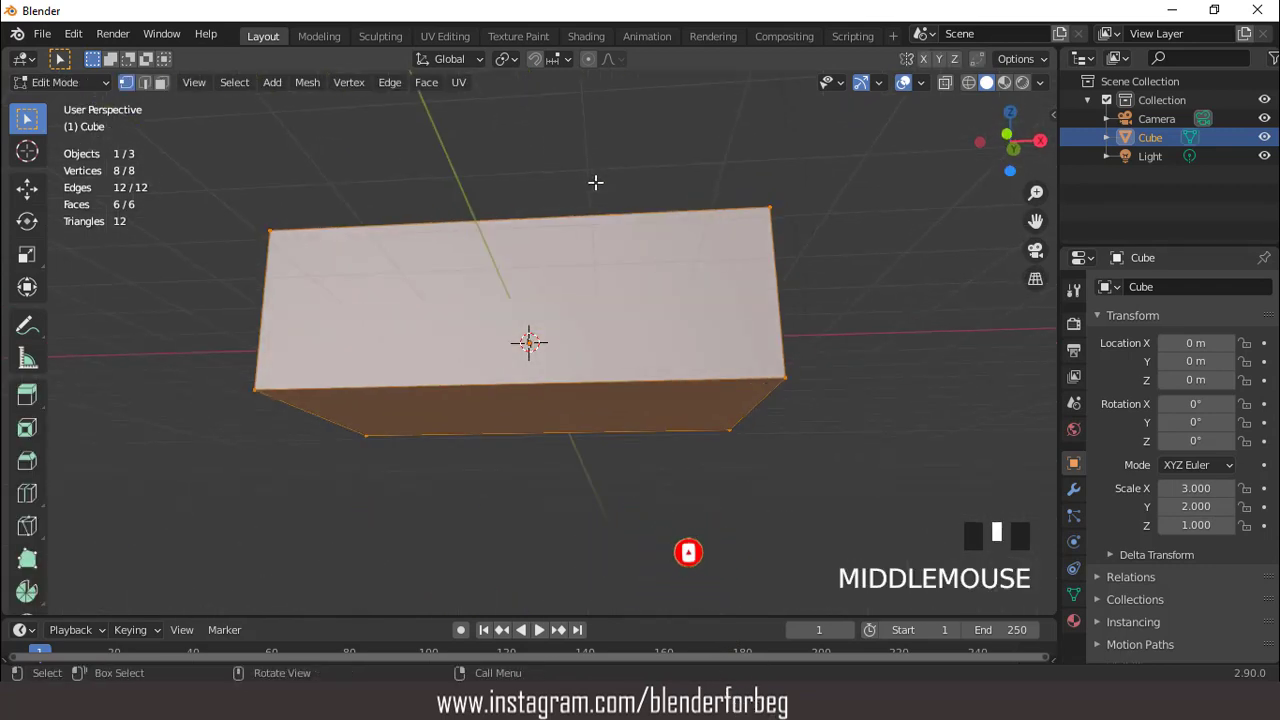
{"action": "key", "text": "3"}
{"action": "left_click", "coordinate": [607, 405]}
{"action": "key", "text": "KP_1"}
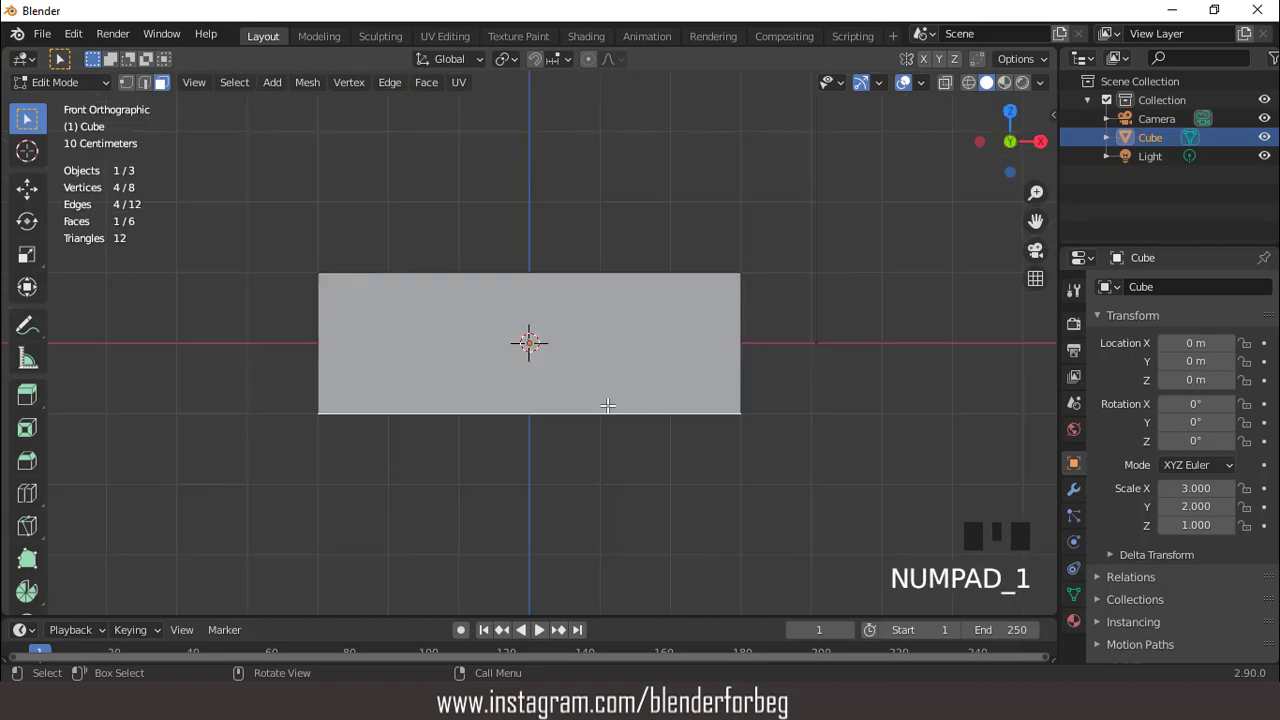
{"action": "key", "text": "s"}
{"action": "key", "text": "x"}
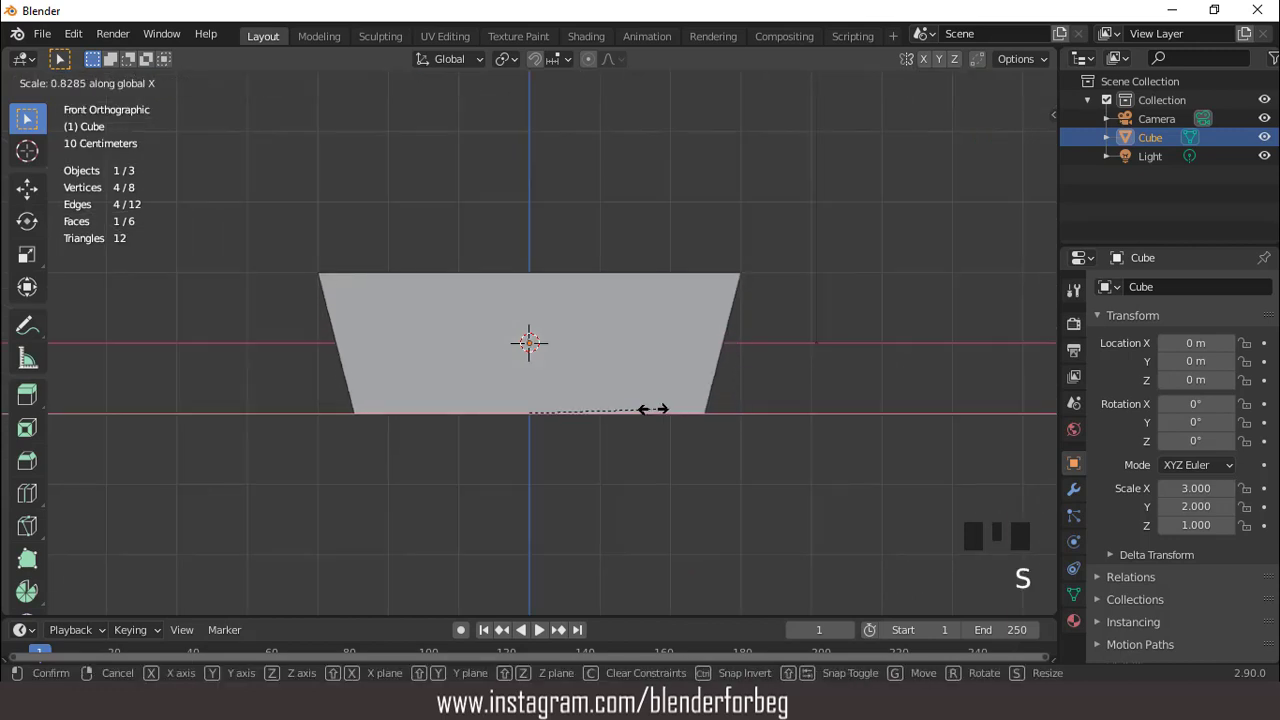
{"action": "left_click", "coordinate": [648, 408]}
Move the bottom face slightly upward along Z to make the body shallower.
{"action": "key", "text": "g"}
{"action": "key", "text": "z"}
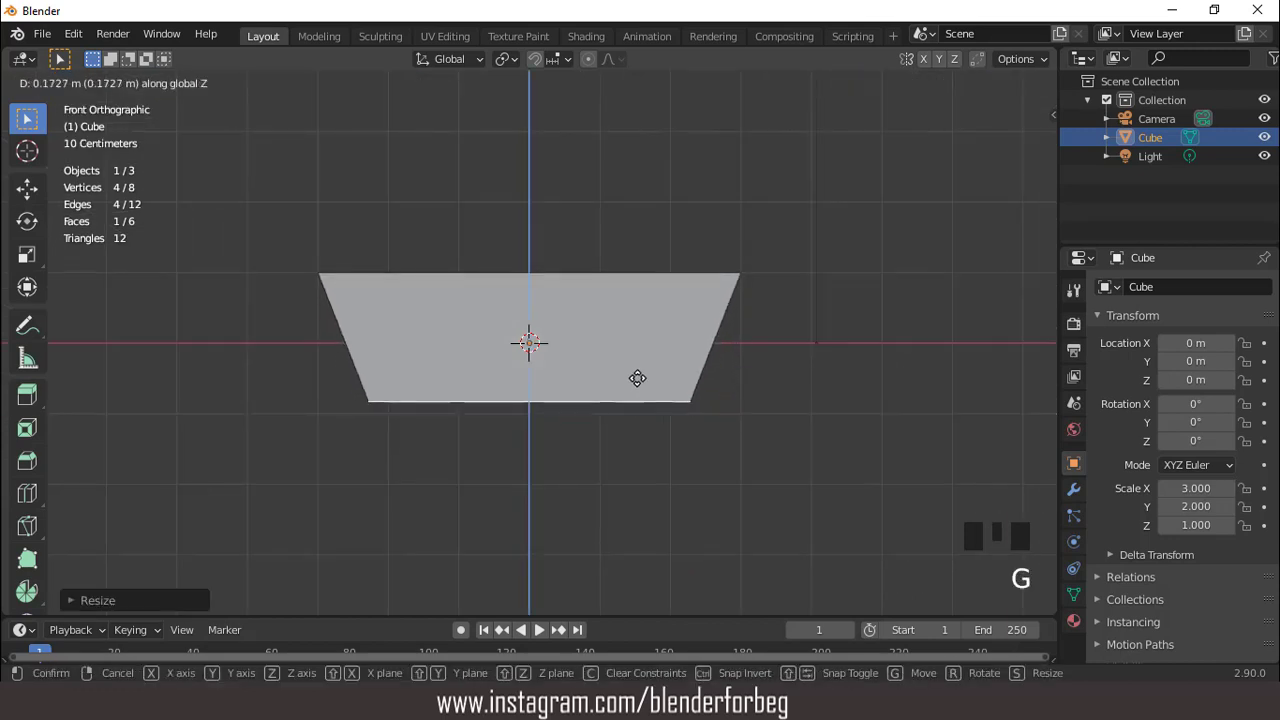
{"action": "left_click", "coordinate": [634, 372]}
Return to Object Mode and apply the scale of the tapered block.
{"action": "mouse_move", "coordinate": [626, 369]}
{"action": "middle_mouse_down"}
{"action": "mouse_move", "coordinate": [640, 374]}
{"action": "mouse_move", "coordinate": [611, 363]}
{"action": "middle_mouse_up"}
{"action": "key", "text": "Tab"}
{"action": "key", "text": "ctrl+a"}
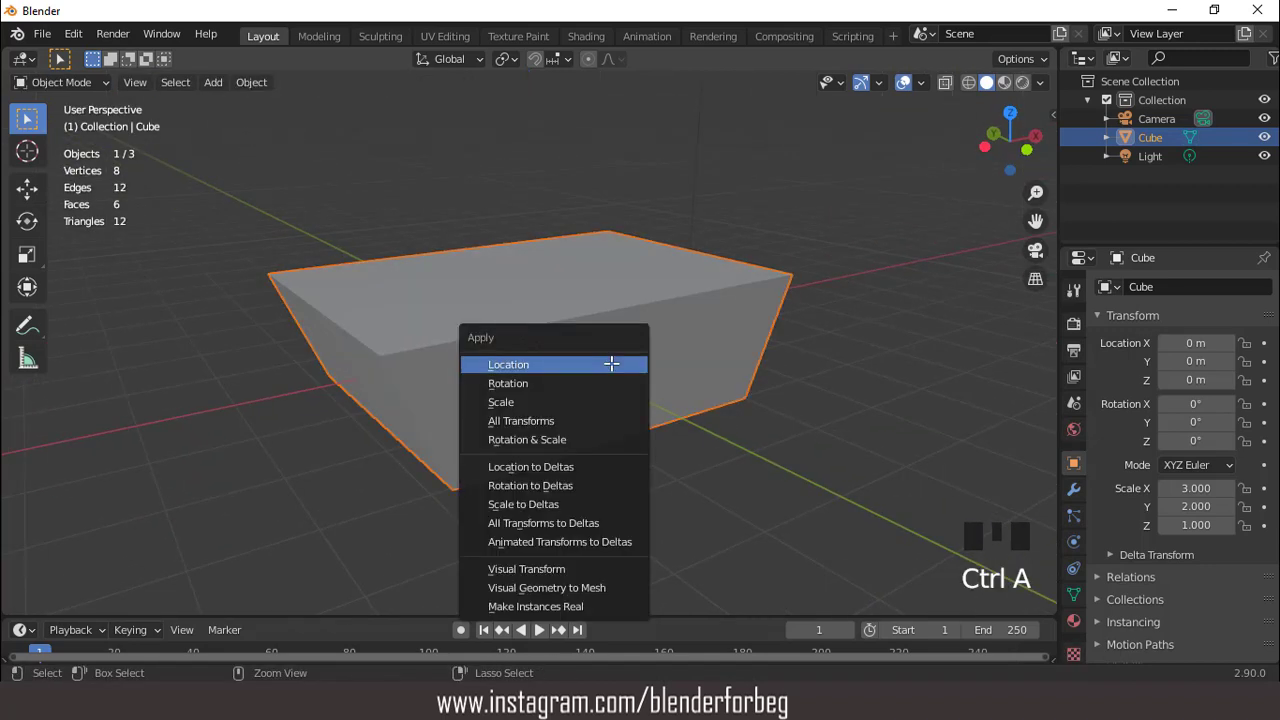
{"action": "left_click", "coordinate": [580, 401]}
Bevel the four Y-direction edges at the upper and lower ends of the block about 0.67 m wide.
{"action": "key", "text": "Tab"}
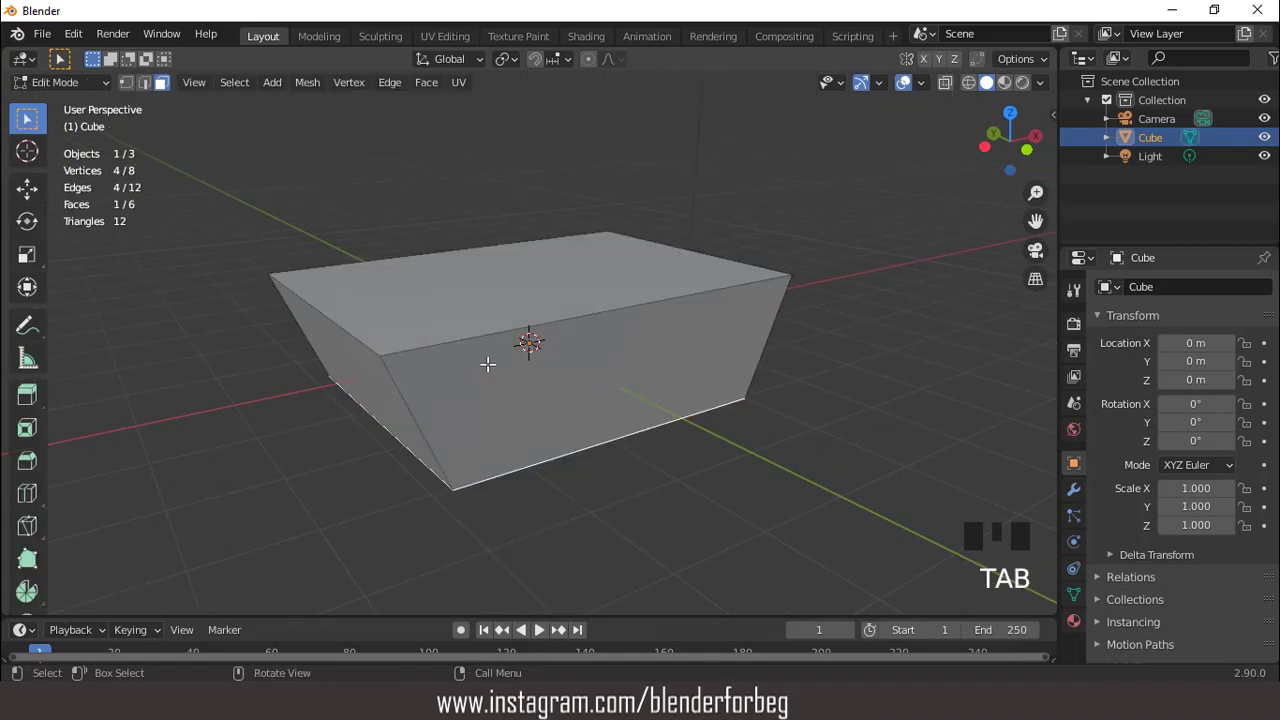
{"action": "key", "text": "2"}
{"action": "middle_click_drag", "start_coordinate": [487, 364], "coordinate": [414, 386]}
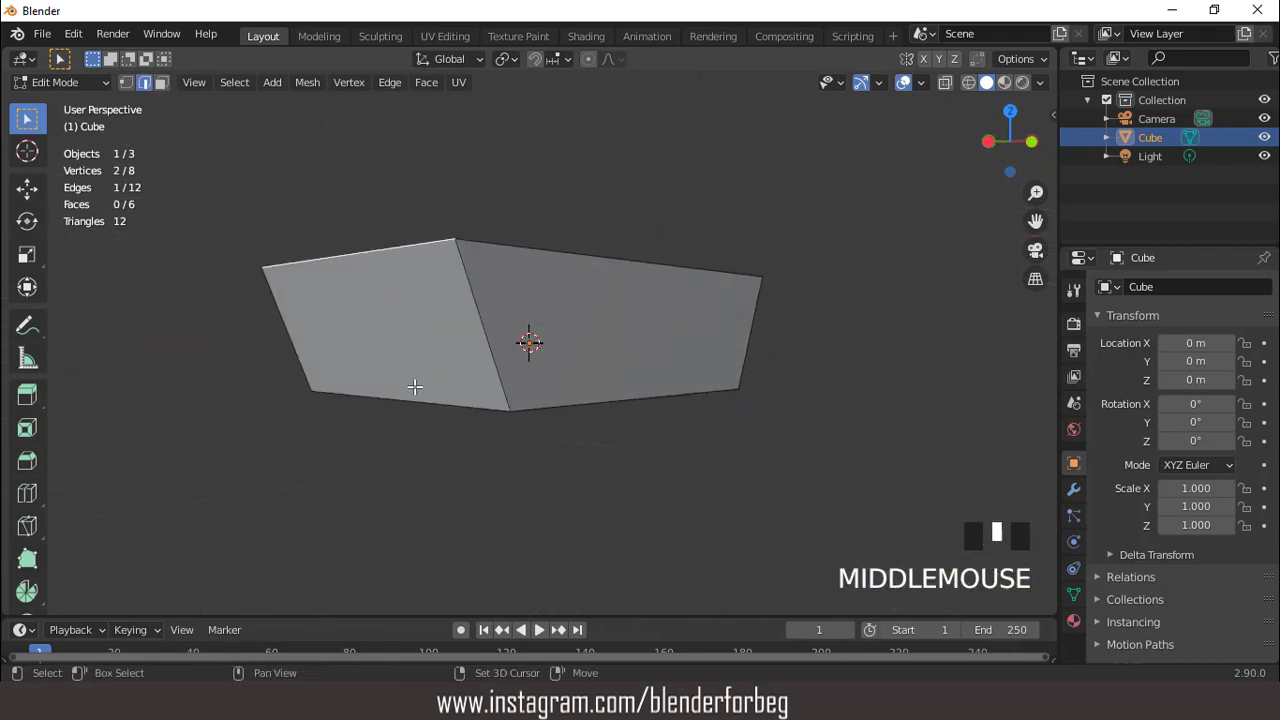
{"action": "left_click", "coordinate": [416, 389], "text": "shift"}
{"action": "middle_click_drag", "start_coordinate": [593, 373], "coordinate": [589, 337]}
{"action": "left_click", "coordinate": [592, 341], "text": "shift"}
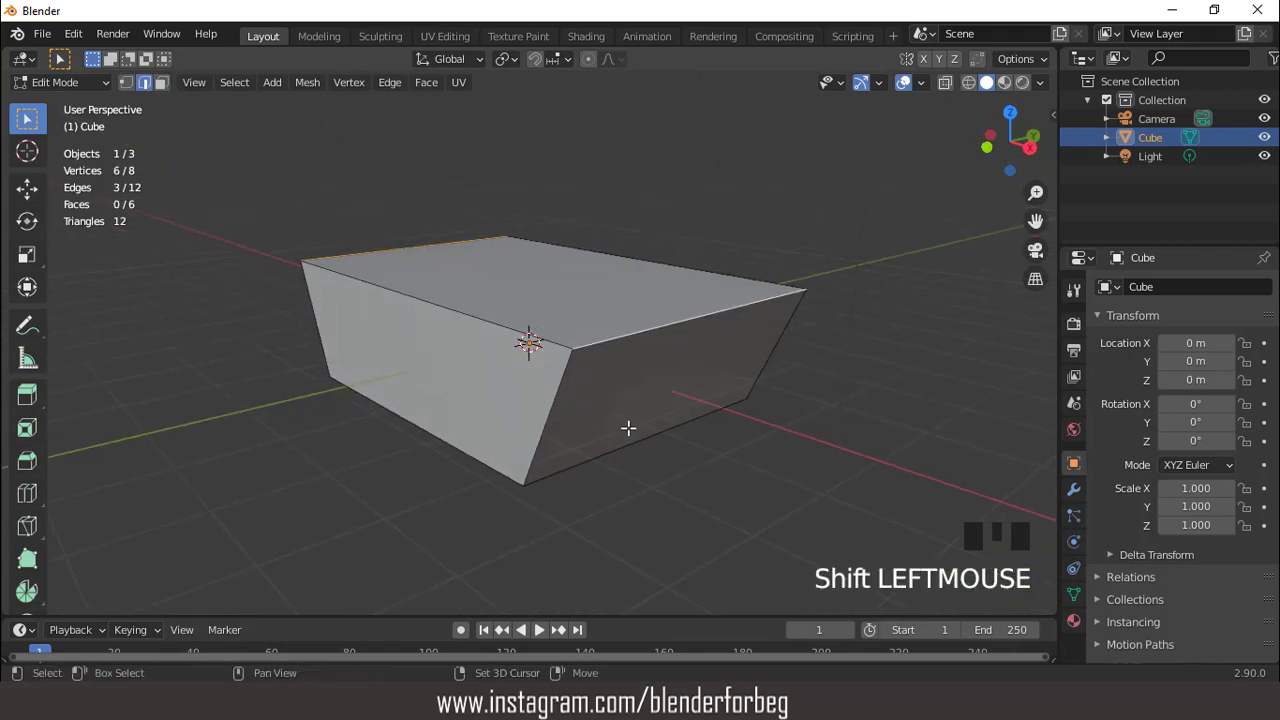
{"action": "left_click", "coordinate": [627, 441], "text": "shift"}
{"action": "middle_click_drag", "start_coordinate": [627, 441], "coordinate": [626, 349]}
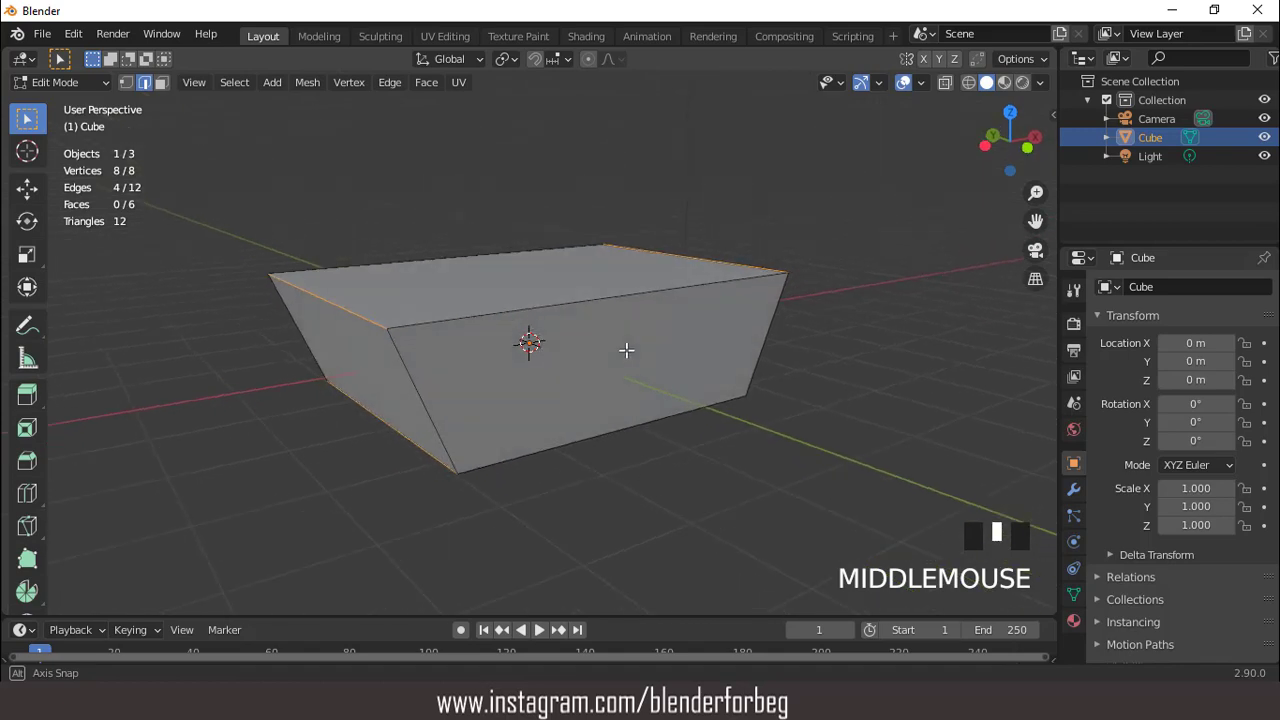
{"action": "key", "text": "KP_1"}
{"action": "key", "text": "ctrl+b"}
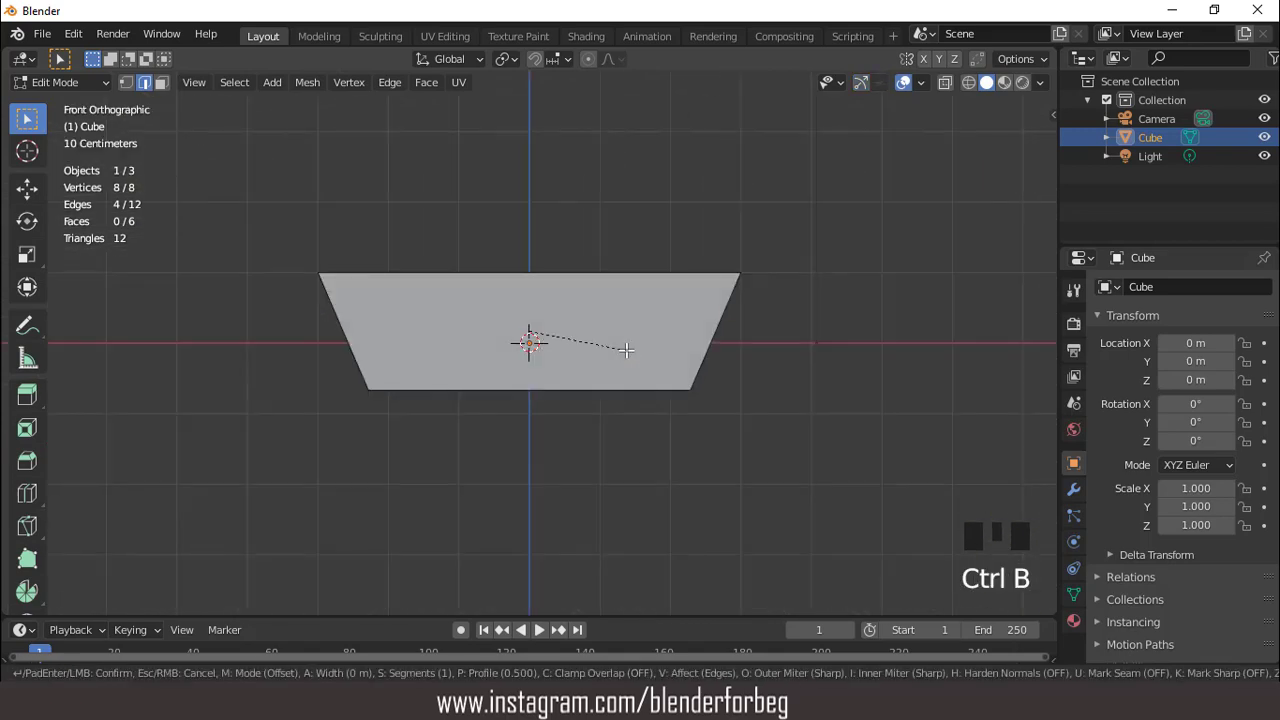
{"action": "left_click", "coordinate": [675, 371]}
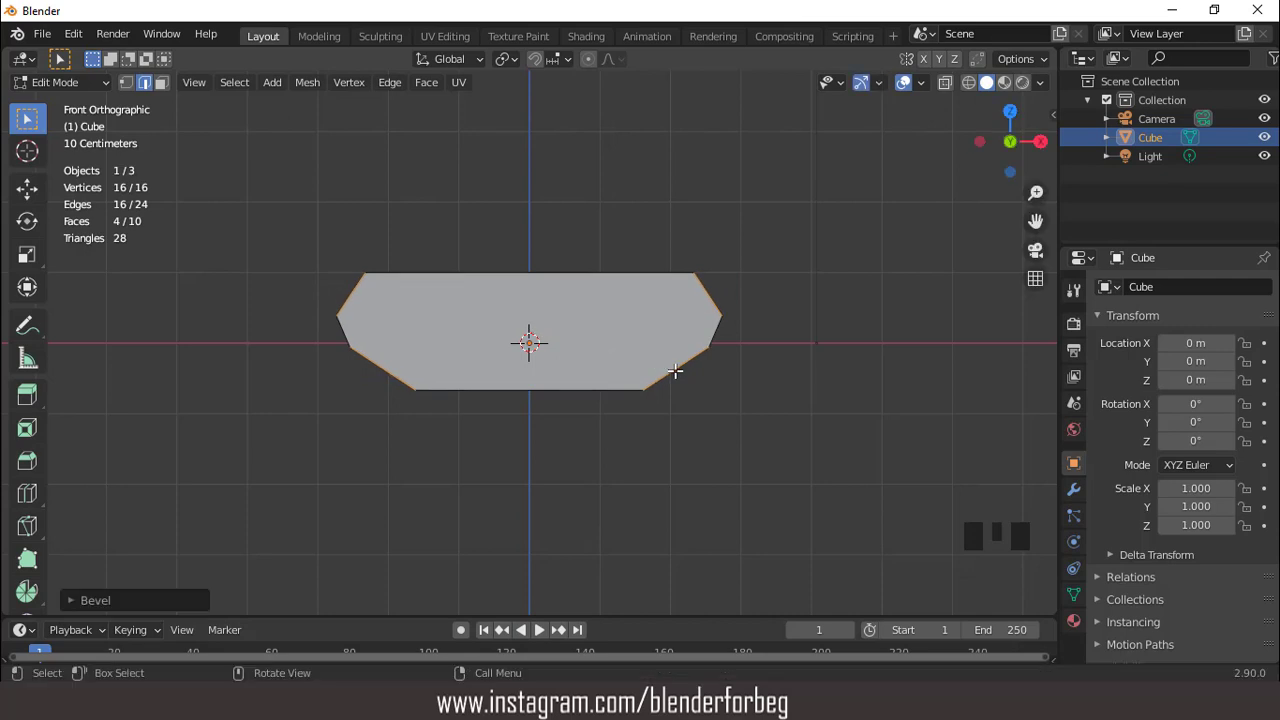
Set the bevel to 4 segments with a width of about 0.834 m.
{"action": "left_click", "coordinate": [70, 599]}
{"action": "left_click", "coordinate": [307, 329]}
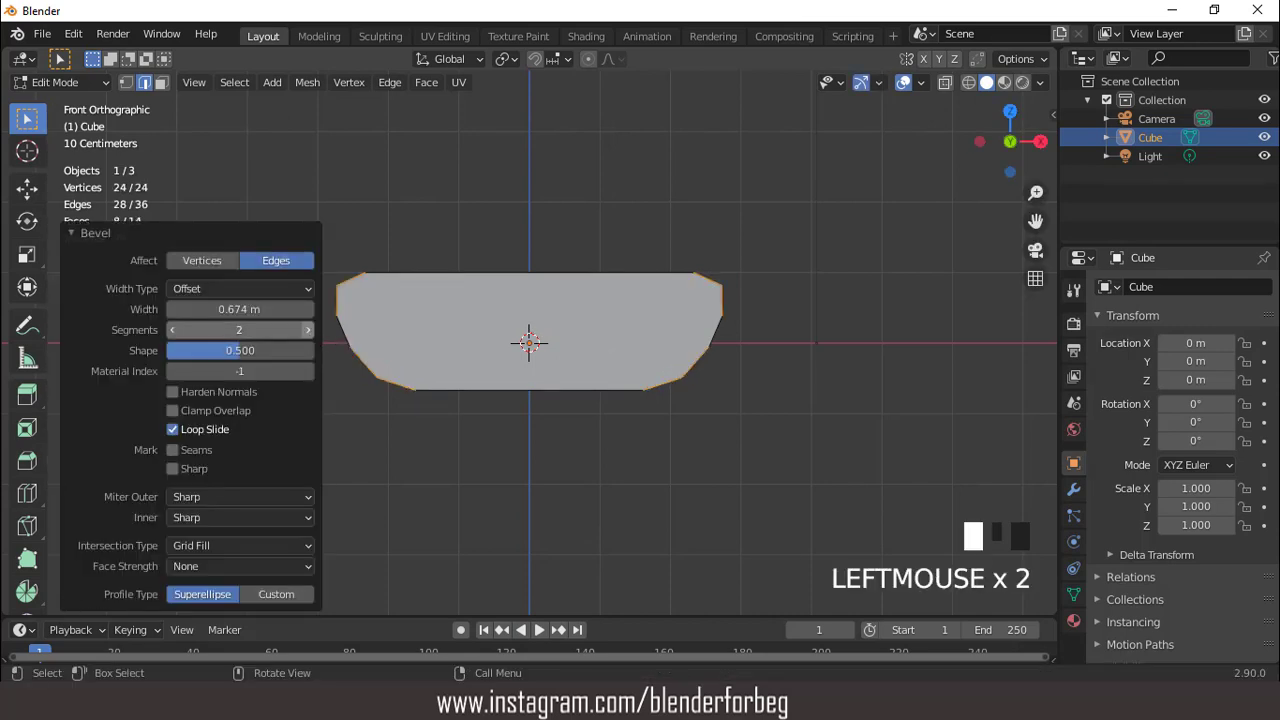
{"action": "left_click", "coordinate": [243, 309]}
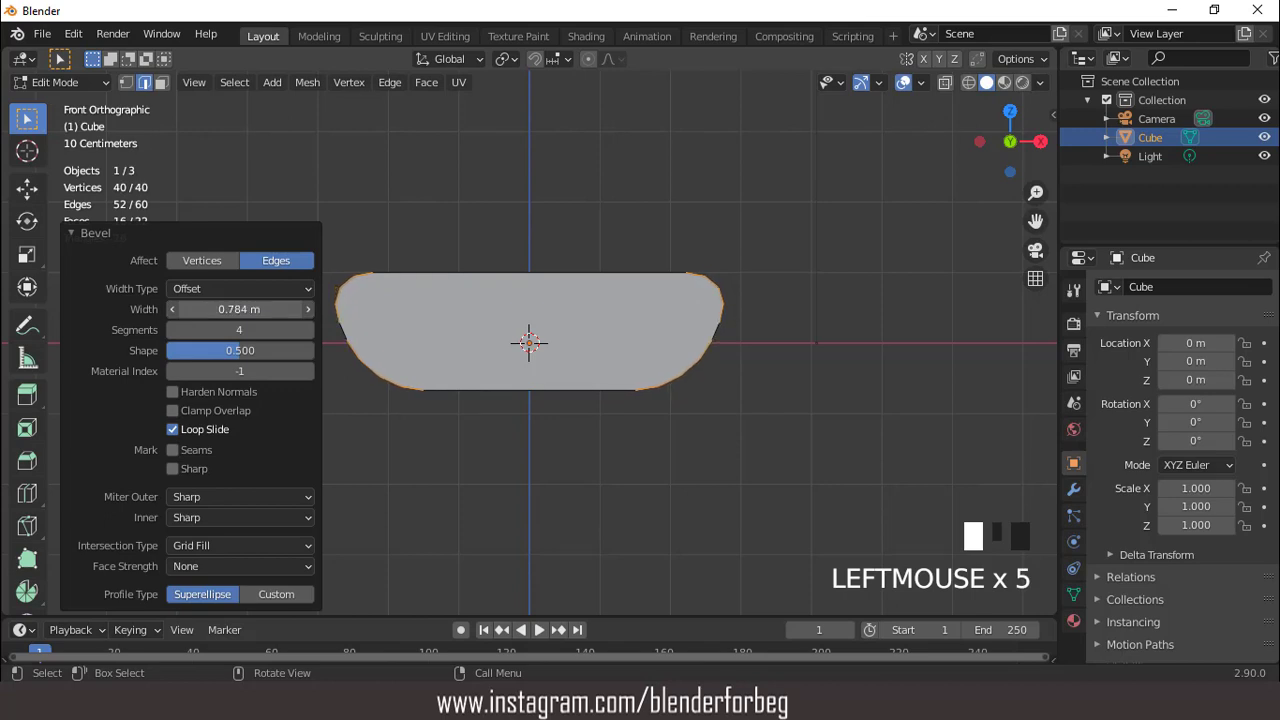
Add two evenly spaced loop cuts around the body, running along X, without sliding them.
{"action": "scroll", "coordinate": [567, 331], "scroll_direction": "down", "scroll_amount": 2}
{"action": "middle_click_drag", "start_coordinate": [567, 331], "coordinate": [620, 361]}
{"action": "scroll", "coordinate": [620, 361], "scroll_direction": "up", "scroll_amount": 1}
{"action": "key", "text": "KP_7"}
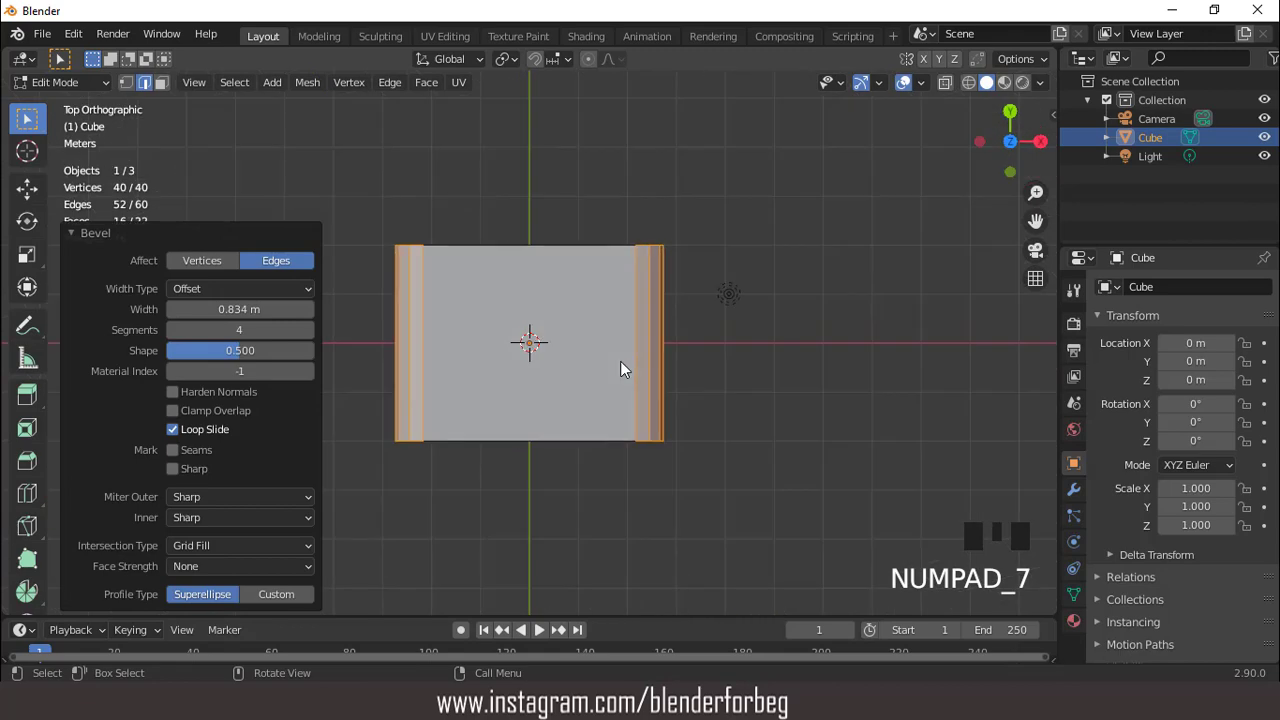
{"action": "scroll", "coordinate": [620, 361], "scroll_direction": "up", "scroll_amount": 3}
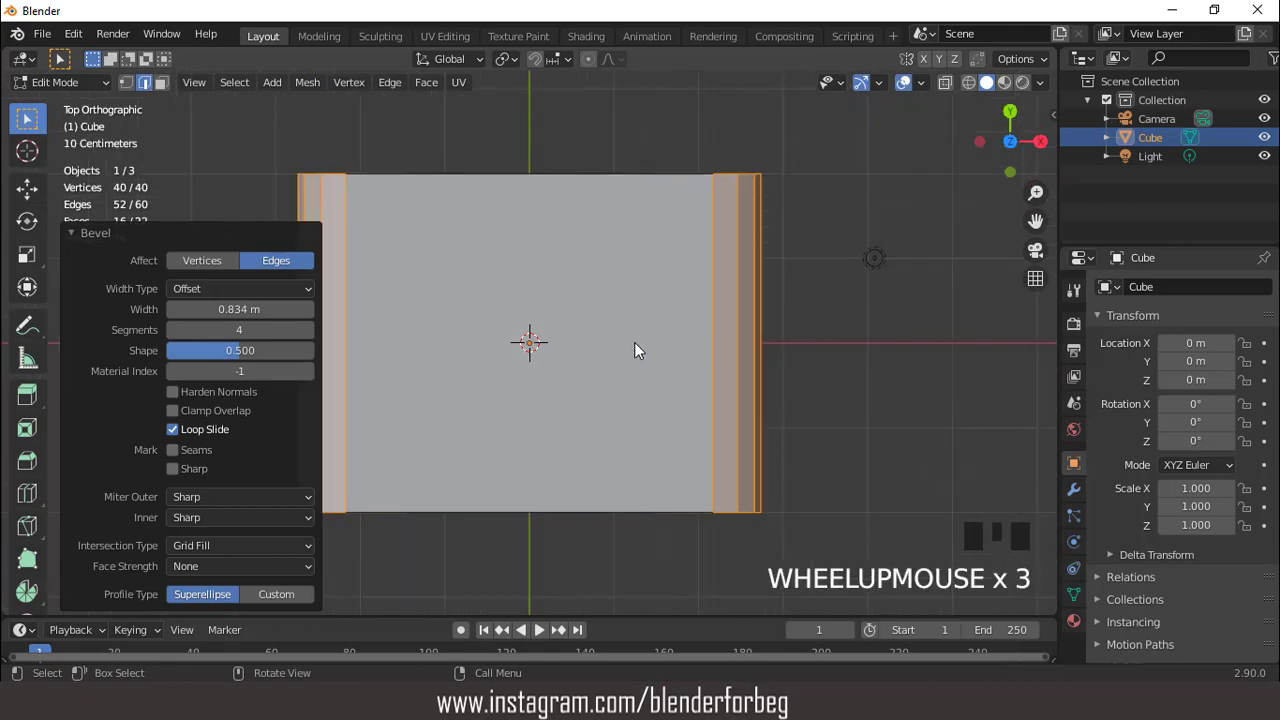
{"action": "key", "text": "ctrl+r"}
{"action": "scroll", "coordinate": [729, 350], "scroll_direction": "up", "scroll_amount": 1}
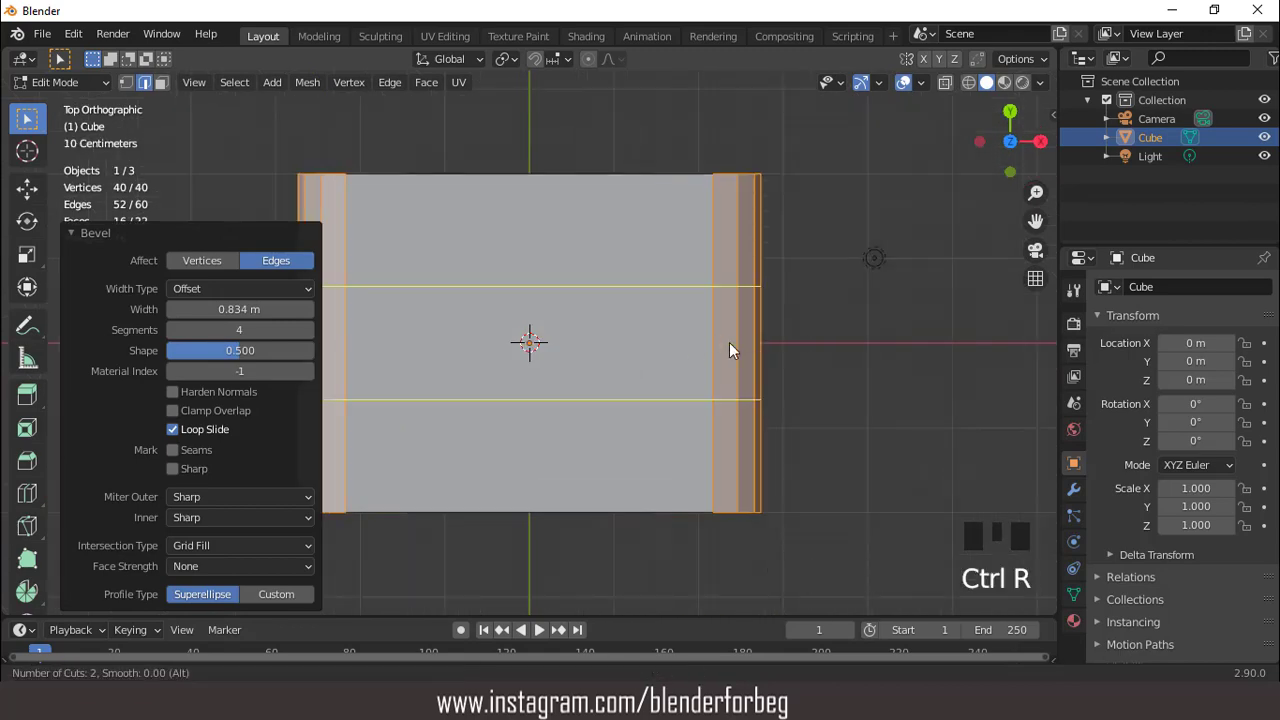
{"action": "left_click", "coordinate": [730, 343]}
{"action": "right_click", "coordinate": [730, 343]}
Scale the two new edge loops apart along Y by a factor of about 1.6.
{"action": "key", "text": "s"}
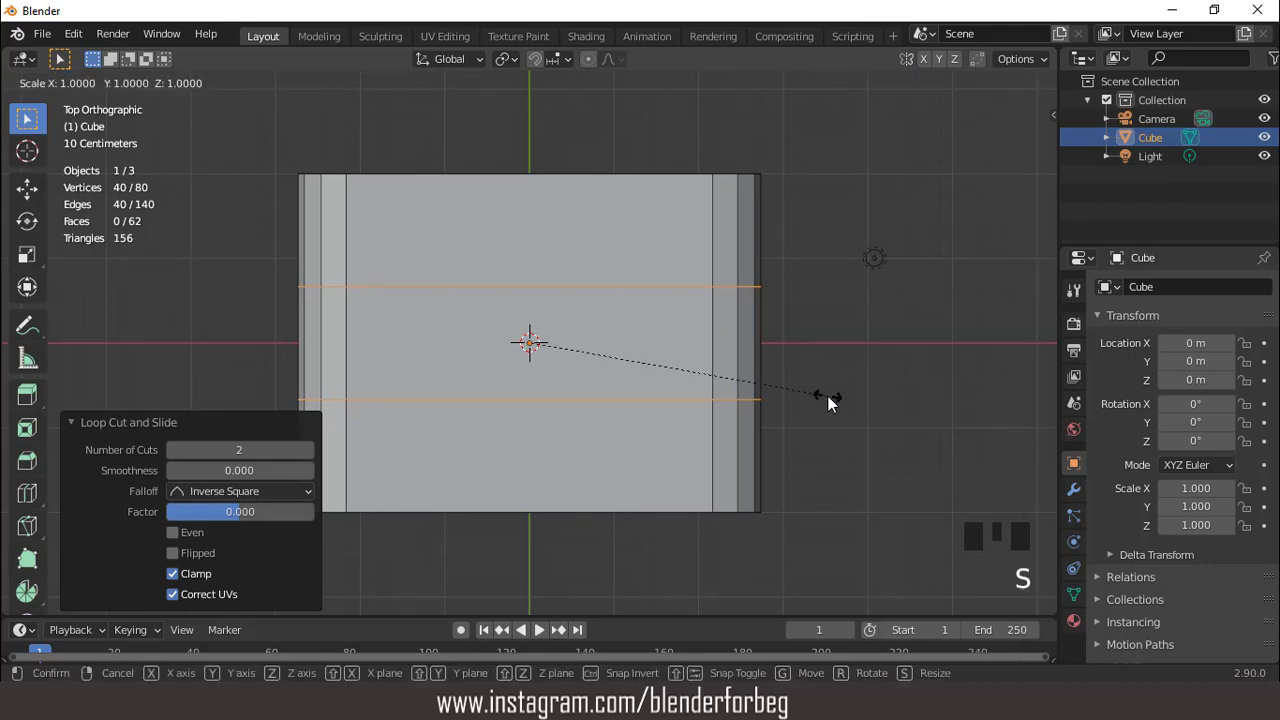
{"action": "key", "text": "y"}
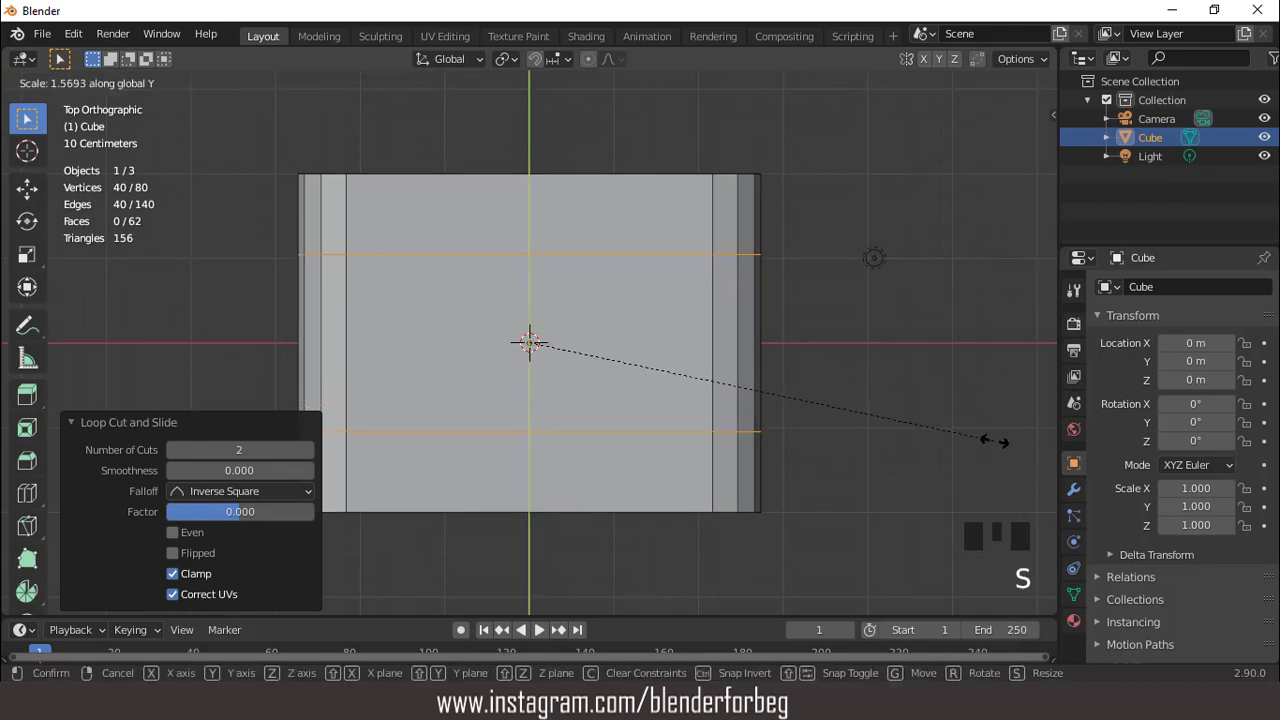
{"action": "left_click", "coordinate": [1018, 443]}
Extrude the middle band of faces in place and shrink it inward about 0.219 m, leaving raised side tracks.
{"action": "scroll", "coordinate": [603, 377], "scroll_direction": "down", "scroll_amount": 3}
{"action": "middle_click_drag", "start_coordinate": [603, 377], "coordinate": [610, 293]}
{"action": "scroll", "coordinate": [574, 294], "scroll_direction": "up", "scroll_amount": 2}
{"action": "key", "text": "3"}
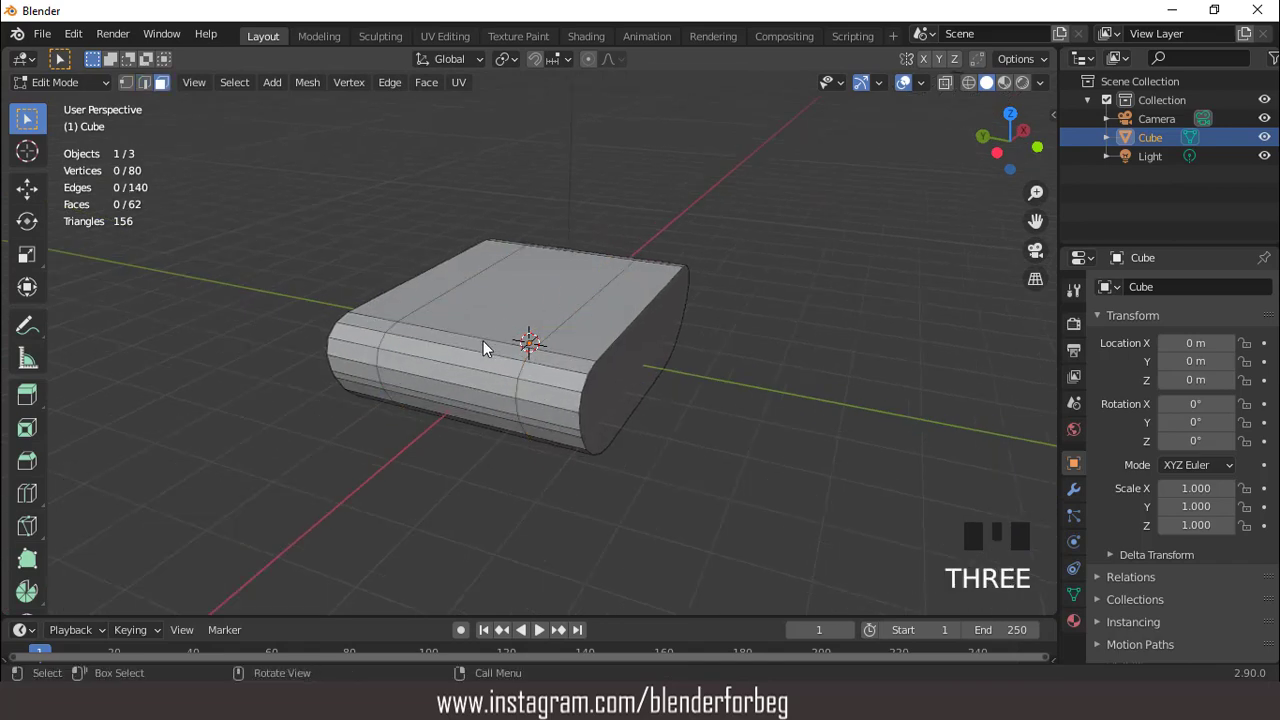
{"action": "left_click", "coordinate": [483, 341], "text": "alt"}
{"action": "middle_click_drag", "start_coordinate": [483, 341], "coordinate": [513, 291]}
{"action": "scroll", "coordinate": [523, 276], "scroll_direction": "up", "scroll_amount": 3}
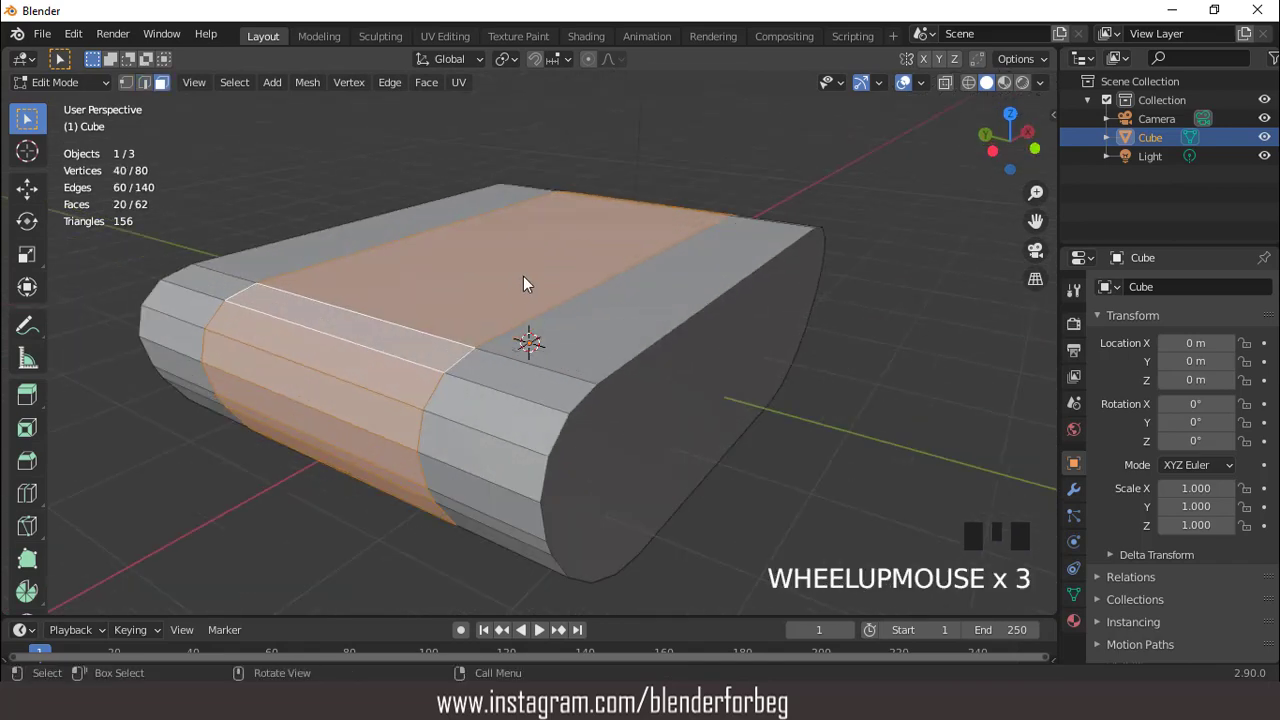
{"action": "key", "text": "e"}
{"action": "right_click", "coordinate": [523, 276]}
{"action": "key", "text": "alt+s"}
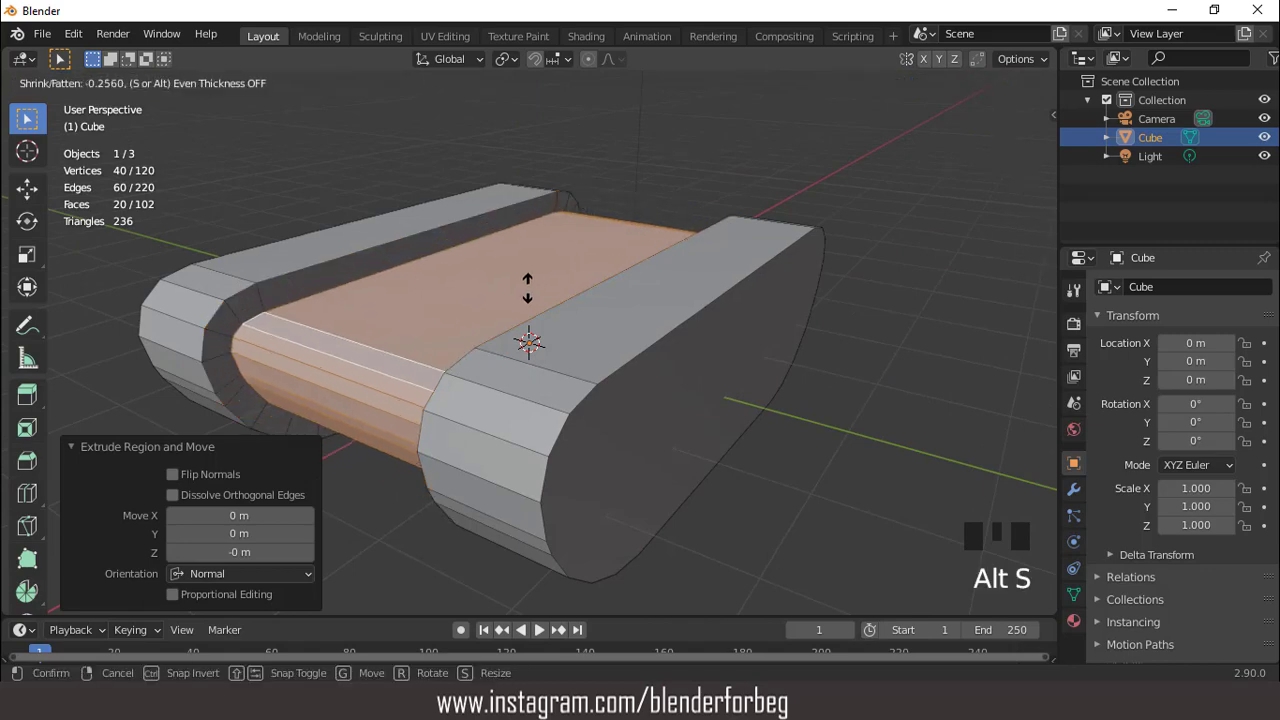
{"action": "left_click", "coordinate": [528, 288]}
Inset the large top face between the side tracks by about 0.13 m.
{"action": "scroll", "coordinate": [535, 308], "scroll_direction": "down", "scroll_amount": 4}
{"action": "middle_click_drag", "start_coordinate": [535, 308], "coordinate": [469, 323]}
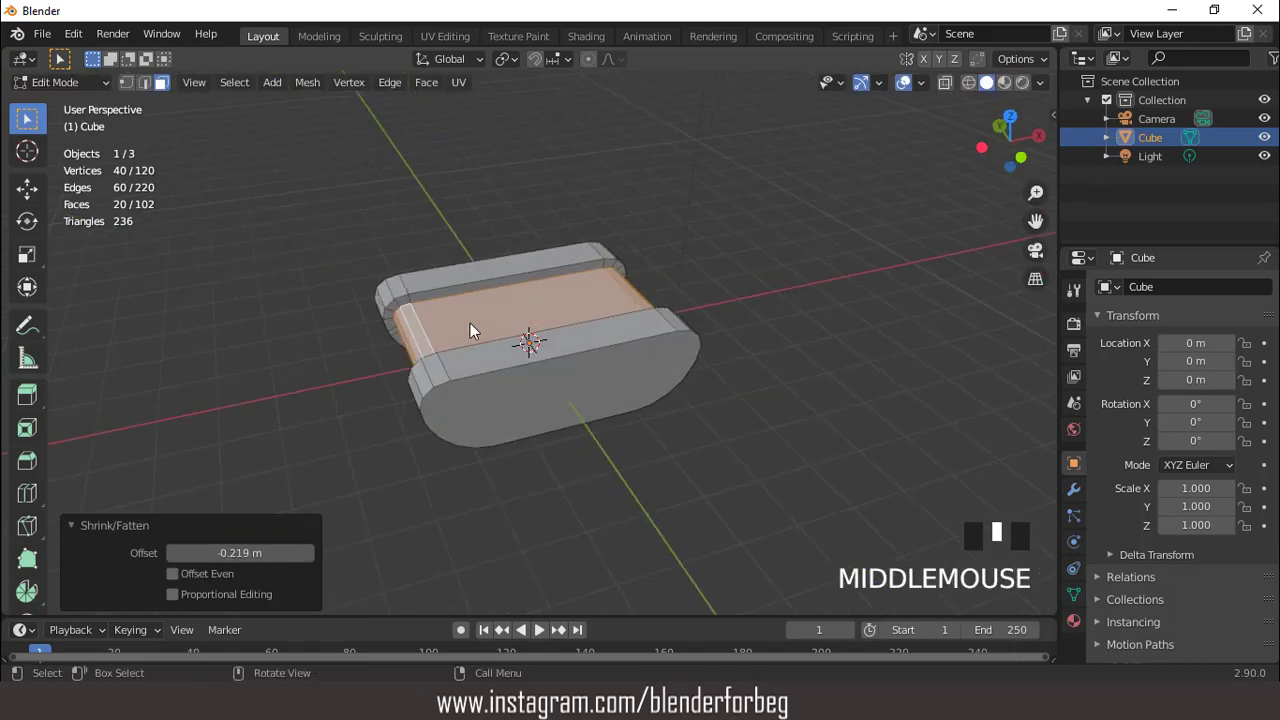
{"action": "key", "text": "KP_7"}
{"action": "left_click", "coordinate": [573, 341]}
{"action": "scroll", "coordinate": [573, 339], "scroll_direction": "up", "scroll_amount": 2}
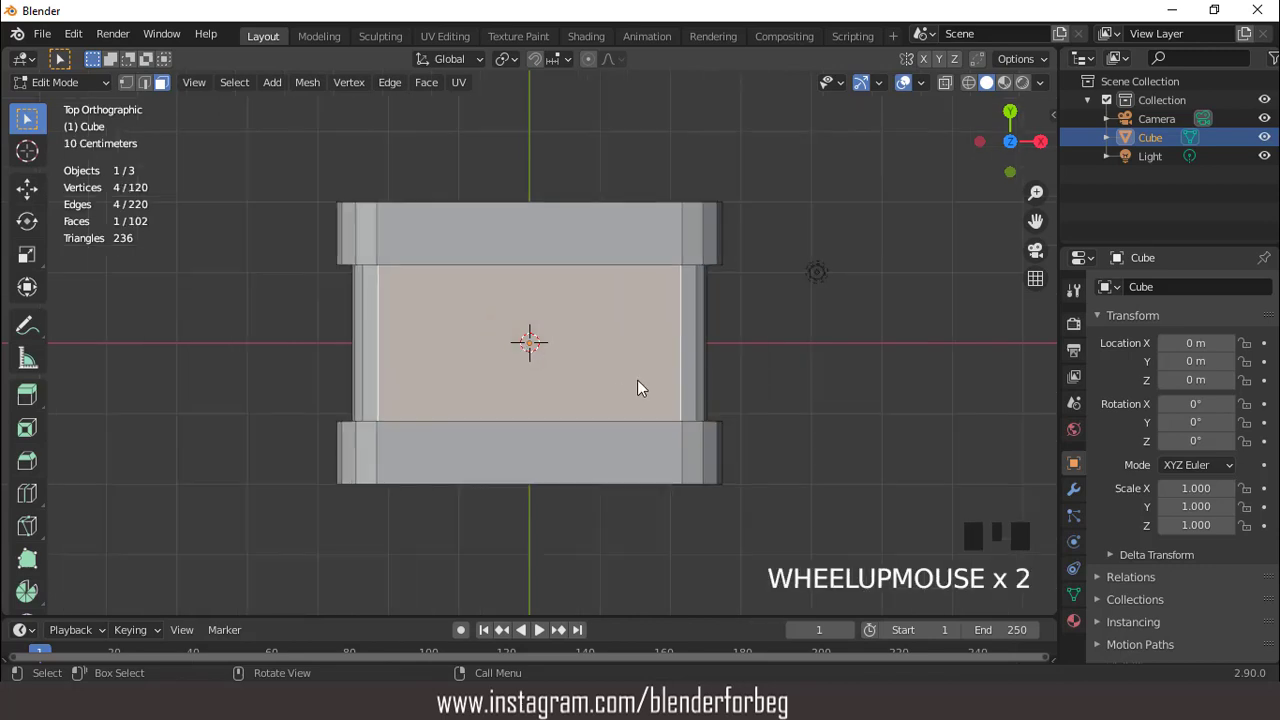
{"action": "key", "text": "i"}
{"action": "left_click", "coordinate": [658, 406]}
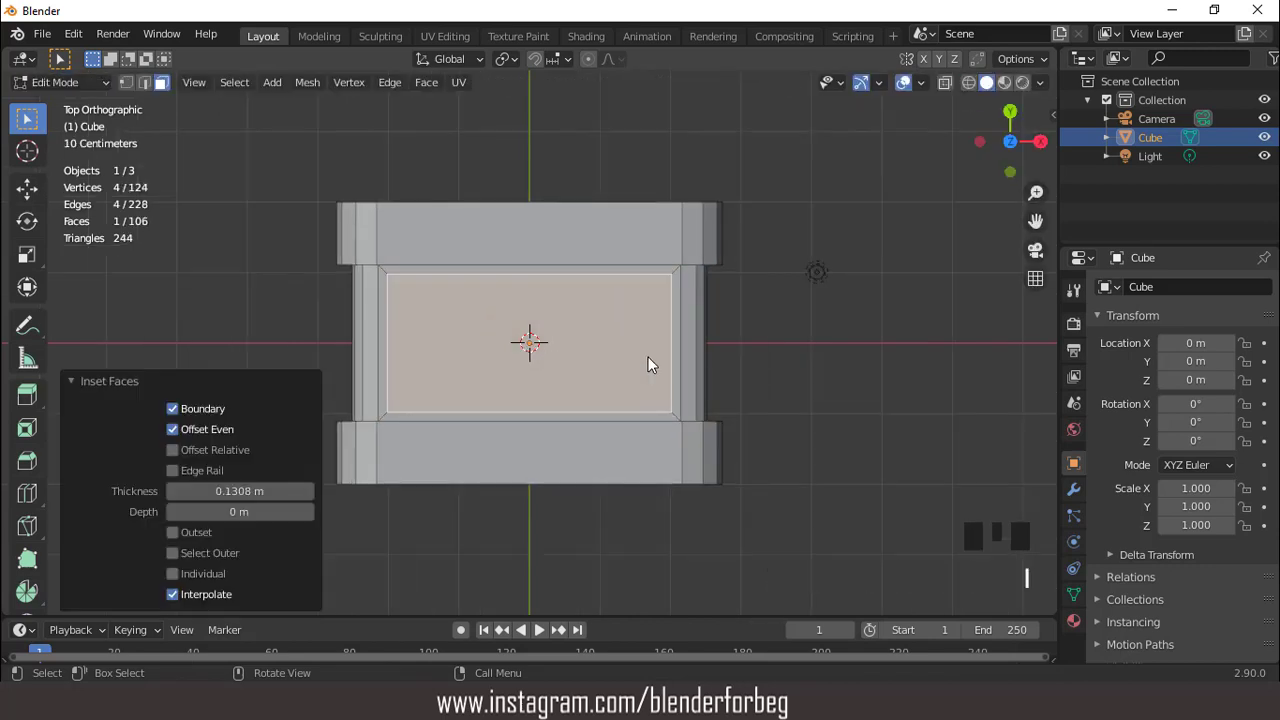
Scale the inset top face to about 0.696 along X, then uniformly to about 0.819.
{"action": "key", "text": "s"}
{"action": "key", "text": "x"}
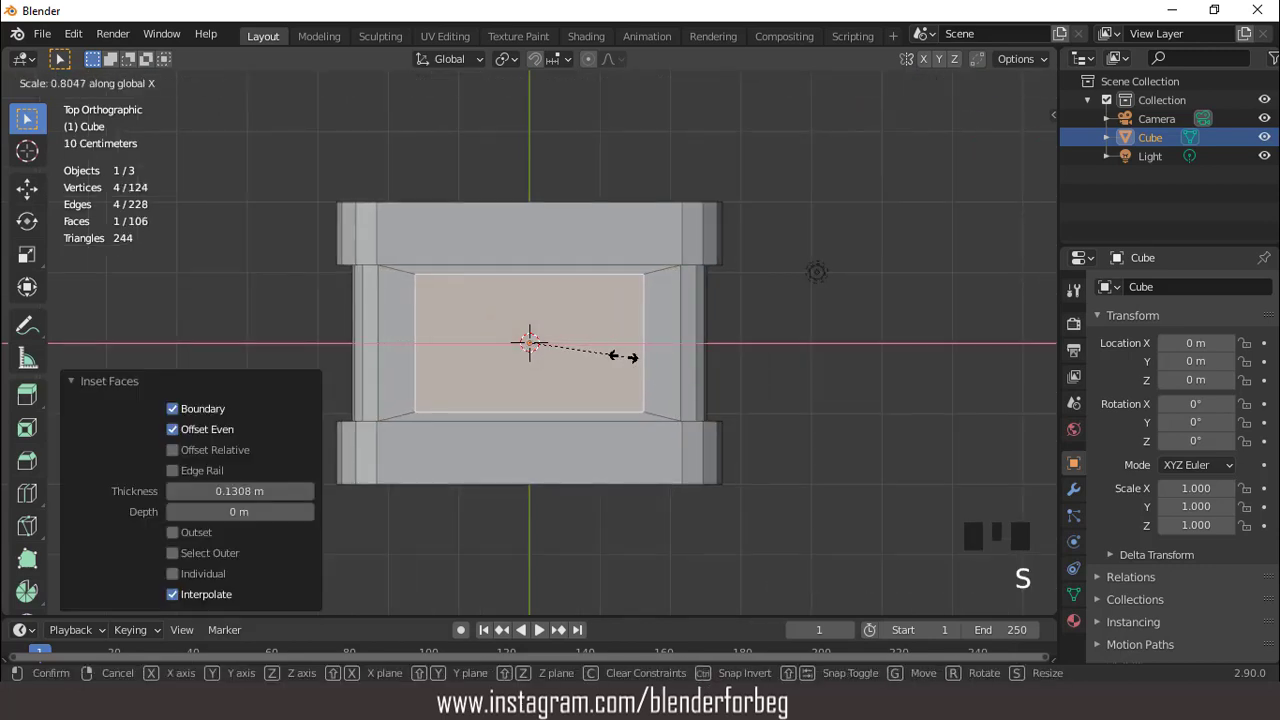
{"action": "left_click", "coordinate": [606, 357]}
{"action": "key", "text": "s"}
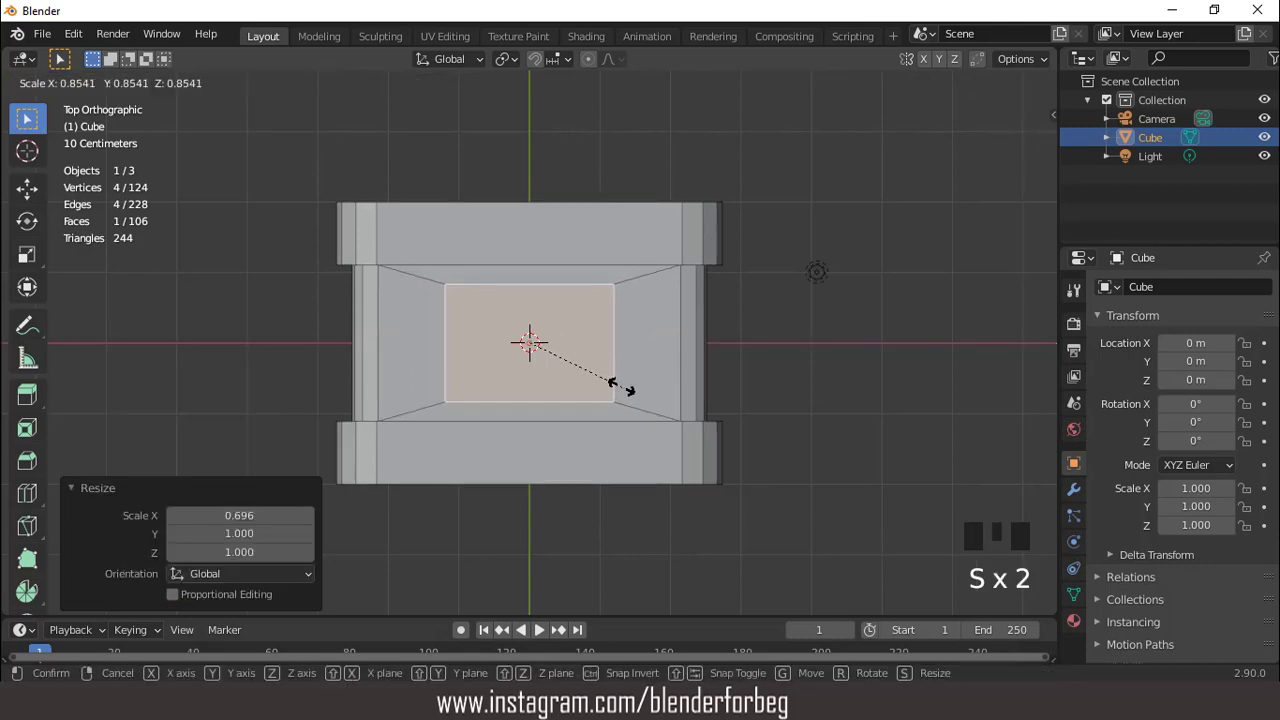
{"action": "left_click", "coordinate": [619, 386]}
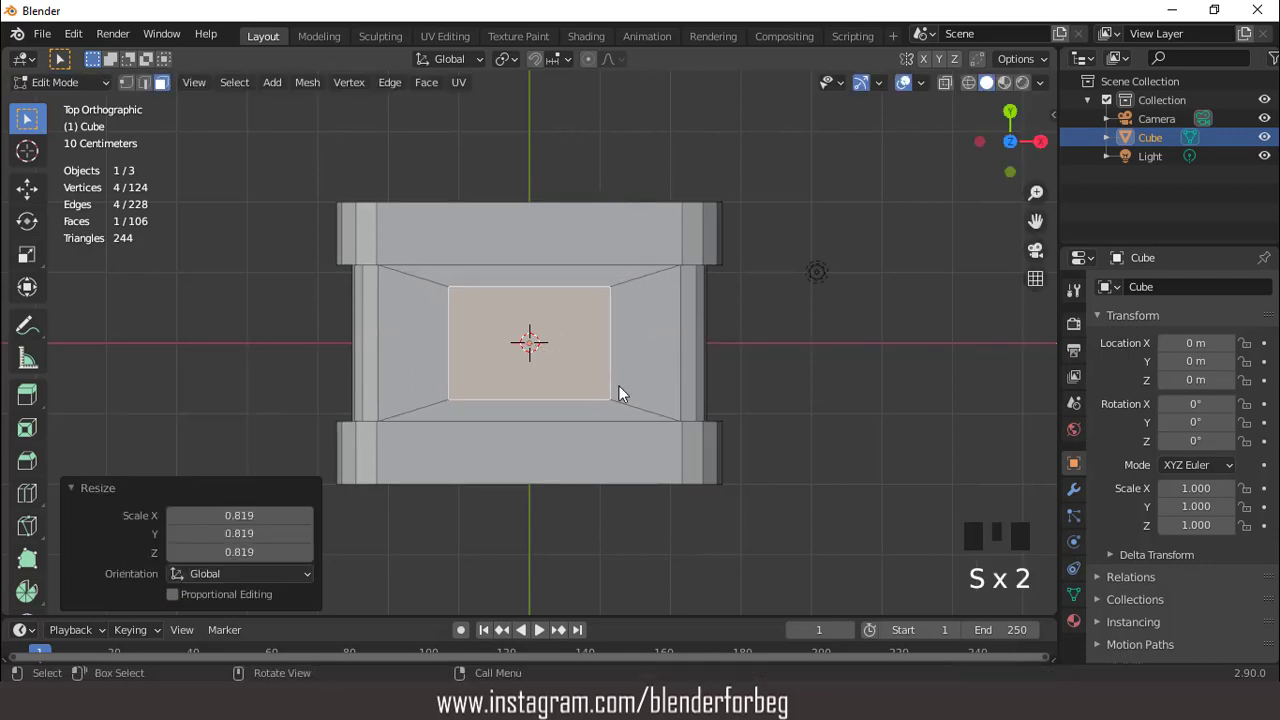
Extrude the inset top face upward about 0.526 m, and again about 0.424 m, to form a two-tier block.
{"action": "key", "text": "KP_1"}
{"action": "scroll", "coordinate": [600, 260], "scroll_direction": "up", "scroll_amount": 2}
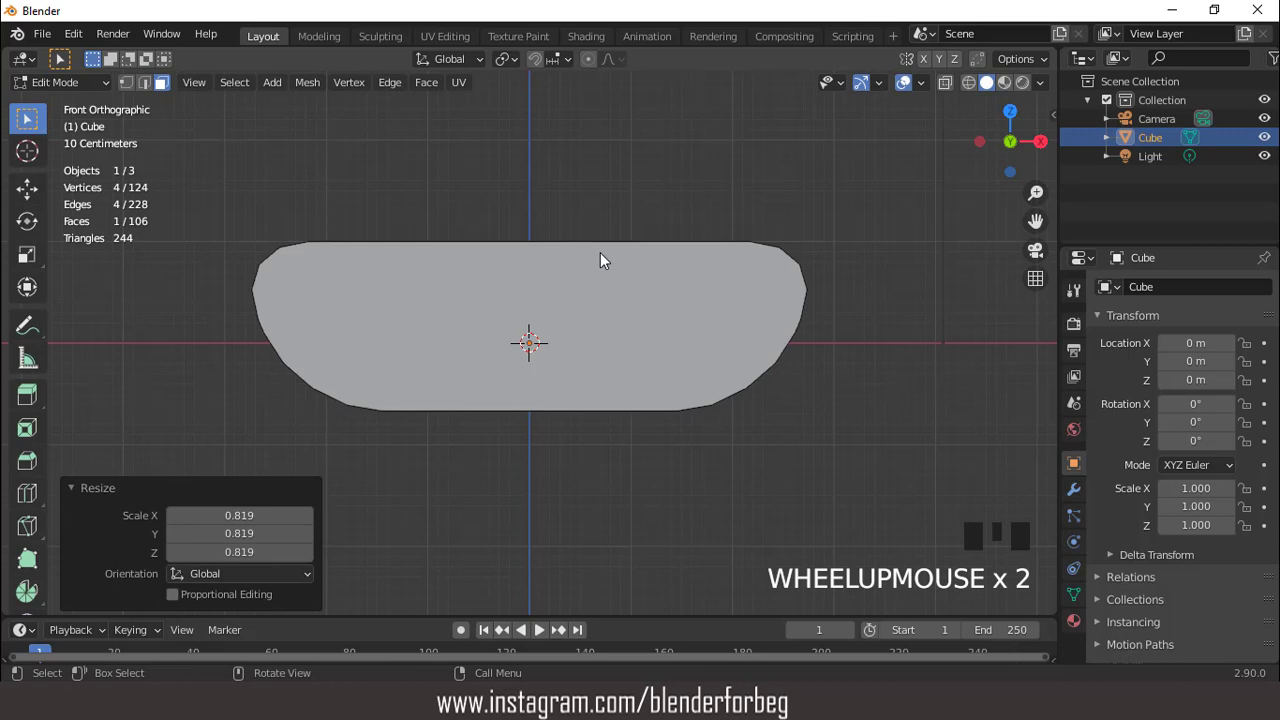
{"action": "key", "text": "e"}
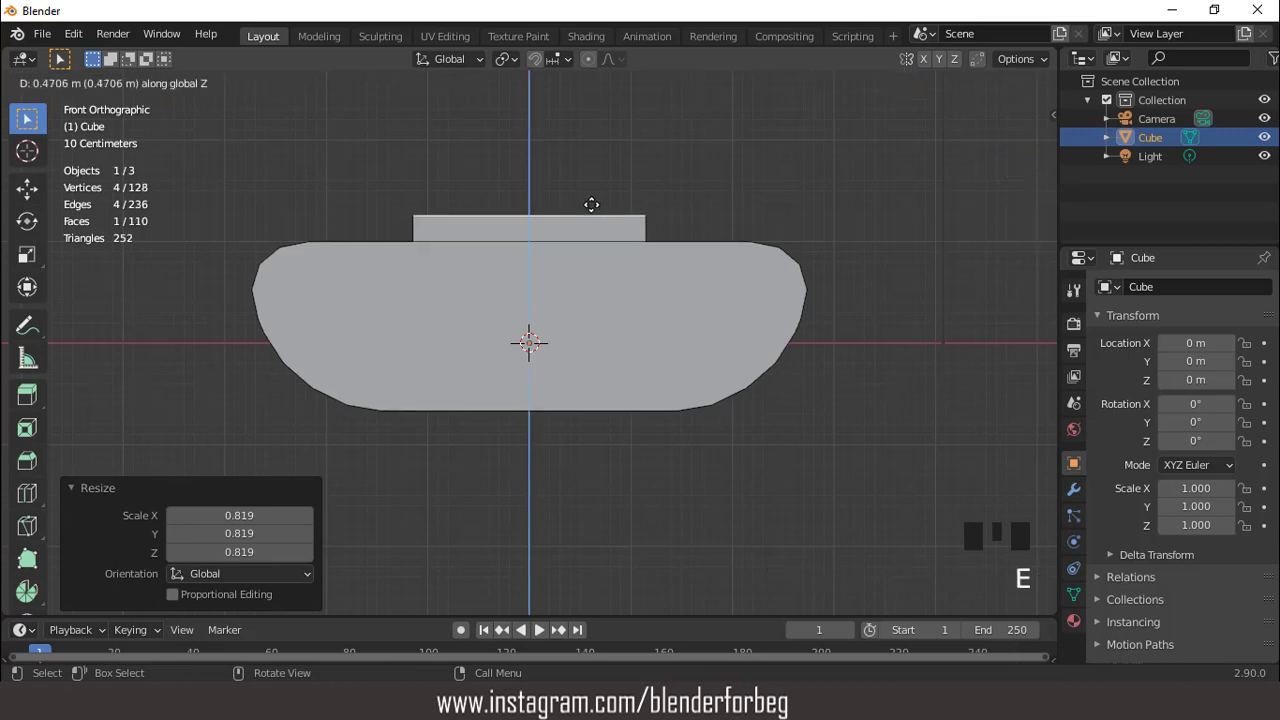
{"action": "left_click", "coordinate": [586, 198]}
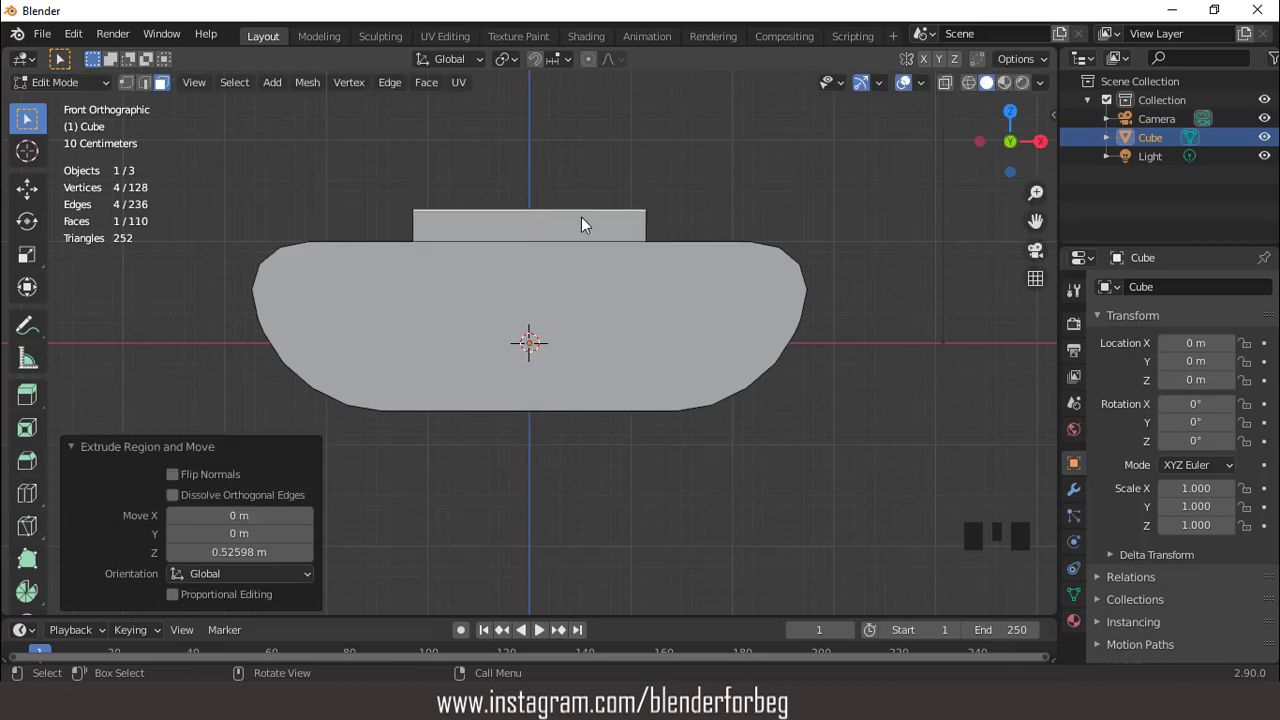
{"action": "key", "text": "e"}
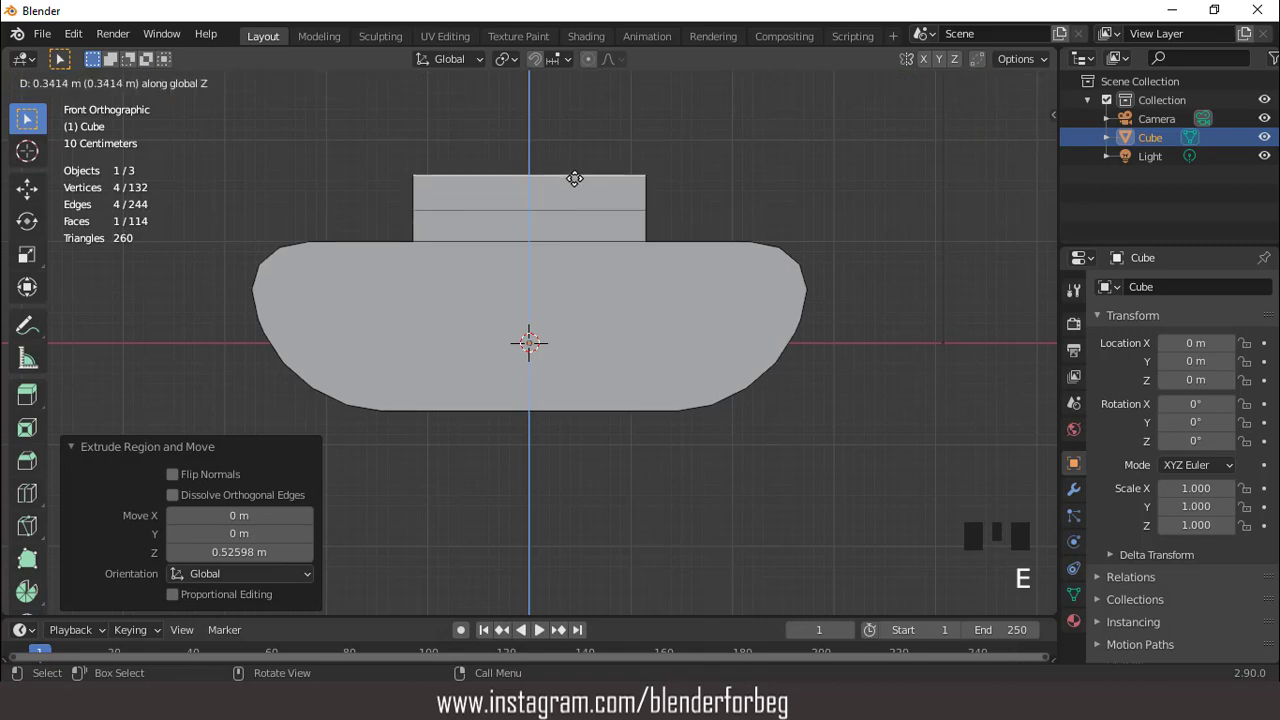
{"action": "left_click", "coordinate": [574, 174]}
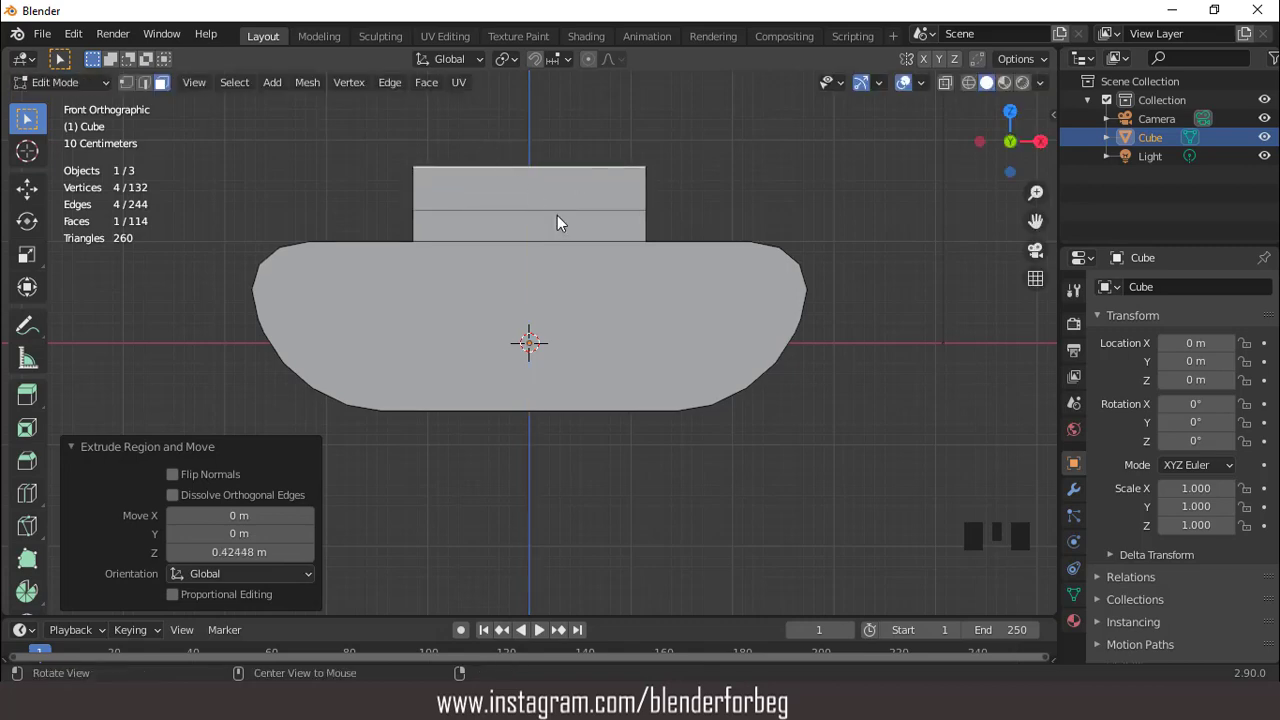
Move the upper block's front top edge inward along X by about 0.5 m to slope the front.
{"action": "middle_click_drag", "start_coordinate": [557, 215], "coordinate": [577, 238]}
{"action": "key", "text": "2"}
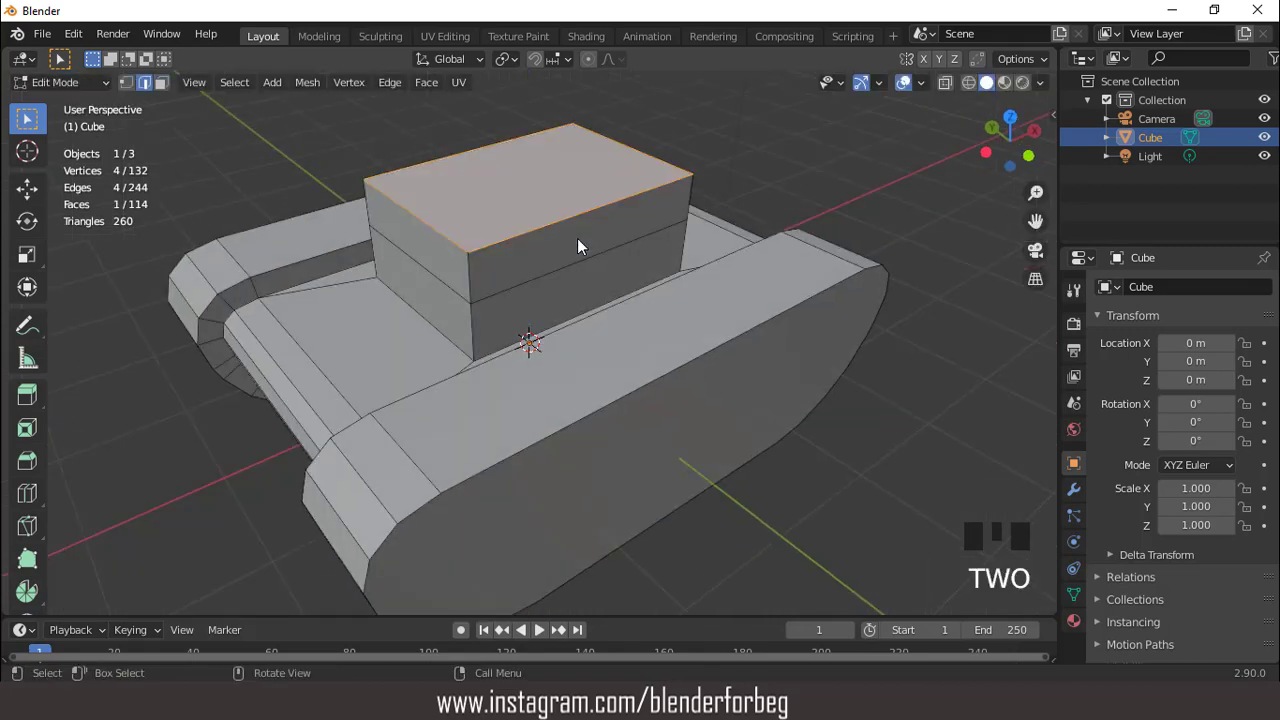
{"action": "left_click", "coordinate": [456, 237]}
{"action": "key", "text": "KP_1"}
{"action": "key", "text": "g"}
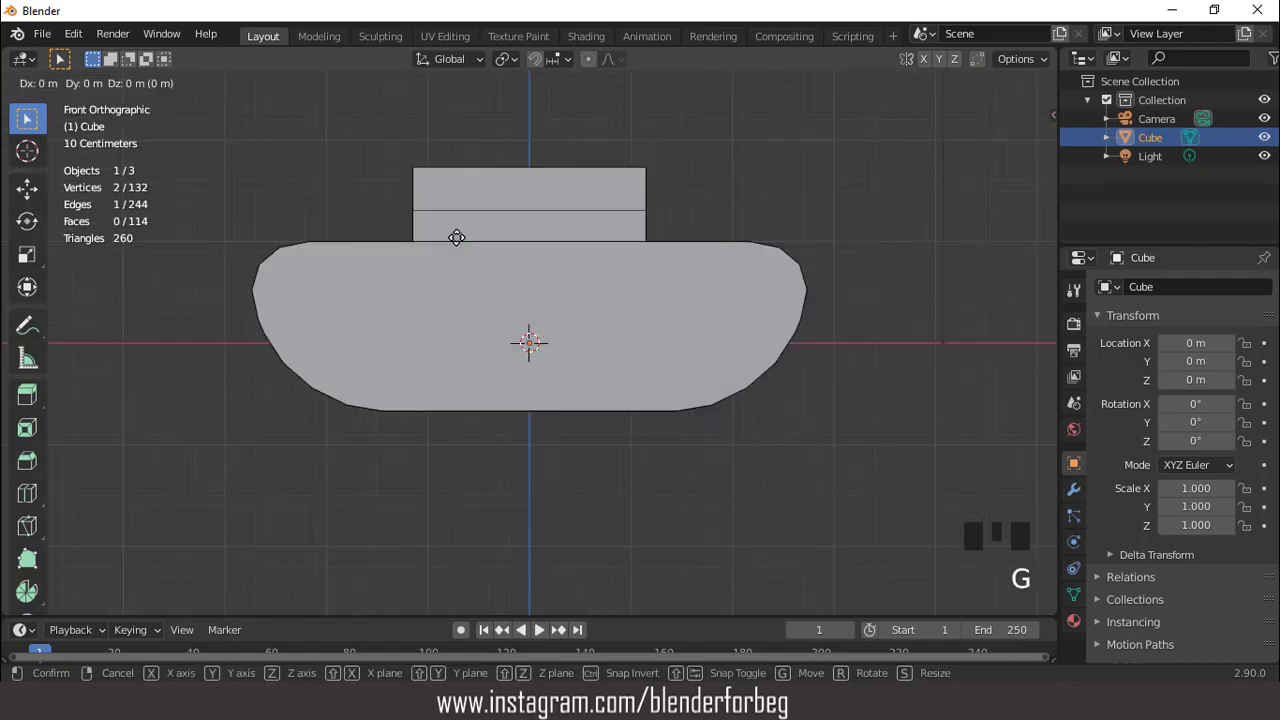
{"action": "key", "text": "x"}
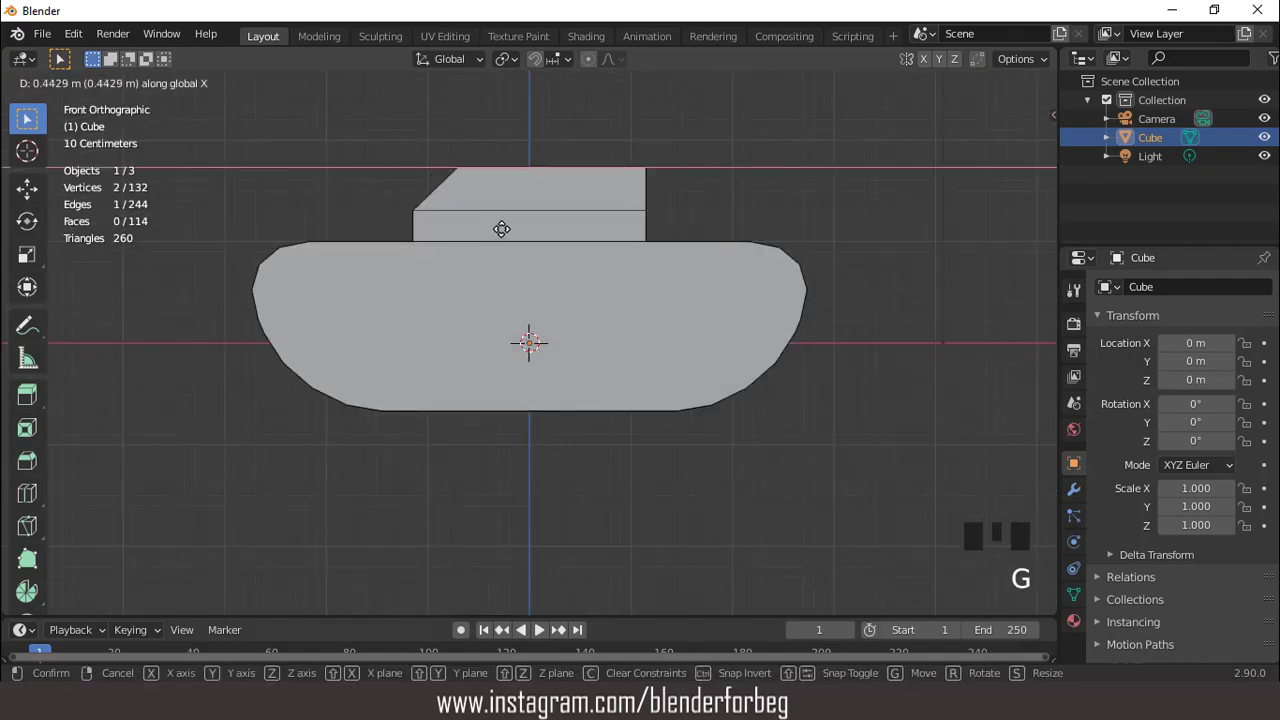
{"action": "left_click", "coordinate": [508, 227]}
Raise the upper block's top face along Z by about 0.083 m.
{"action": "middle_click_drag", "start_coordinate": [508, 227], "coordinate": [519, 171]}
{"action": "key", "text": "3"}
{"action": "left_click", "coordinate": [519, 172]}
{"action": "key", "text": "KP_1"}
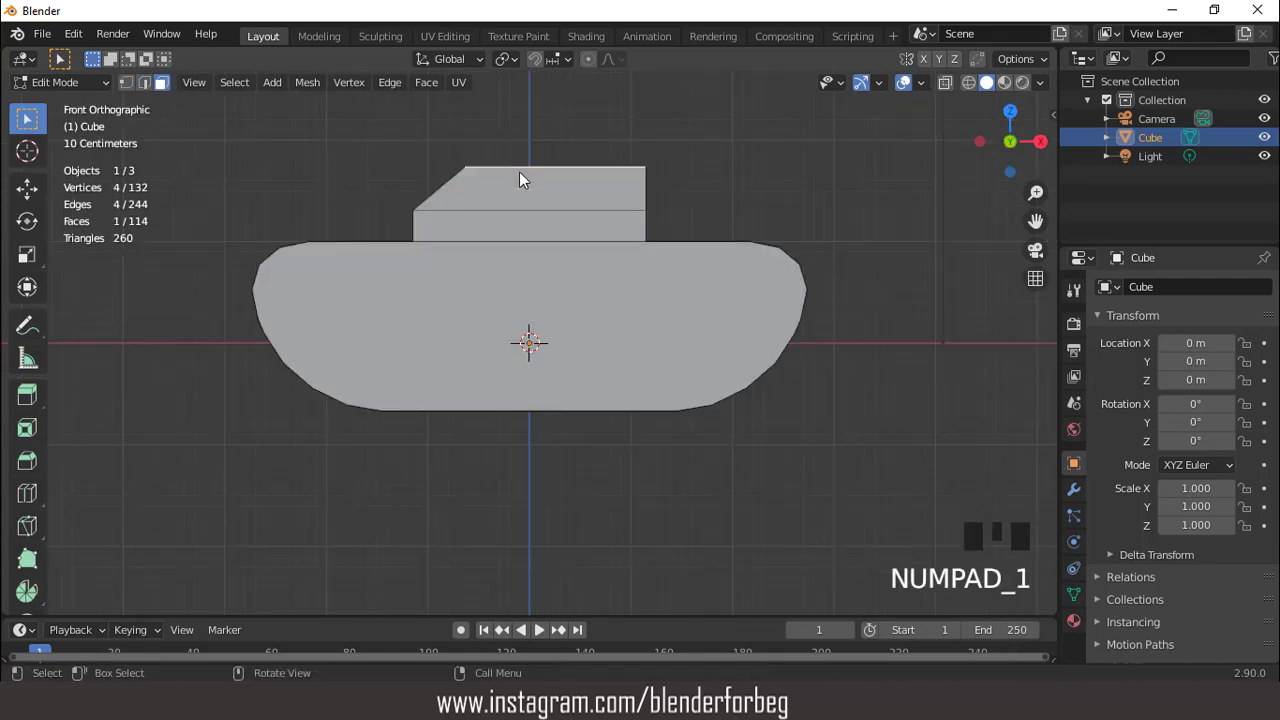
{"action": "key", "text": "g"}
{"action": "key", "text": "z"}
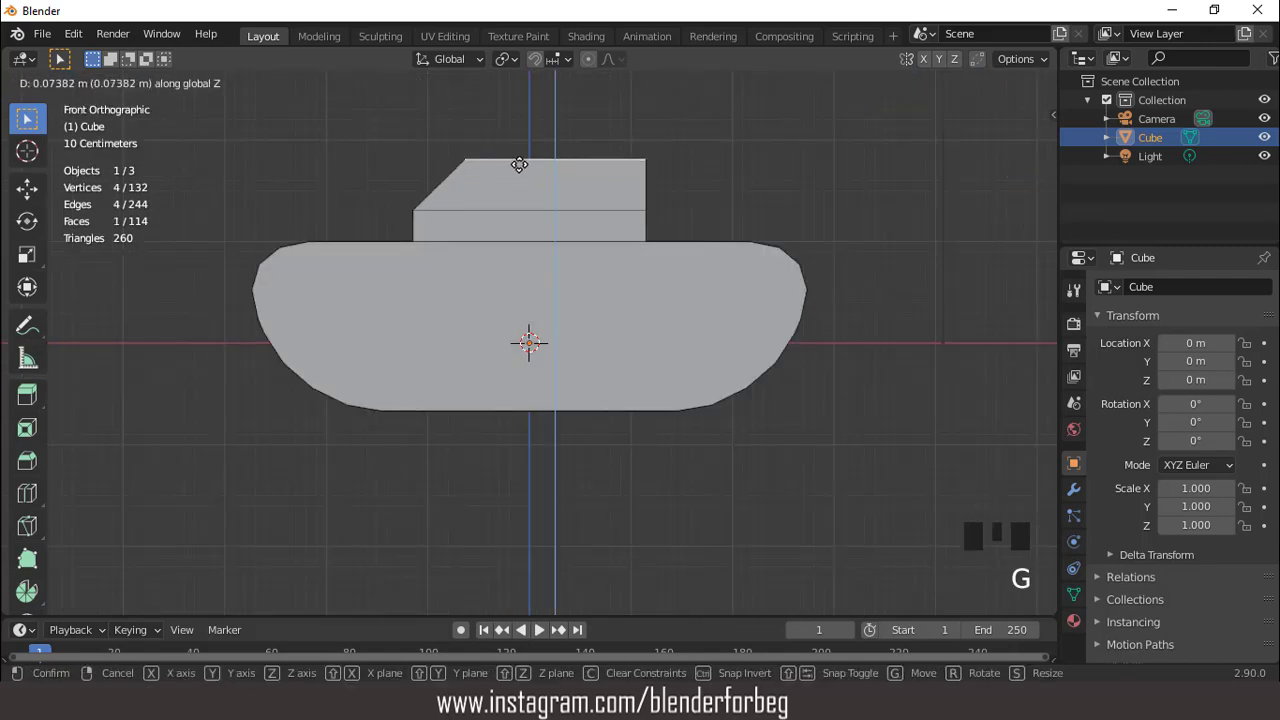
{"action": "left_click", "coordinate": [519, 163]}
Inset the upper block's top face by about 0.43 m.
{"action": "key", "text": "KP_7"}
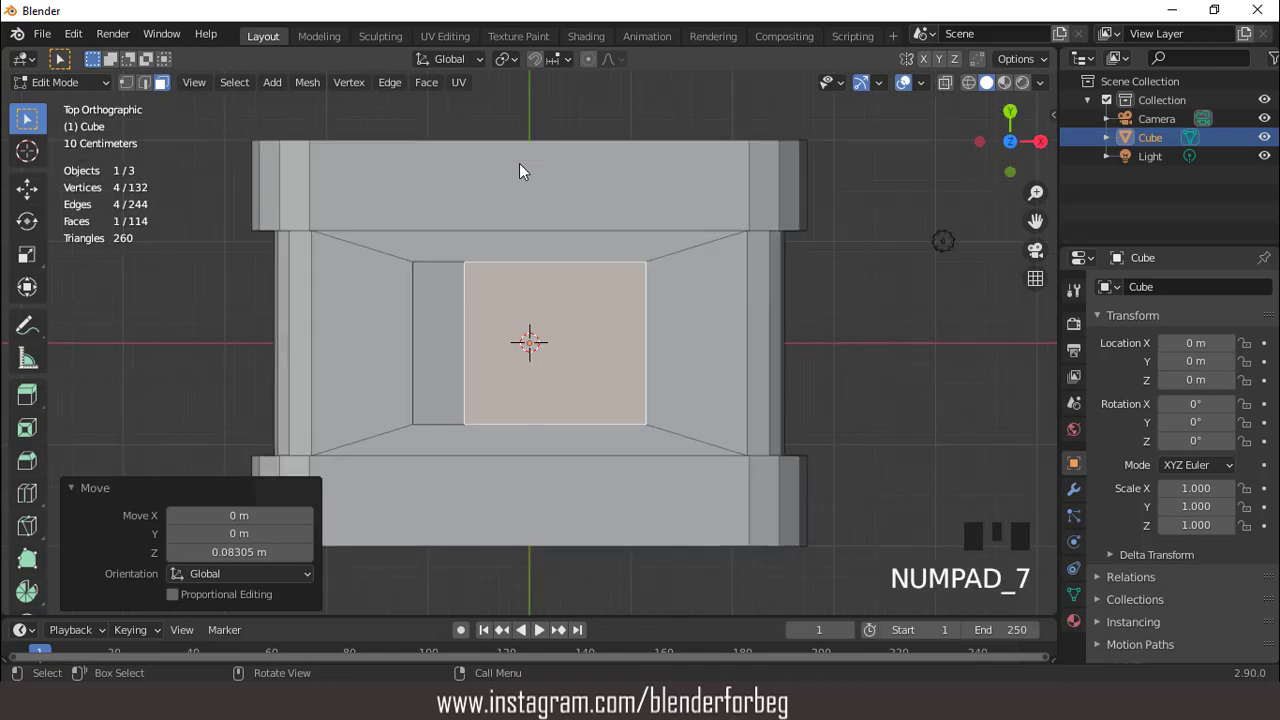
{"action": "key", "text": "i"}
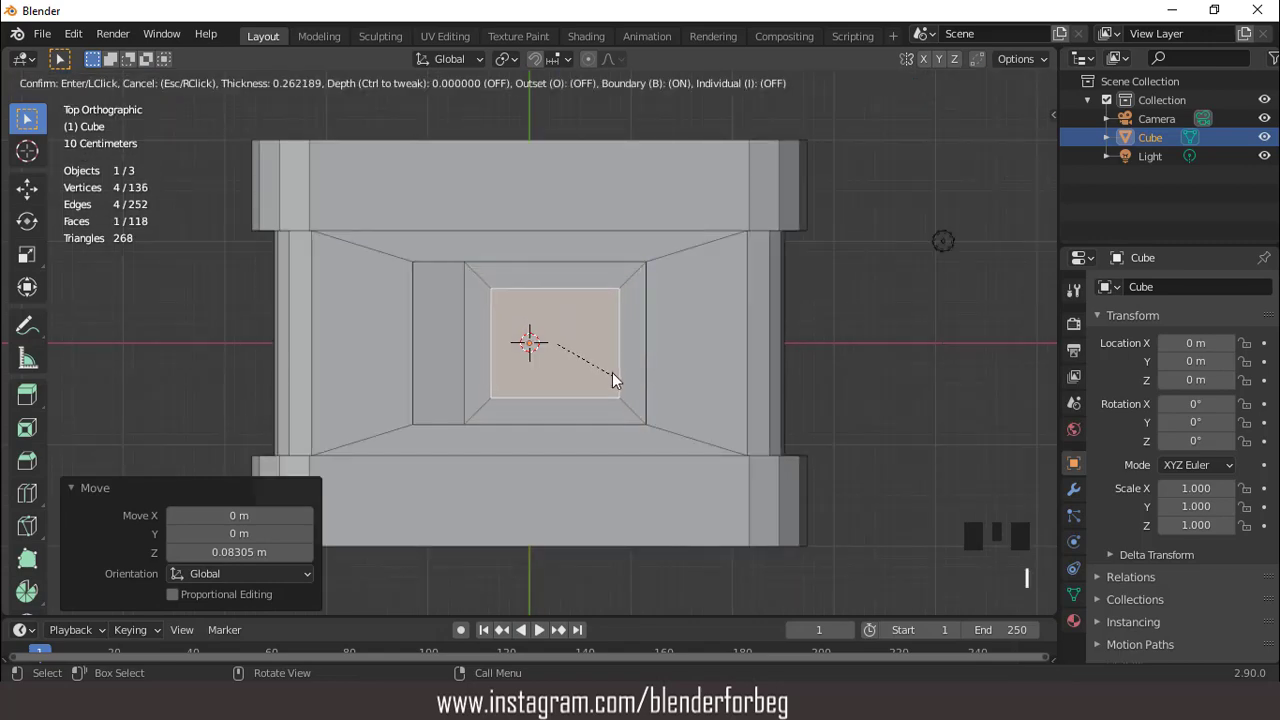
{"action": "left_click", "coordinate": [603, 361]}
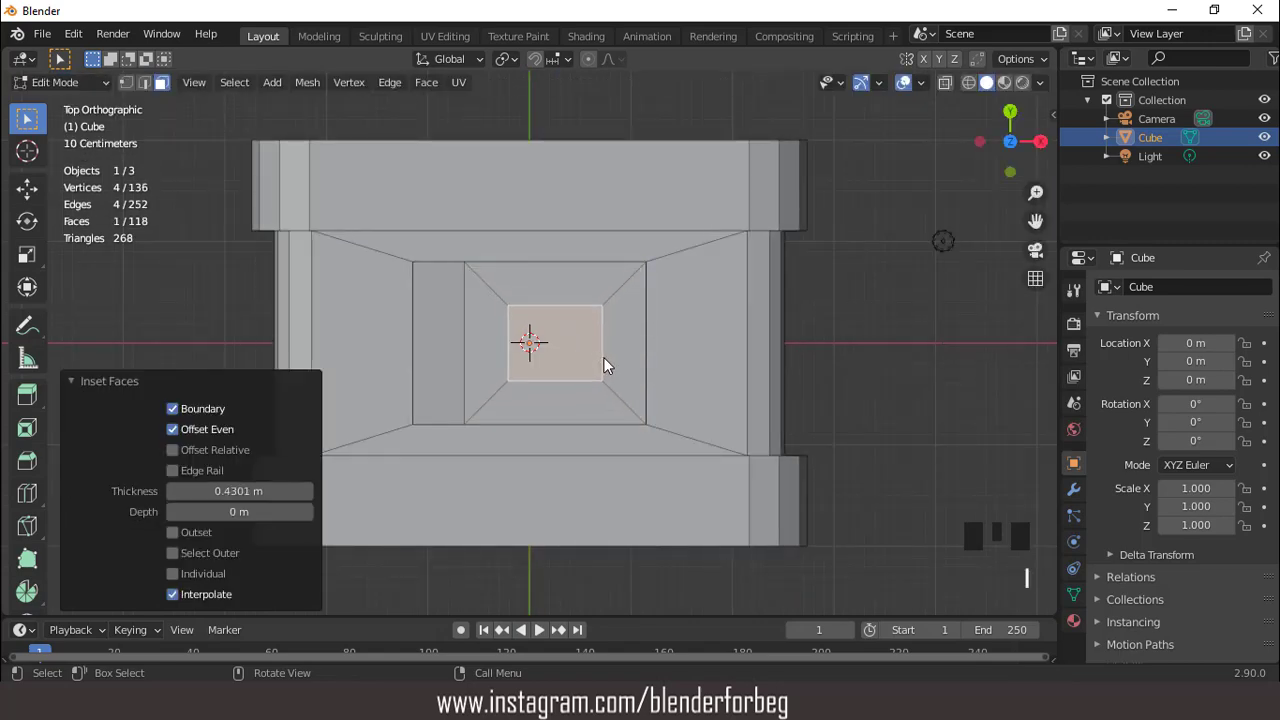
Extrude the inset top face upward about 0.378 m and scale it uniformly to 0.7 for a tapered turret.
{"action": "key", "text": "KP_1"}
{"action": "key", "text": "e"}
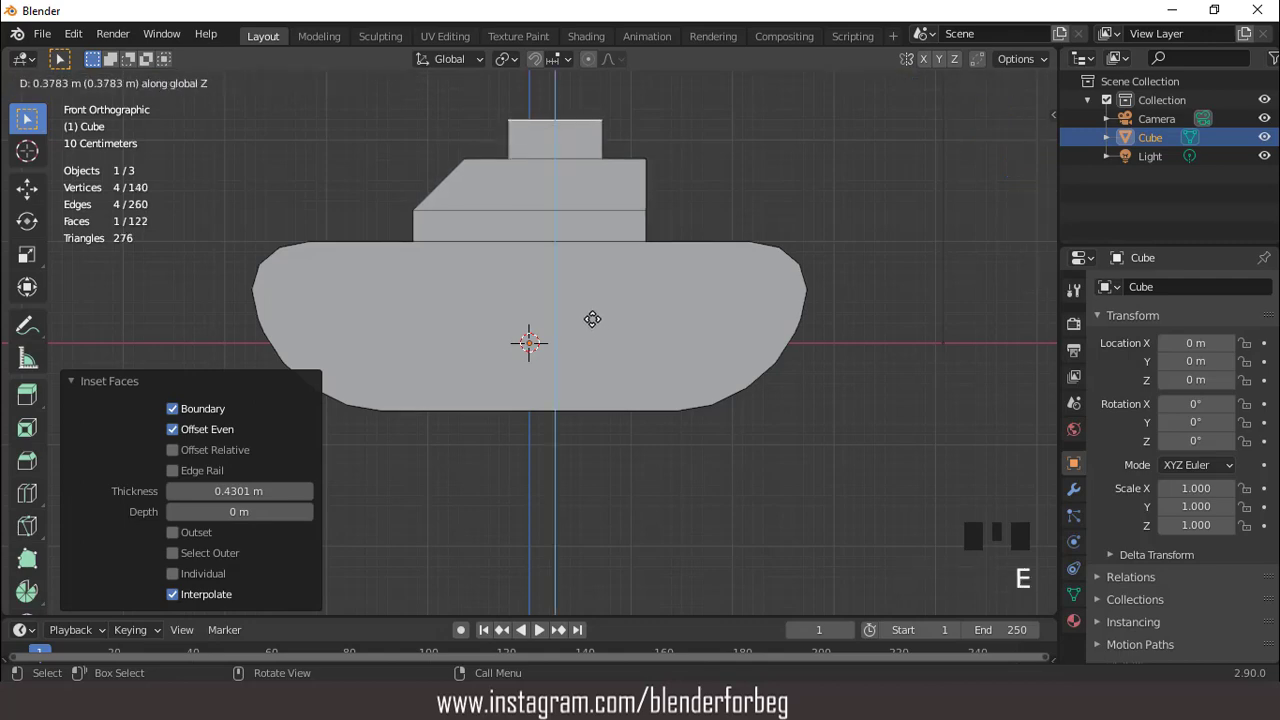
{"action": "left_click", "coordinate": [592, 319]}
{"action": "key", "text": "s"}
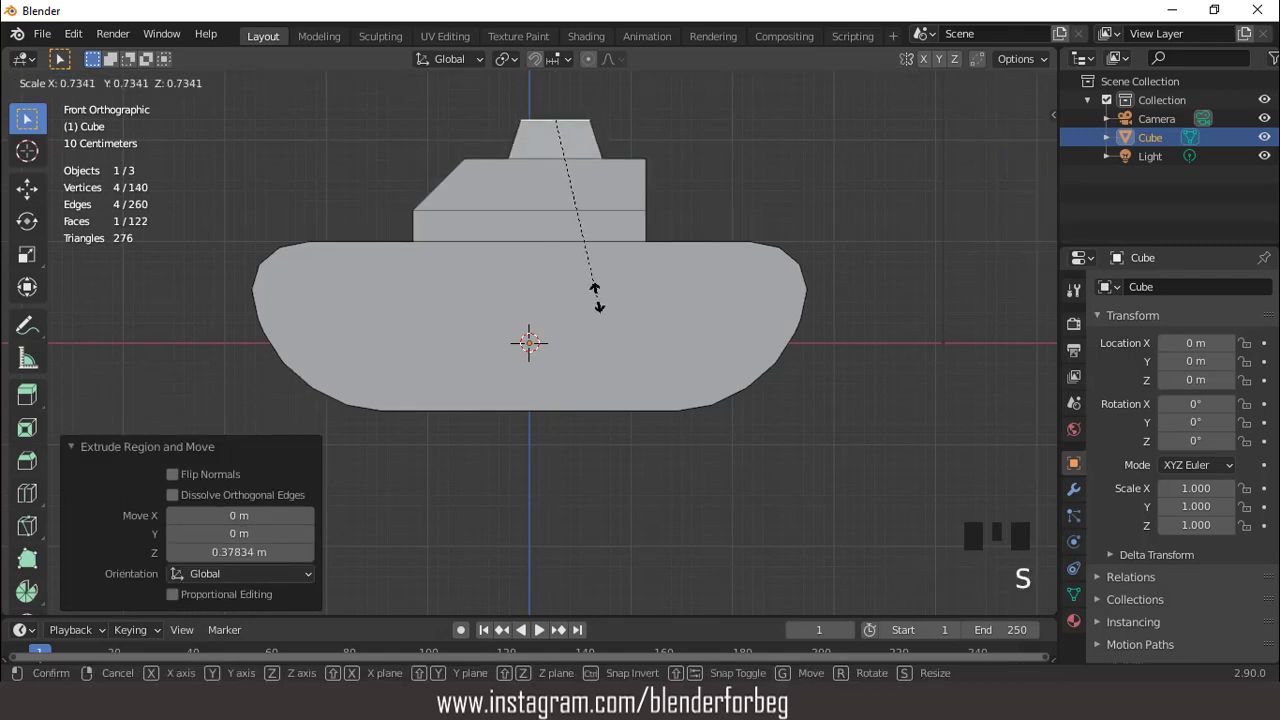
{"action": "left_click", "coordinate": [596, 291]}
{"action": "mouse_move", "coordinate": [597, 292]}
{"action": "middle_mouse_down"}
{"action": "mouse_move", "coordinate": [764, 294]}
{"action": "mouse_move", "coordinate": [516, 289]}
{"action": "mouse_move", "coordinate": [616, 305]}
{"action": "middle_mouse_up"}
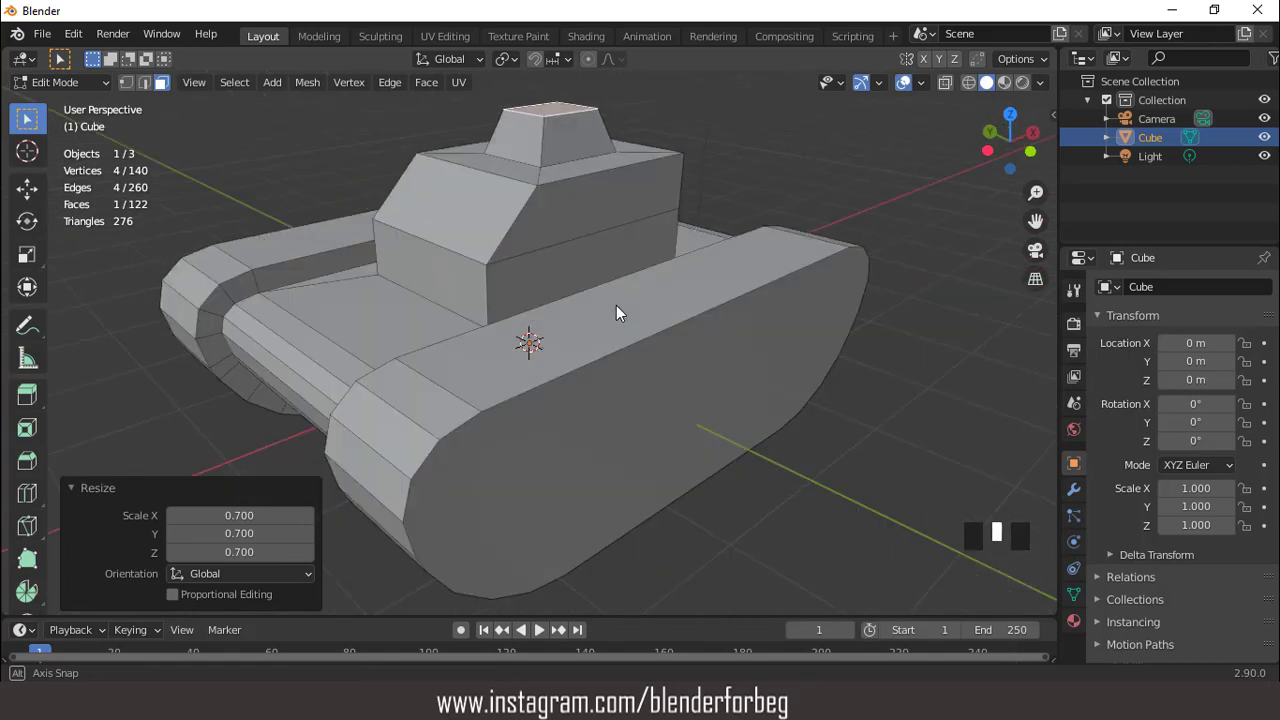
{"action": "key", "text": "KP_1"}
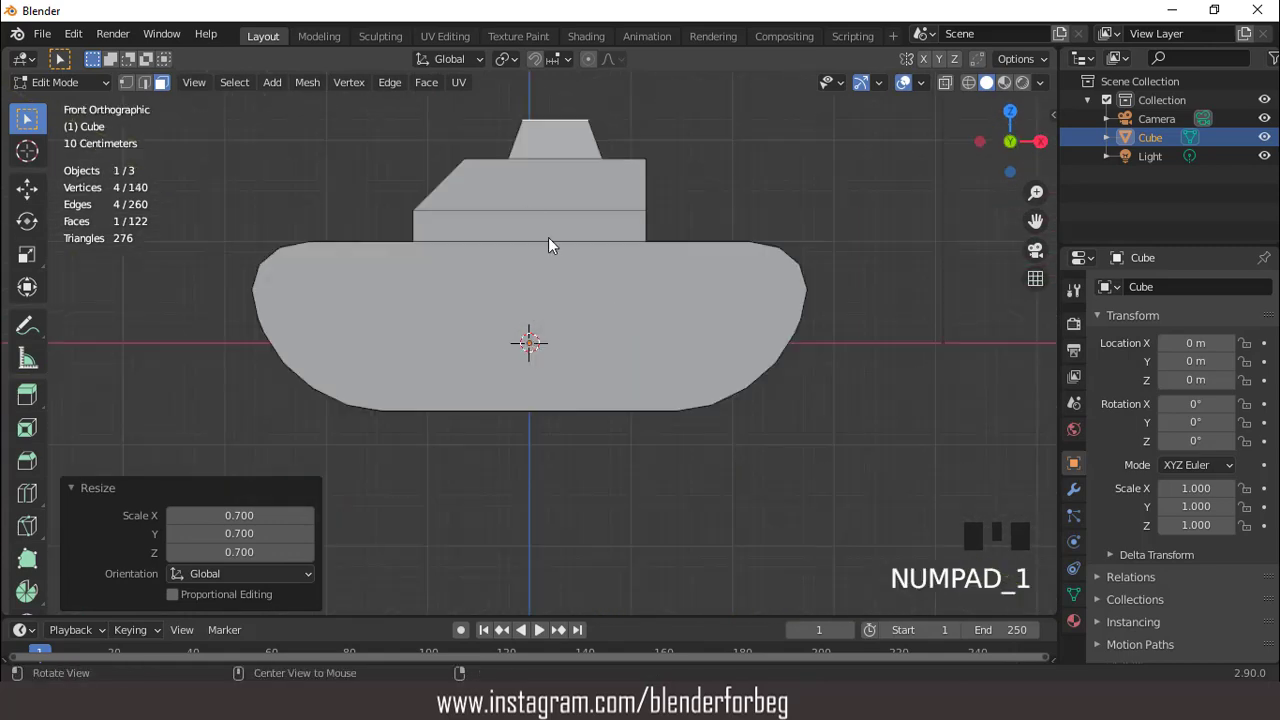
Select the sloped front face of the upper block.
{"action": "middle_click_drag", "start_coordinate": [551, 243], "coordinate": [544, 276]}
{"action": "scroll", "coordinate": [593, 277], "scroll_direction": "down", "scroll_amount": 3}
{"action": "left_click", "coordinate": [544, 276]}
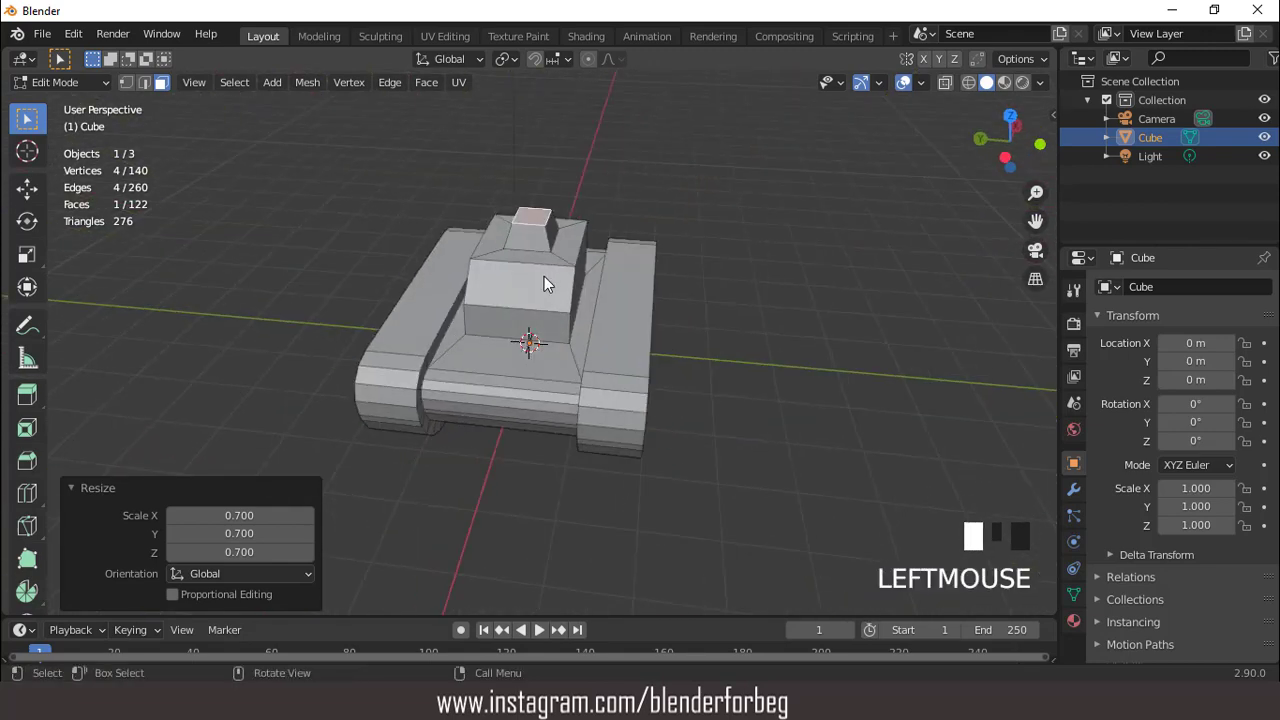
{"action": "scroll", "coordinate": [542, 283], "scroll_direction": "up", "scroll_amount": 1}
{"action": "scroll", "coordinate": [540, 283], "scroll_direction": "up", "scroll_amount": 3}
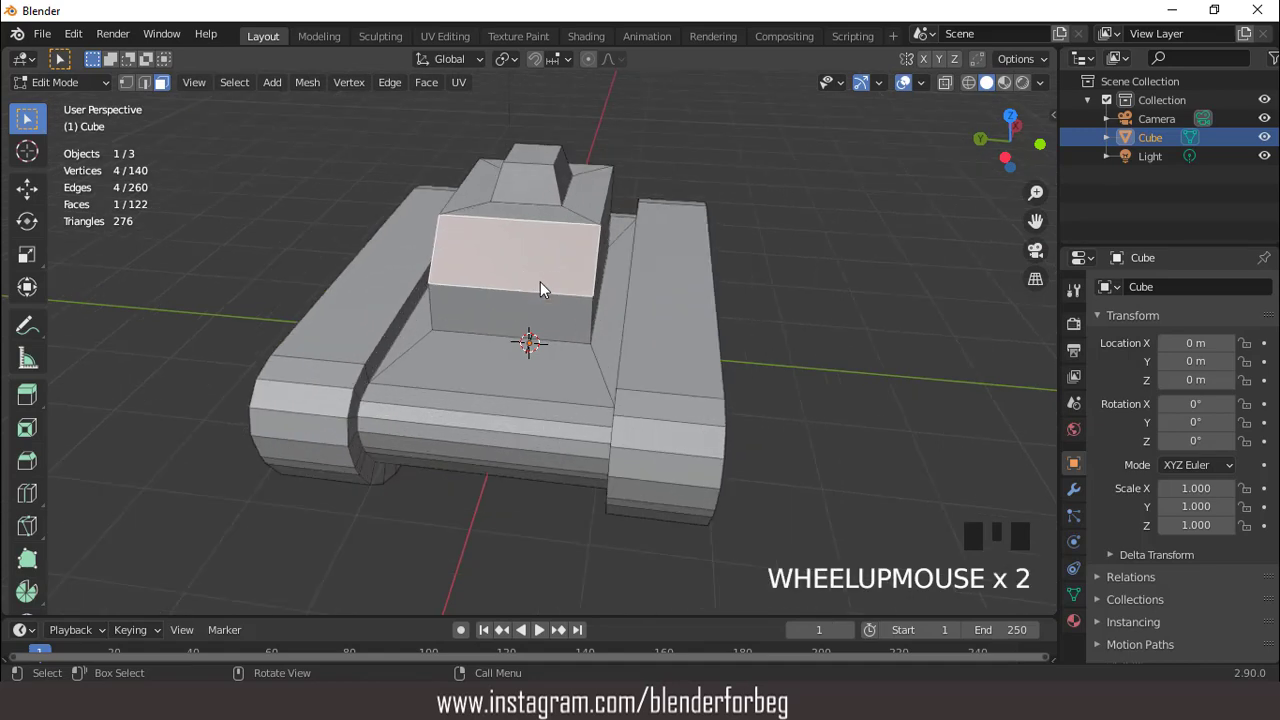
Try insetting the sloped front face by about 0.106 m and scaling it down uniformly, and undo both changes.
{"action": "key", "text": "i"}
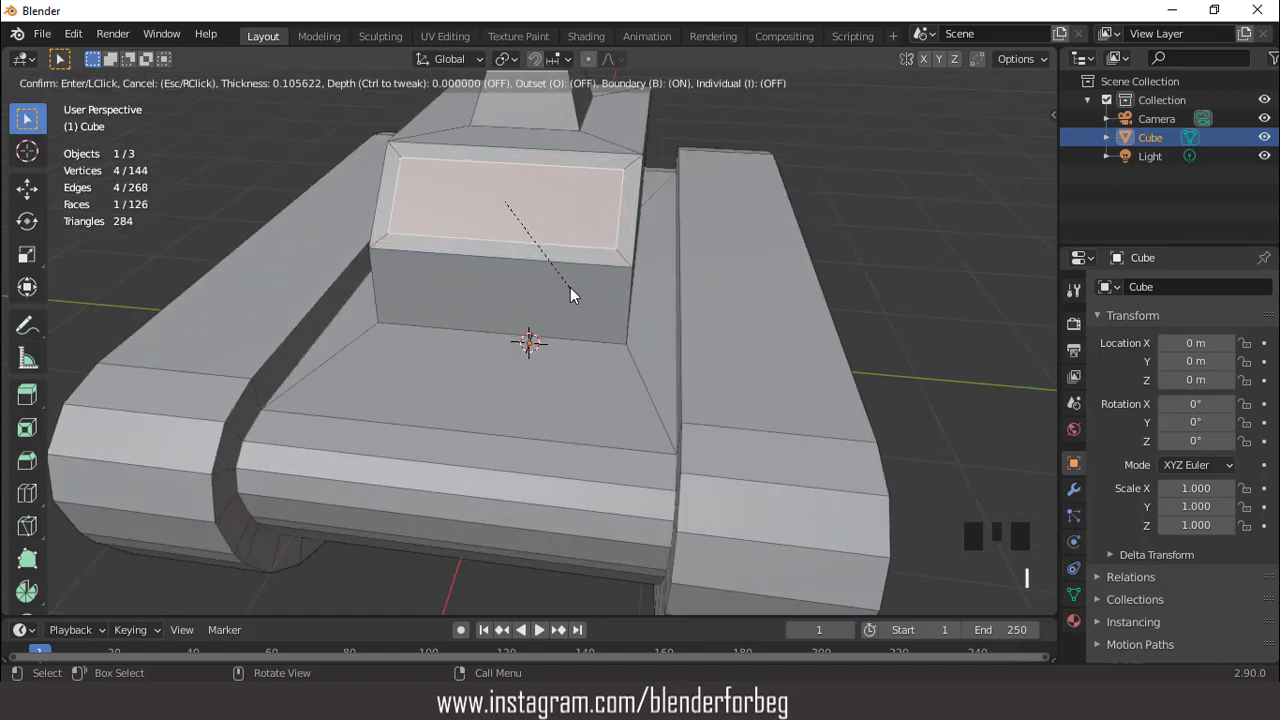
{"action": "left_click", "coordinate": [570, 287]}
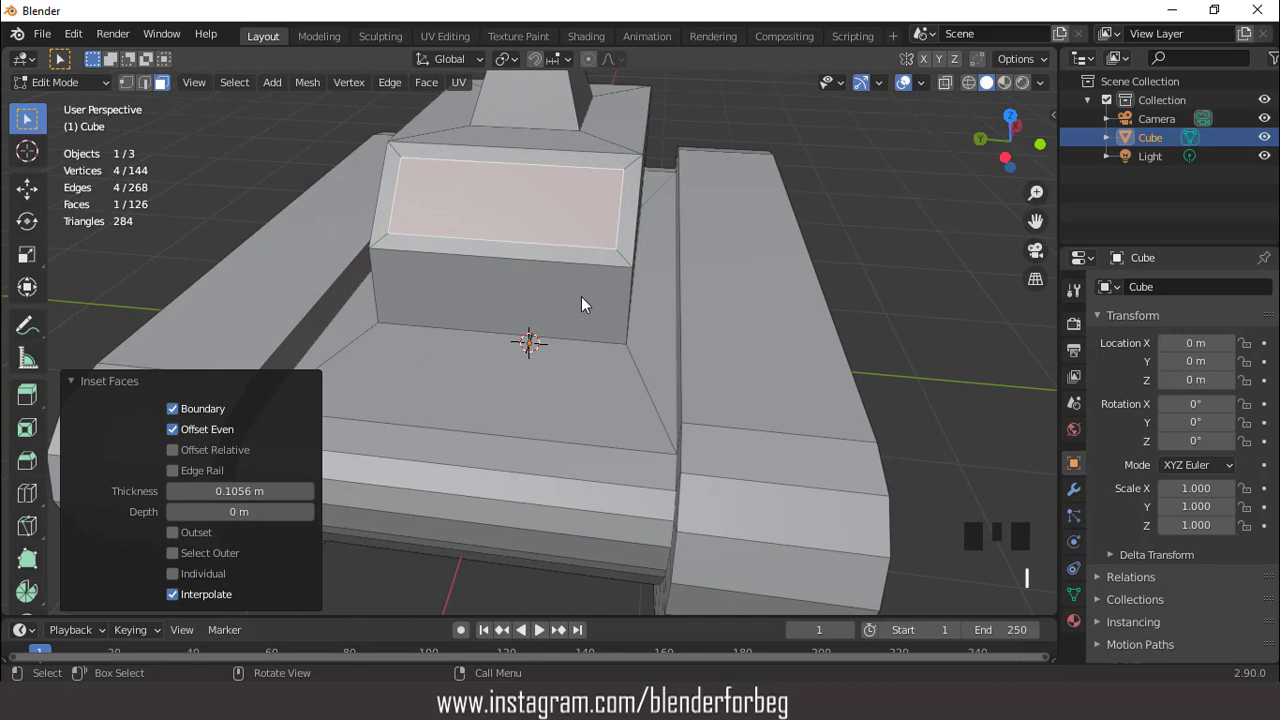
{"action": "key", "text": "s"}
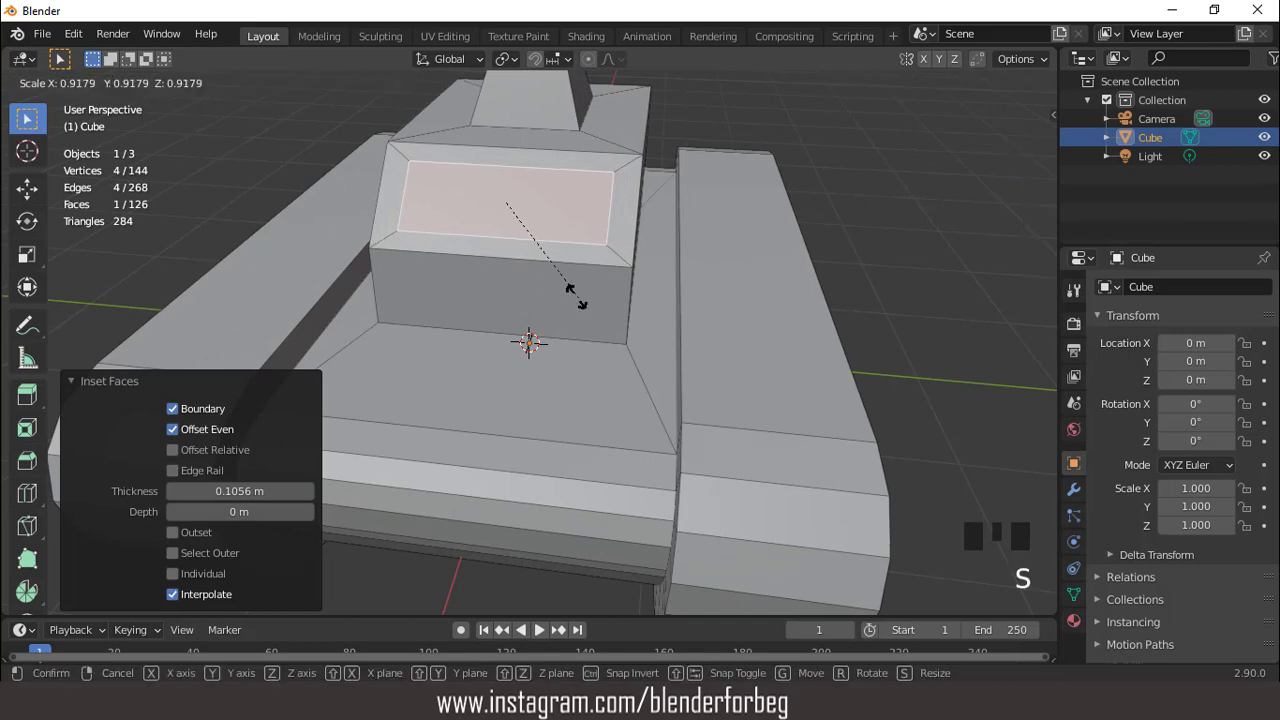
{"action": "left_click", "coordinate": [563, 278]}
{"action": "middle_click_drag", "start_coordinate": [563, 287], "coordinate": [545, 265]}
{"action": "key", "text": "ctrl+z"}
{"action": "key", "text": "ctrl+z"}
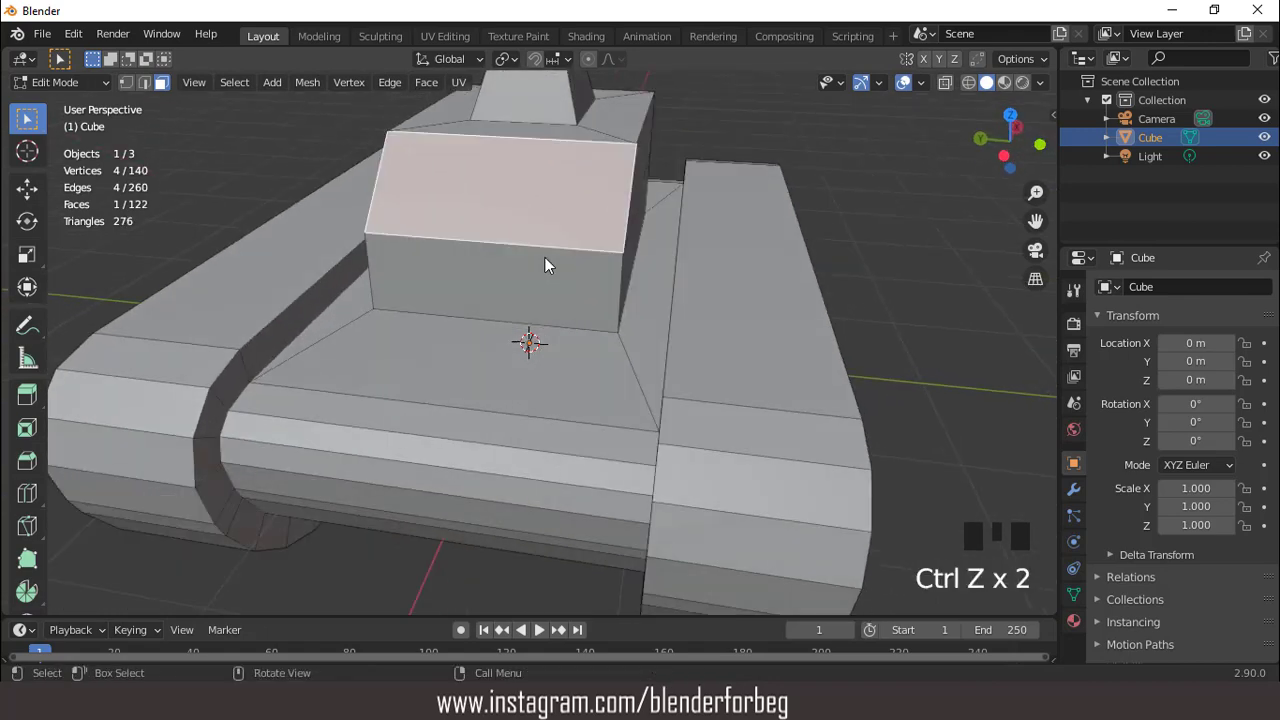
Inset the sloped front face by about 0.214 m and scale the inset face to about 0.24 along Y.
{"action": "key", "text": "ctrl+KP_3"}
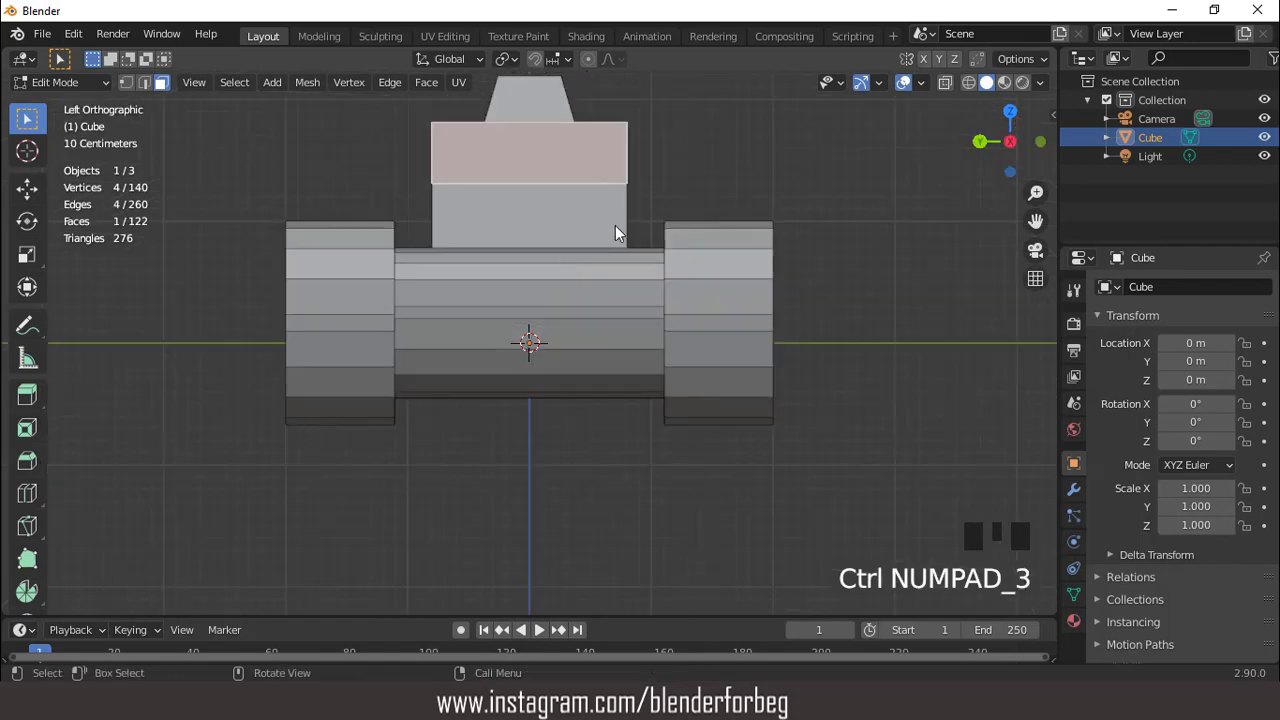
{"action": "key", "text": "i"}
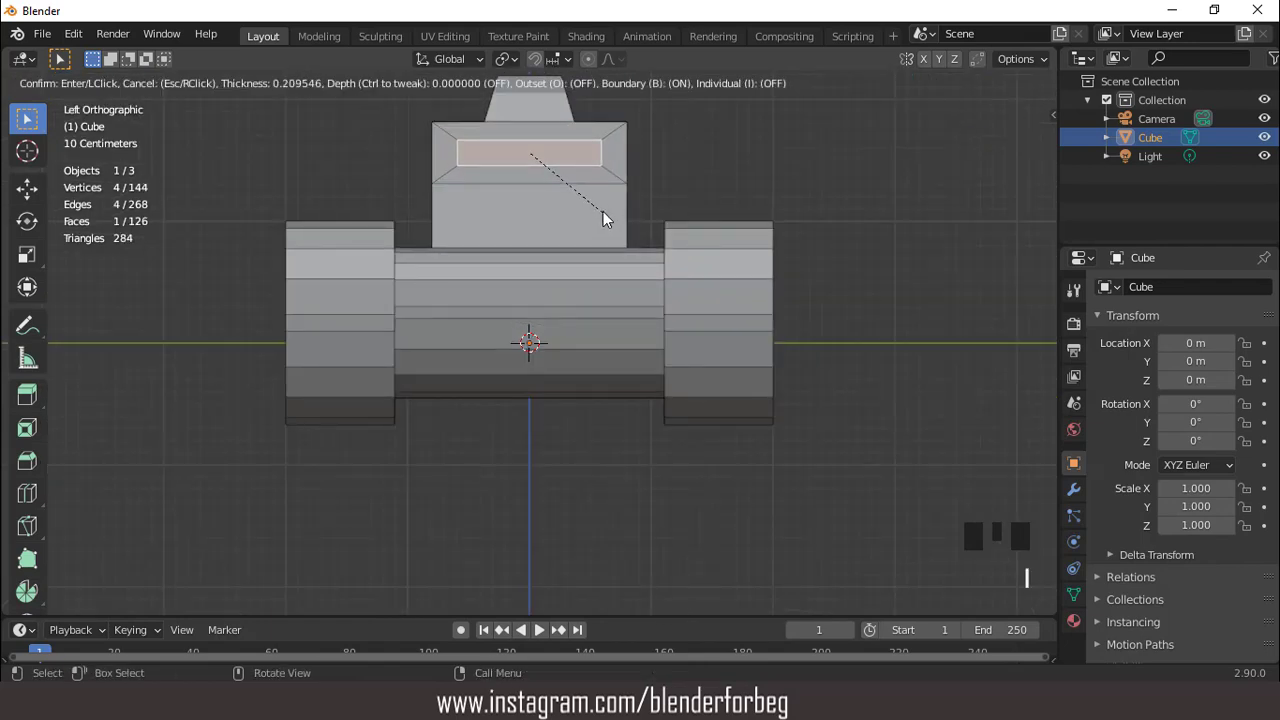
{"action": "left_click", "coordinate": [603, 211]}
{"action": "middle_click_drag", "start_coordinate": [556, 177], "coordinate": [636, 207]}
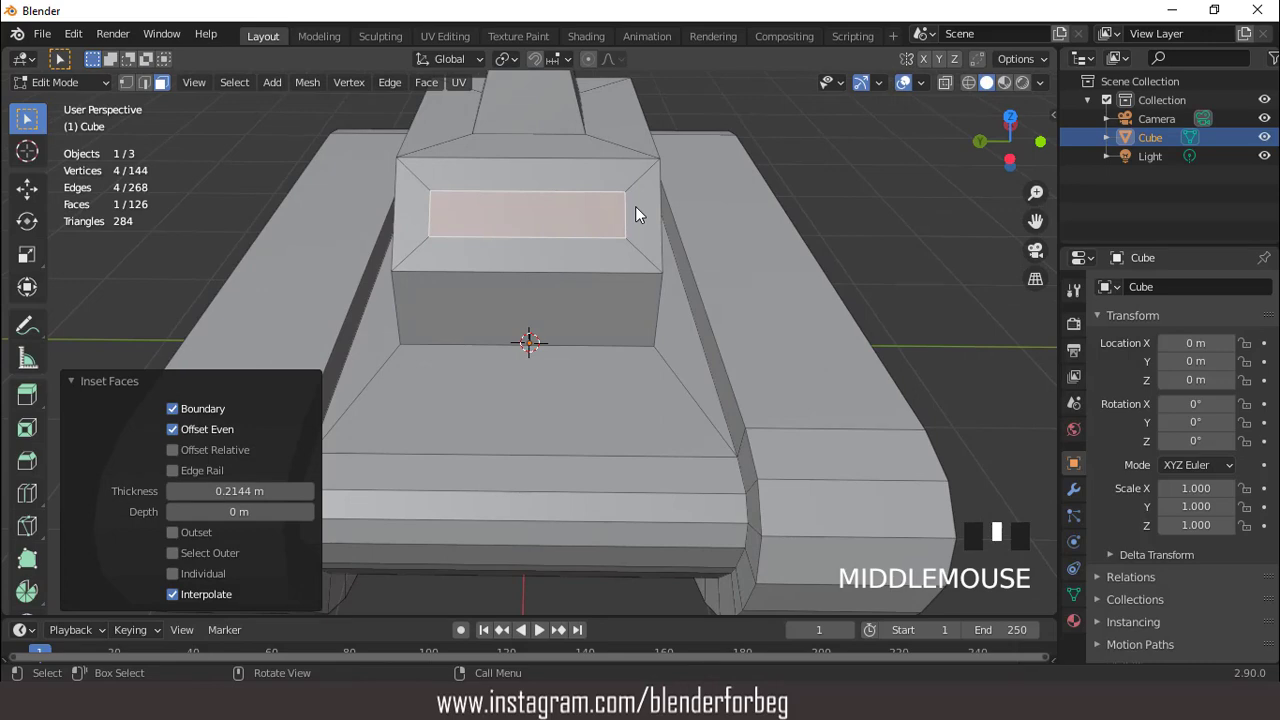
{"action": "key", "text": "s"}
{"action": "key", "text": "y"}
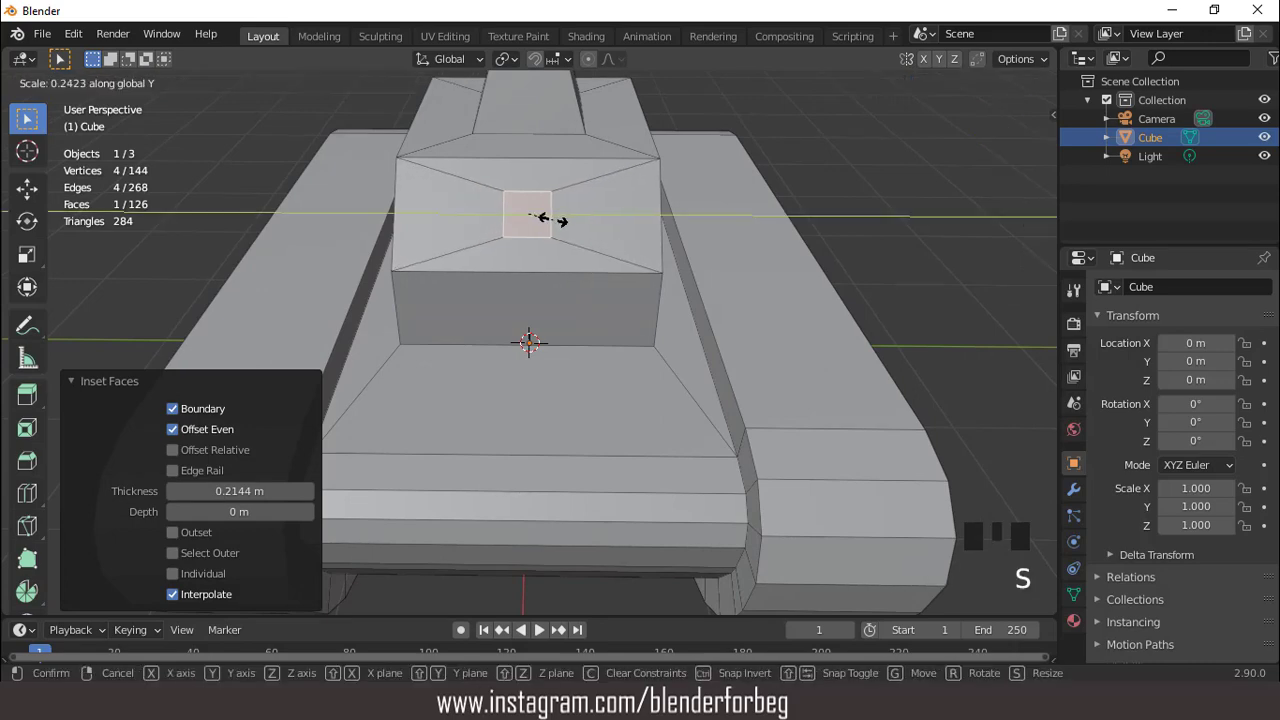
{"action": "left_click", "coordinate": [548, 220]}
Extrude the small front face in place and move it about 0.133 m along X to recess an opening.
{"action": "middle_click_drag", "start_coordinate": [548, 220], "coordinate": [641, 231]}
{"action": "scroll", "coordinate": [709, 234], "scroll_direction": "up", "scroll_amount": 2}
{"action": "key", "text": "e"}
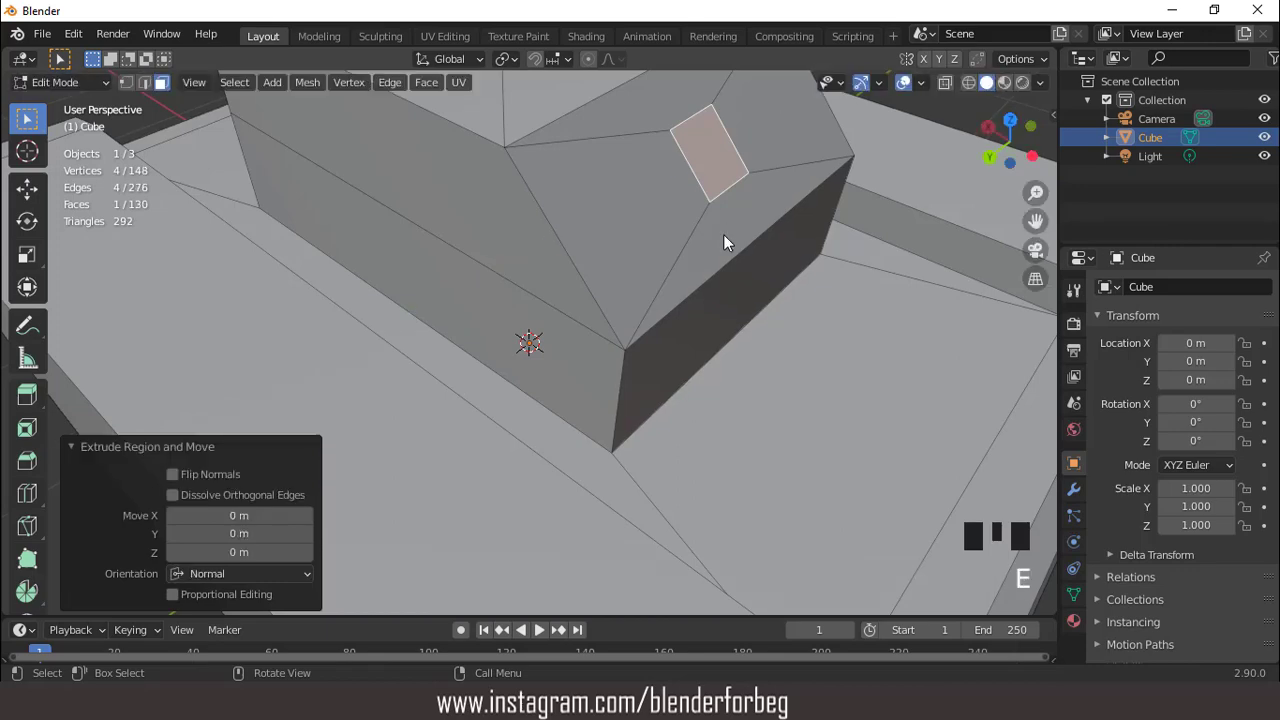
{"action": "scroll", "coordinate": [723, 234], "scroll_direction": "down", "scroll_amount": 2}
{"action": "key", "text": "g"}
{"action": "key", "text": "x"}
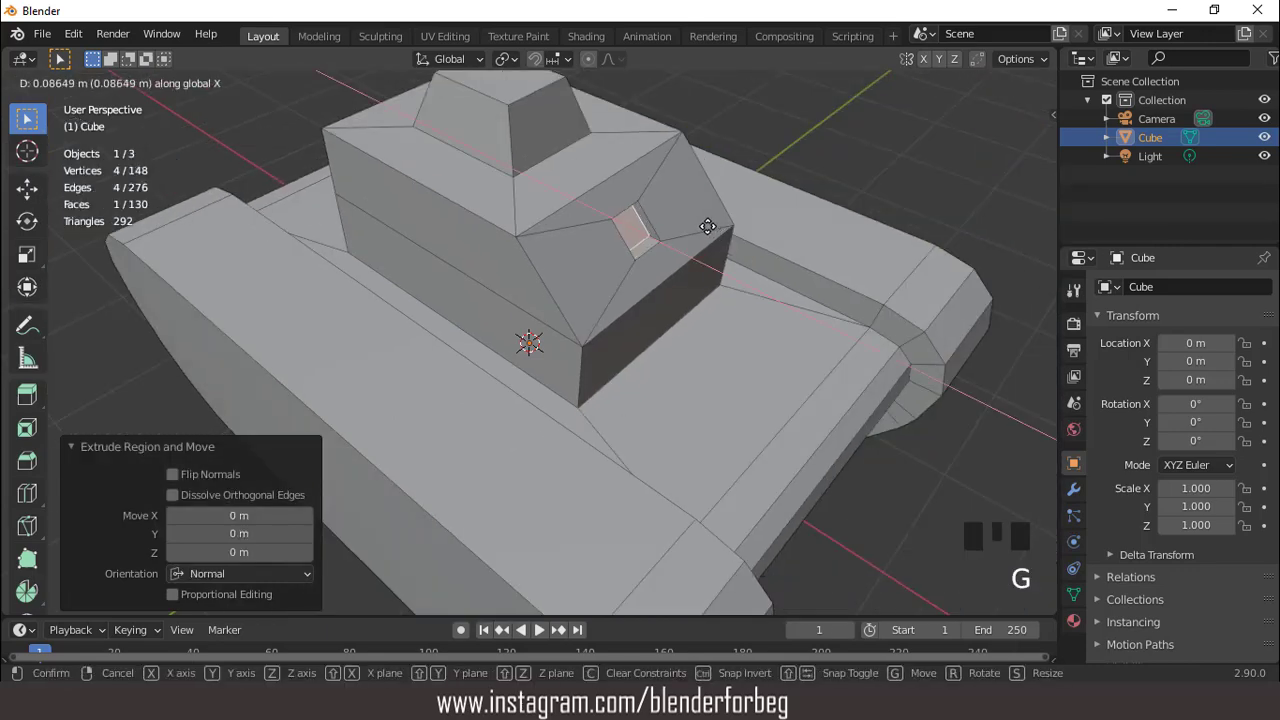
{"action": "left_click", "coordinate": [706, 225]}
{"action": "middle_click_drag", "start_coordinate": [660, 224], "coordinate": [528, 181]}
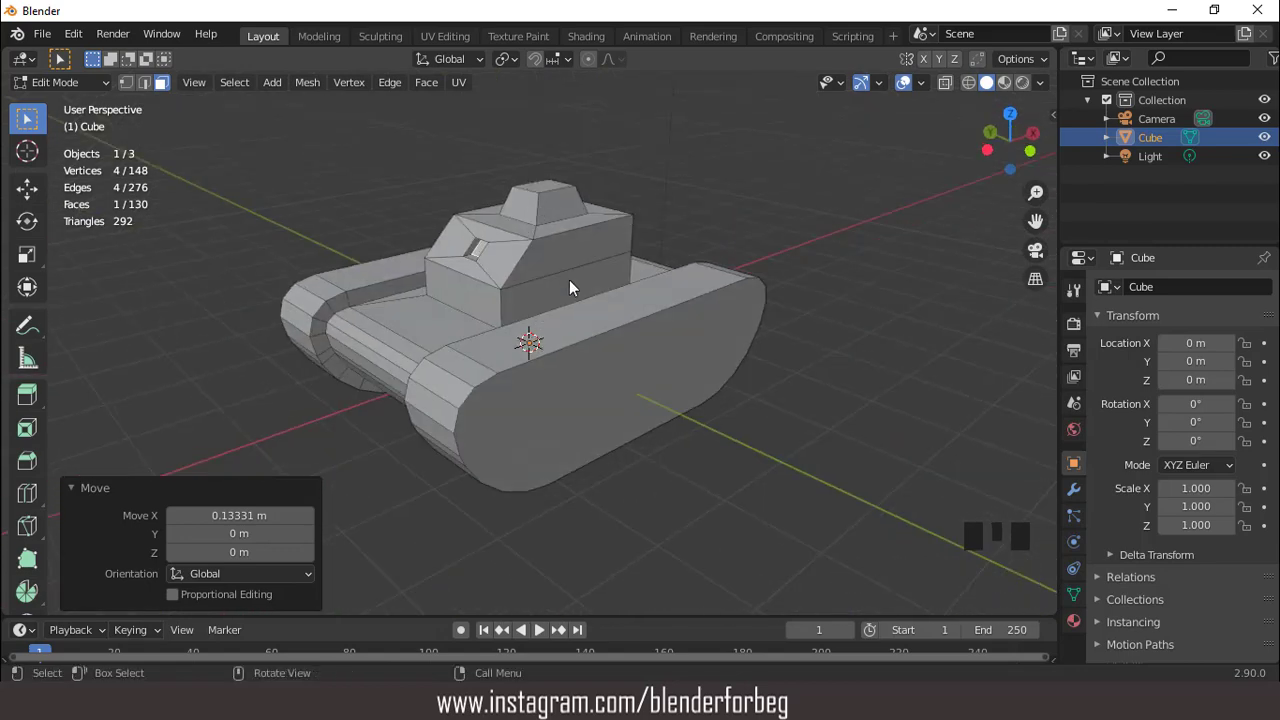
Duplicate the inner edge loop of the near side track in place and separate the copy into its own object.
{"action": "key", "text": "KP_1"}
{"action": "middle_click_drag", "start_coordinate": [571, 286], "coordinate": [571, 318]}
{"action": "scroll", "coordinate": [575, 331], "scroll_direction": "up", "scroll_amount": 1}
{"action": "key", "text": "2"}
{"action": "left_click", "coordinate": [612, 340], "text": "alt"}
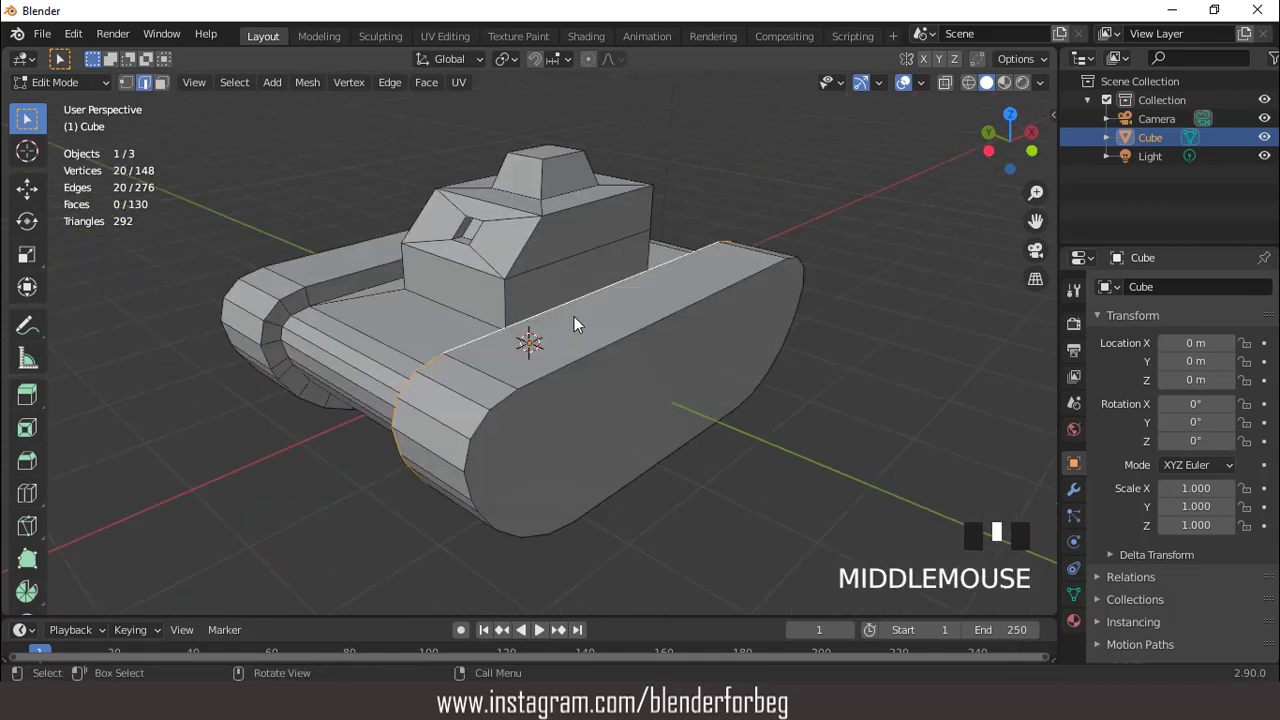
{"action": "key", "text": "shift+d"}
{"action": "right_click", "coordinate": [574, 316]}
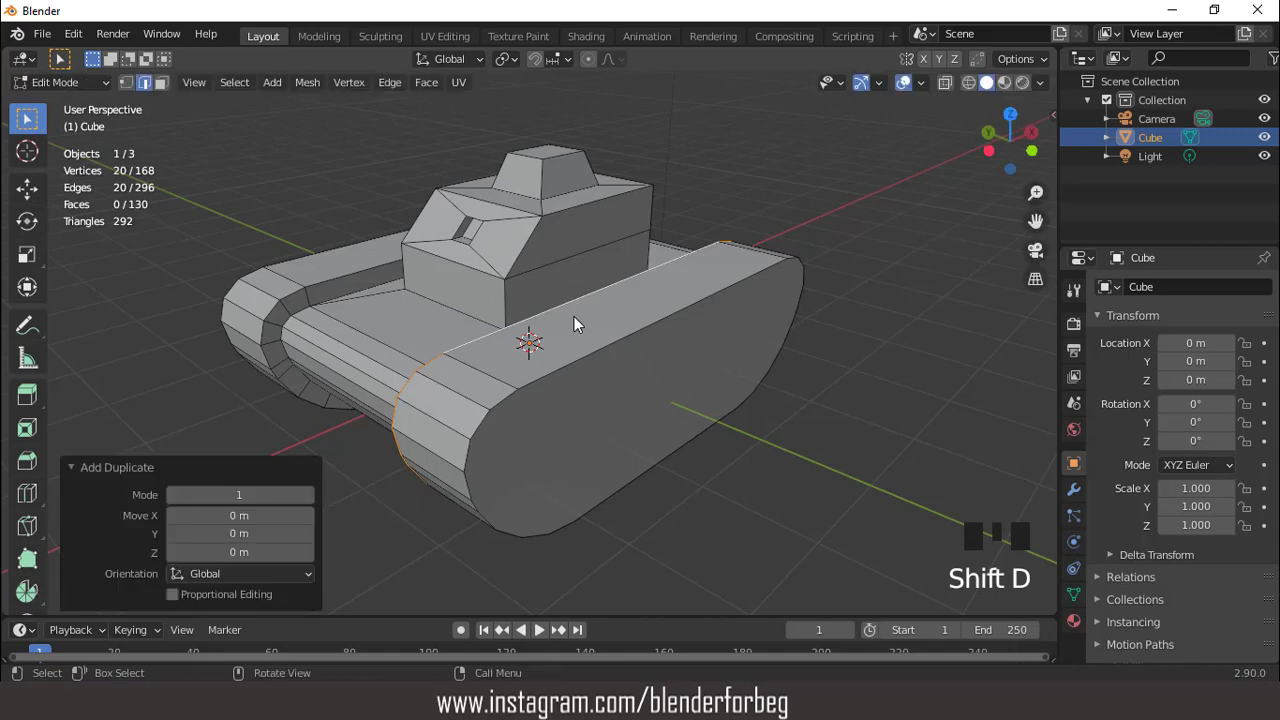
{"action": "key", "text": "p"}
{"action": "left_click", "coordinate": [574, 316]}
Return to Object Mode and rename the separated edge loop object as curve.
{"action": "key", "text": "Tab"}
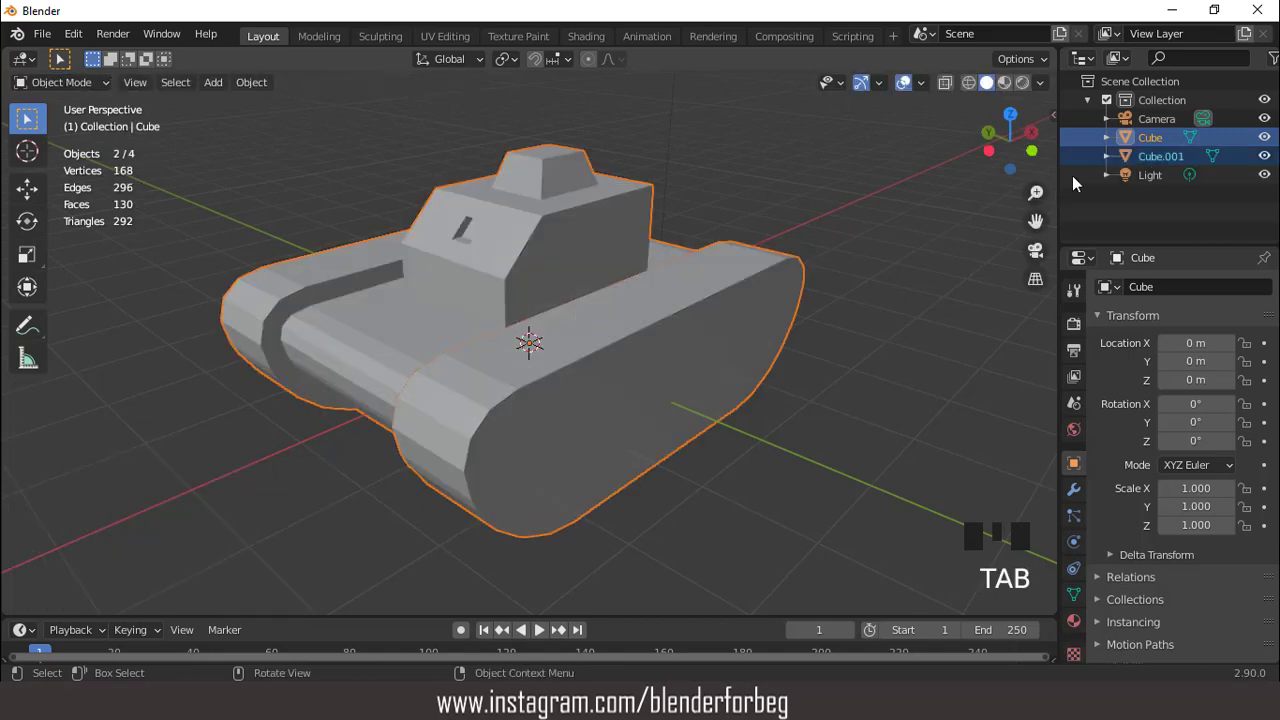
{"action": "left_click", "coordinate": [1177, 153]}
{"action": "left_click", "coordinate": [1177, 153]}
{"action": "double_click", "coordinate": [1177, 153]}
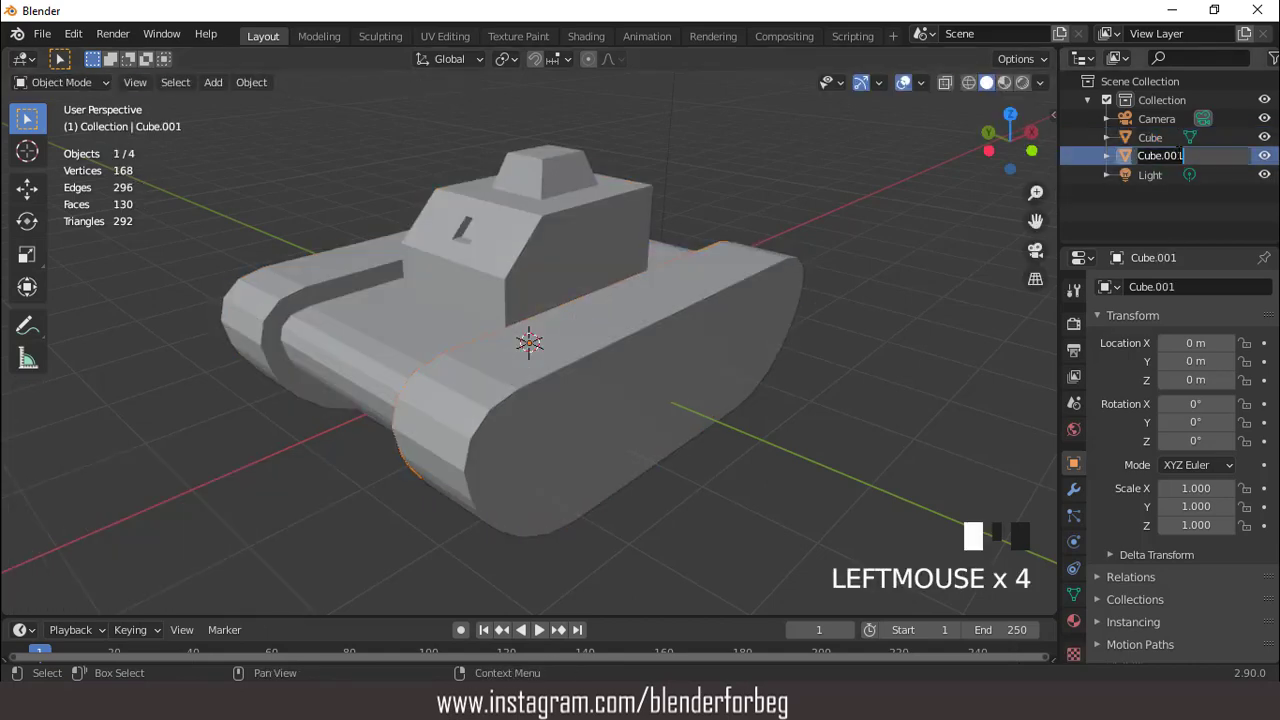
{"action": "key", "text": "Return"}
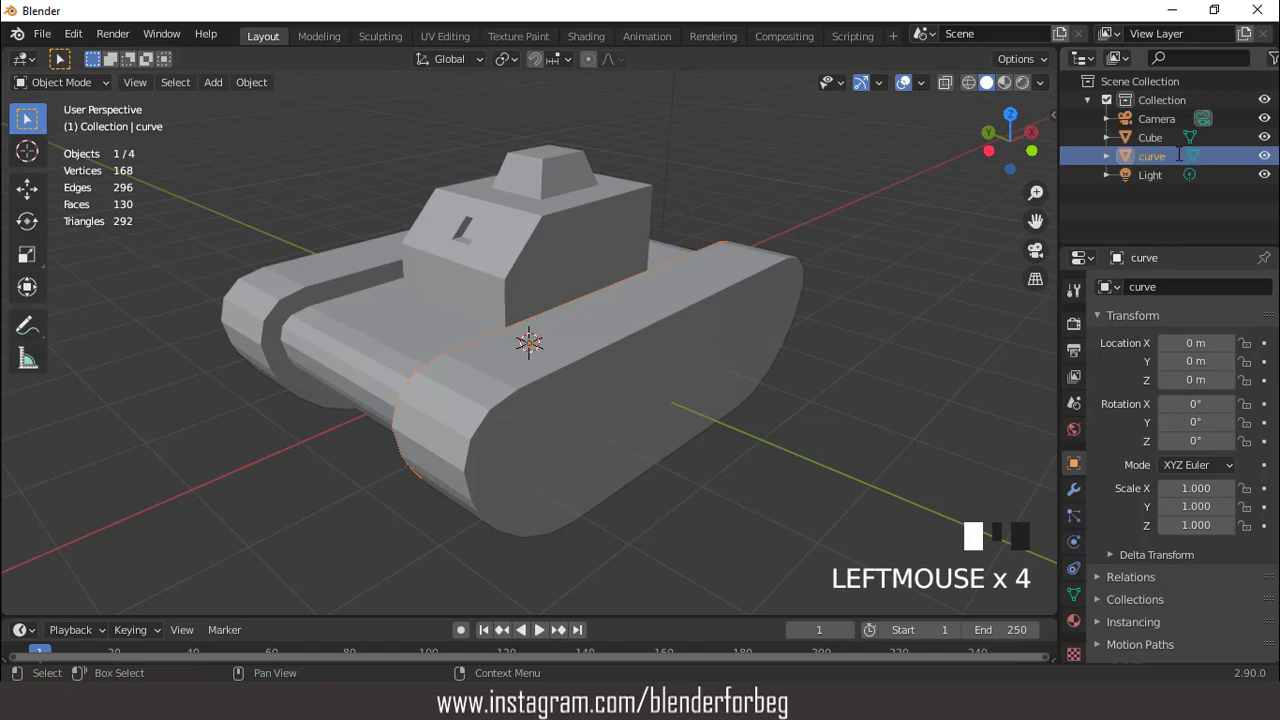
Inspect the separated curve object in isolation and return to the full scene.
{"action": "scroll", "coordinate": [1177, 153], "scroll_direction": "up", "scroll_amount": 1}
{"action": "key", "text": "KP_Divide"}
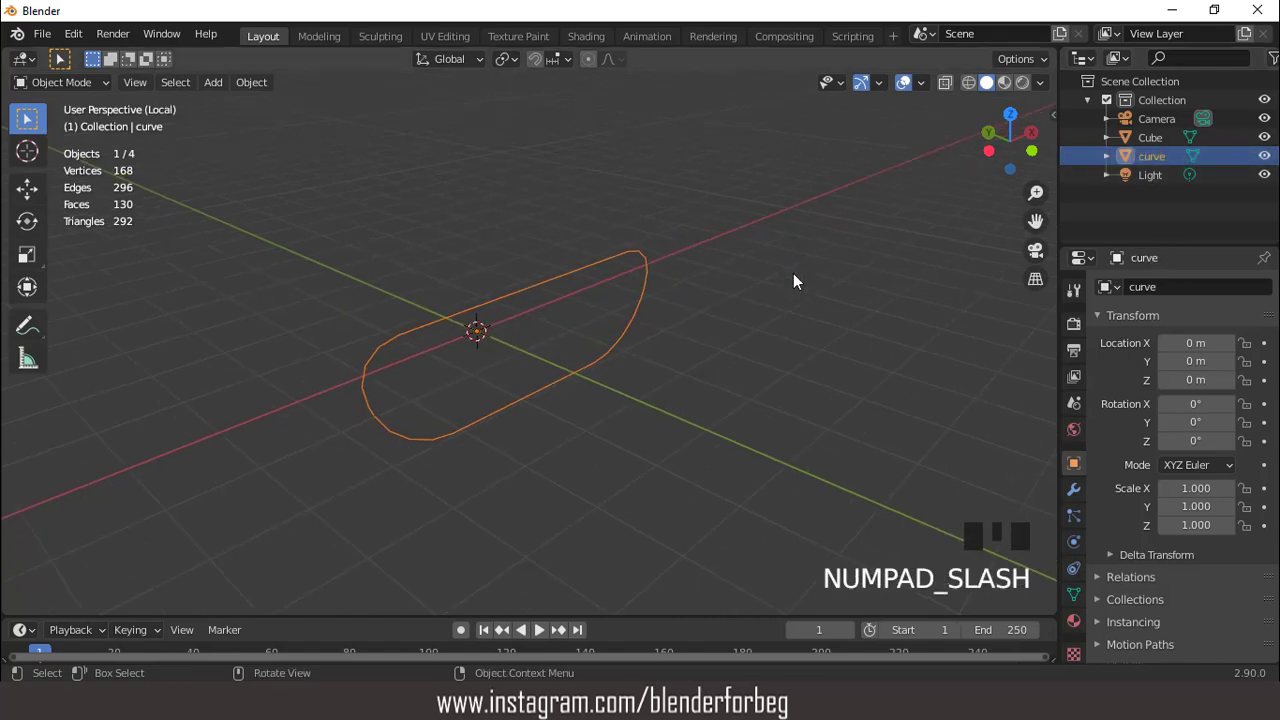
{"action": "key", "text": "KP_Divide"}
{"action": "scroll", "coordinate": [793, 273], "scroll_direction": "down", "scroll_amount": 2}
Add a cube at the origin and scale it uniformly to about 0.491.
{"action": "middle_click_drag", "start_coordinate": [772, 294], "coordinate": [335, 177]}
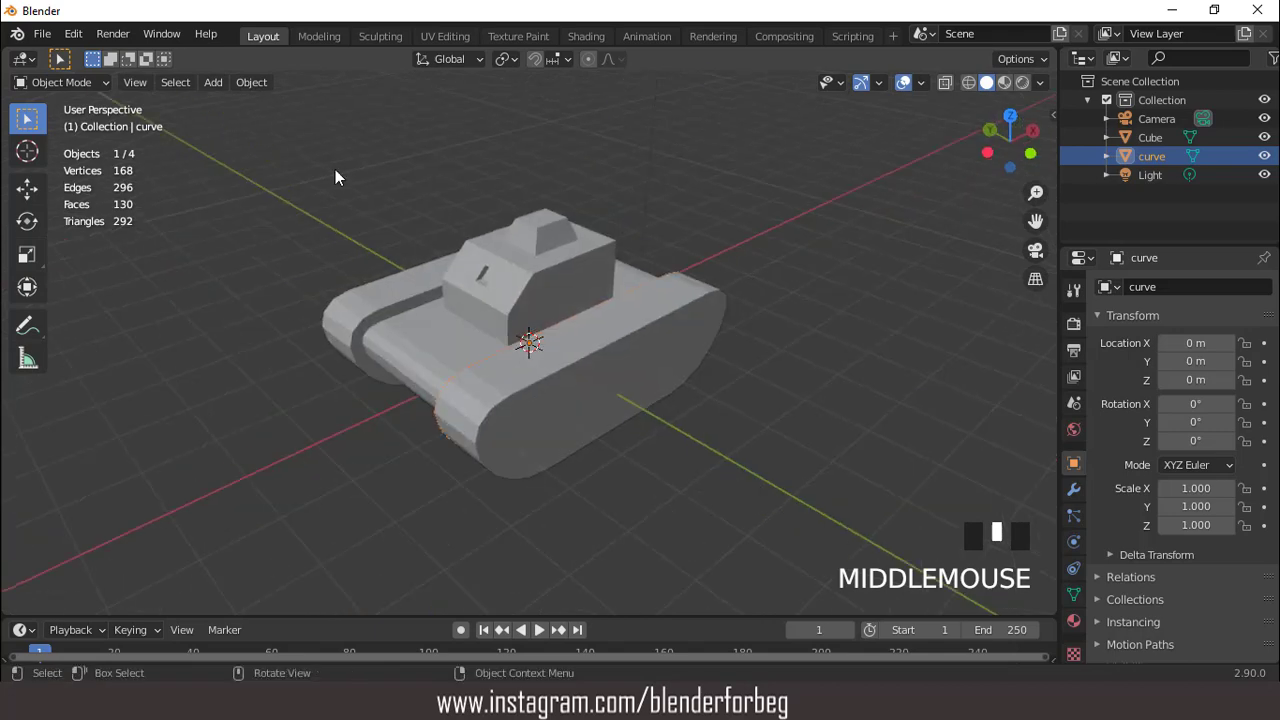
{"action": "left_click", "coordinate": [212, 85]}
{"action": "mouse_move", "coordinate": [218, 100]}
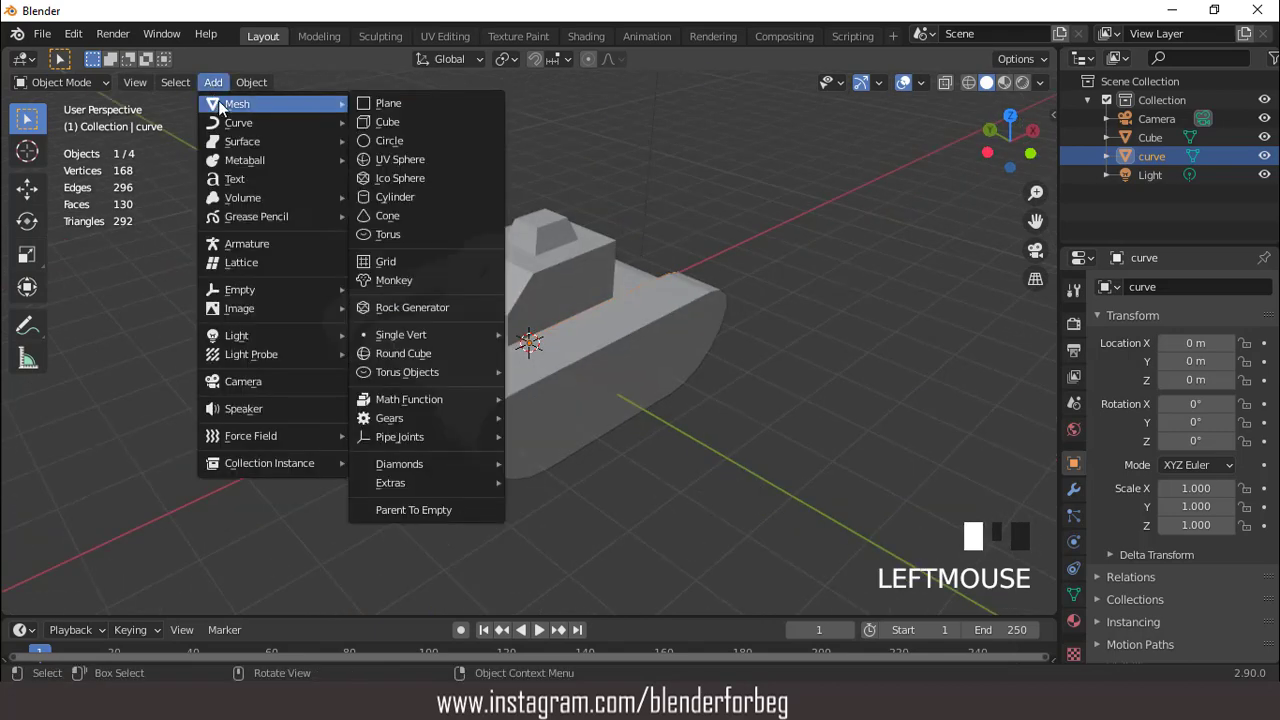
{"action": "left_click", "coordinate": [372, 118]}
{"action": "key", "text": "KP_7"}
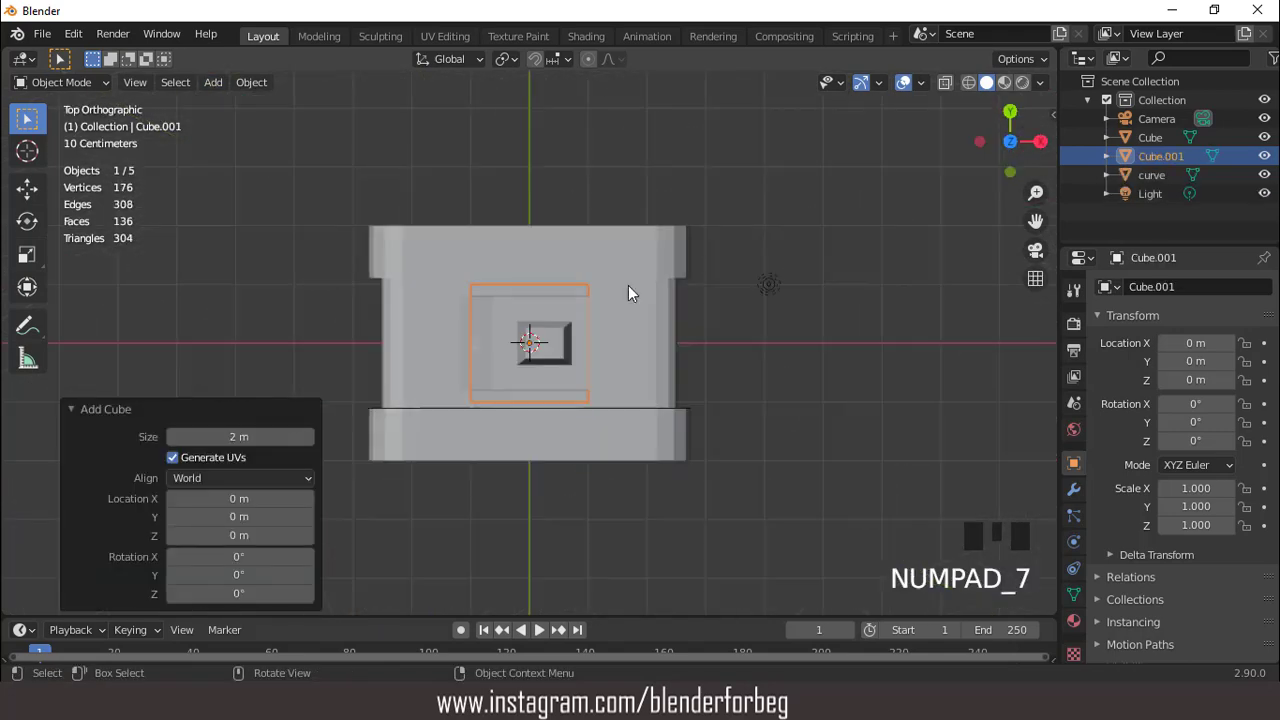
{"action": "key", "text": "s"}
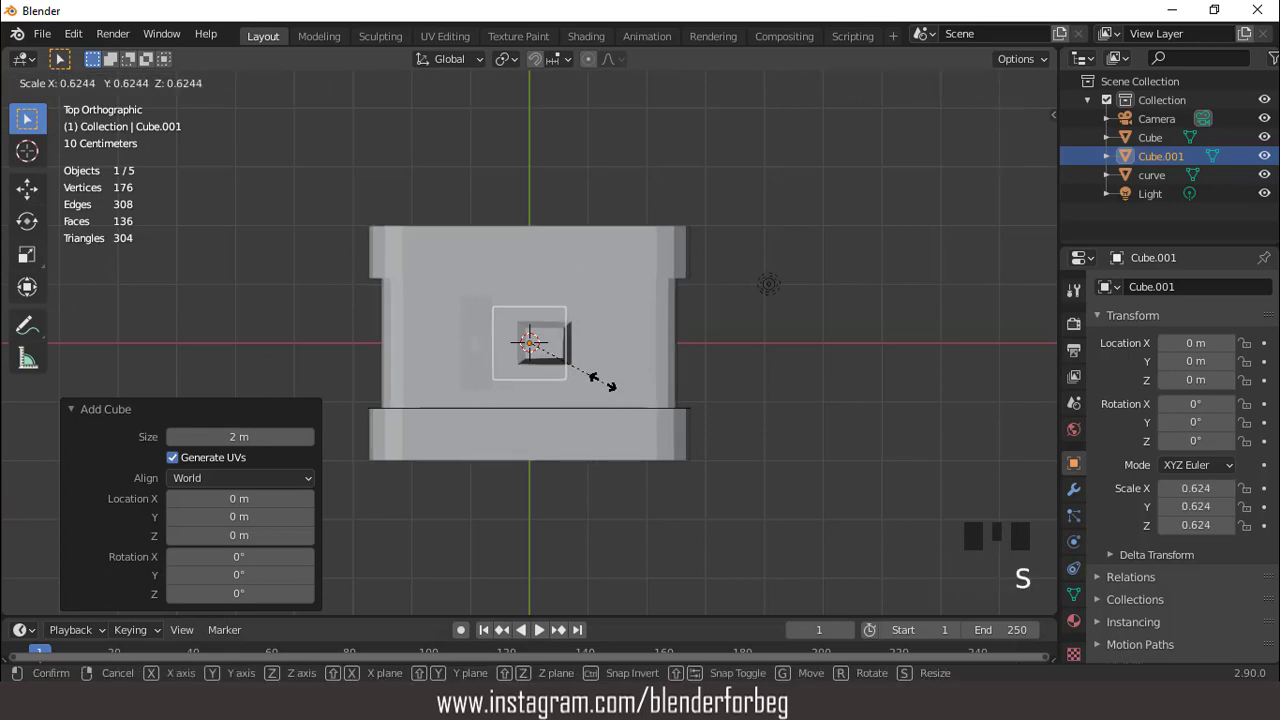
{"action": "left_click", "coordinate": [589, 378]}
Move the new cube about -1.563 m along Y onto the near track and scale it by about 0.866 to match the track's width.
{"action": "key", "text": "g"}
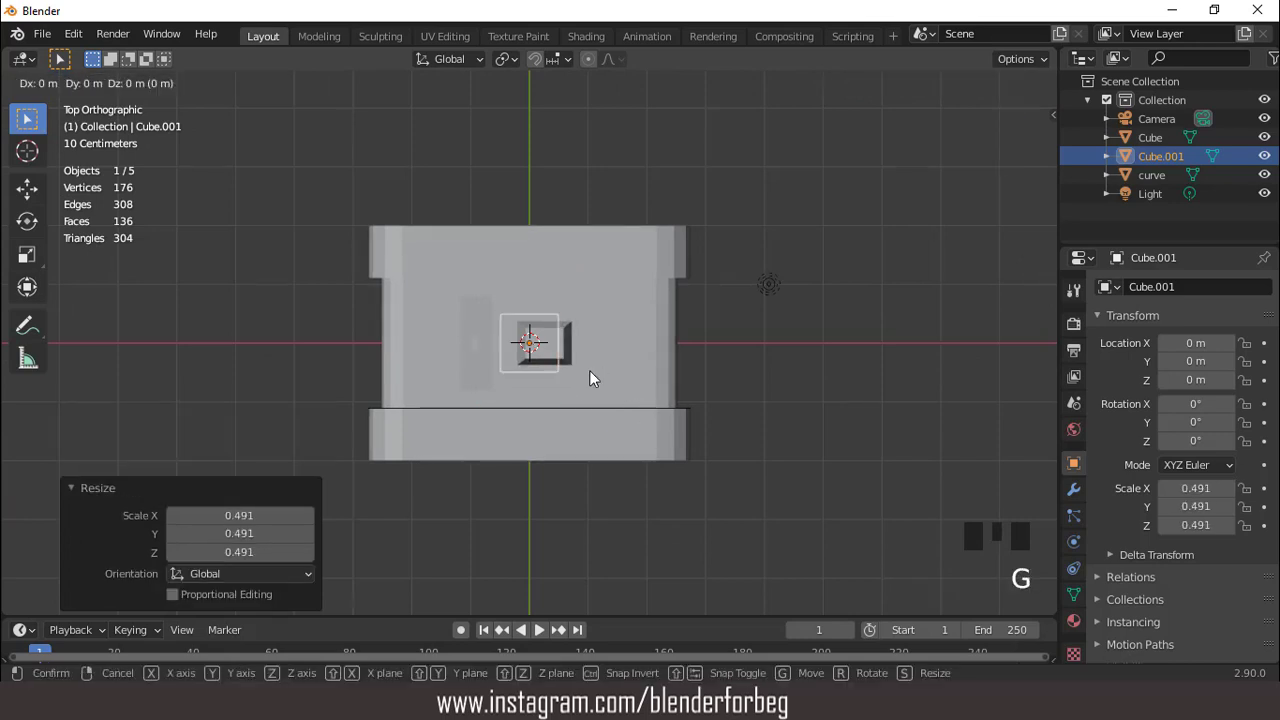
{"action": "key", "text": "y"}
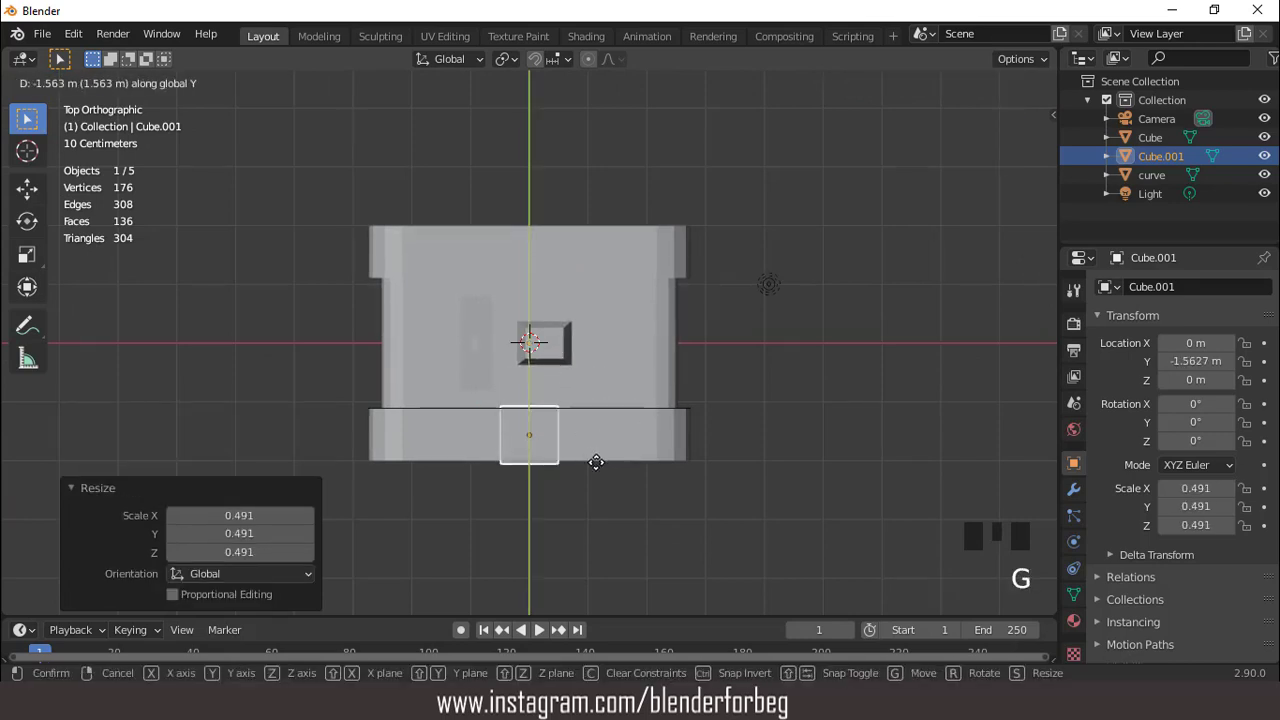
{"action": "left_click", "coordinate": [596, 462]}
{"action": "key", "text": "s"}
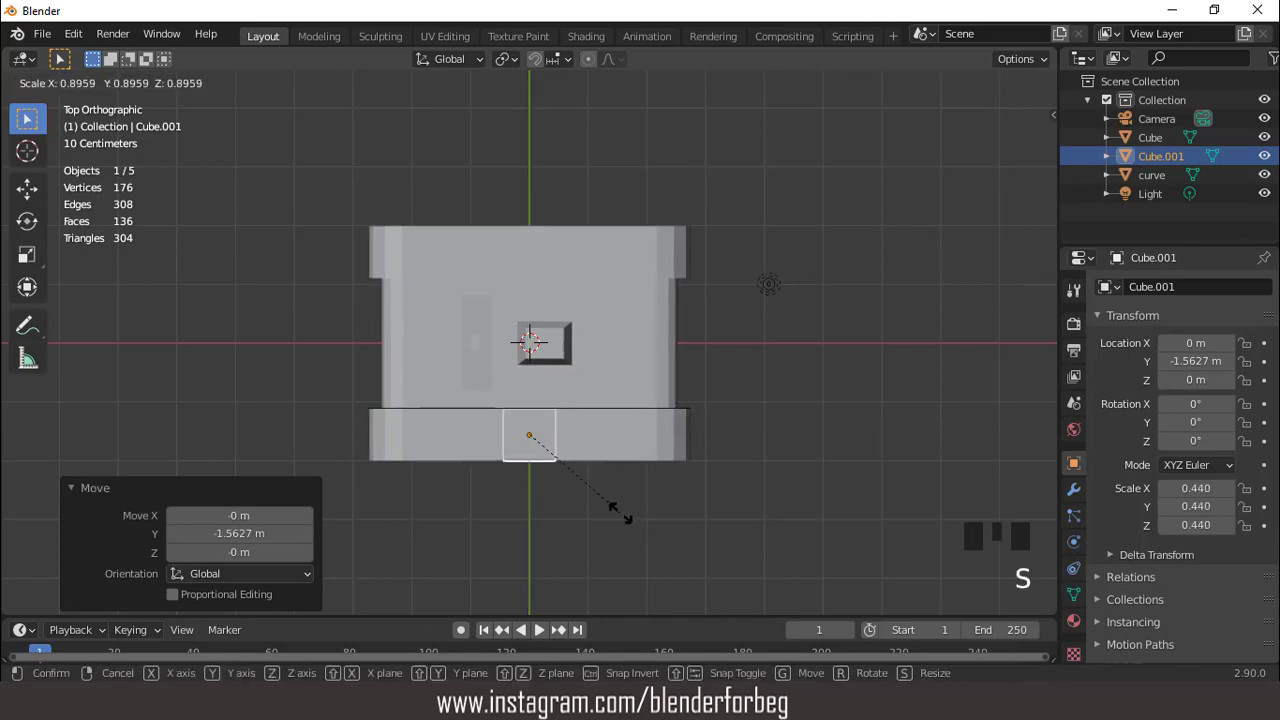
{"action": "left_click", "coordinate": [617, 512]}
Flatten the cube into a track link by scaling it to about 0.417 along X and about 0.191 along Z.
{"action": "scroll", "coordinate": [588, 449], "scroll_direction": "up", "scroll_amount": 1}
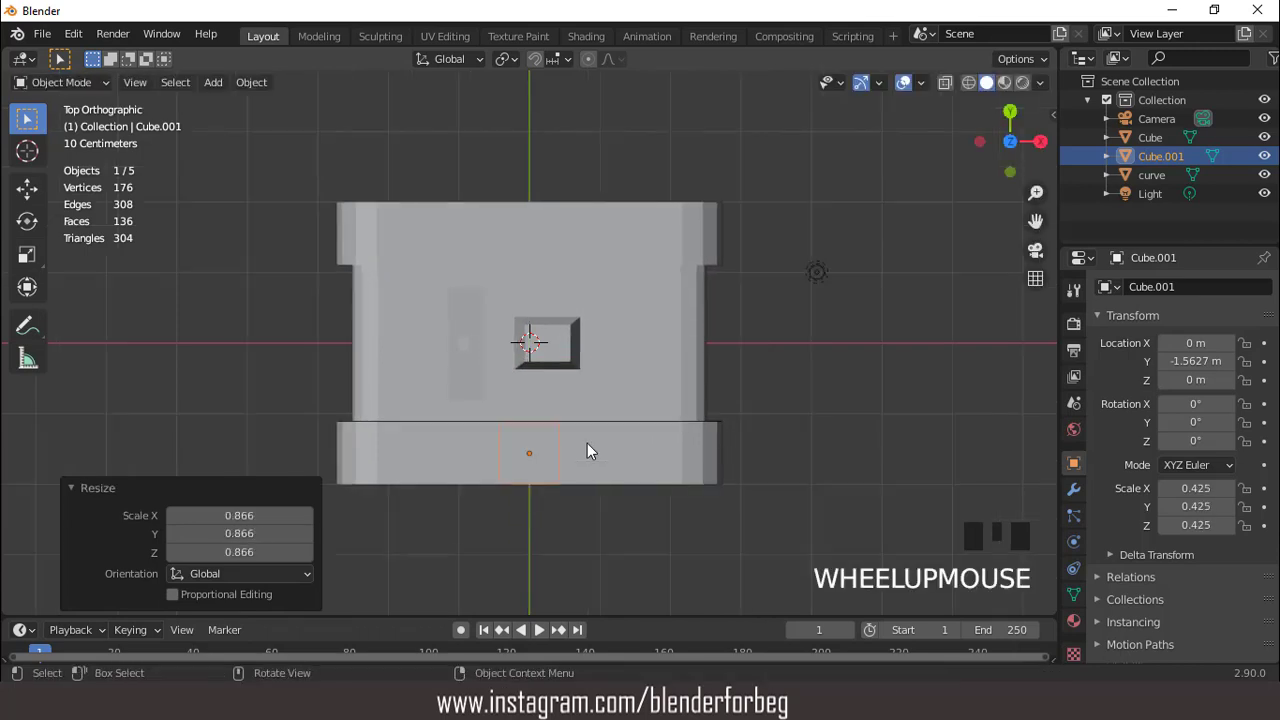
{"action": "key", "text": "KP_1"}
{"action": "scroll", "coordinate": [610, 370], "scroll_direction": "up", "scroll_amount": 3}
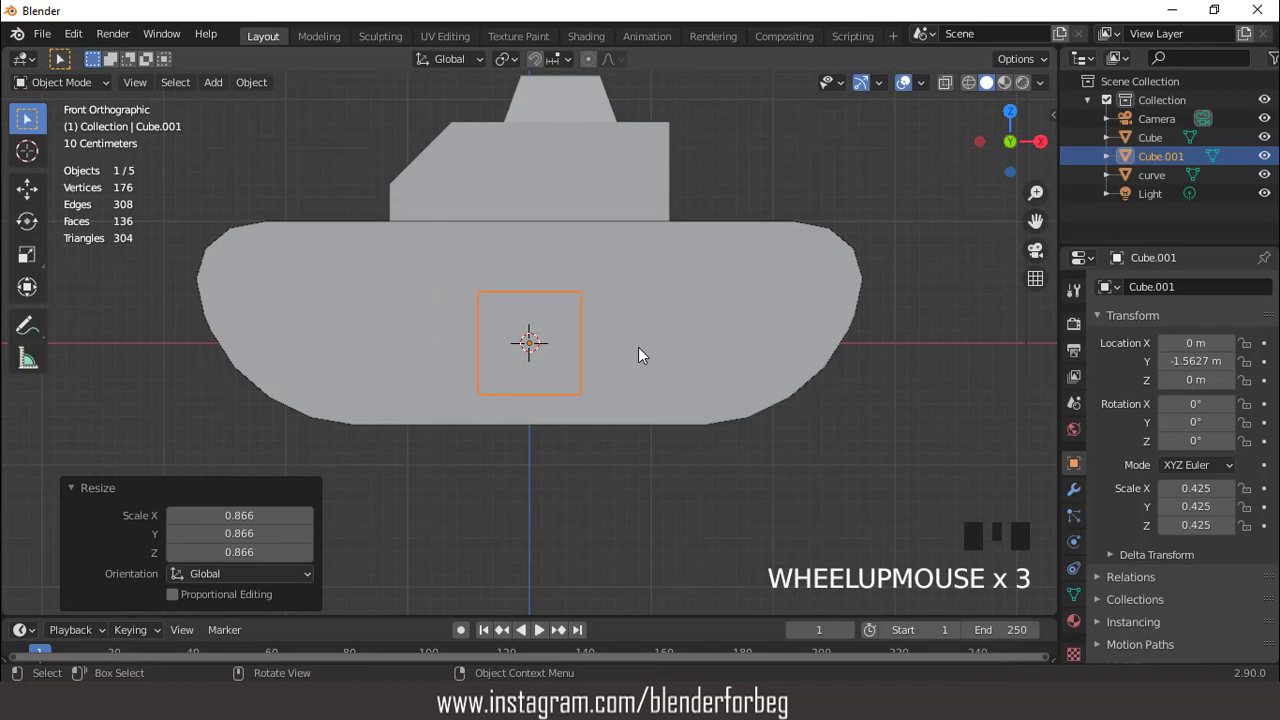
{"action": "key", "text": "s"}
{"action": "key", "text": "x"}
{"action": "left_click", "coordinate": [613, 362]}
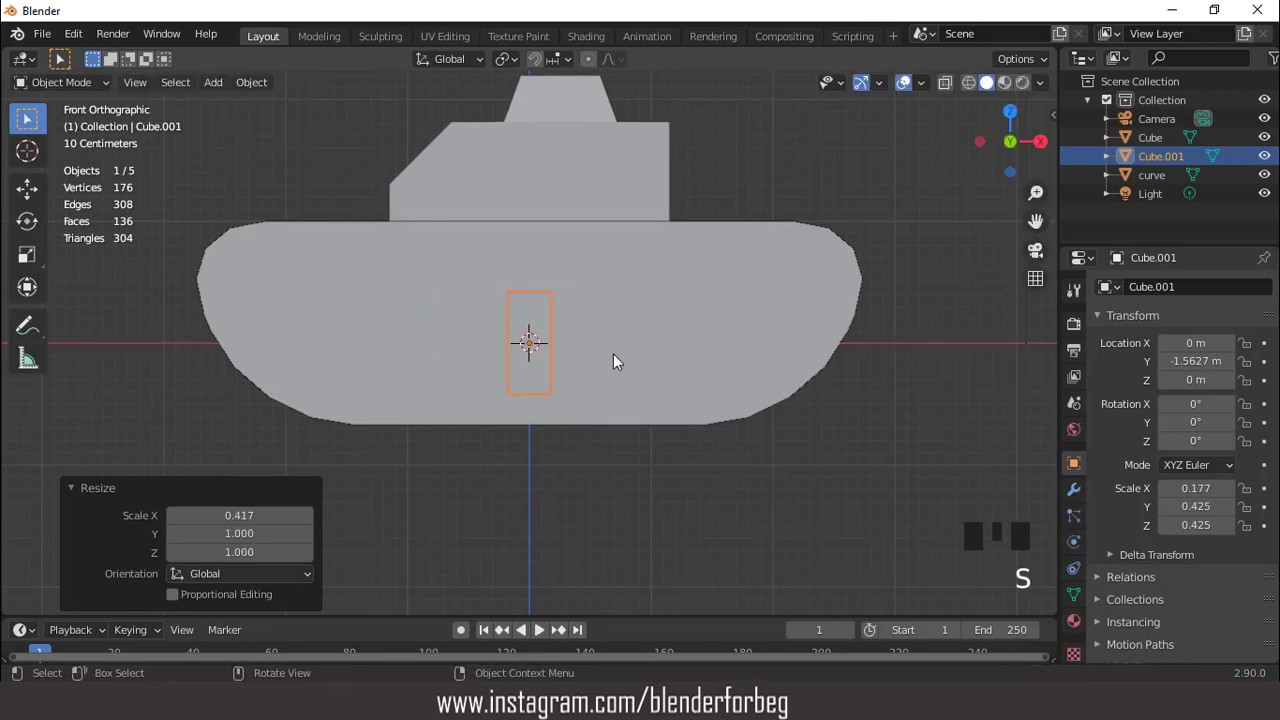
{"action": "key", "text": "s"}
{"action": "key", "text": "z"}
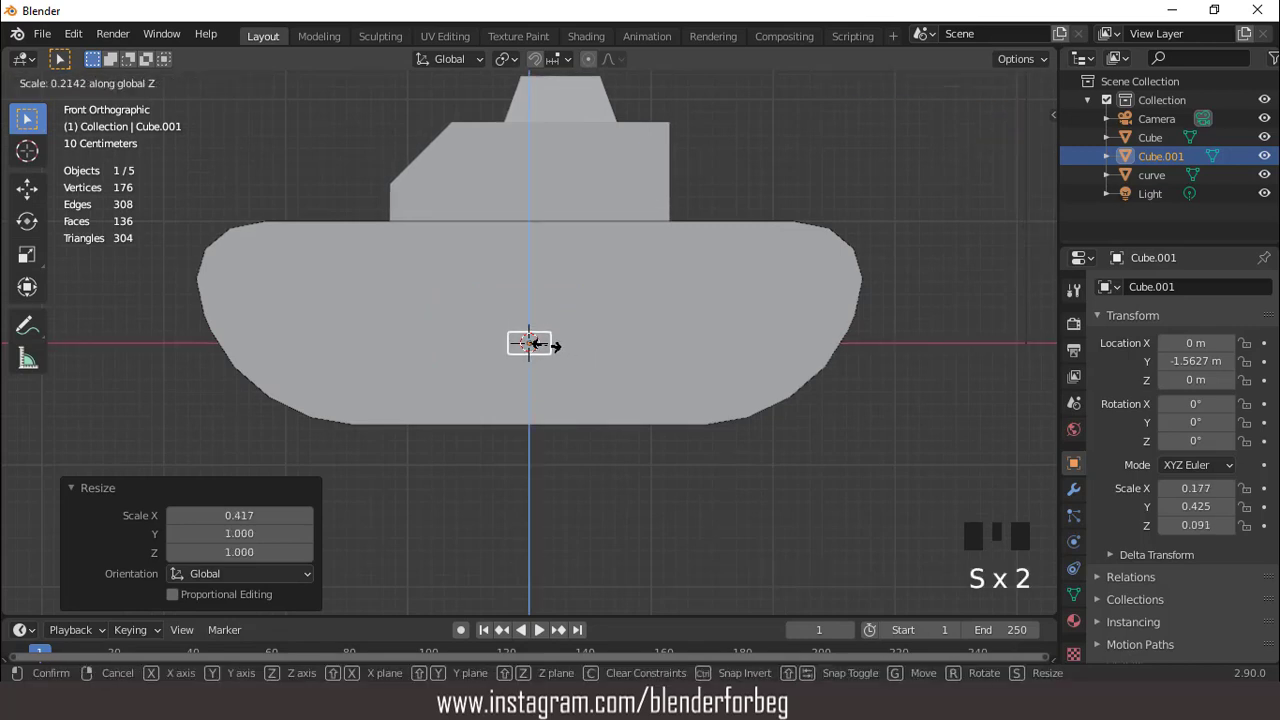
{"action": "left_click", "coordinate": [523, 343]}
Isolate the track link block and apply its scale.
{"action": "middle_click_drag", "start_coordinate": [523, 343], "coordinate": [555, 398]}
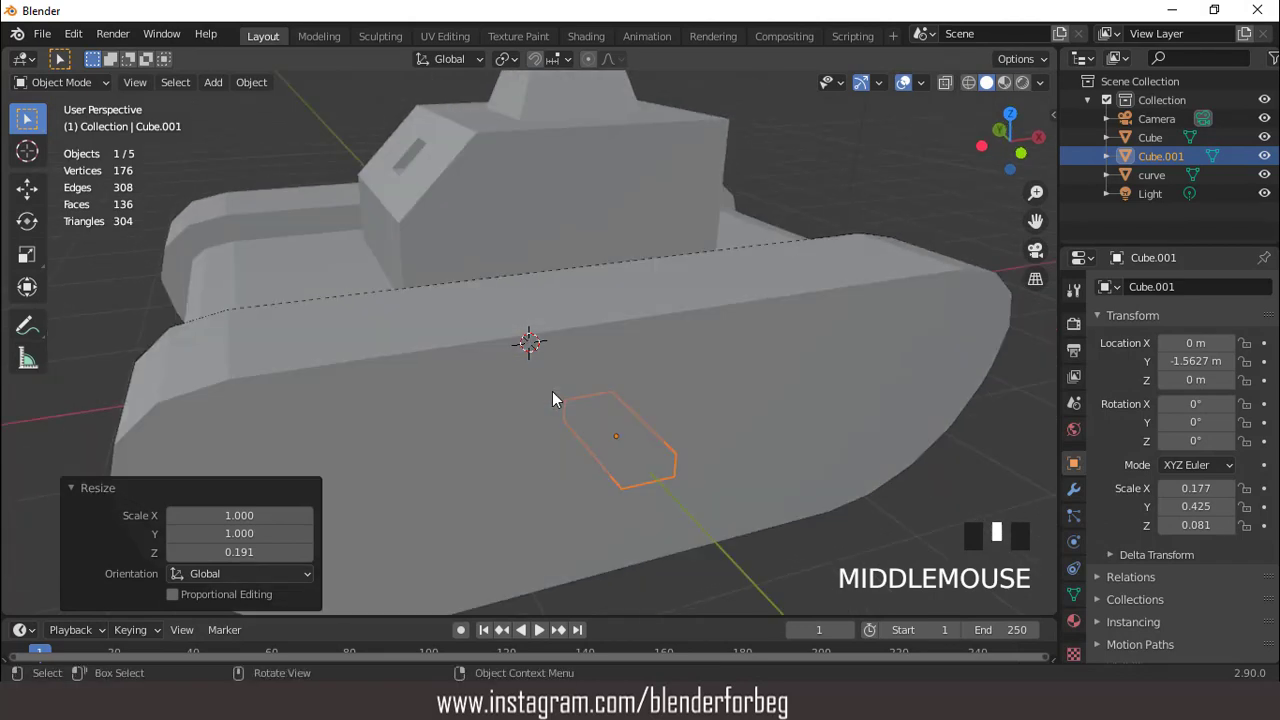
{"action": "key", "text": "KP_Divide"}
{"action": "middle_click_drag", "start_coordinate": [416, 473], "coordinate": [577, 414]}
{"action": "scroll", "coordinate": [577, 414], "scroll_direction": "down", "scroll_amount": 2}
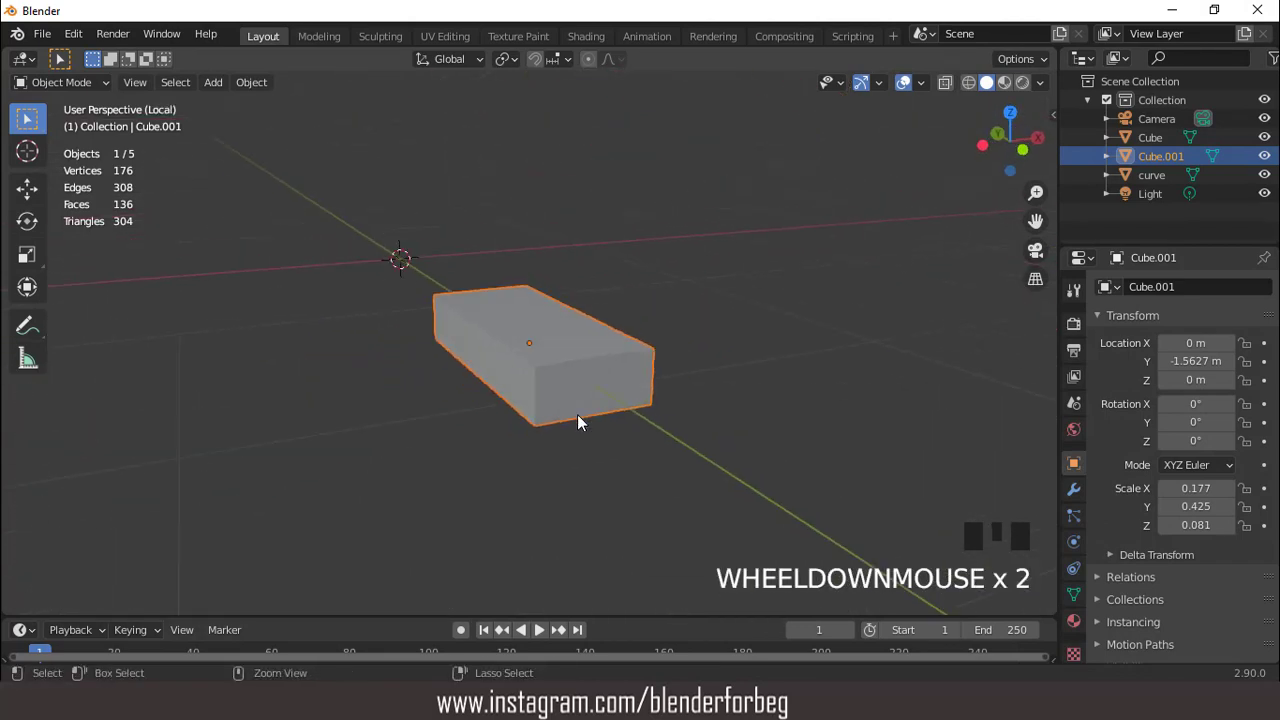
{"action": "key", "text": "ctrl+a"}
{"action": "left_click", "coordinate": [577, 414]}
{"action": "middle_click_drag", "start_coordinate": [577, 414], "coordinate": [600, 358]}
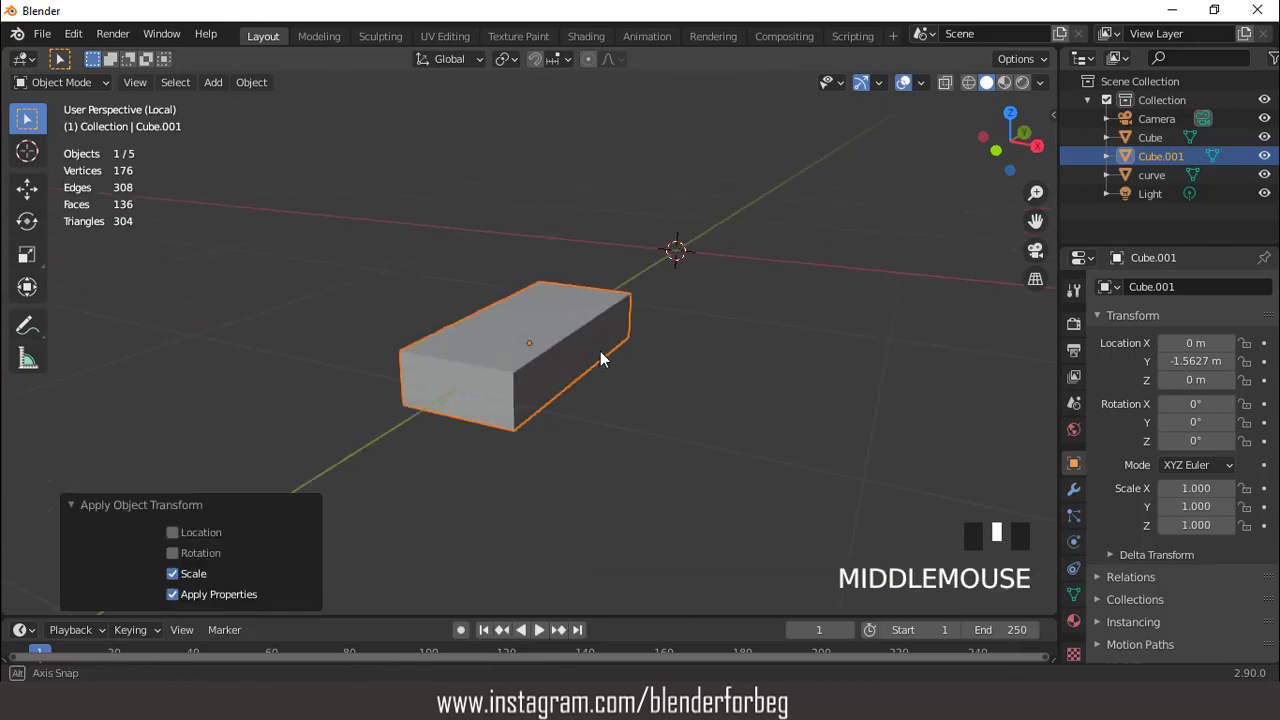
Add a Bevel modifier to the link block and reduce its amount until the edges have narrow chamfers.
{"action": "left_click", "coordinate": [1073, 489]}
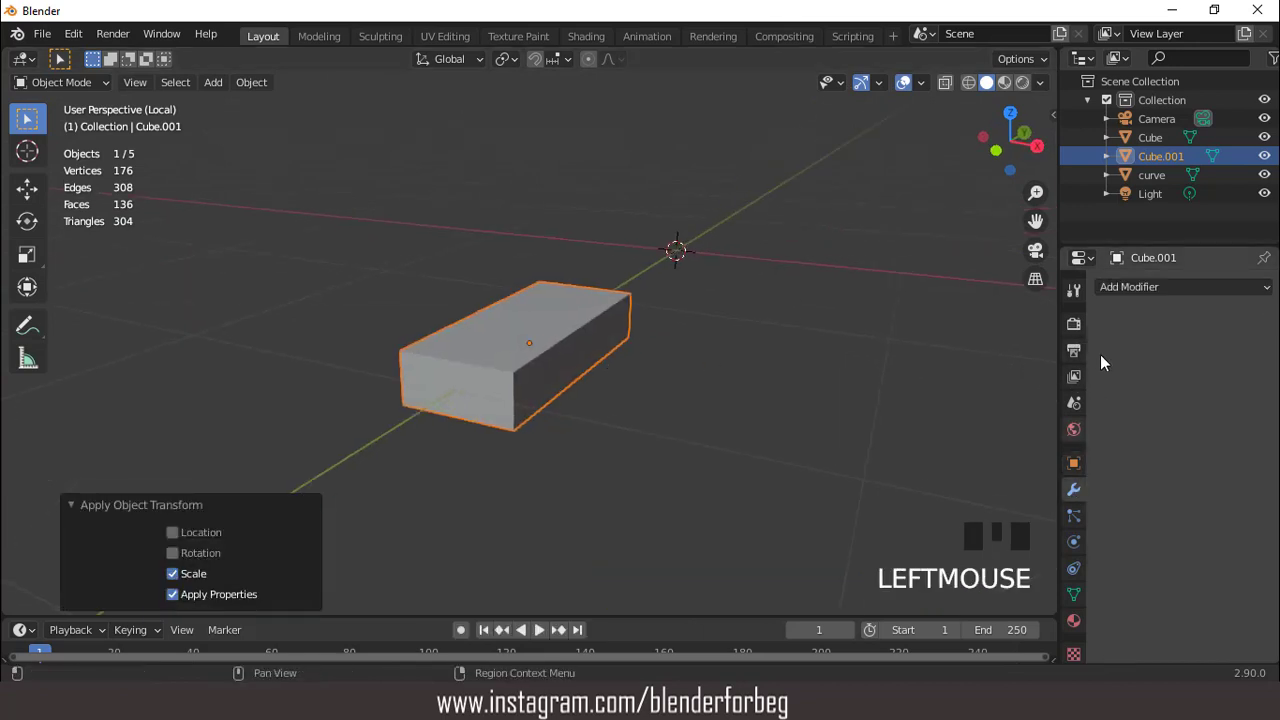
{"action": "left_click", "coordinate": [1113, 289]}
{"action": "left_click", "coordinate": [912, 345]}
{"action": "middle_click_drag", "start_coordinate": [911, 345], "coordinate": [1152, 346]}
{"action": "left_click", "coordinate": [1164, 391]}
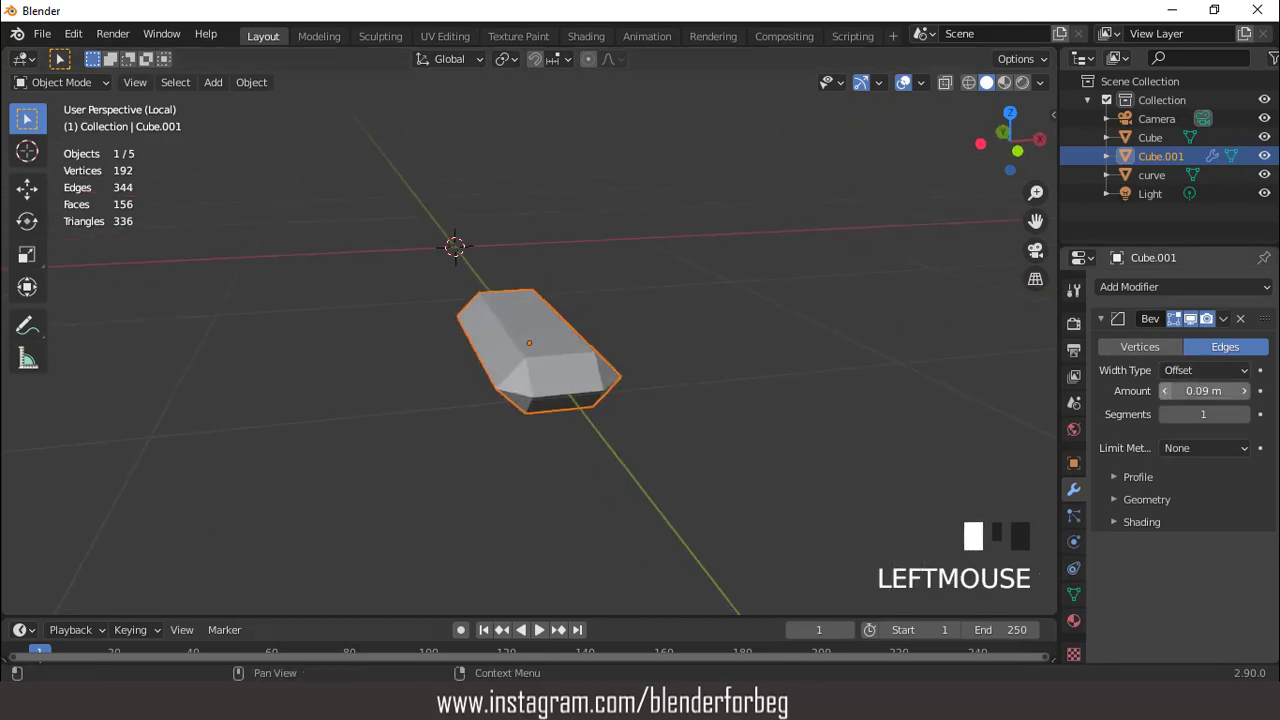
{"action": "left_click", "coordinate": [1164, 391]}
{"action": "left_click_drag", "start_coordinate": [1203, 391], "coordinate": [1186, 391]}
{"action": "middle_click_drag", "start_coordinate": [791, 343], "coordinate": [1203, 324]}
Apply the Bevel modifier to the link block and exit the isolated view.
{"action": "left_click", "coordinate": [1222, 319]}
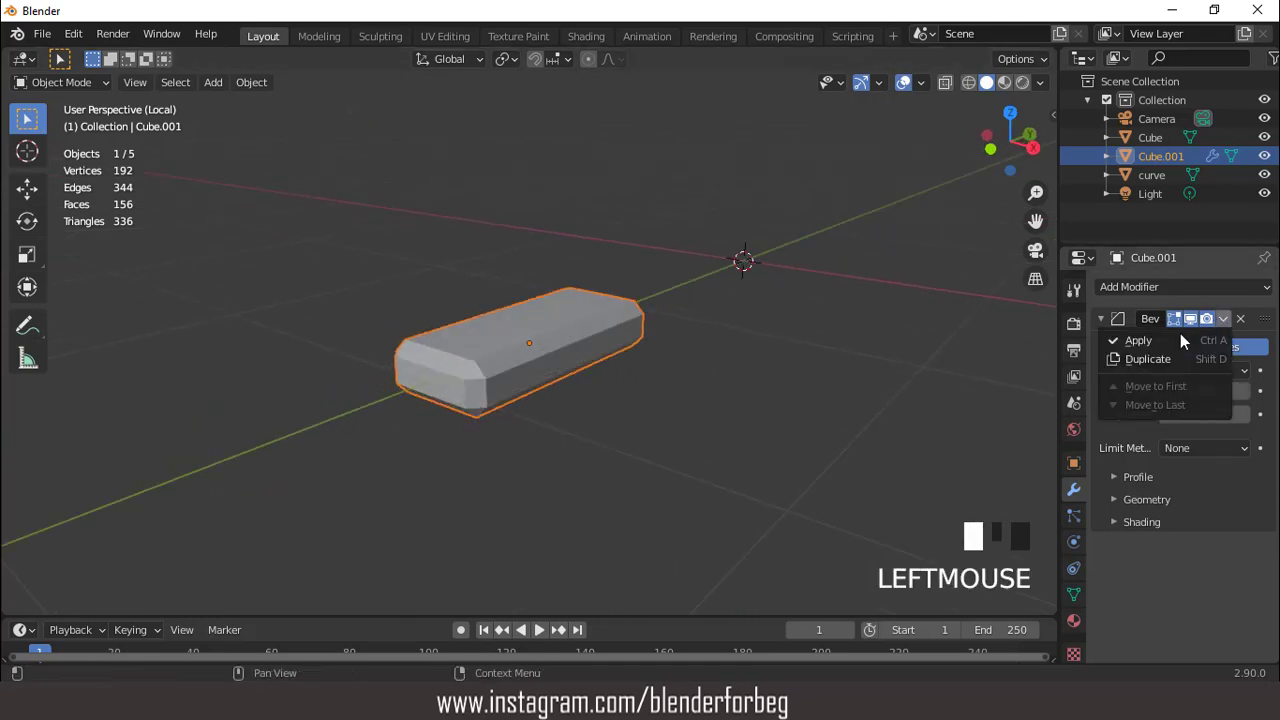
{"action": "left_click", "coordinate": [1176, 335]}
{"action": "middle_click_drag", "start_coordinate": [720, 330], "coordinate": [924, 332]}
{"action": "scroll", "coordinate": [641, 313], "scroll_direction": "down", "scroll_amount": 4}
{"action": "key", "text": "KP_Divide"}
{"action": "scroll", "coordinate": [646, 309], "scroll_direction": "down", "scroll_amount": 2}
Add an Array modifier followed by a Curve modifier to the track link block.
{"action": "left_click", "coordinate": [1118, 287]}
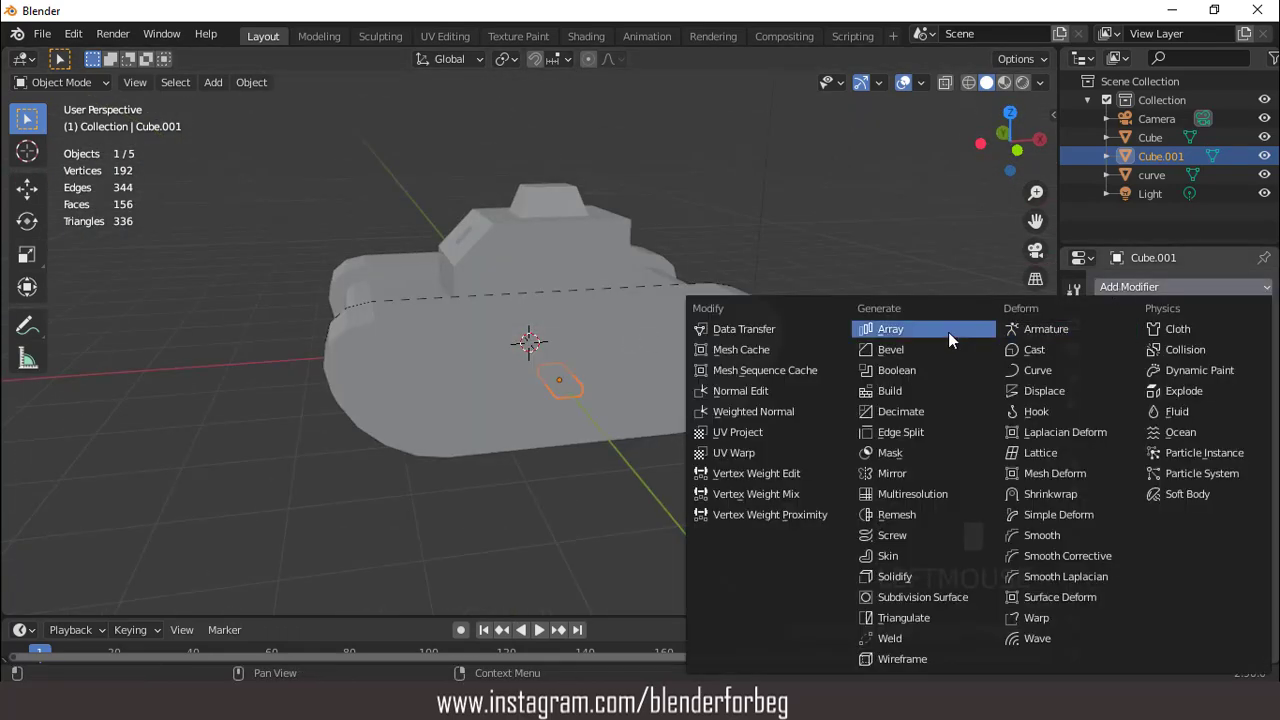
{"action": "left_click", "coordinate": [948, 332]}
{"action": "left_click", "coordinate": [1102, 318]}
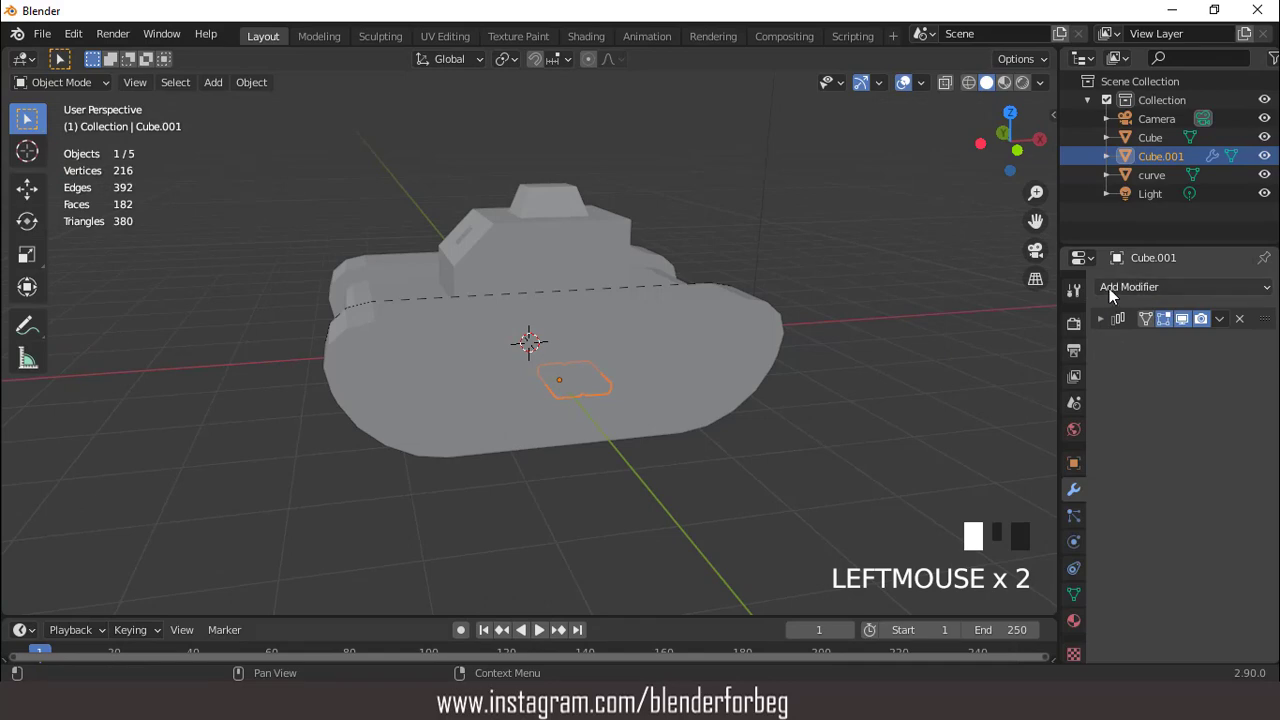
{"action": "left_click", "coordinate": [1109, 288]}
{"action": "left_click", "coordinate": [1054, 370]}
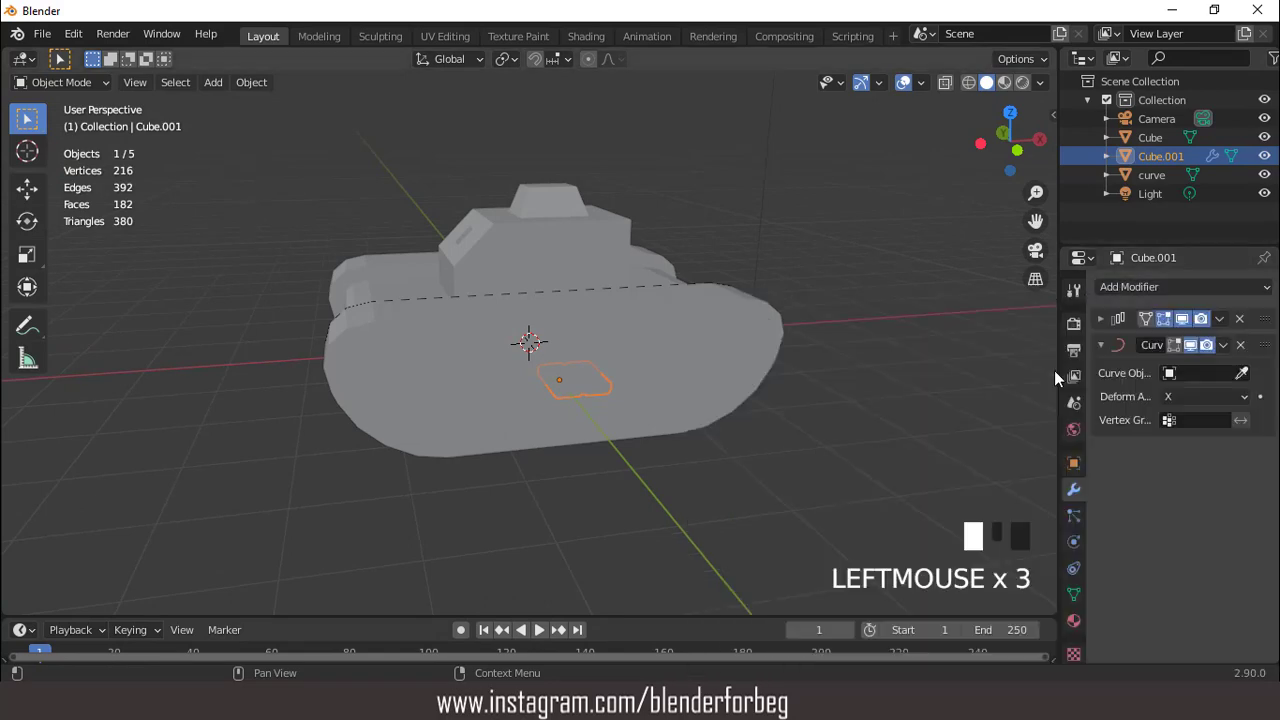
Convert the separated edge loop object from a mesh to a curve.
{"action": "left_click", "coordinate": [1148, 176]}
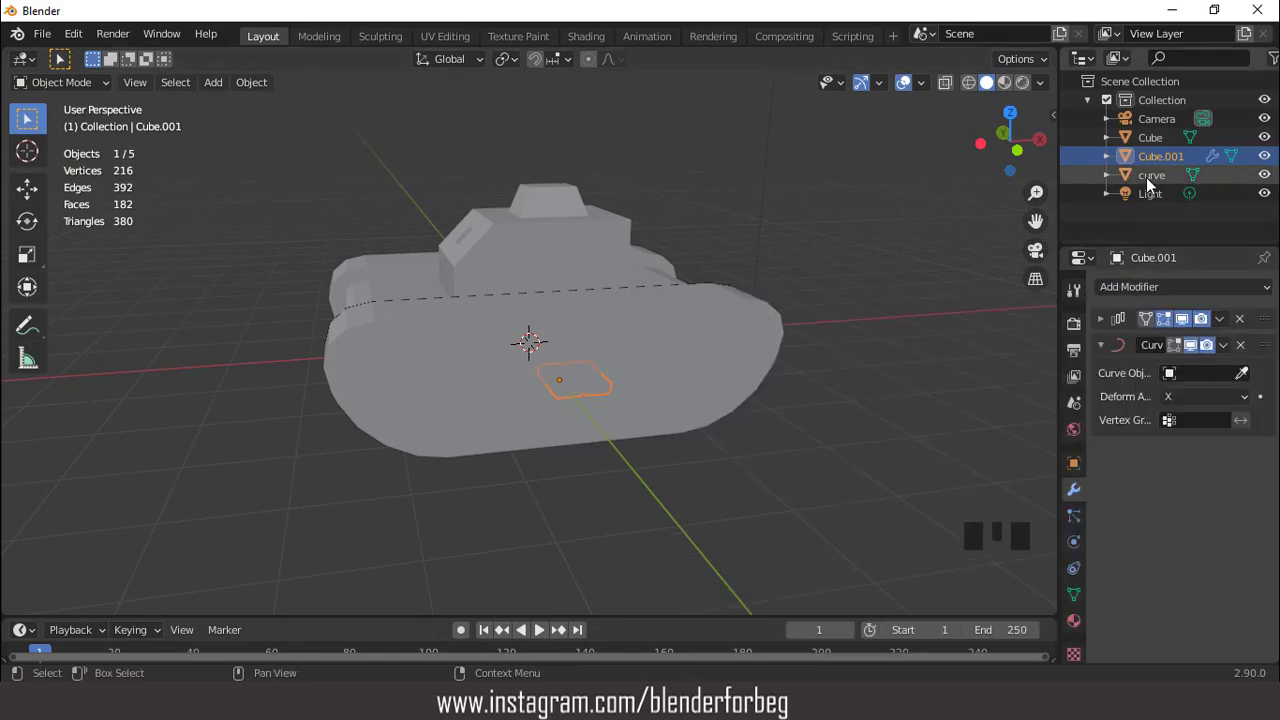
{"action": "middle_click_drag", "start_coordinate": [650, 247], "coordinate": [669, 248]}
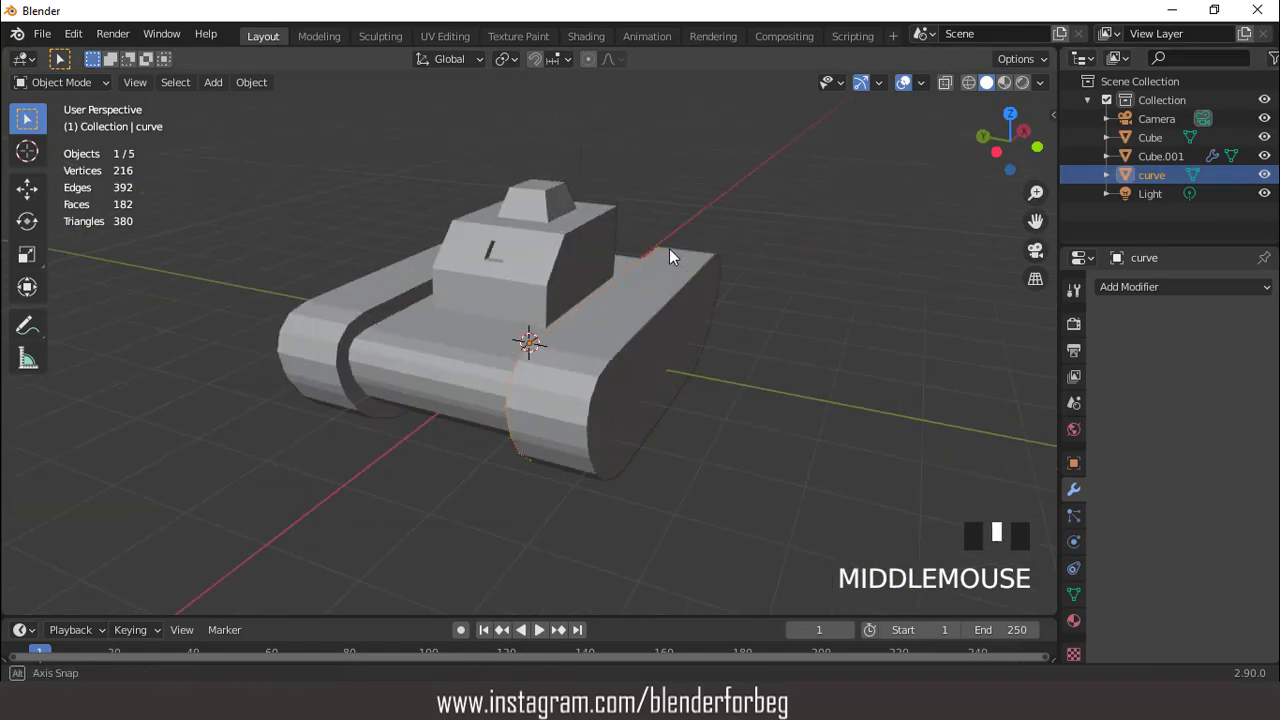
{"action": "left_click", "coordinate": [73, 35]}
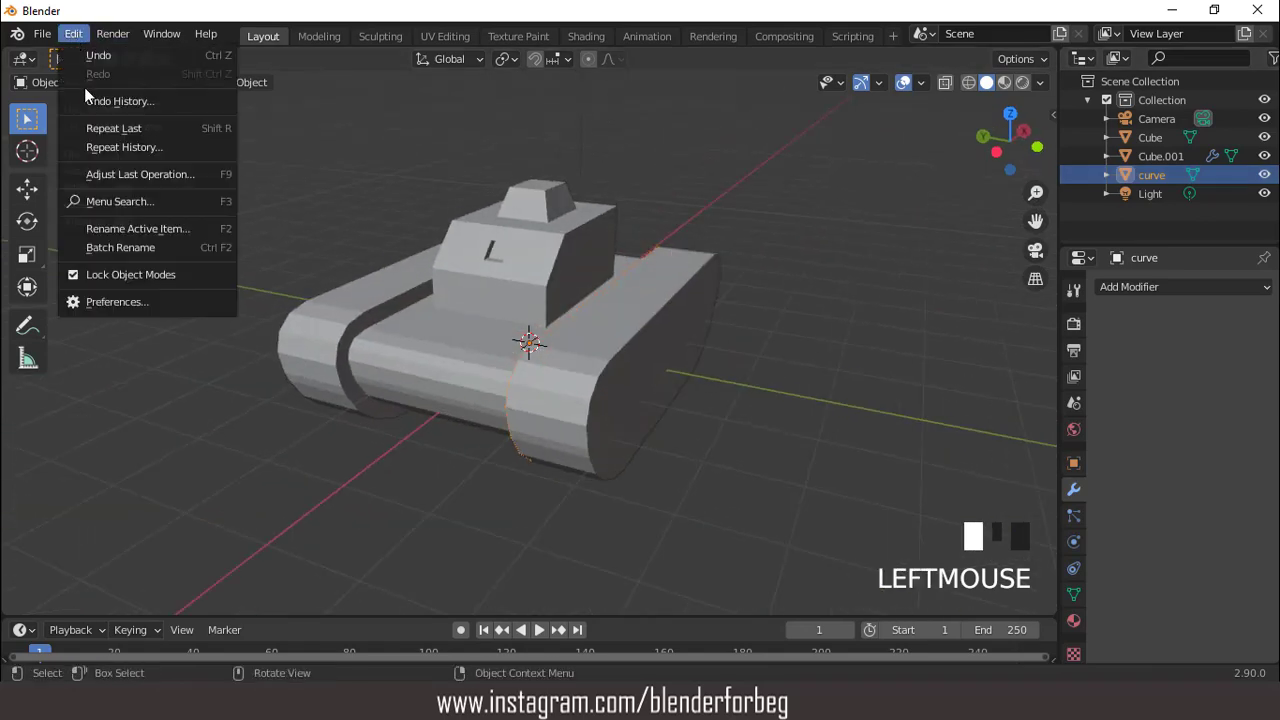
{"action": "left_click", "coordinate": [113, 201]}
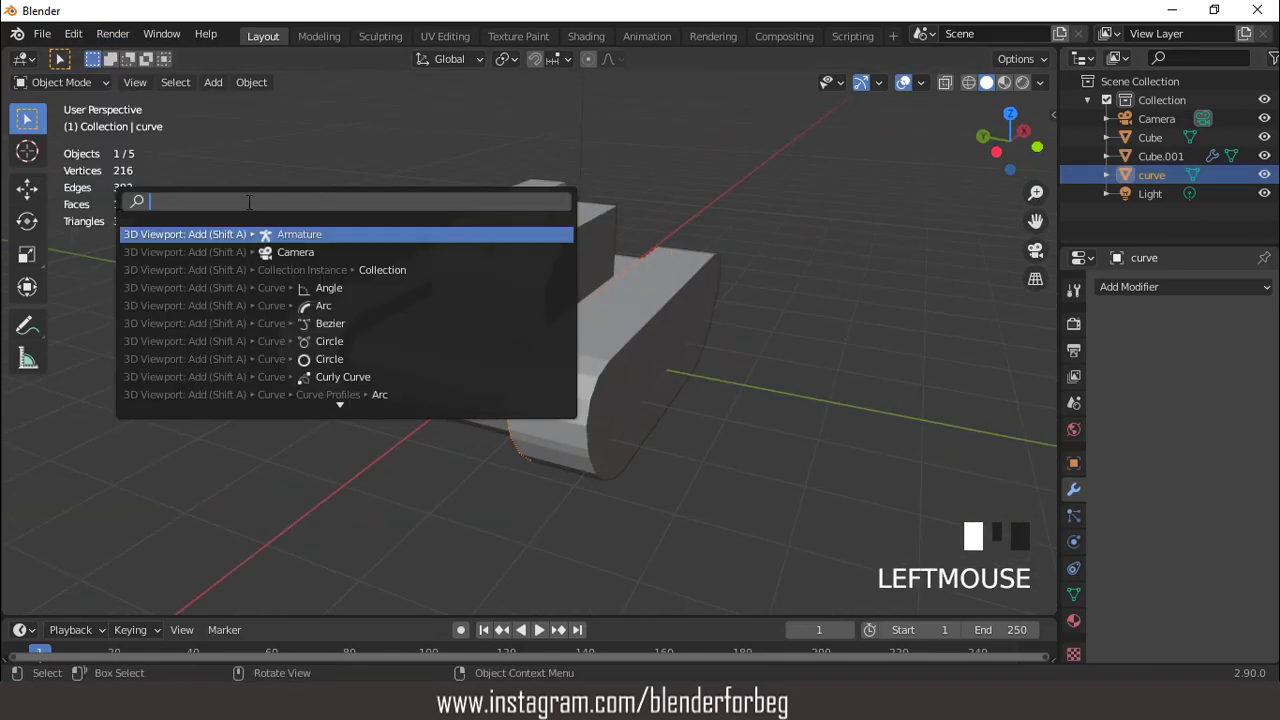
{"action": "type", "text": "conver"}
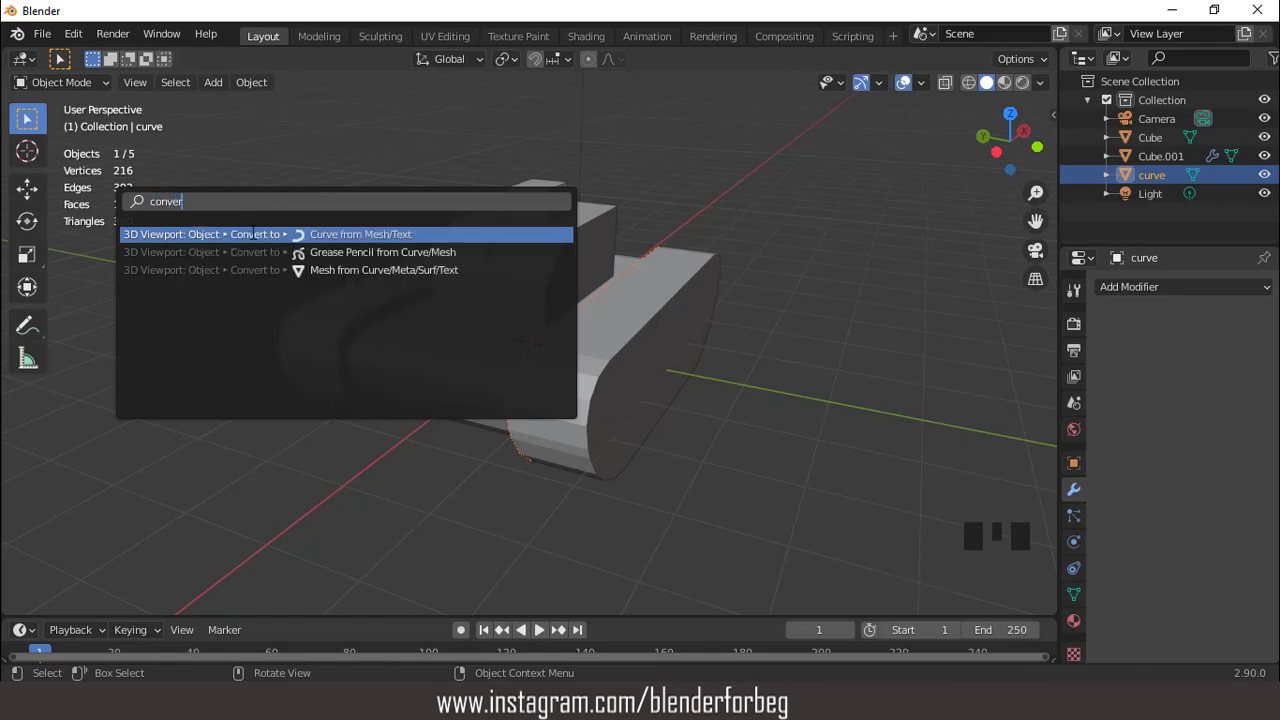
{"action": "left_click", "coordinate": [254, 233]}
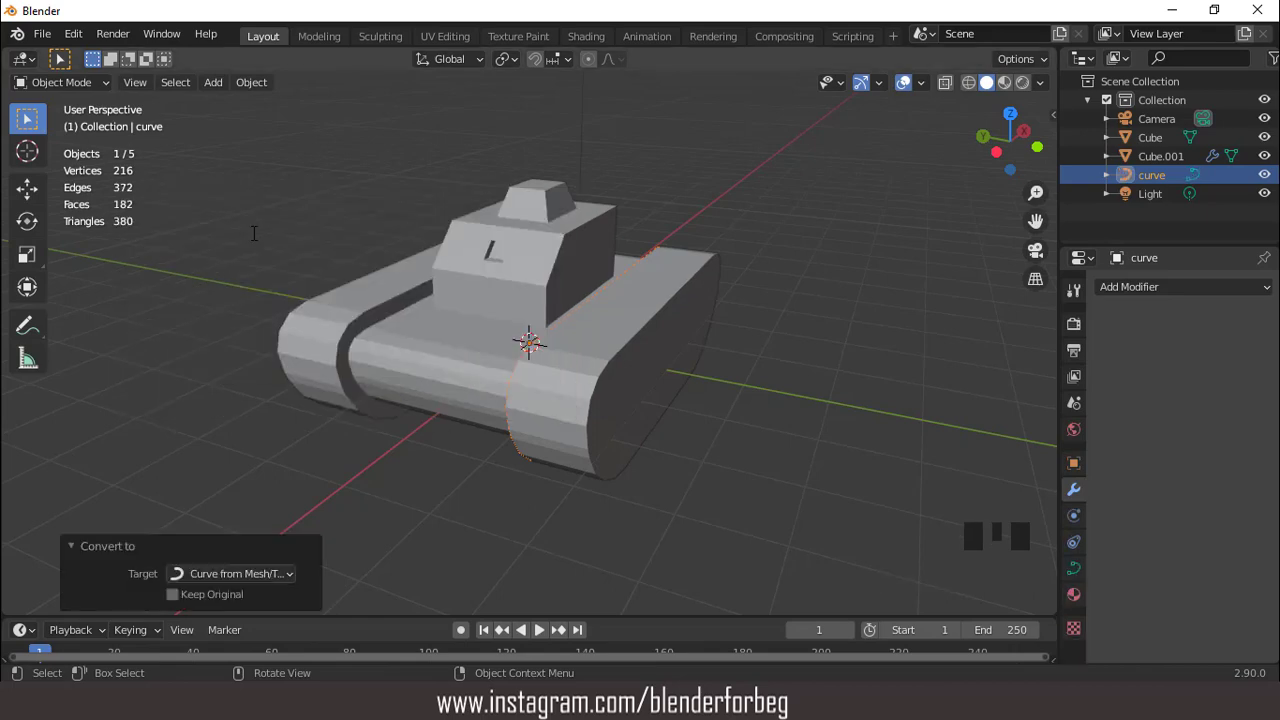
{"action": "left_click", "coordinate": [1073, 568]}
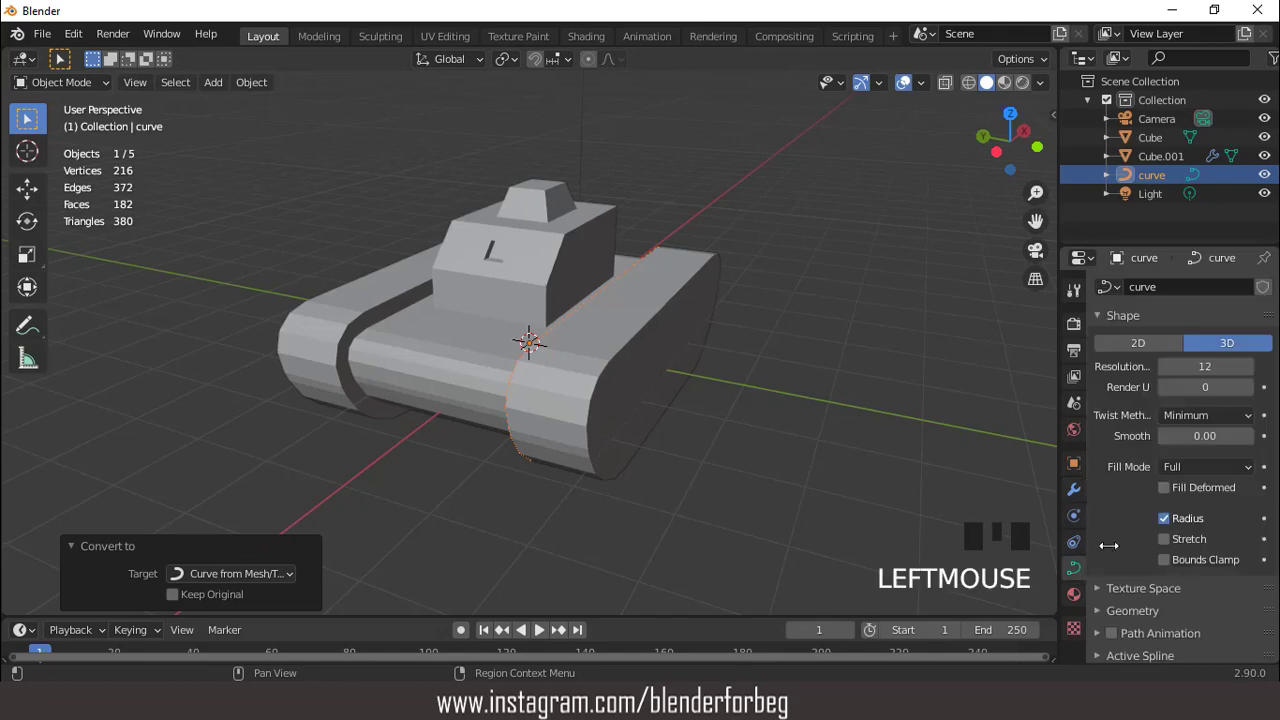
Assign the curve object as the deform target of the link block's Curve modifier.
{"action": "left_click", "coordinate": [1150, 156]}
{"action": "middle_click_drag", "start_coordinate": [752, 294], "coordinate": [690, 275]}
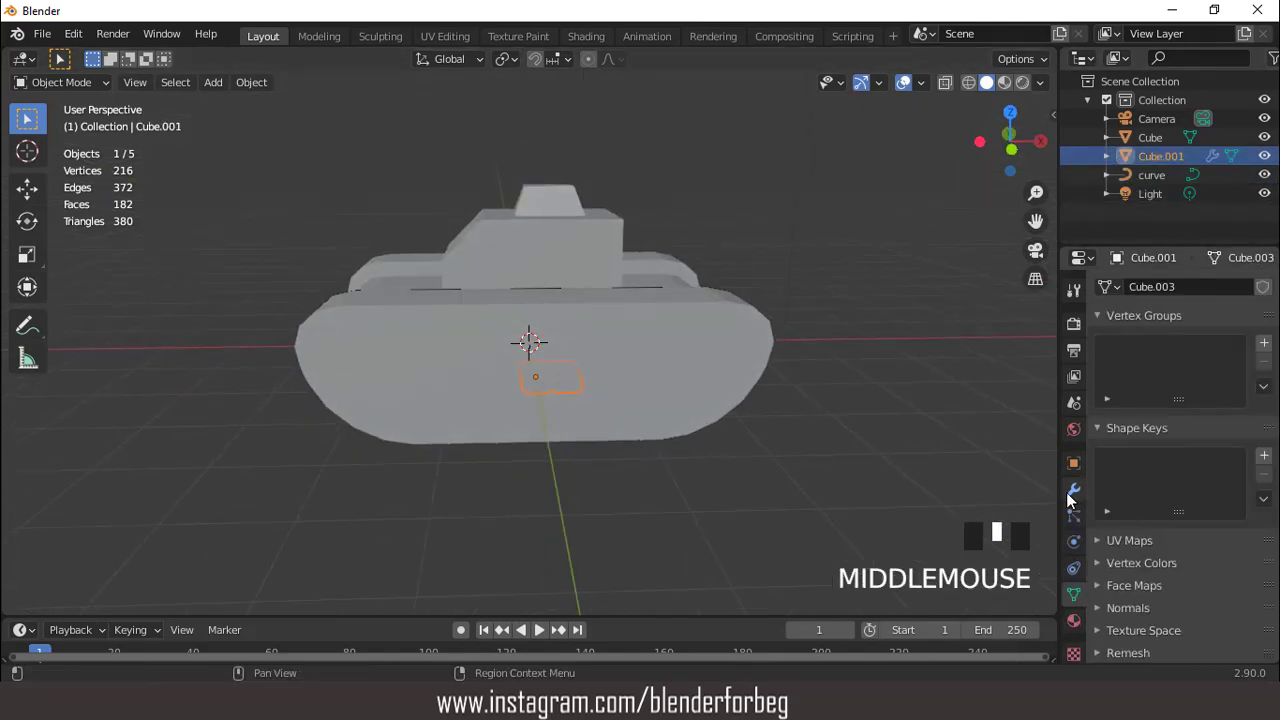
{"action": "left_click", "coordinate": [1073, 489]}
{"action": "left_click", "coordinate": [1186, 376]}
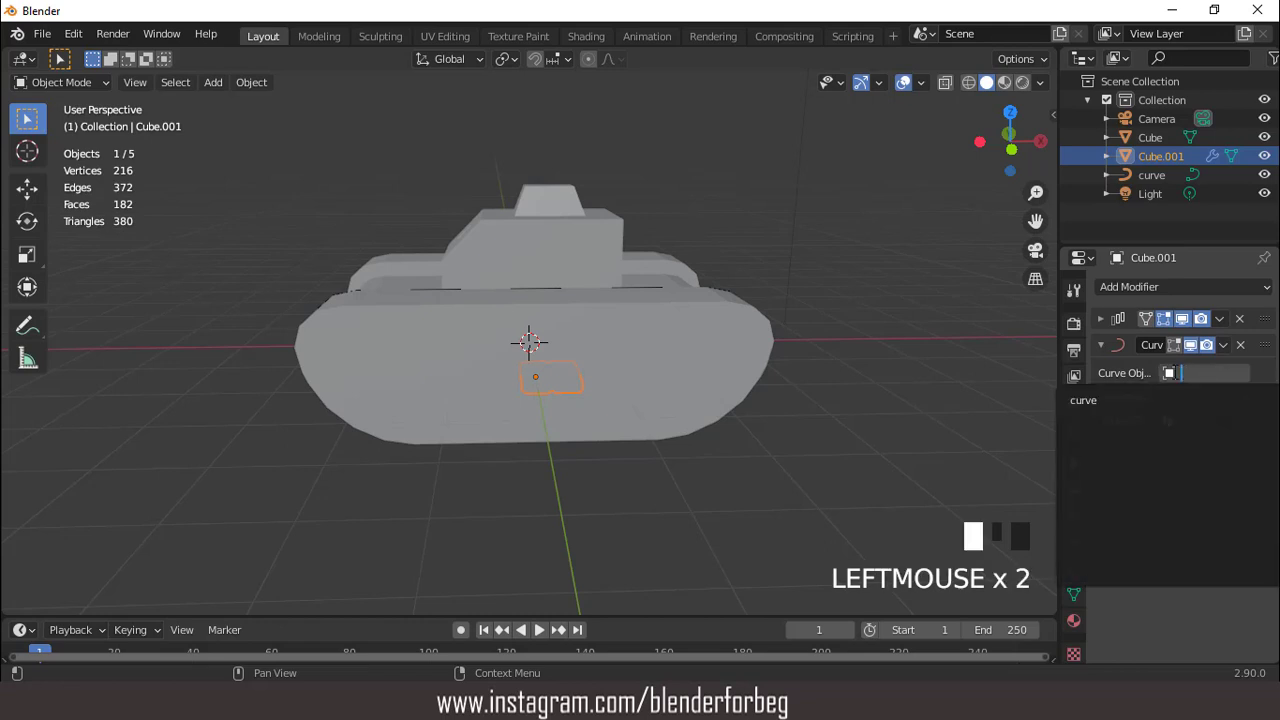
{"action": "left_click", "coordinate": [1185, 400]}
{"action": "middle_click_drag", "start_coordinate": [620, 340], "coordinate": [760, 332]}
Set the Array modifier's fixed count to 36 so the links run around the whole track curve.
{"action": "left_click", "coordinate": [1101, 318]}
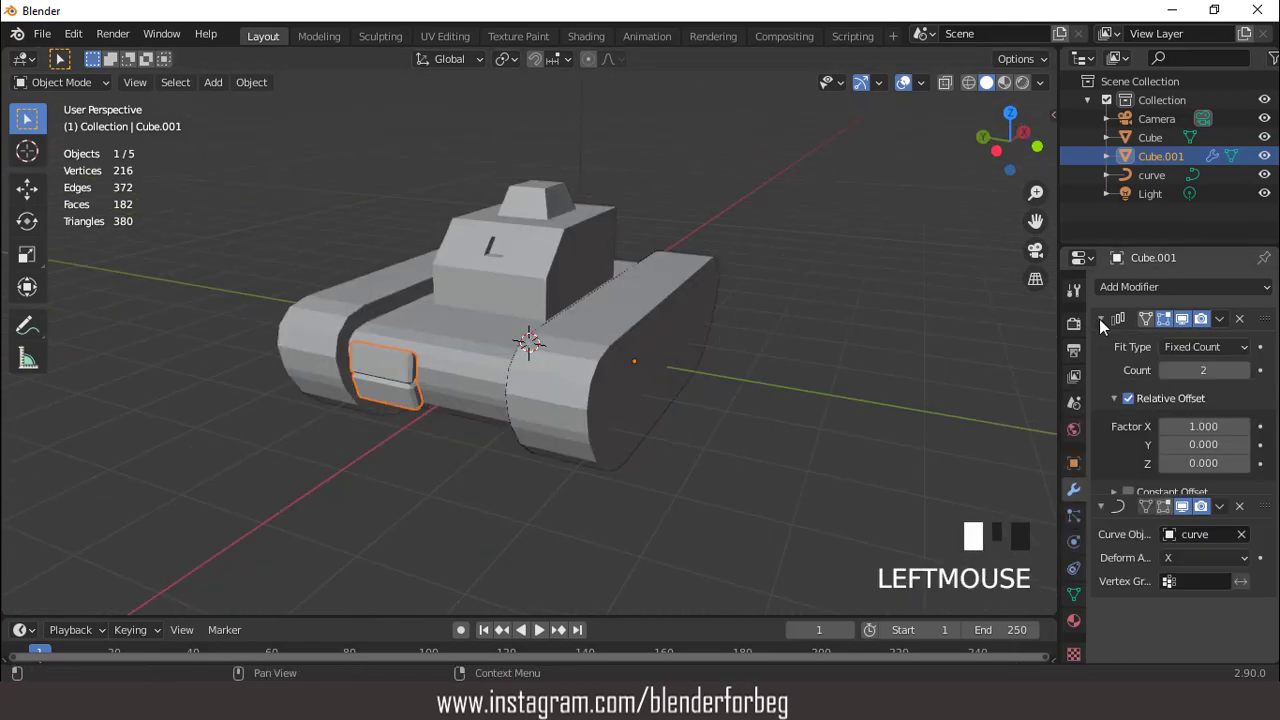
{"action": "left_click", "coordinate": [1245, 371]}
{"action": "left_click", "coordinate": [1245, 371]}
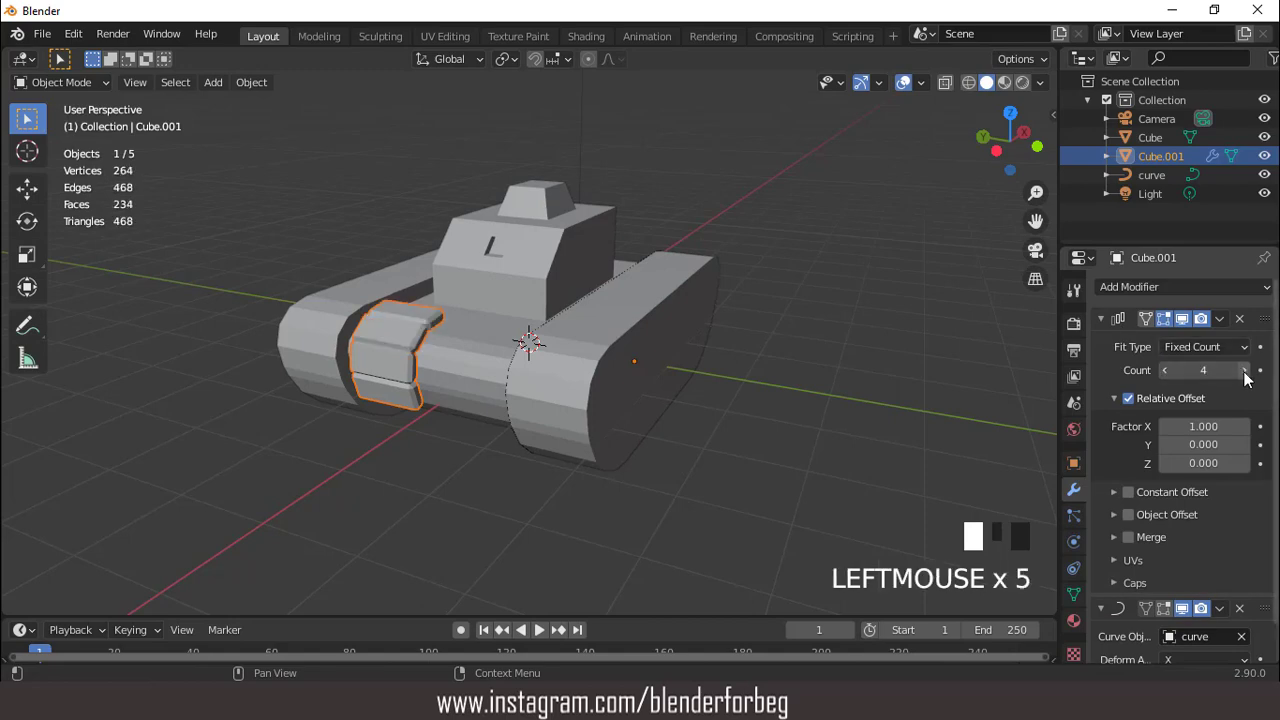
{"action": "left_click", "coordinate": [1245, 371]}
{"action": "left_click", "coordinate": [1245, 371]}
{"action": "left_click", "coordinate": [1245, 371]}
{"action": "left_click", "coordinate": [1245, 371]}
{"action": "left_click", "coordinate": [1245, 371]}
{"action": "left_click", "coordinate": [1245, 371]}
{"action": "left_click", "coordinate": [1245, 371]}
{"action": "middle_click_drag", "start_coordinate": [600, 270], "coordinate": [623, 274]}
{"action": "left_click", "coordinate": [1245, 370]}
{"action": "left_click", "coordinate": [1245, 370]}
{"action": "left_click", "coordinate": [1245, 370]}
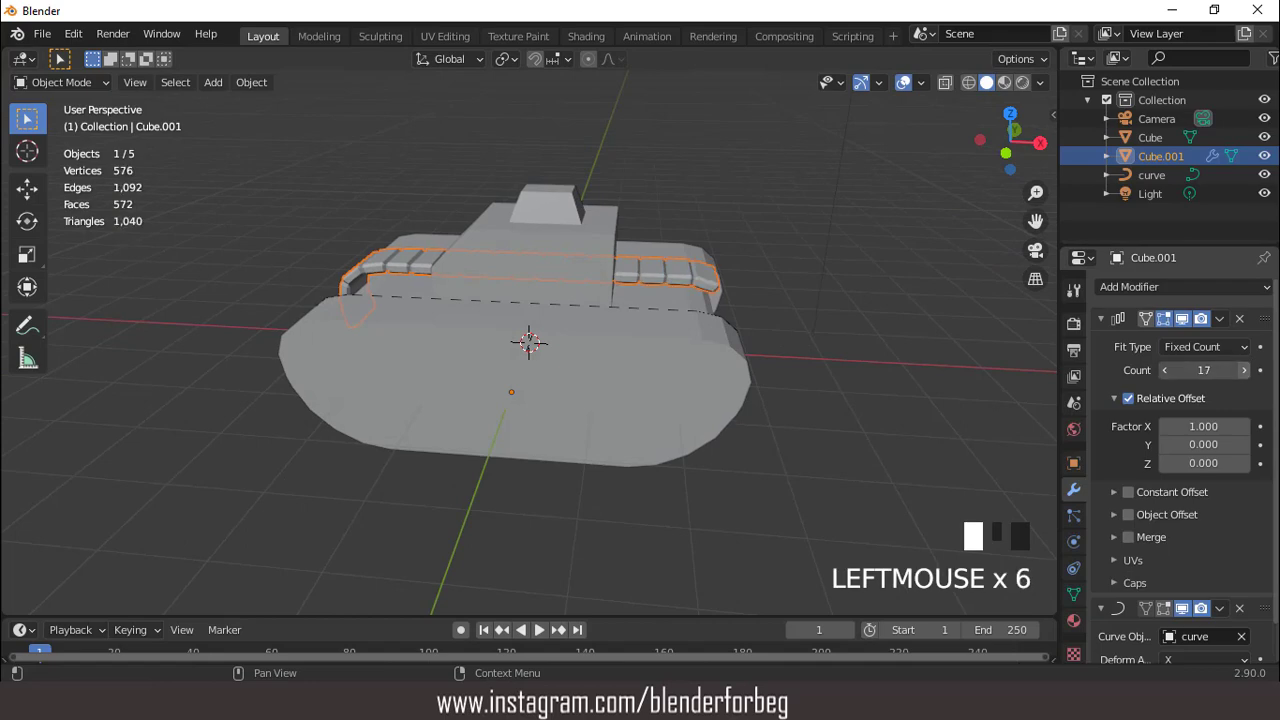
{"action": "left_click", "coordinate": [1245, 371]}
{"action": "left_click", "coordinate": [1245, 371]}
{"action": "left_click", "coordinate": [1245, 370]}
{"action": "left_click", "coordinate": [1245, 370]}
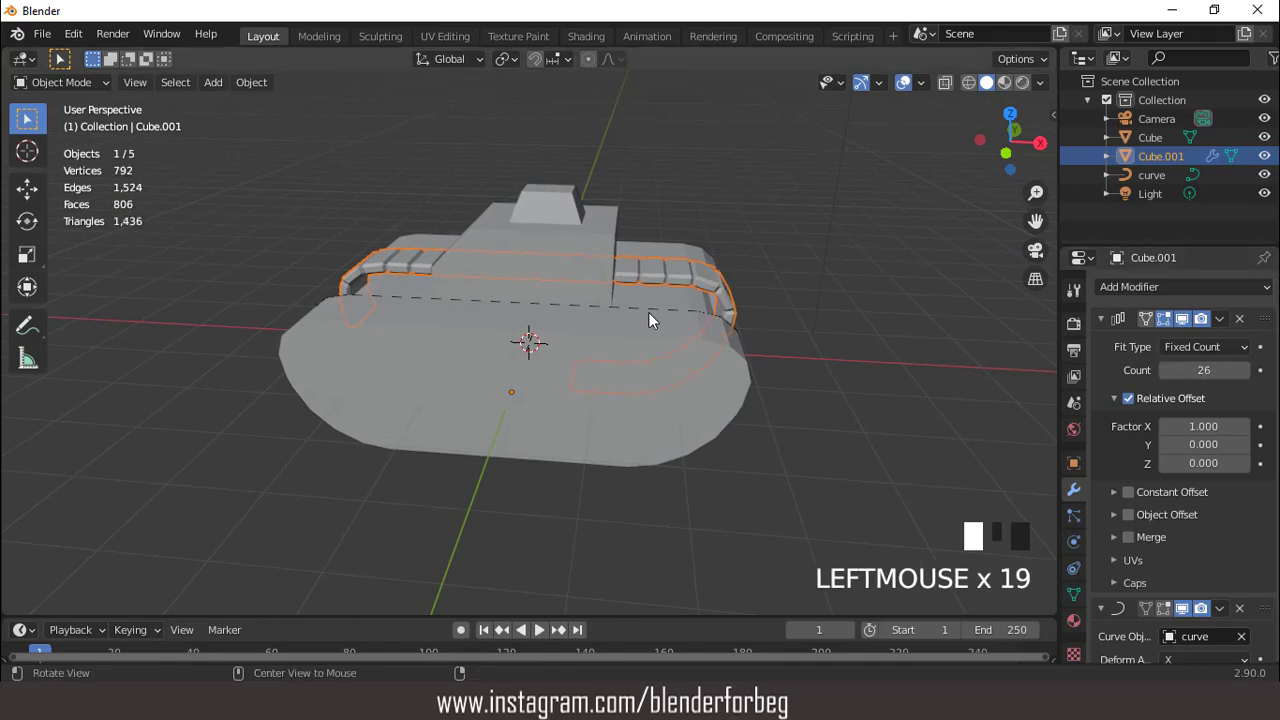
{"action": "middle_click_drag", "start_coordinate": [648, 312], "coordinate": [1050, 279]}
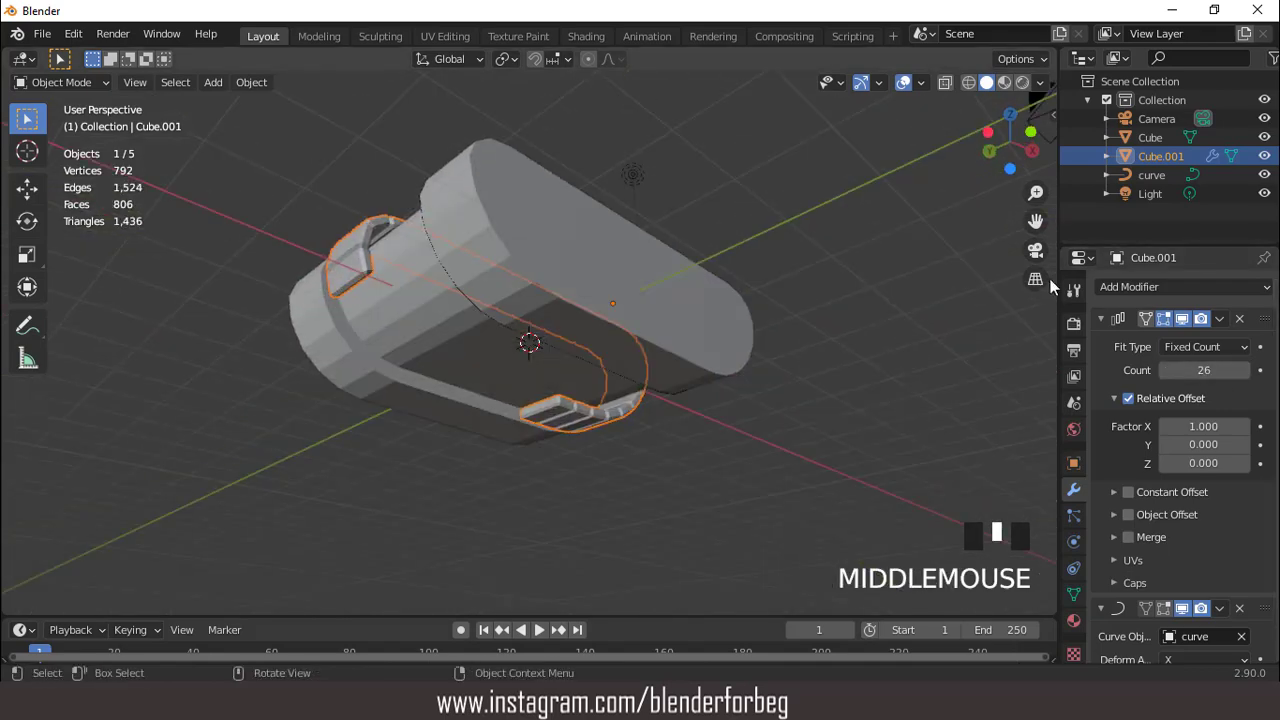
{"action": "left_click", "coordinate": [1244, 370]}
{"action": "left_click", "coordinate": [1244, 370]}
{"action": "left_click", "coordinate": [1244, 370]}
{"action": "left_click", "coordinate": [1244, 370]}
{"action": "left_click", "coordinate": [1244, 370]}
{"action": "left_click", "coordinate": [1244, 370]}
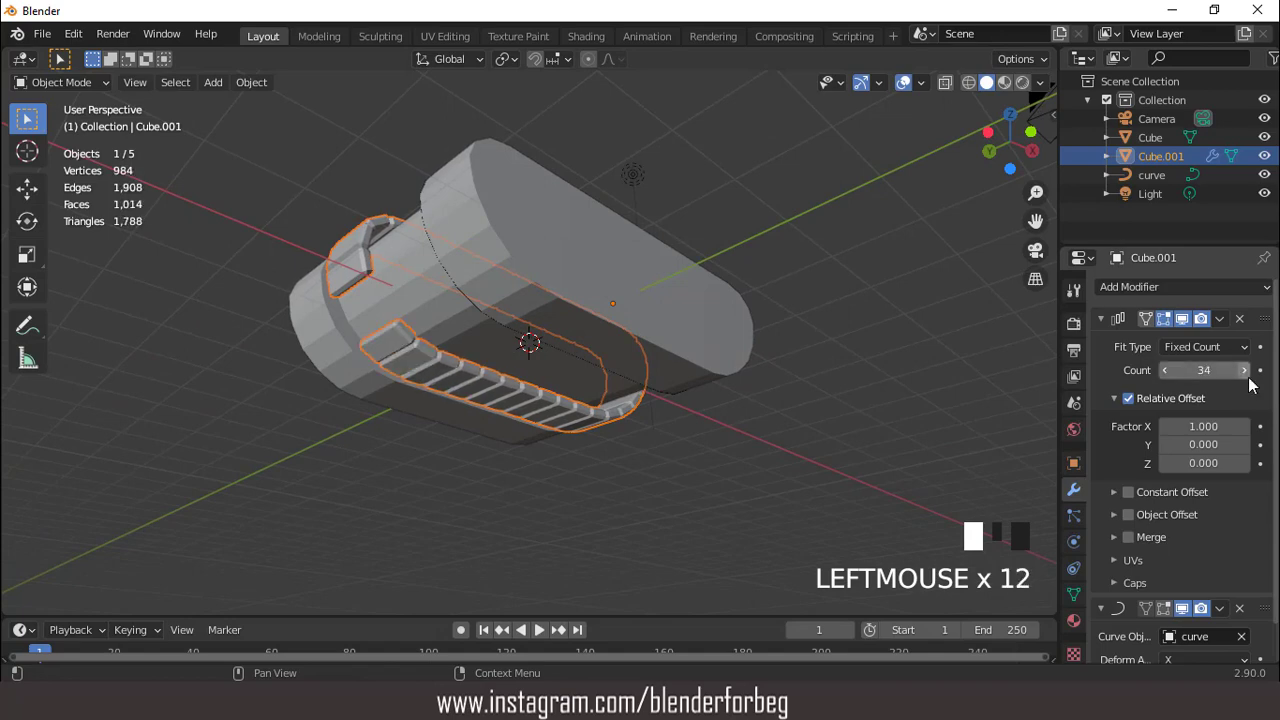
{"action": "left_click", "coordinate": [1244, 370]}
{"action": "left_click", "coordinate": [1244, 370]}
{"action": "left_click", "coordinate": [1244, 370]}
{"action": "middle_click_drag", "start_coordinate": [649, 286], "coordinate": [646, 348]}
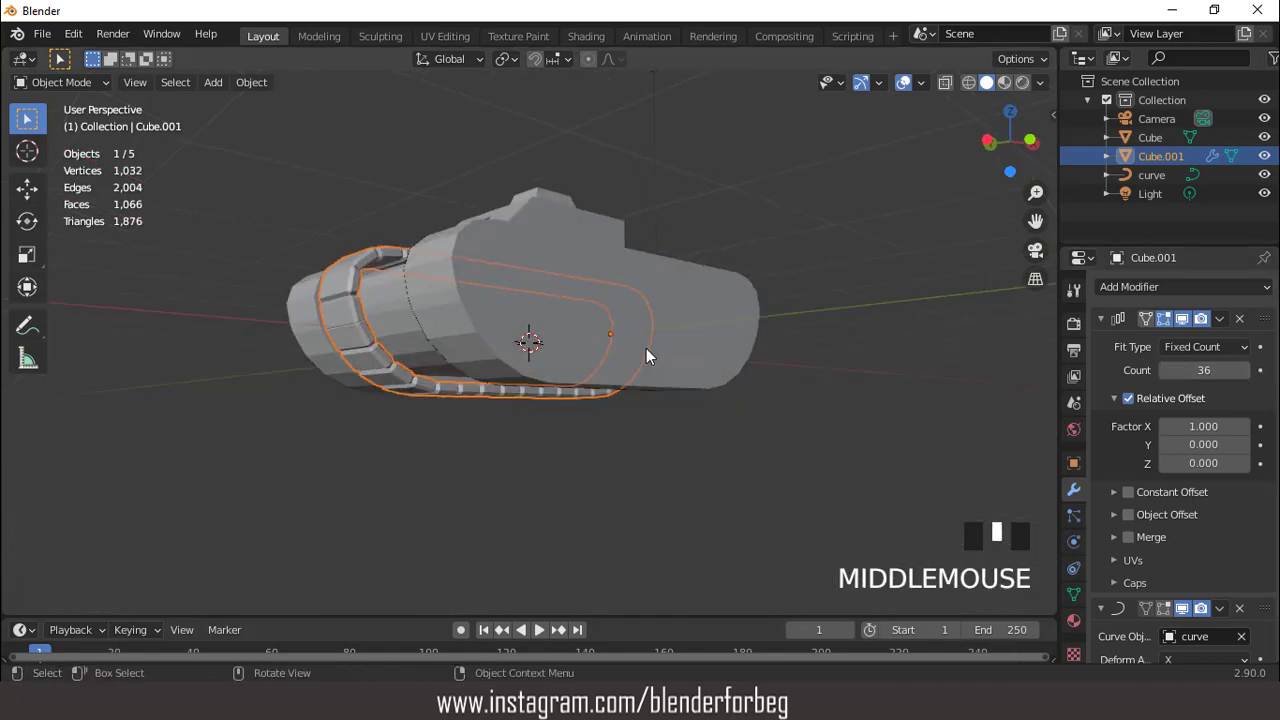
Apply all transforms to the track links and move them about 1.99 m along Y onto the outer side track.
{"action": "key", "text": "KP_7"}
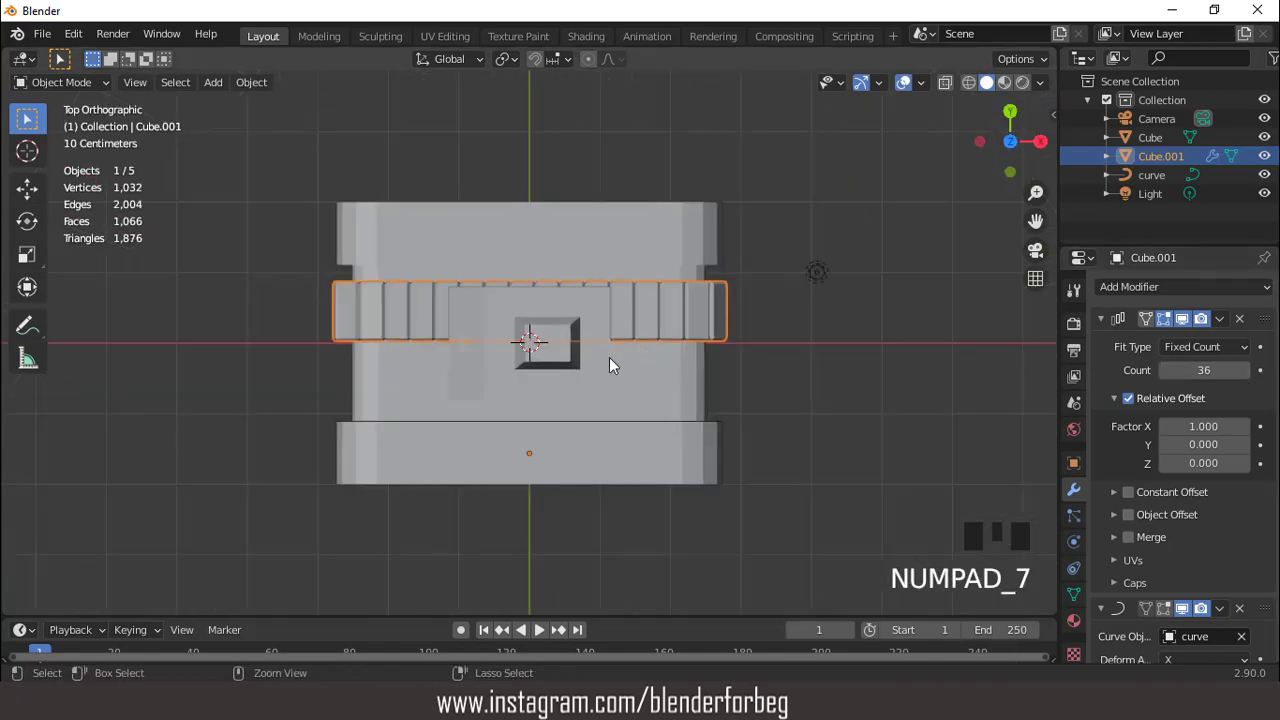
{"action": "key", "text": "ctrl+a"}
{"action": "left_click", "coordinate": [606, 378]}
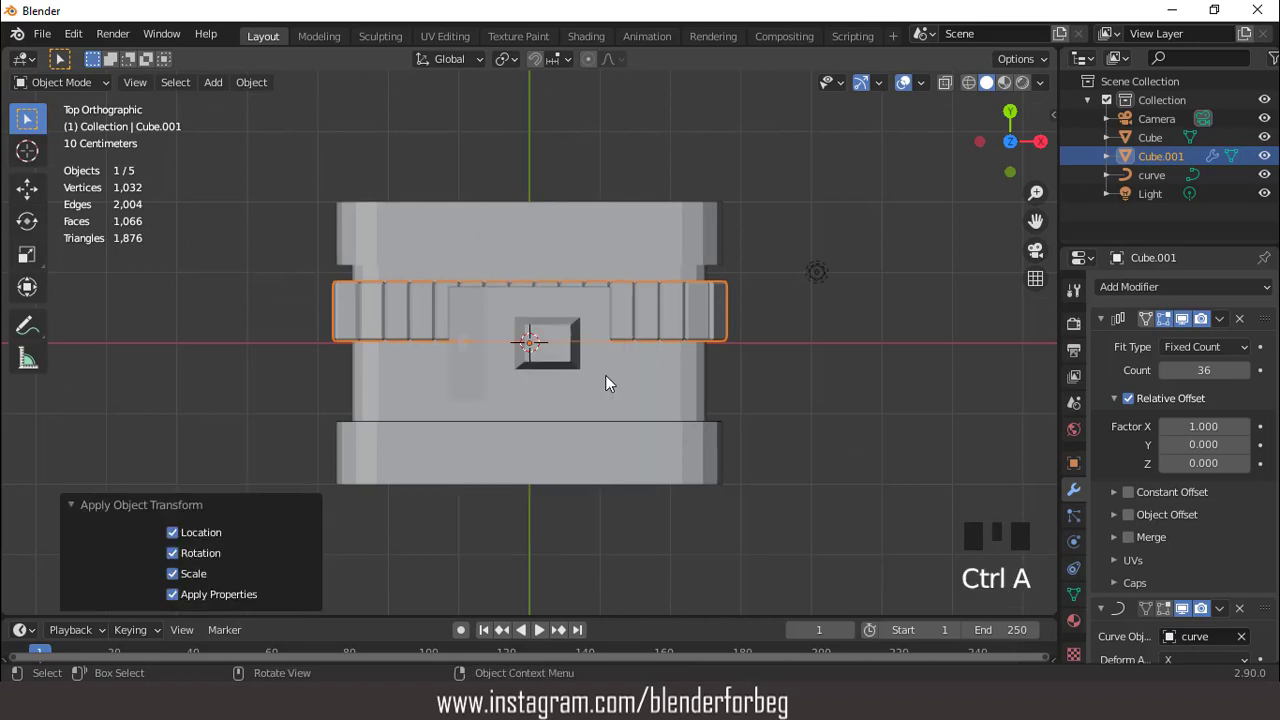
{"action": "key", "text": "g"}
{"action": "key", "text": "y"}
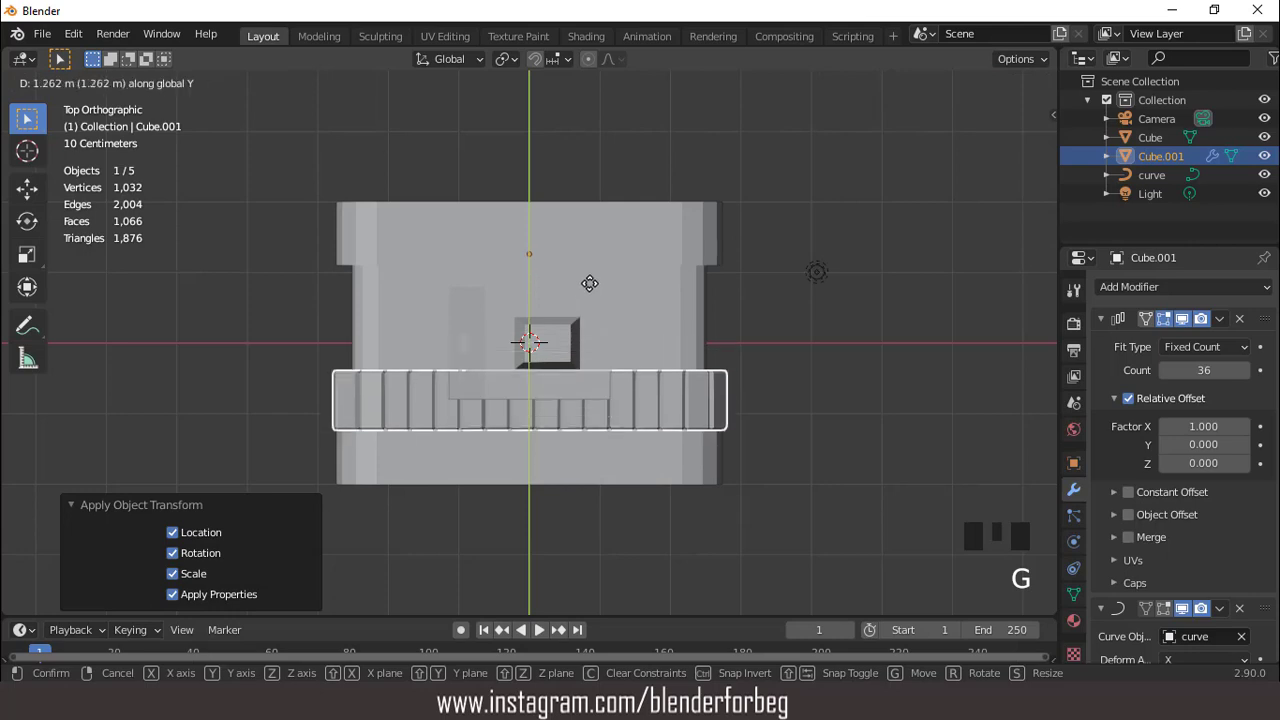
{"action": "left_click", "coordinate": [590, 233]}
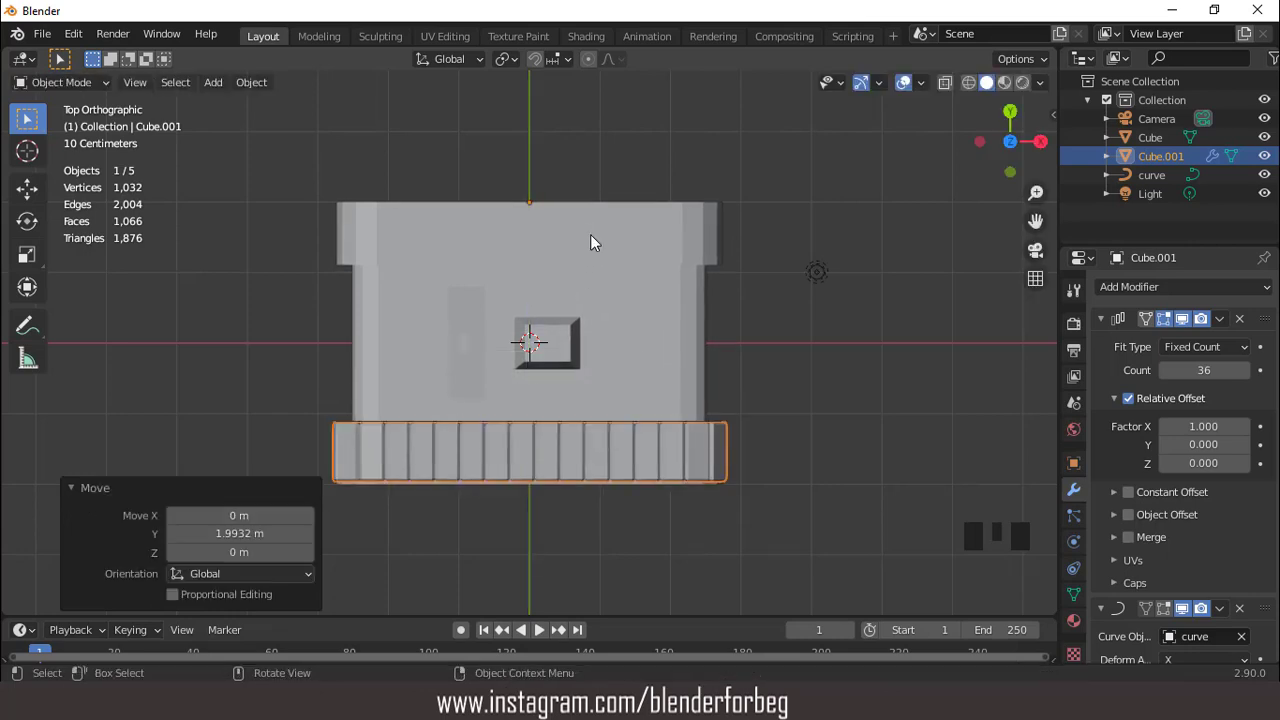
Scale the track curve up by about 1.032 and apply all its transforms.
{"action": "key", "text": "KP_1"}
{"action": "scroll", "coordinate": [633, 307], "scroll_direction": "up", "scroll_amount": 2}
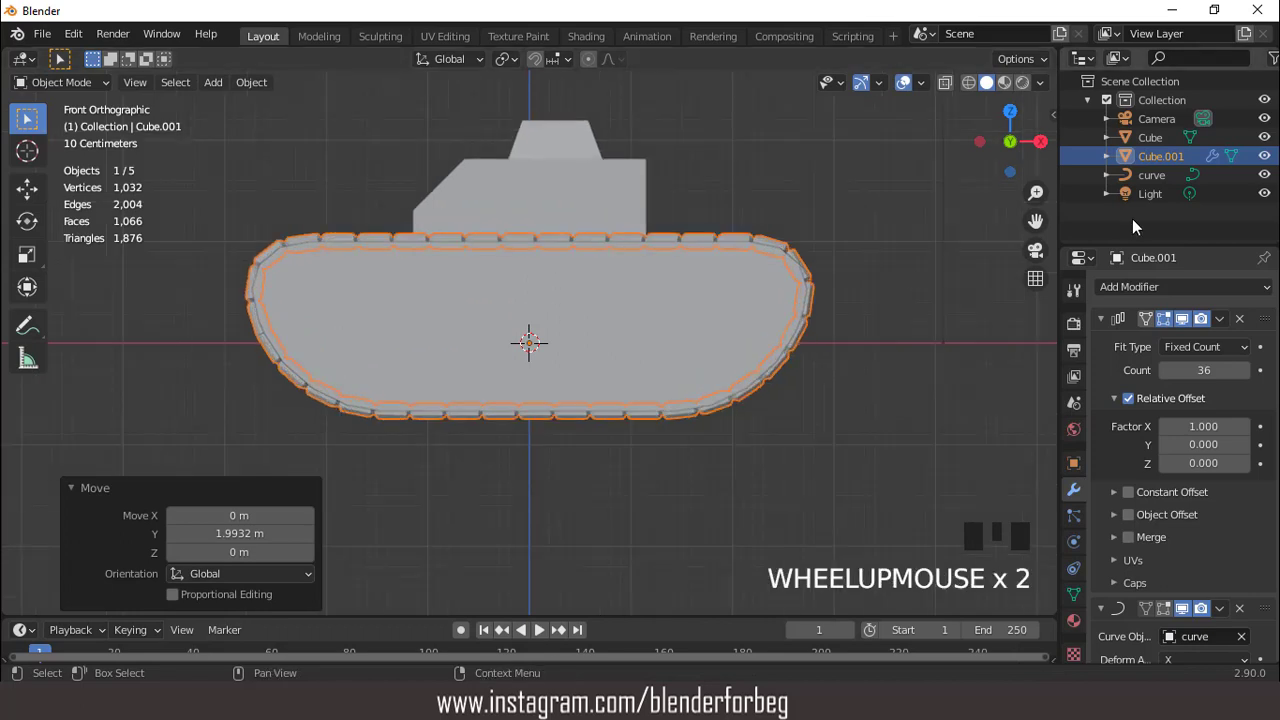
{"action": "left_click", "coordinate": [1148, 175]}
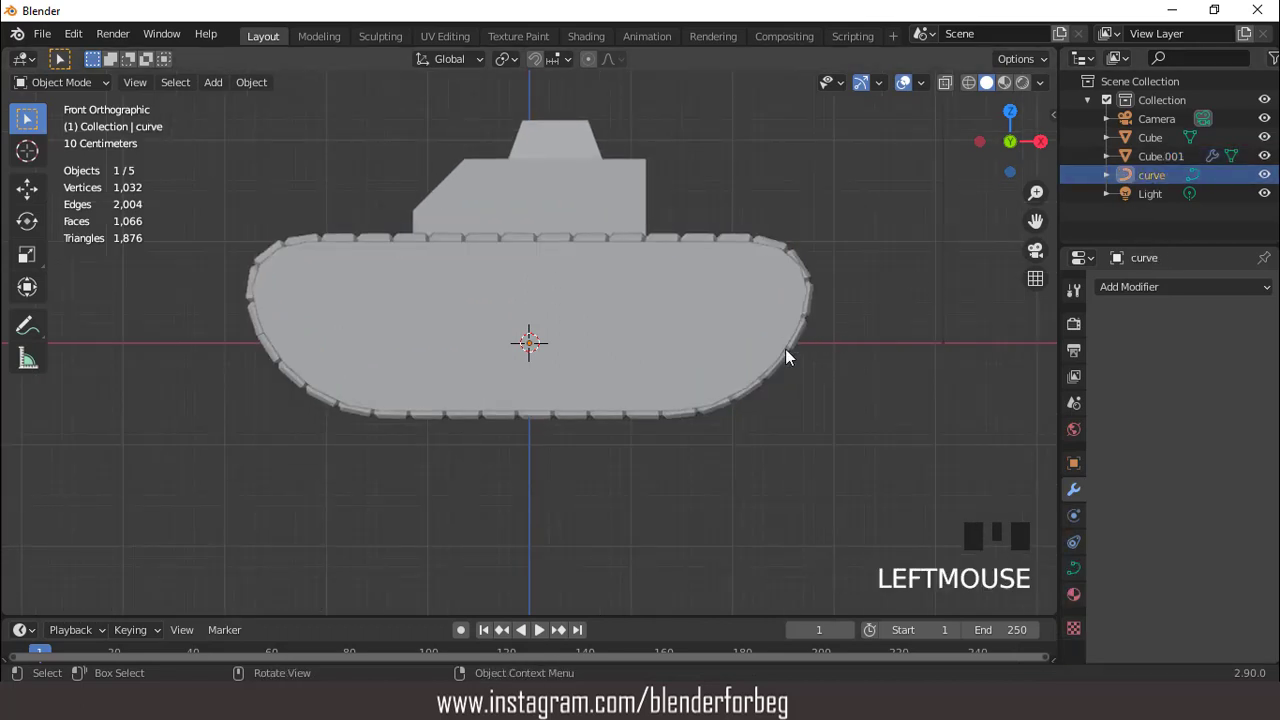
{"action": "key", "text": "s"}
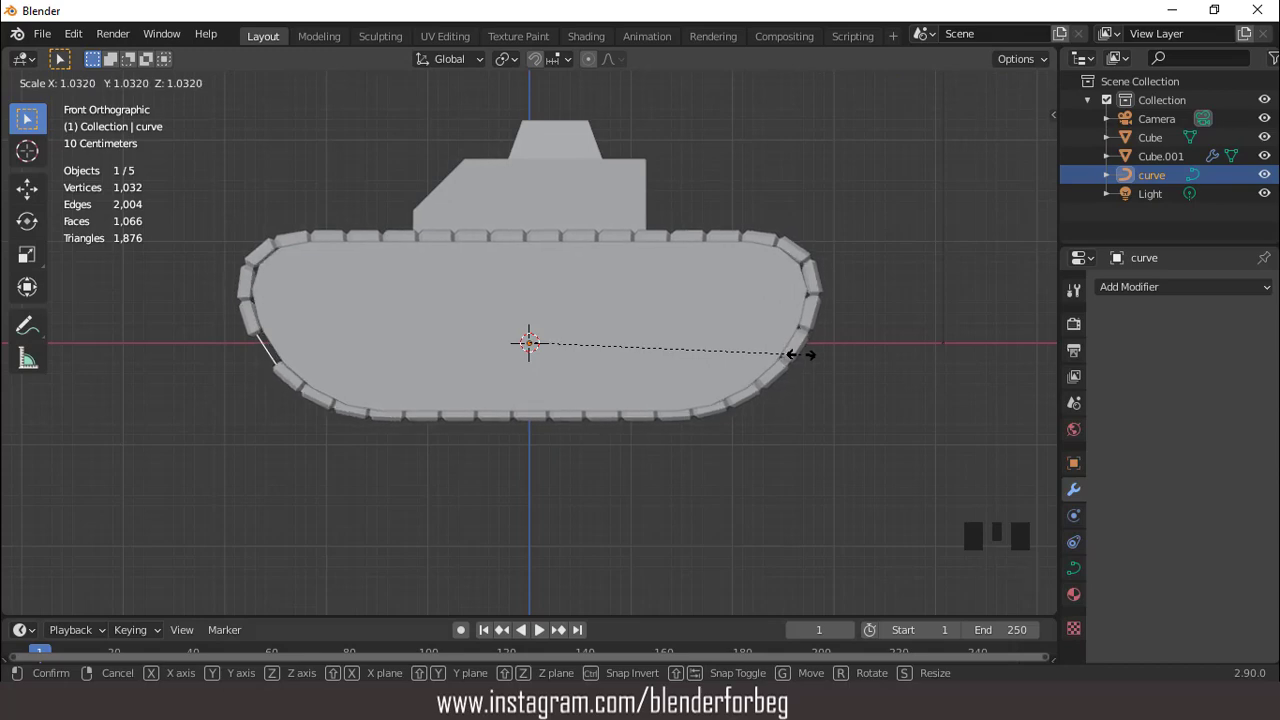
{"action": "left_click", "coordinate": [801, 354]}
{"action": "key", "text": "ctrl+a"}
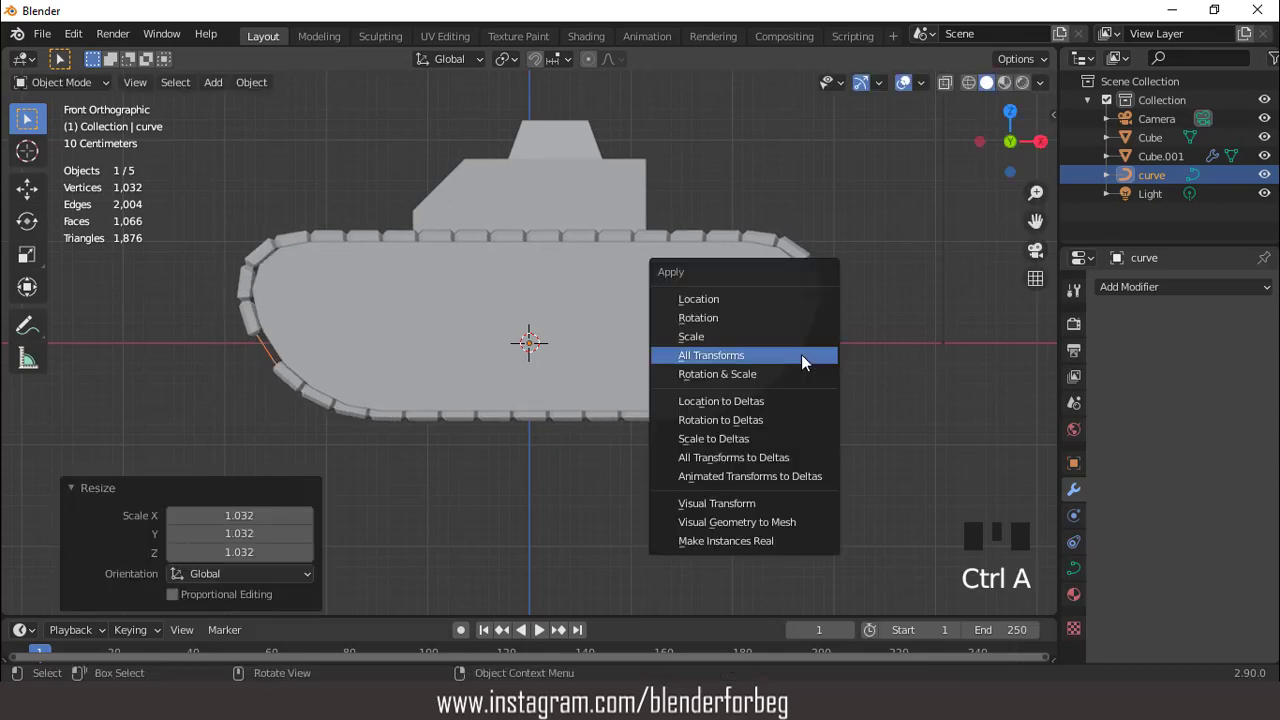
{"action": "left_click", "coordinate": [801, 354]}
Set the track links' Array count to 37 and apply all transforms to the links.
{"action": "middle_click_drag", "start_coordinate": [557, 337], "coordinate": [604, 352]}
{"action": "left_click", "coordinate": [528, 331]}
{"action": "left_click", "coordinate": [1240, 370]}
{"action": "key", "text": "ctrl+a"}
{"action": "left_click", "coordinate": [704, 368]}
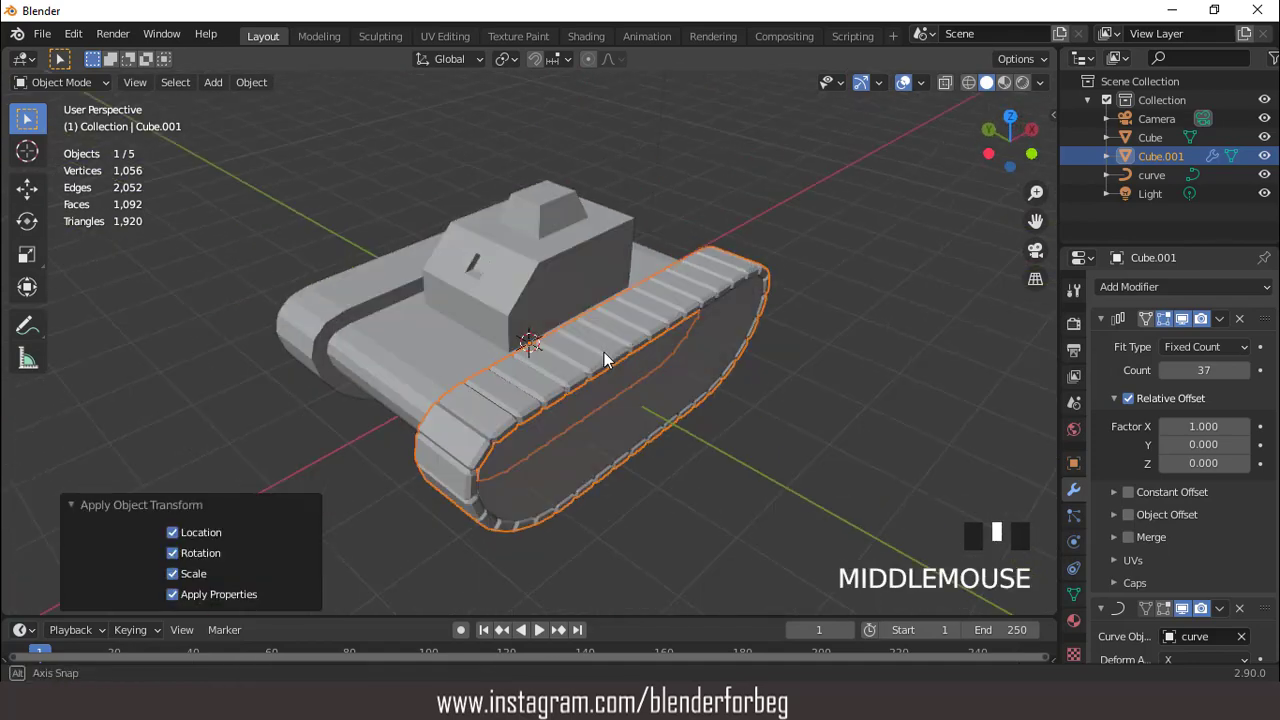
Add a Mirror modifier to the track links and mirror them along Y only, with X disabled.
{"action": "left_click", "coordinate": [1105, 317]}
{"action": "left_click", "coordinate": [1108, 290]}
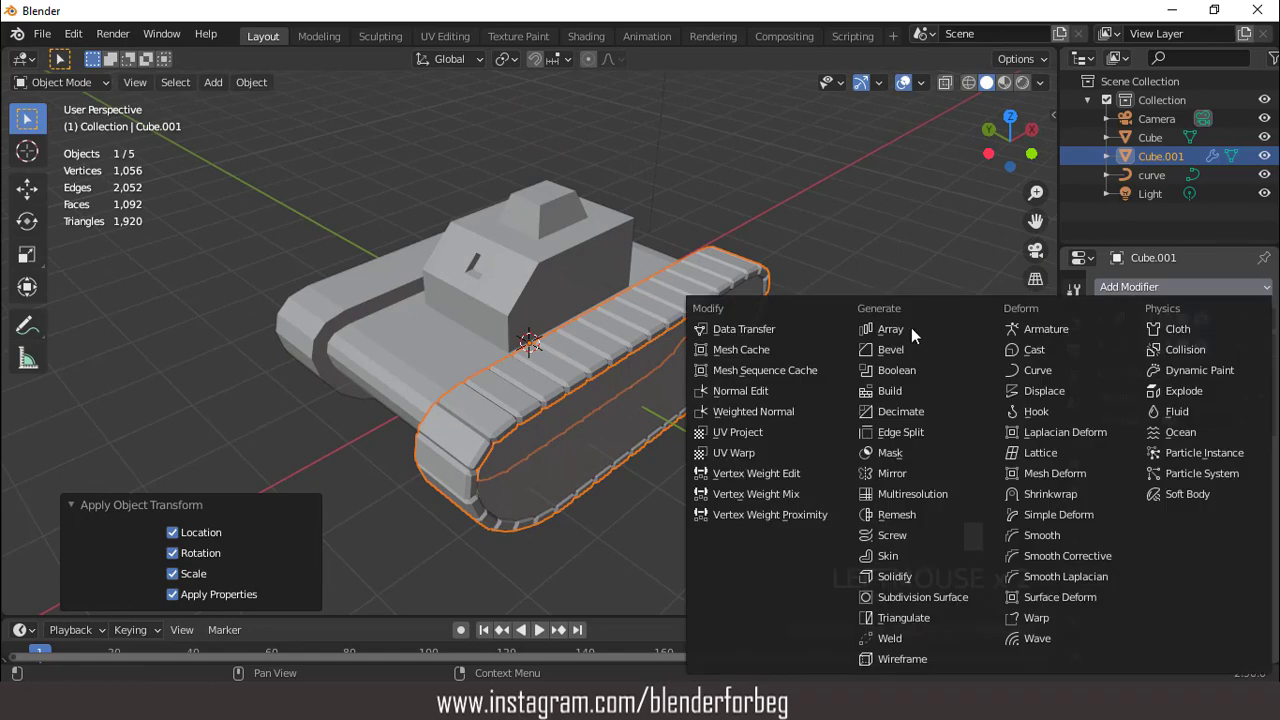
{"action": "left_click", "coordinate": [895, 473]}
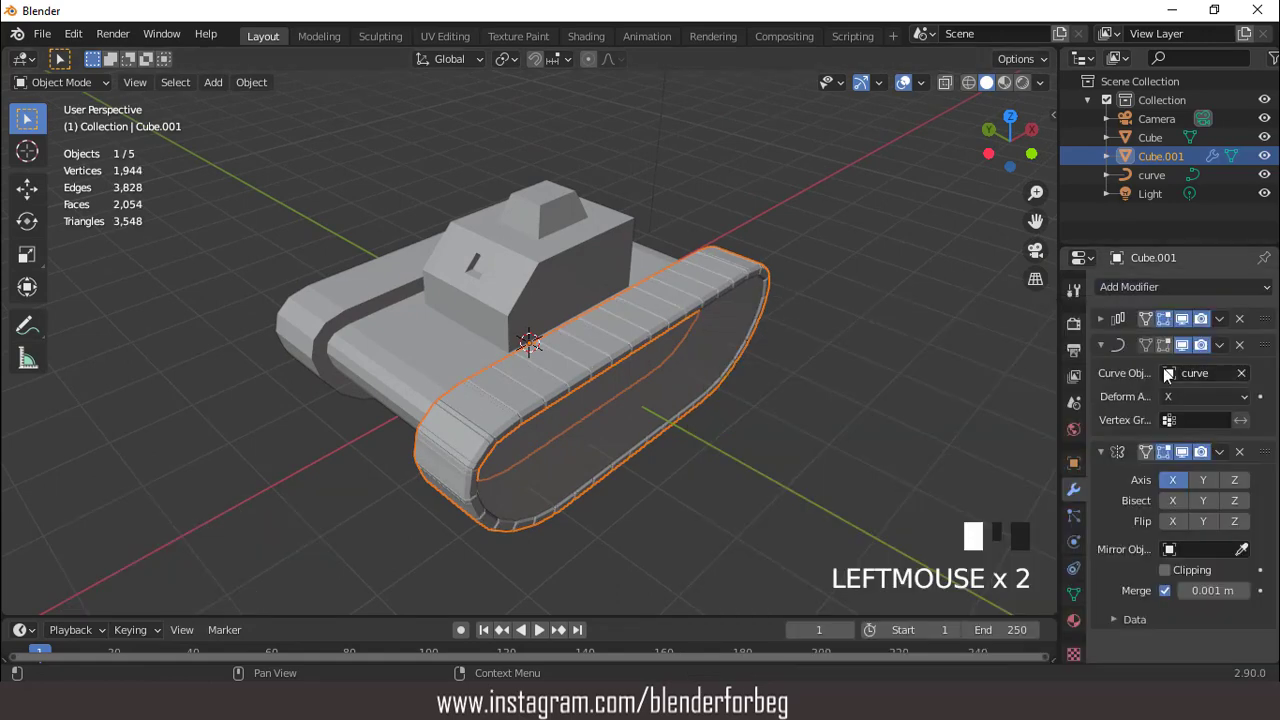
{"action": "left_click", "coordinate": [1100, 345]}
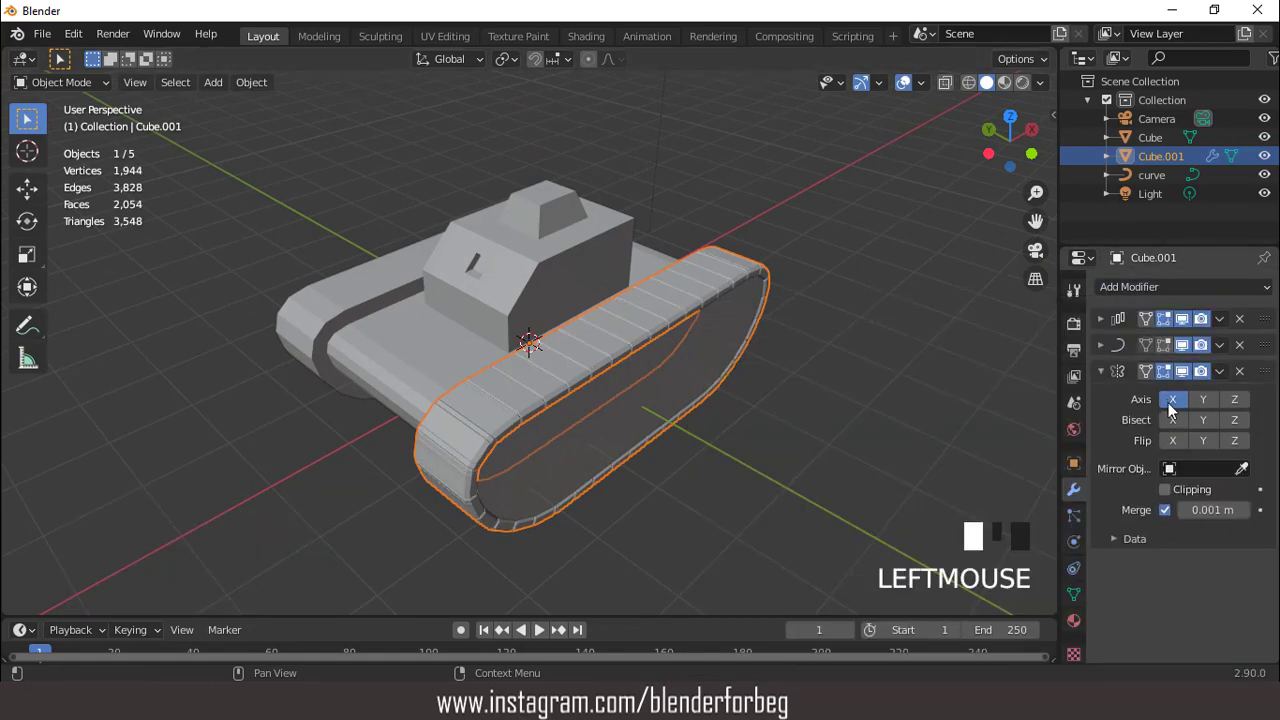
{"action": "left_click", "coordinate": [1172, 399]}
{"action": "left_click", "coordinate": [1203, 399]}
{"action": "middle_click_drag", "start_coordinate": [640, 330], "coordinate": [677, 323]}
Scale the two outer side faces of the tank body along Y to about 0.766, and return to Object Mode.
{"action": "left_click", "coordinate": [644, 368]}
{"action": "key", "text": "Tab"}
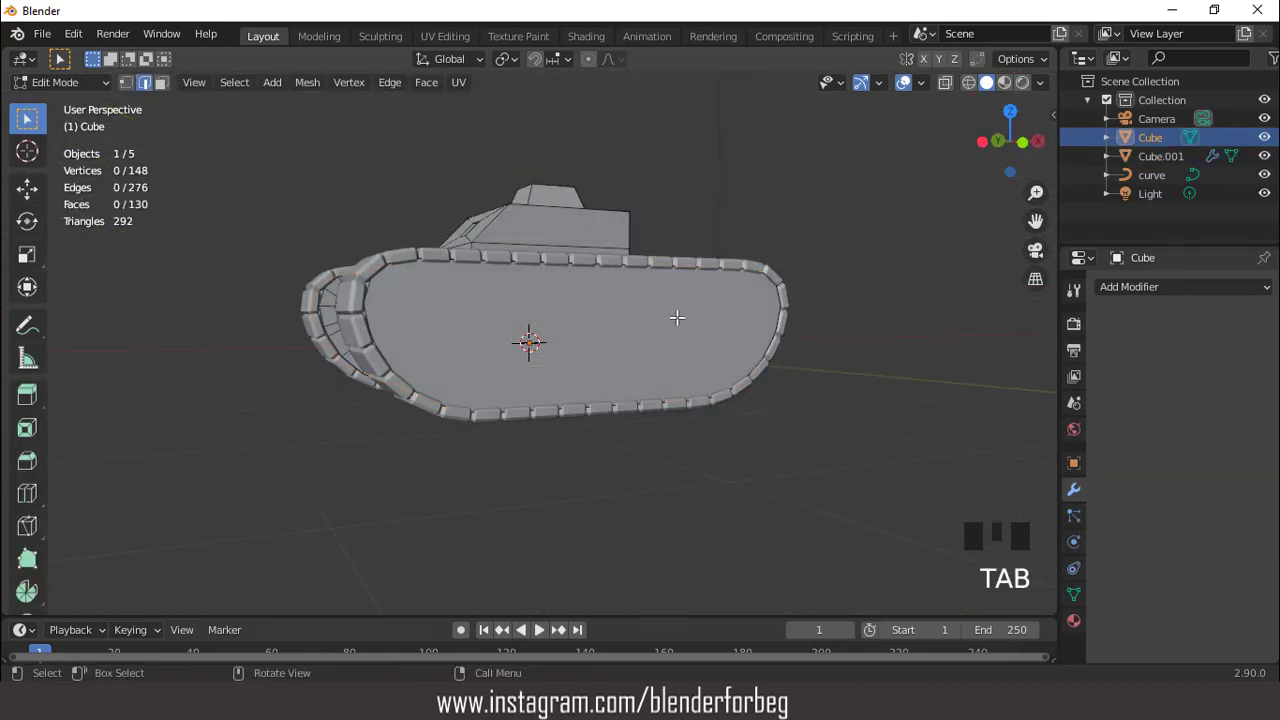
{"action": "left_click", "coordinate": [641, 317]}
{"action": "middle_click_drag", "start_coordinate": [641, 317], "coordinate": [560, 370]}
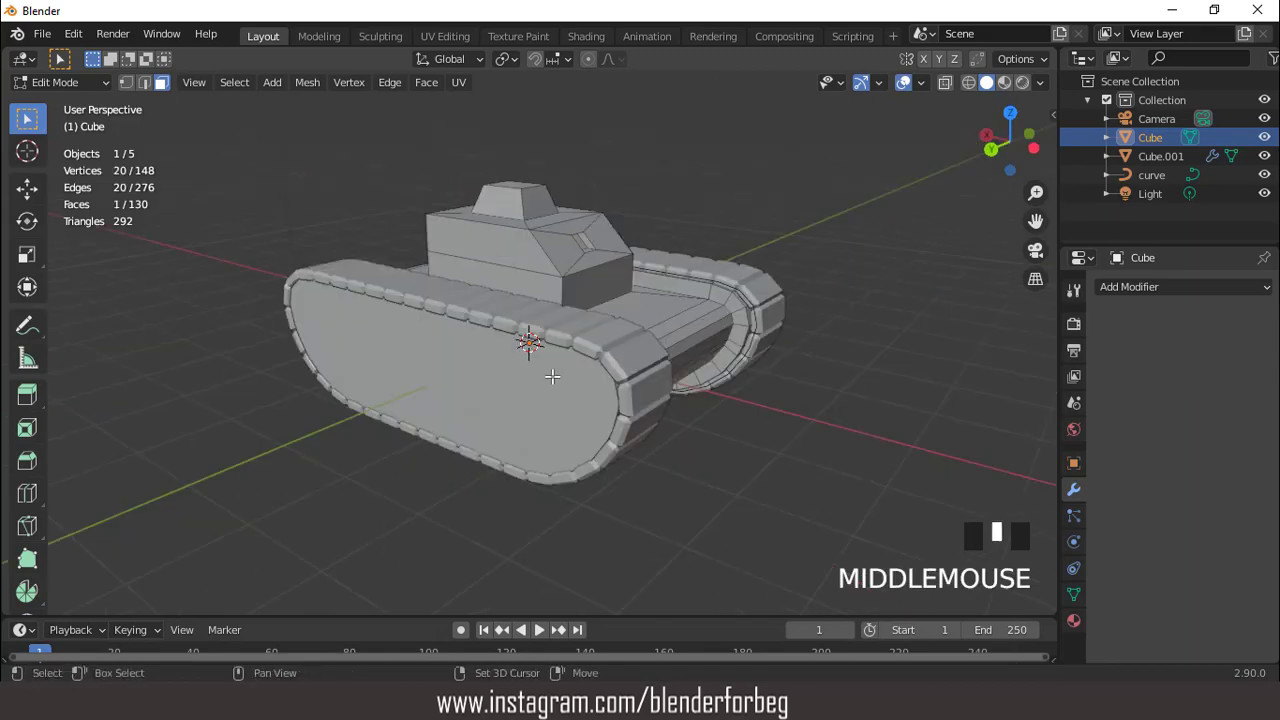
{"action": "left_click", "coordinate": [552, 376], "text": "shift"}
{"action": "key", "text": "KP_7"}
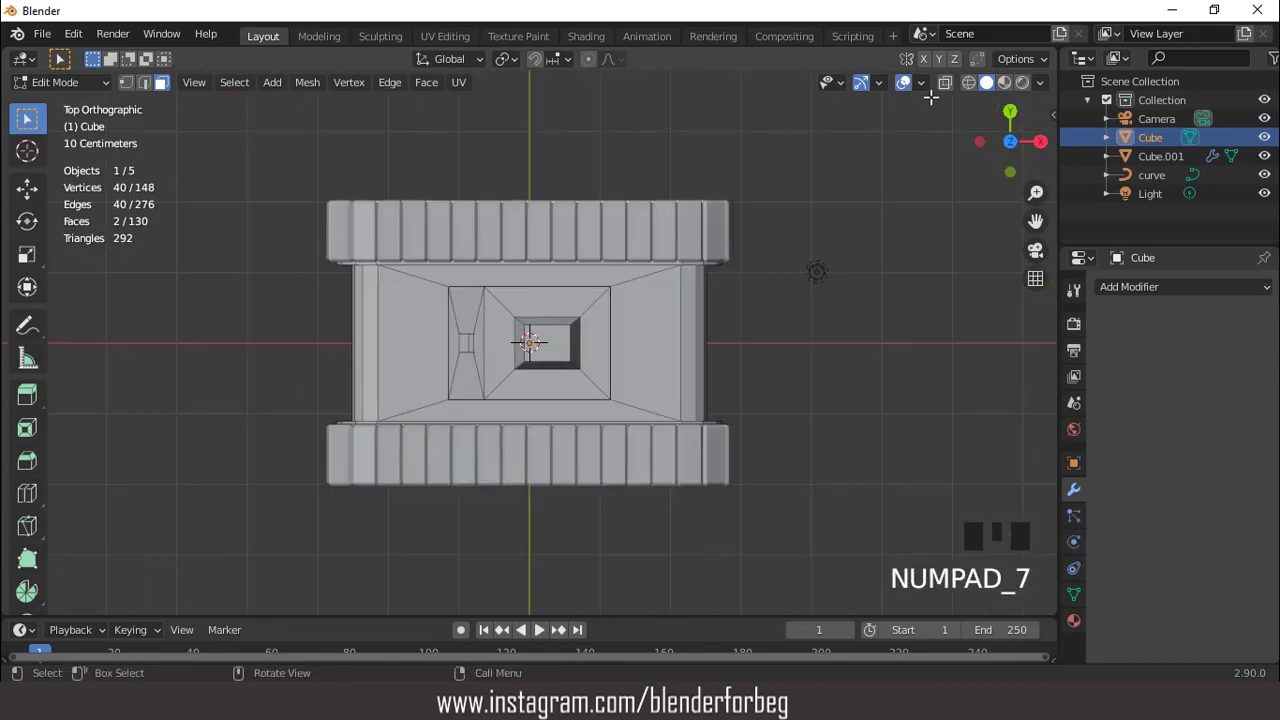
{"action": "left_click", "coordinate": [944, 84]}
{"action": "key", "text": "s"}
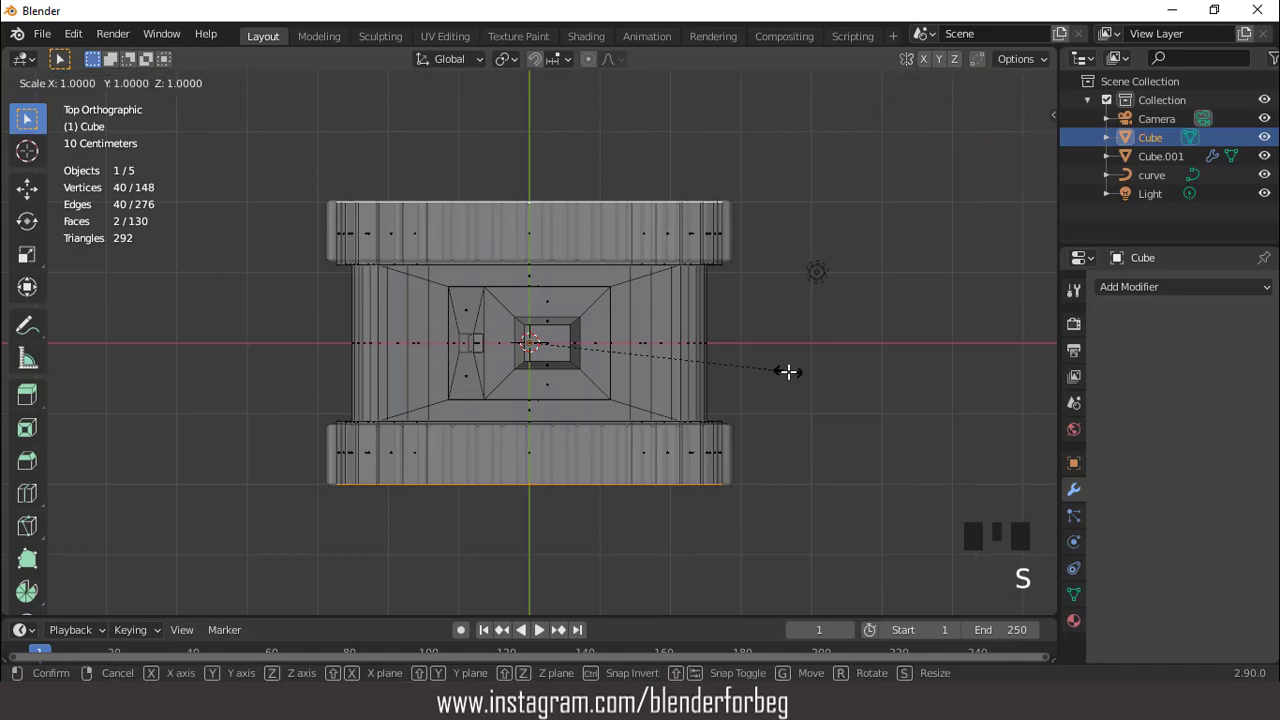
{"action": "key", "text": "y"}
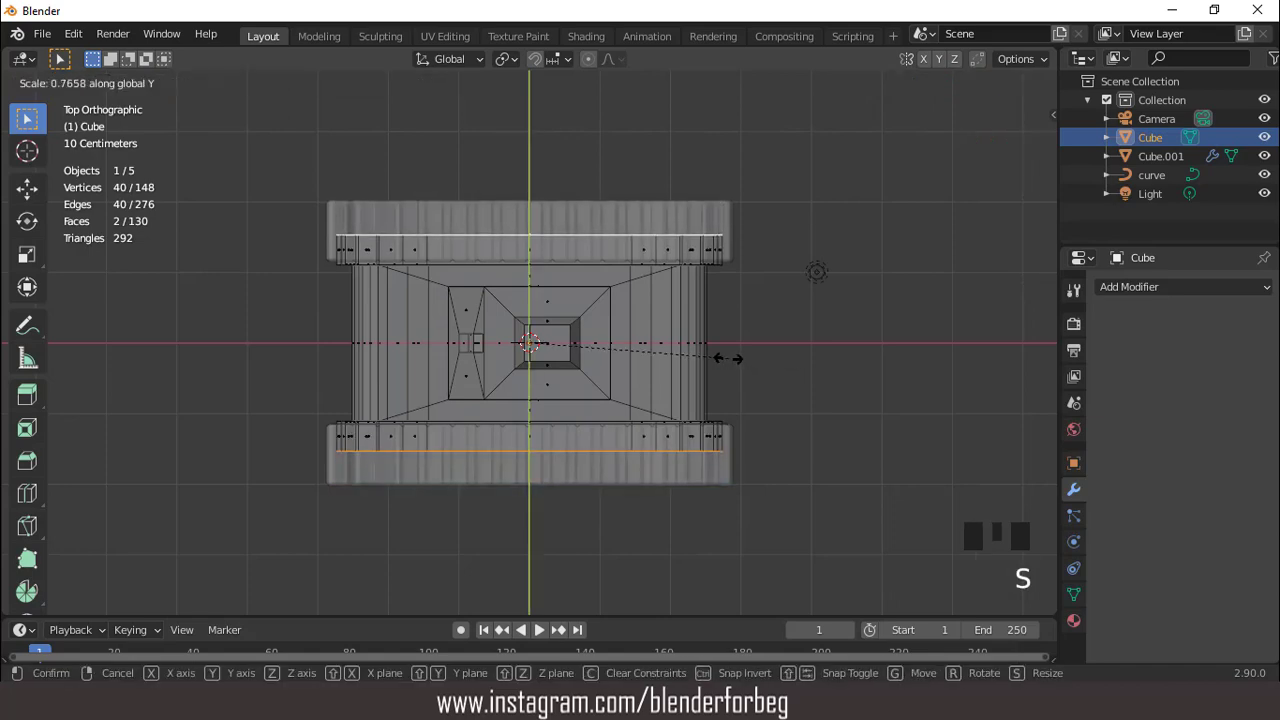
{"action": "left_click", "coordinate": [728, 358]}
{"action": "middle_click_drag", "start_coordinate": [728, 420], "coordinate": [744, 267]}
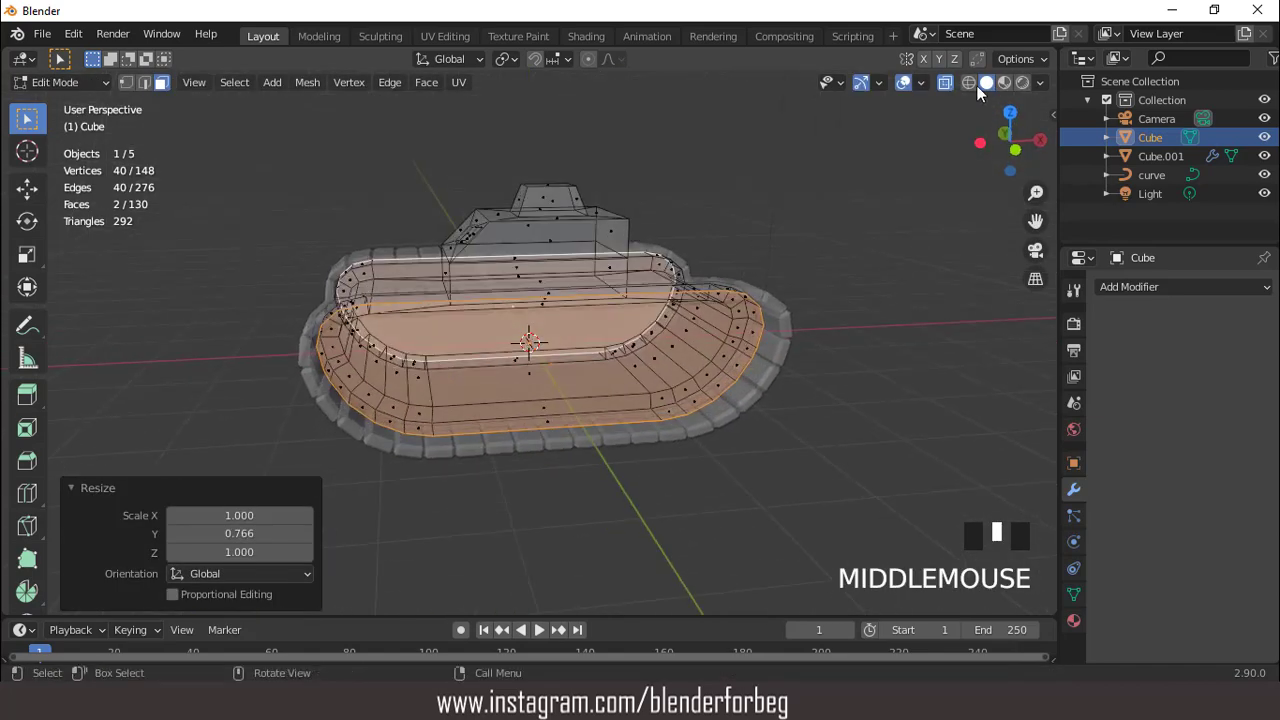
{"action": "key", "text": "alt+z"}
{"action": "scroll", "coordinate": [651, 280], "scroll_direction": "down", "scroll_amount": 2}
{"action": "mouse_move", "coordinate": [651, 280]}
{"action": "middle_mouse_down"}
{"action": "mouse_move", "coordinate": [860, 323]}
{"action": "mouse_move", "coordinate": [653, 293]}
{"action": "middle_mouse_up"}
{"action": "scroll", "coordinate": [653, 293], "scroll_direction": "up", "scroll_amount": 2}
{"action": "key", "text": "Tab"}
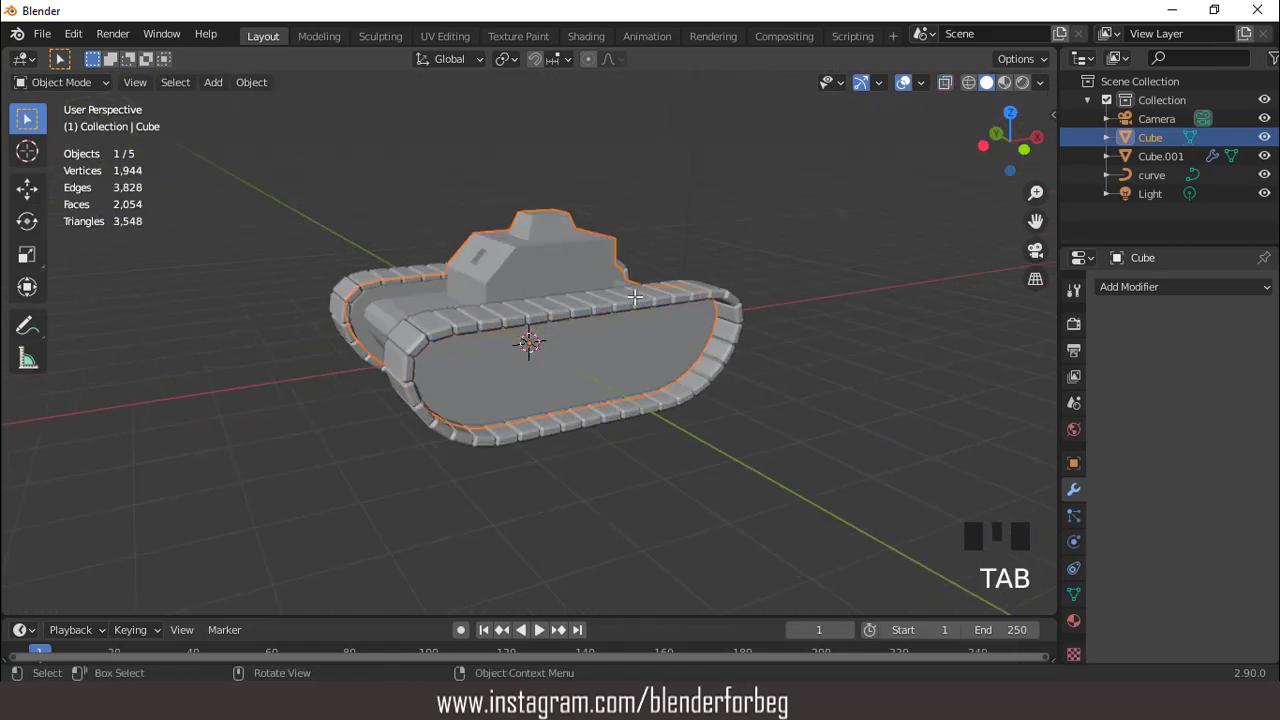
Add a cylinder with 16 vertices and a Triangle Fan cap fill at the tank's centre.
{"action": "key", "text": "KP_1"}
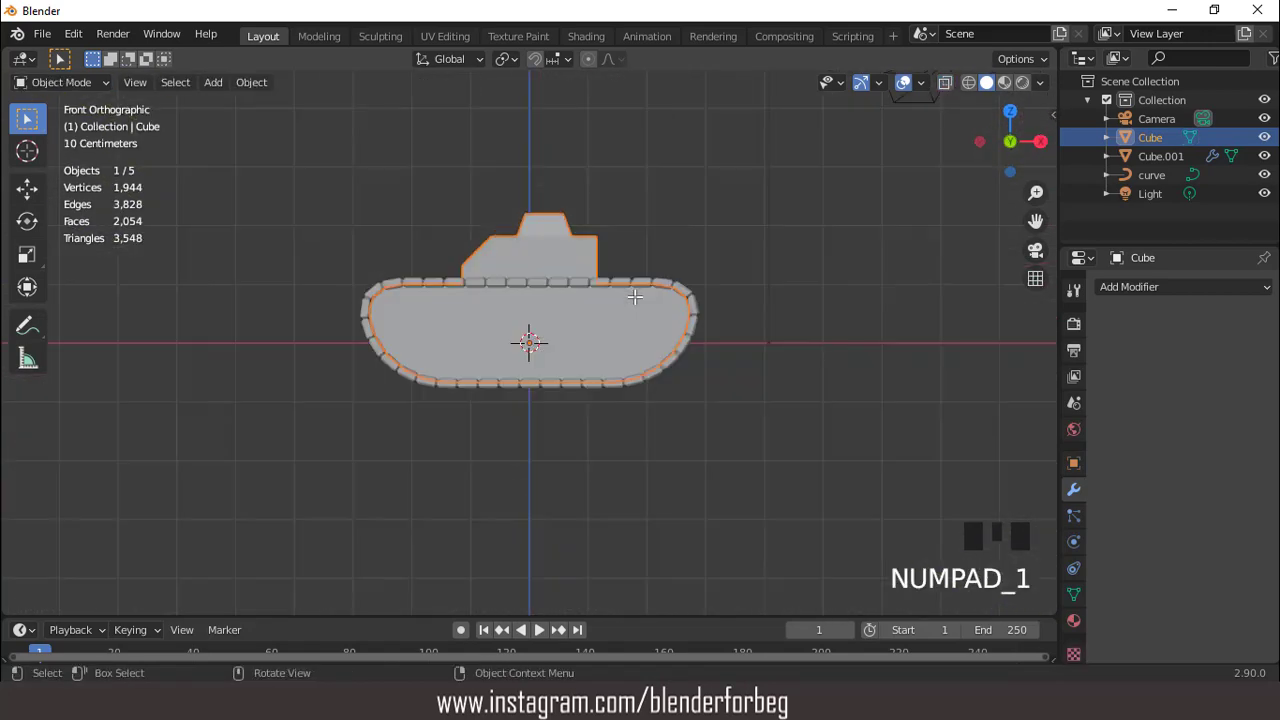
{"action": "left_click", "coordinate": [213, 82]}
{"action": "mouse_move", "coordinate": [229, 104]}
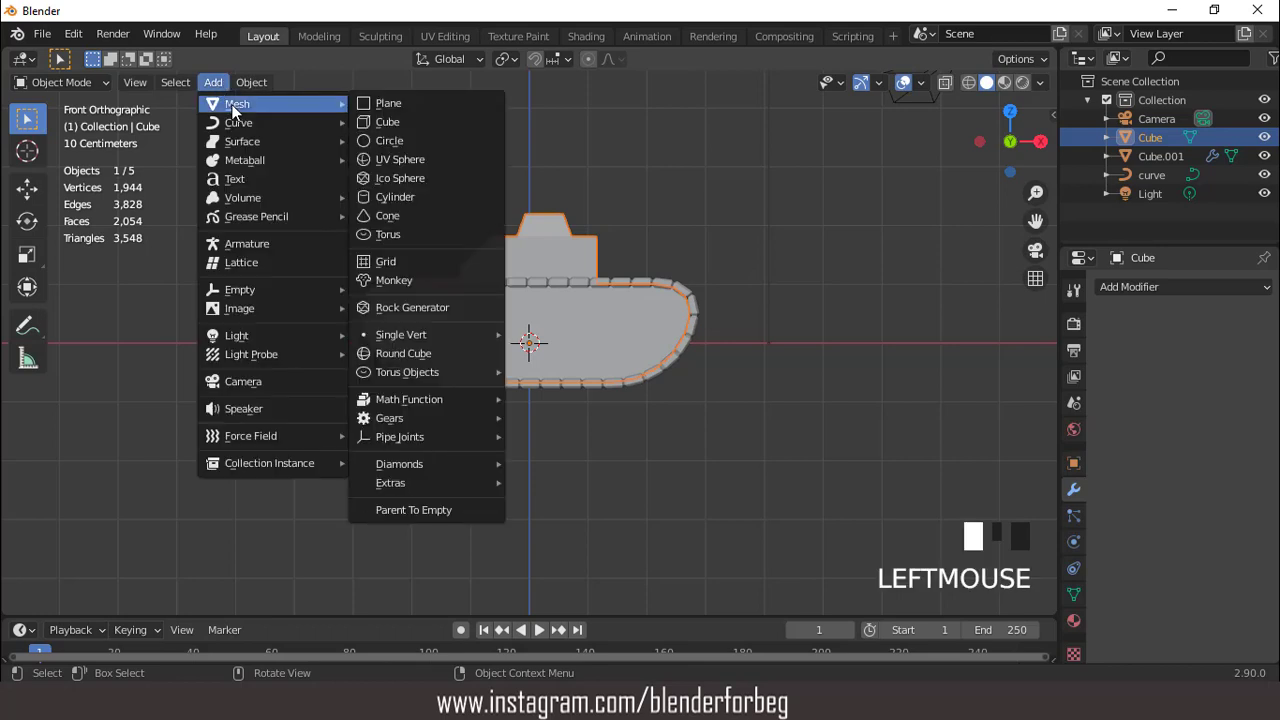
{"action": "left_click", "coordinate": [405, 196]}
{"action": "double_click", "coordinate": [256, 375]}
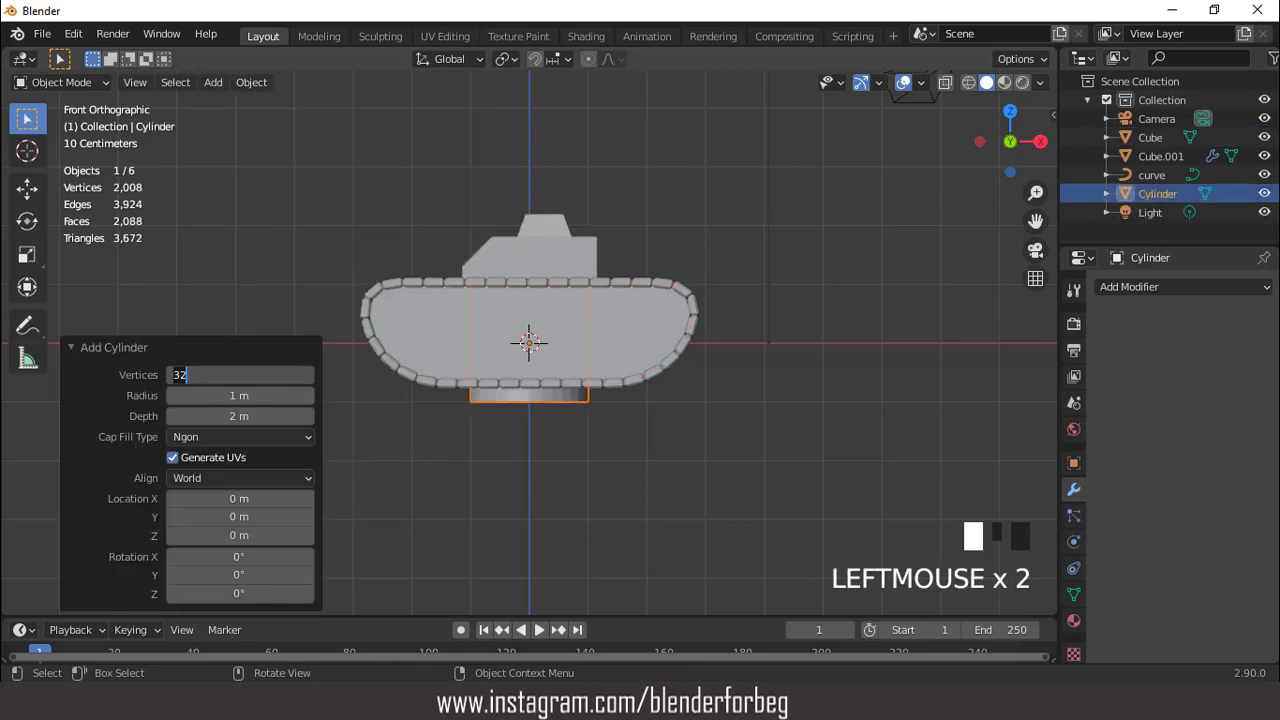
{"action": "type", "text": "16"}
{"action": "key", "text": "Return"}
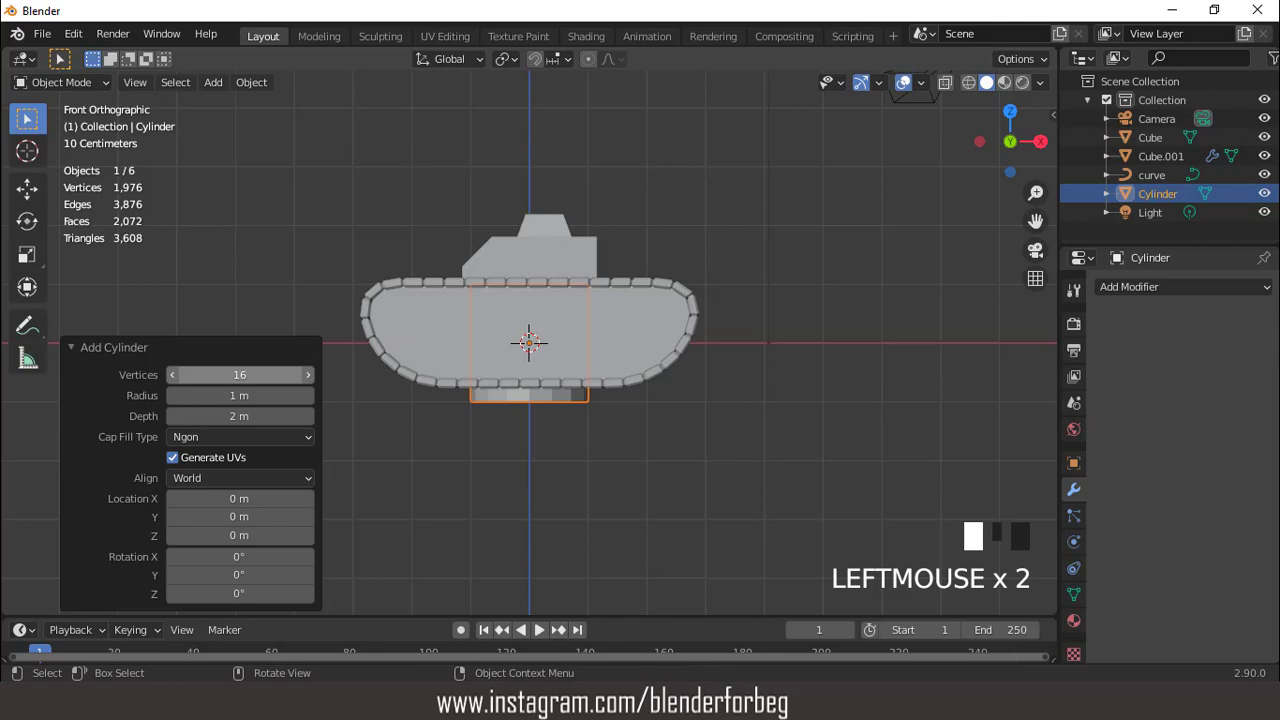
{"action": "left_click", "coordinate": [237, 435]}
{"action": "left_click", "coordinate": [226, 499]}
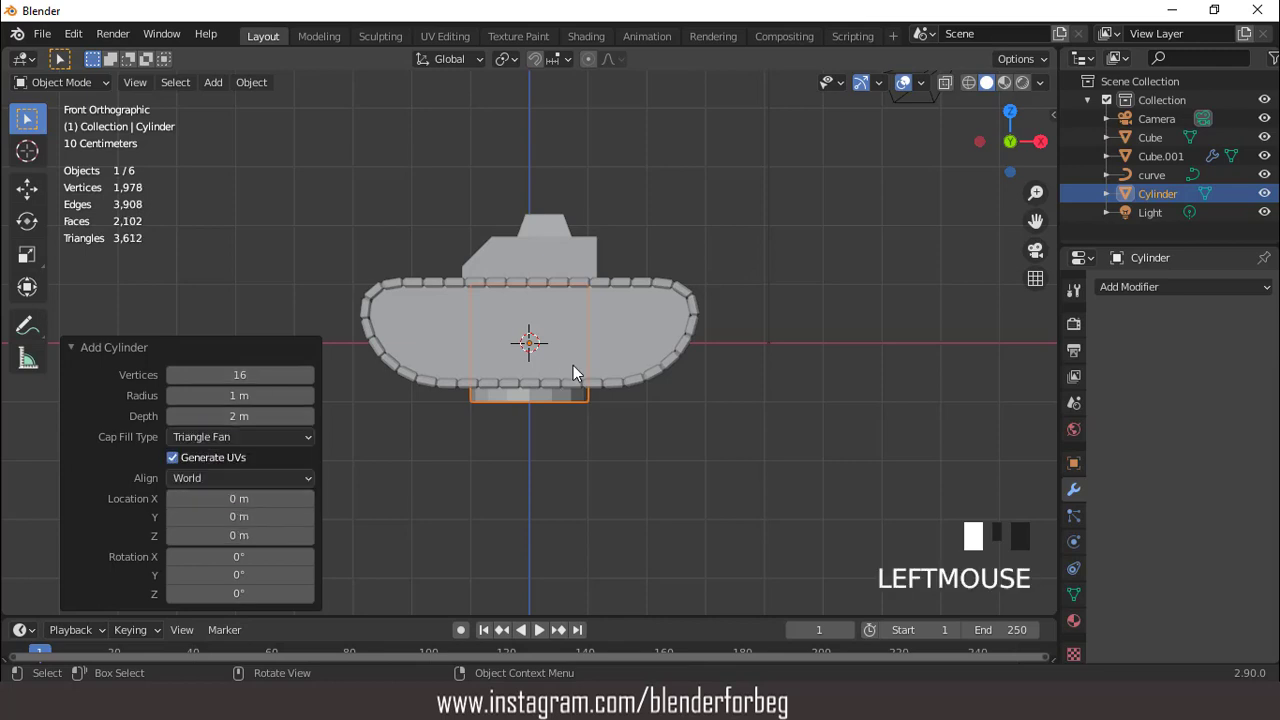
Rotate the cylinder 90° about X and scale it down by about 0.788 and again by about 0.937.
{"action": "scroll", "coordinate": [574, 364], "scroll_direction": "up", "scroll_amount": 2}
{"action": "type", "text": "r"}
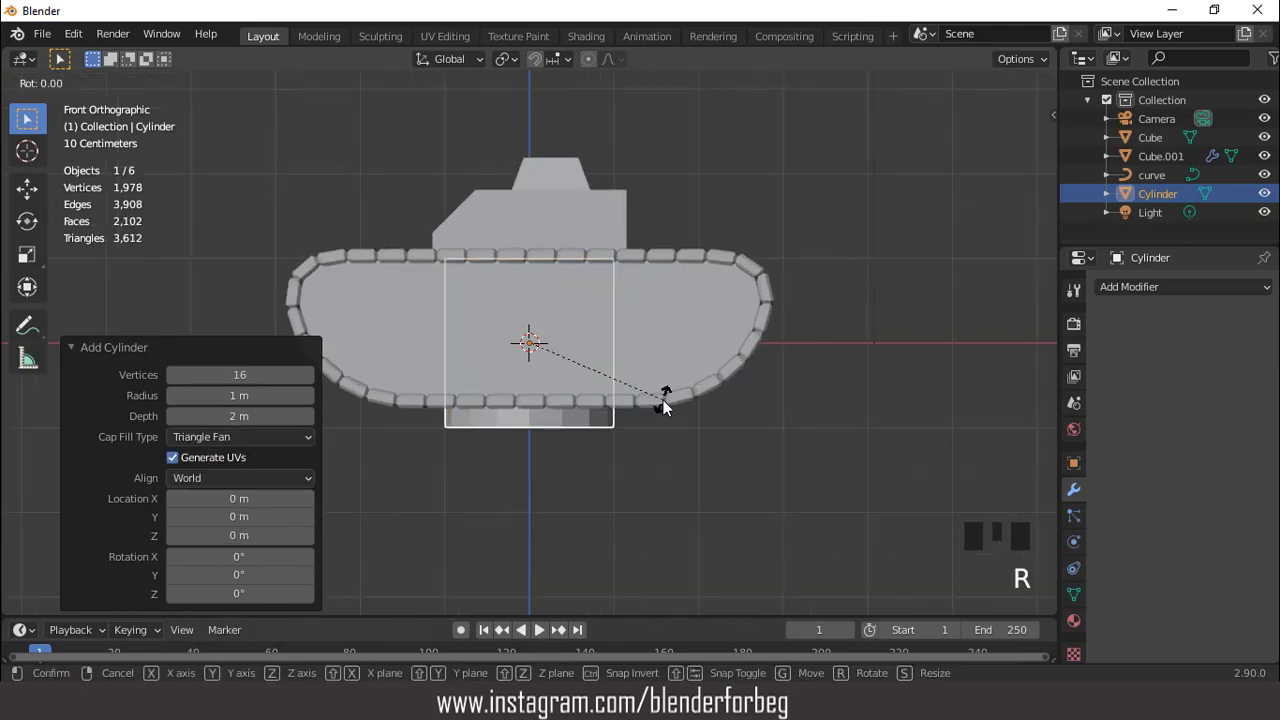
{"action": "type", "text": "x90"}
{"action": "key", "text": "Return"}
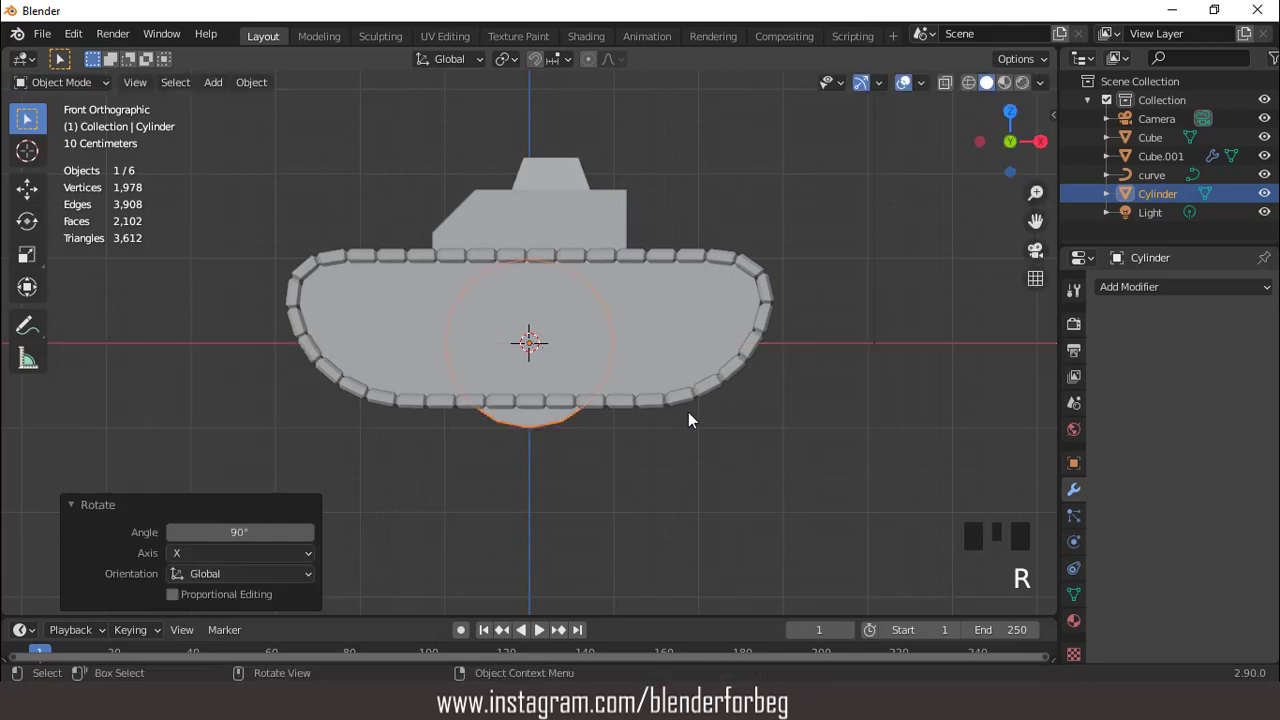
{"action": "key", "text": "s"}
{"action": "left_click", "coordinate": [671, 420]}
{"action": "scroll", "coordinate": [648, 346], "scroll_direction": "up", "scroll_amount": 3}
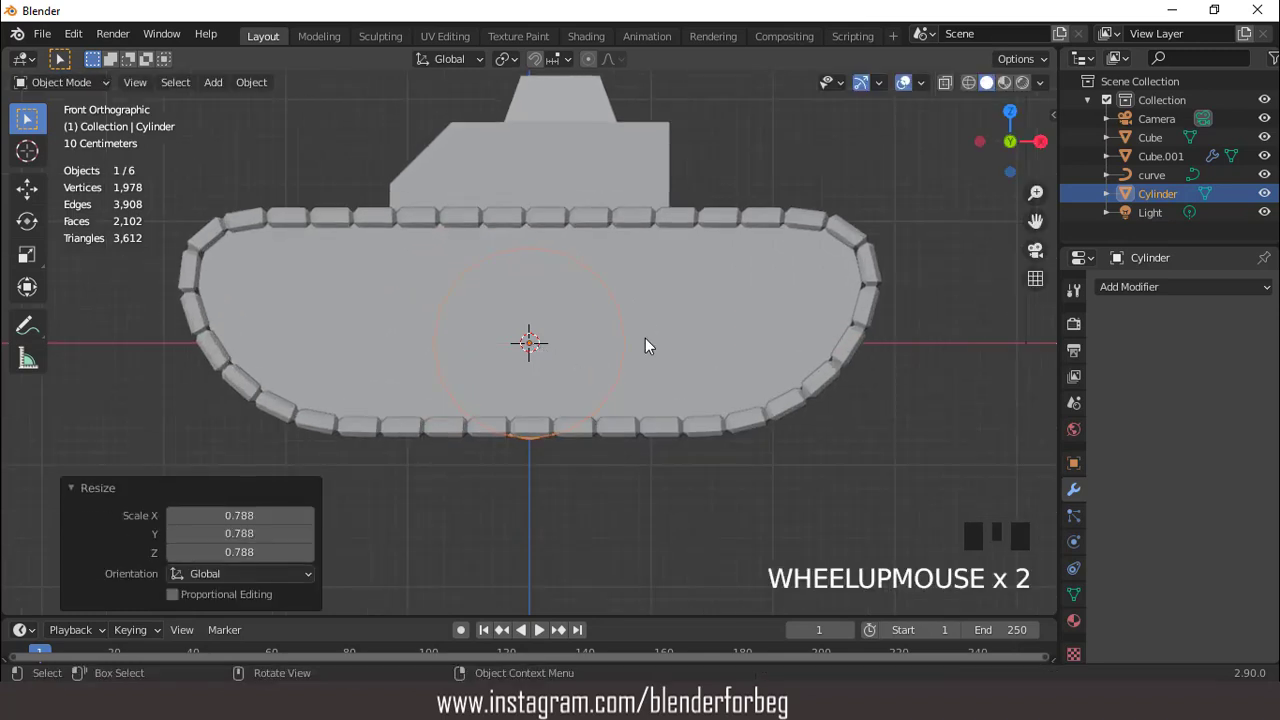
{"action": "key", "text": "s"}
{"action": "left_click", "coordinate": [665, 394]}
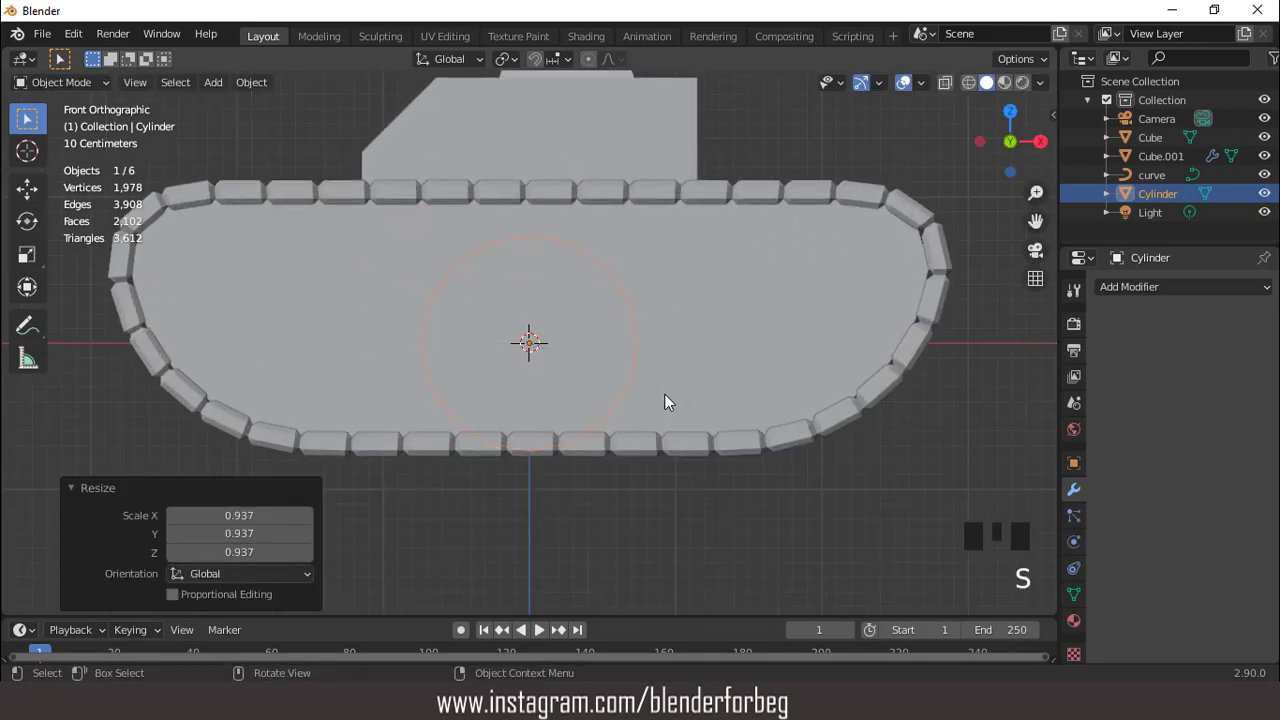
Raise the cylinder about 0.167 m along Z, scale it up by about 1.039, and nudge it up about 0.004 m to fit between the tracks.
{"action": "key", "text": "g"}
{"action": "key", "text": "z"}
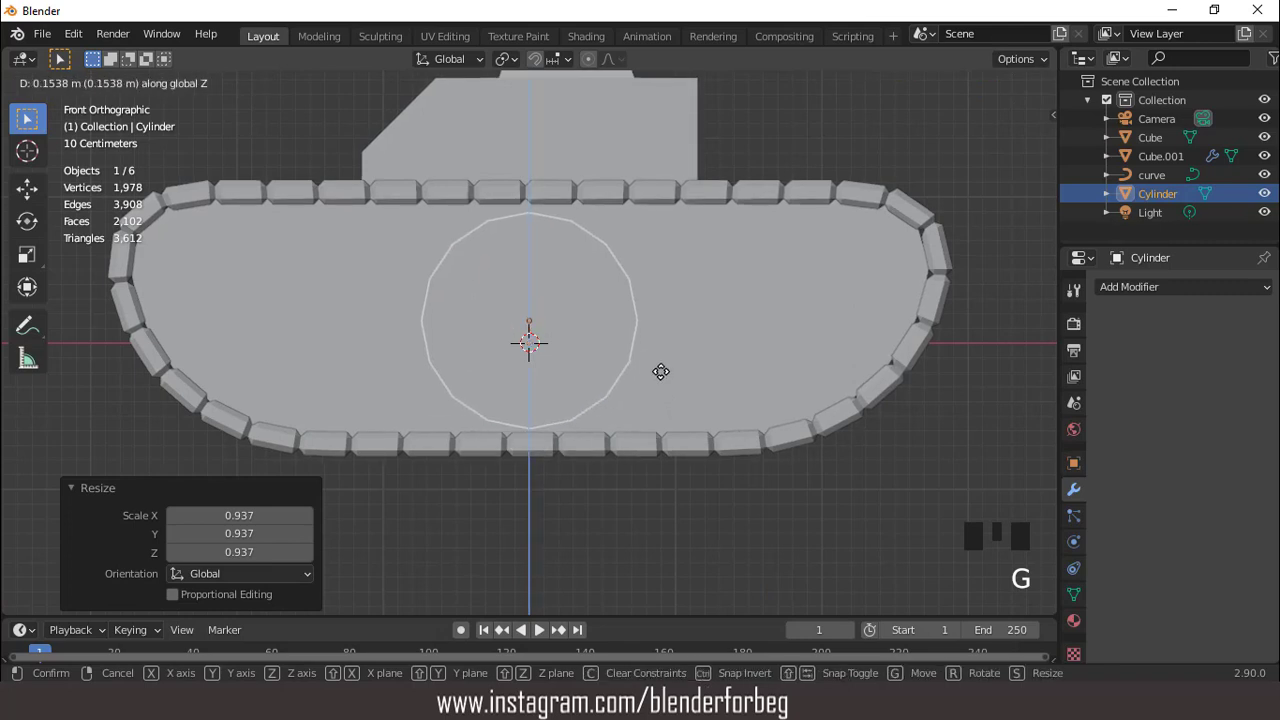
{"action": "left_click", "coordinate": [660, 370]}
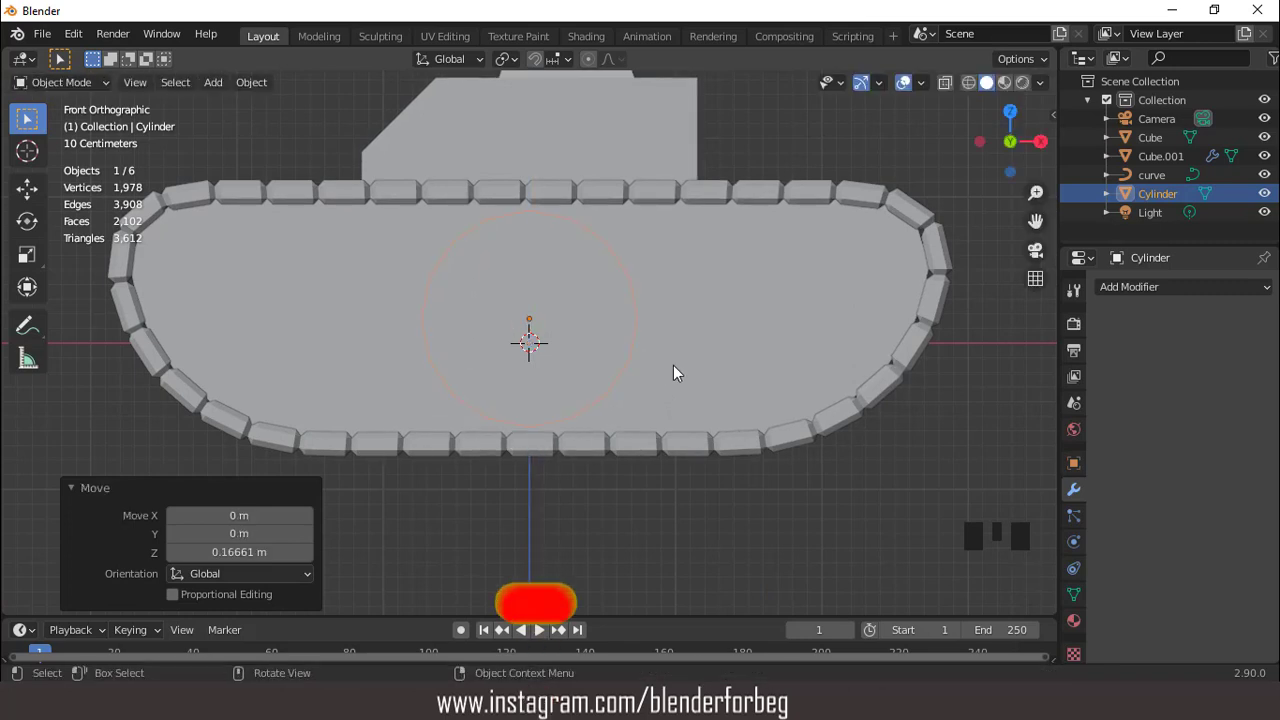
{"action": "key", "text": "s"}
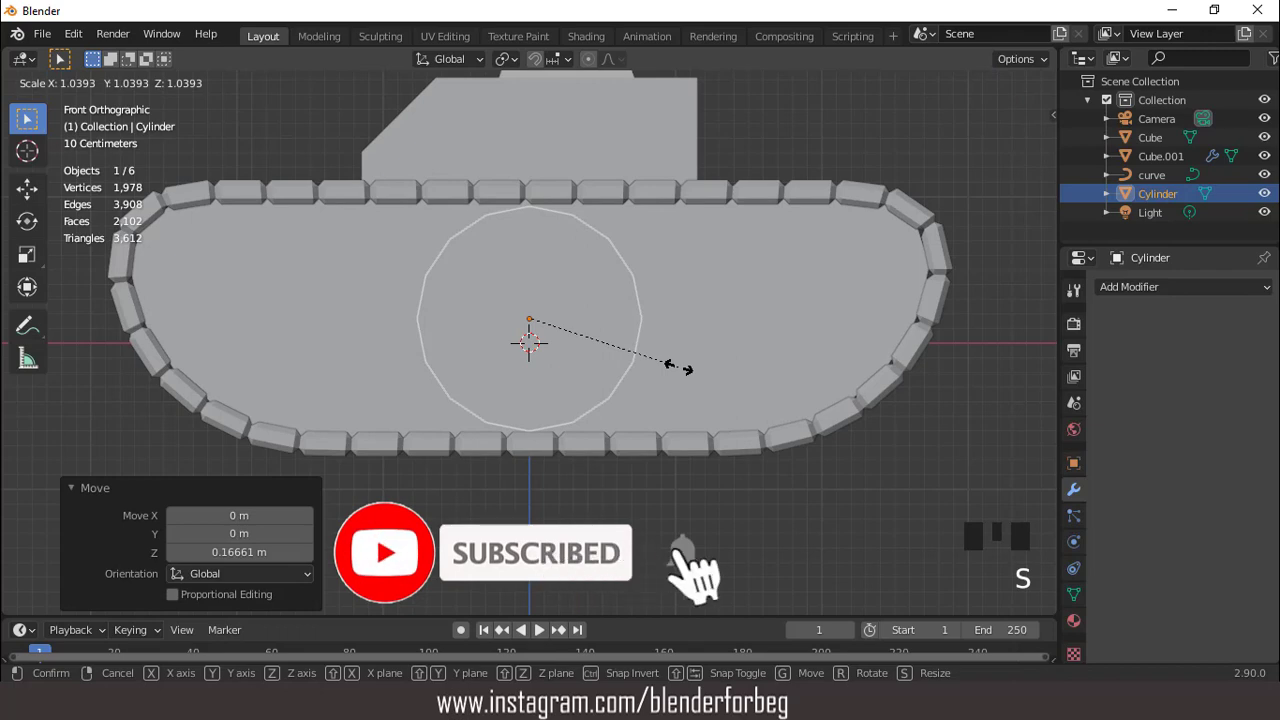
{"action": "left_click", "coordinate": [675, 360]}
{"action": "scroll", "coordinate": [673, 356], "scroll_direction": "up", "scroll_amount": 2}
{"action": "key", "text": "g"}
{"action": "key", "text": "z"}
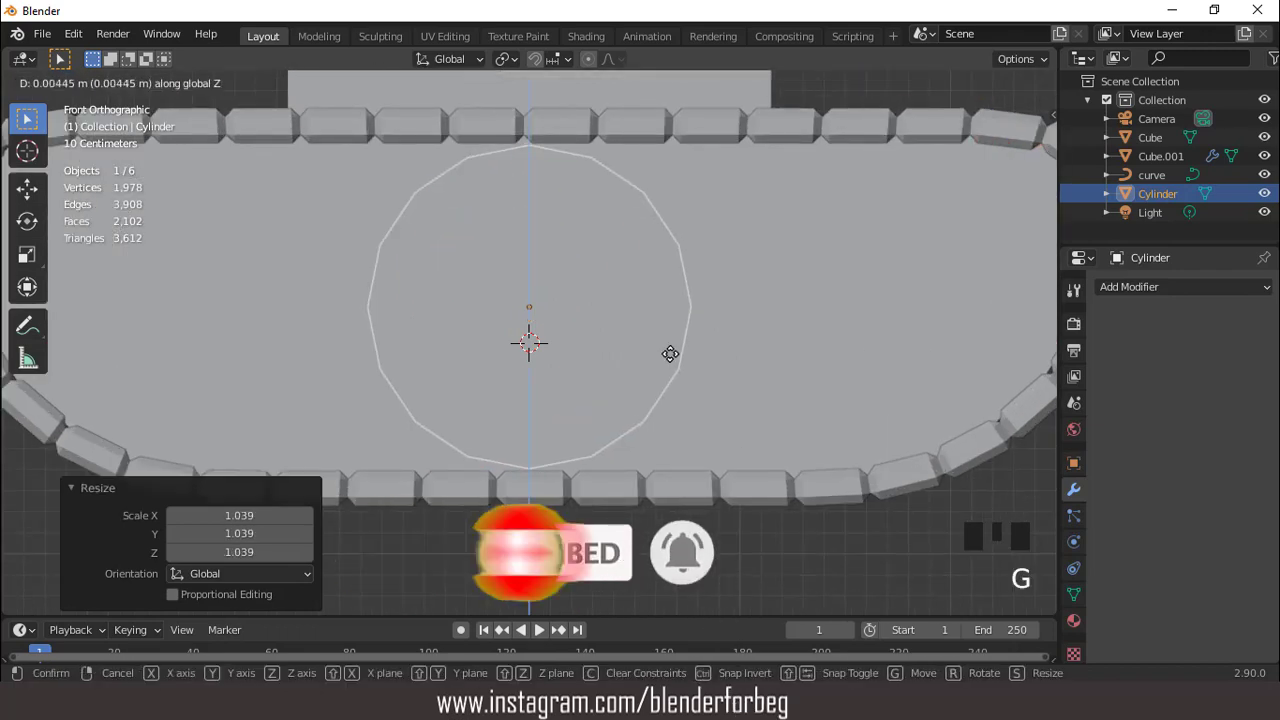
{"action": "left_click", "coordinate": [670, 353]}
Move the cylinder about -1.212 m along Y to the outer edge of the near track.
{"action": "scroll", "coordinate": [670, 353], "scroll_direction": "down", "scroll_amount": 2}
{"action": "key", "text": "KP_7"}
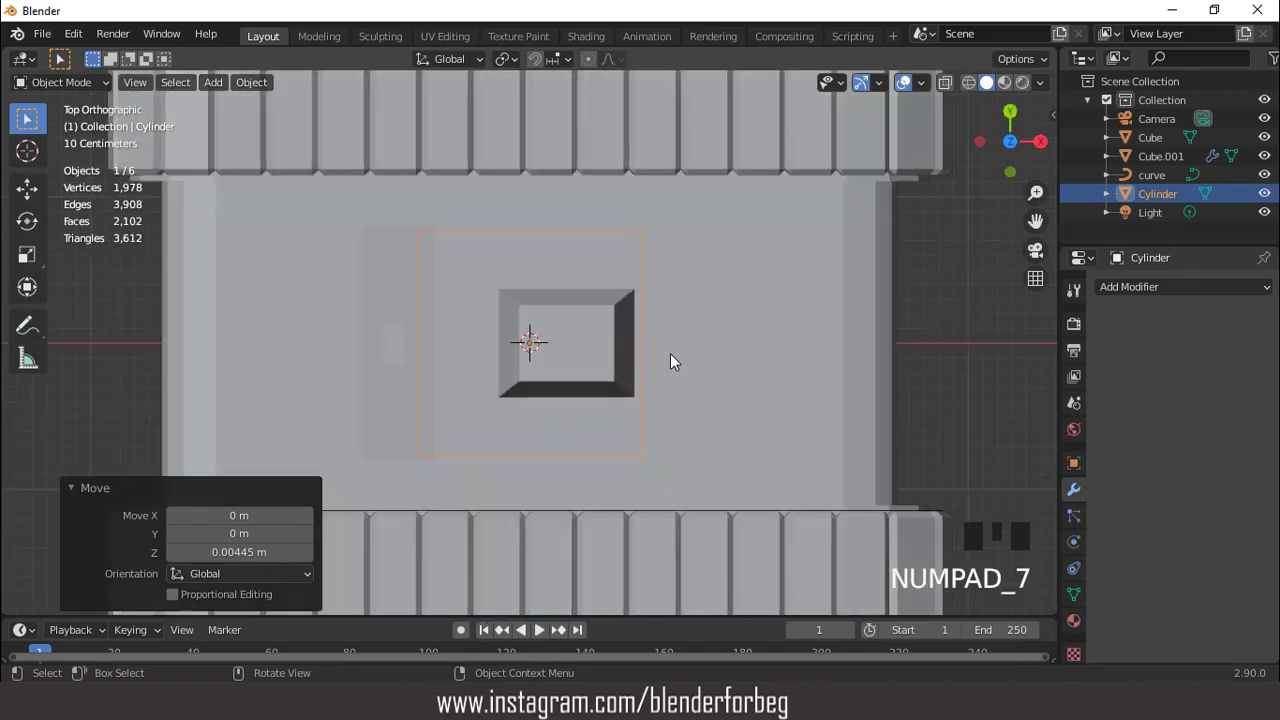
{"action": "scroll", "coordinate": [670, 353], "scroll_direction": "down", "scroll_amount": 5}
{"action": "key", "text": "g"}
{"action": "key", "text": "y"}
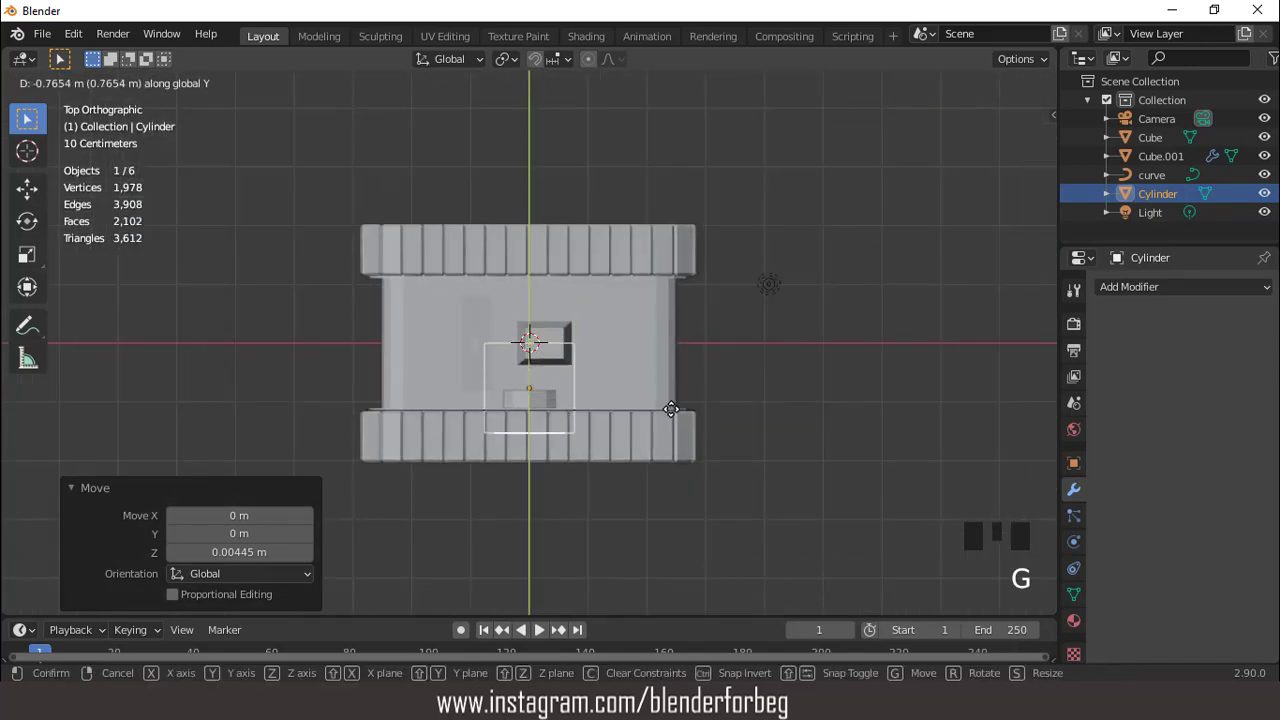
{"action": "left_click", "coordinate": [672, 425]}
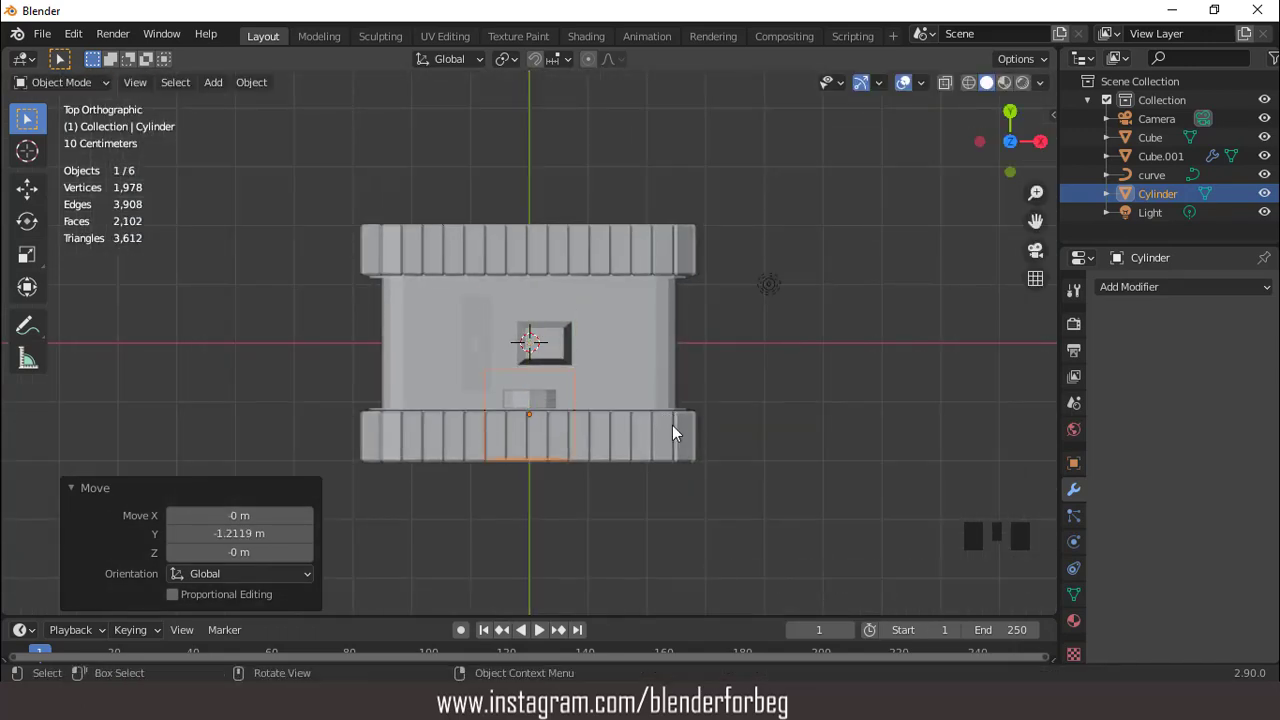
Isolate the cylinder in local view and delete the faces of its inner cap in Edit Mode.
{"action": "key", "text": "KP_Divide"}
{"action": "scroll", "coordinate": [480, 377], "scroll_direction": "down", "scroll_amount": 2}
{"action": "middle_click_drag", "start_coordinate": [480, 377], "coordinate": [811, 294]}
{"action": "key", "text": "Tab"}
{"action": "middle_click_drag", "start_coordinate": [530, 337], "coordinate": [428, 301]}
{"action": "left_click_drag", "start_coordinate": [388, 293], "coordinate": [457, 366]}
{"action": "key", "text": "x"}
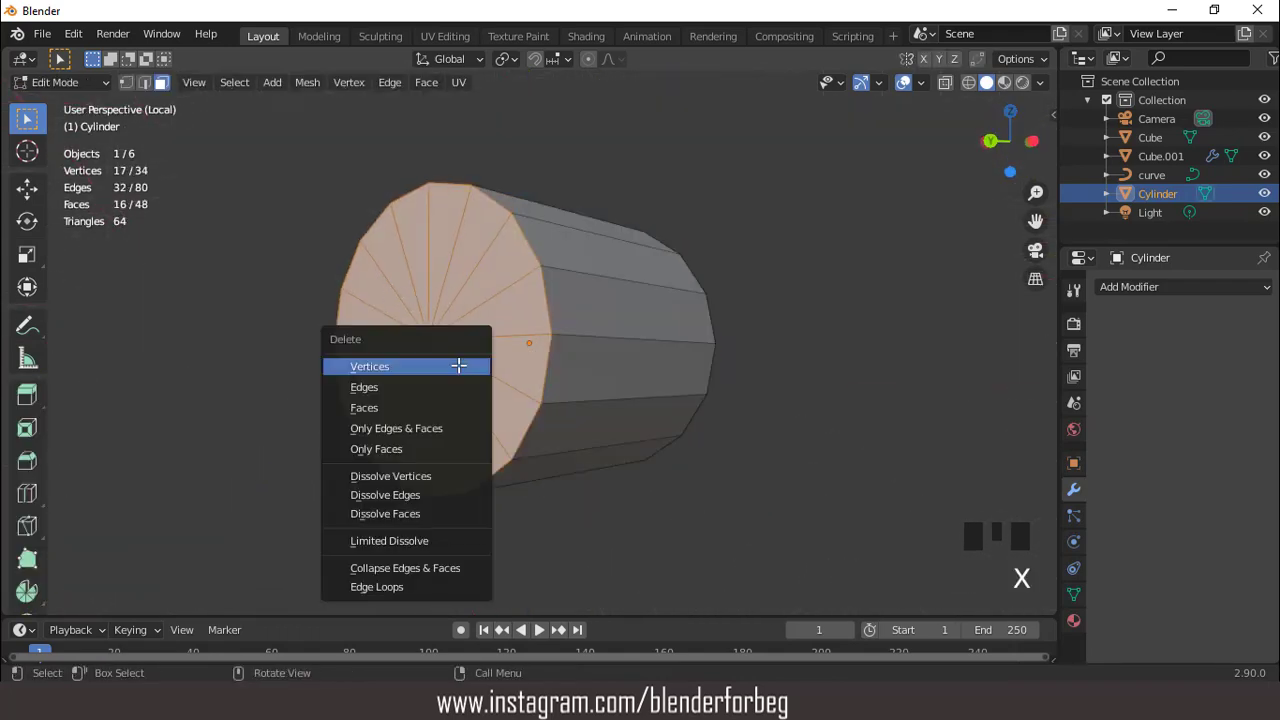
{"action": "left_click", "coordinate": [399, 404]}
Select the open rim's edge loop, leave local view, and move the rim about -1.052 m along Y using X-ray to thin the wheel.
{"action": "key", "text": "2"}
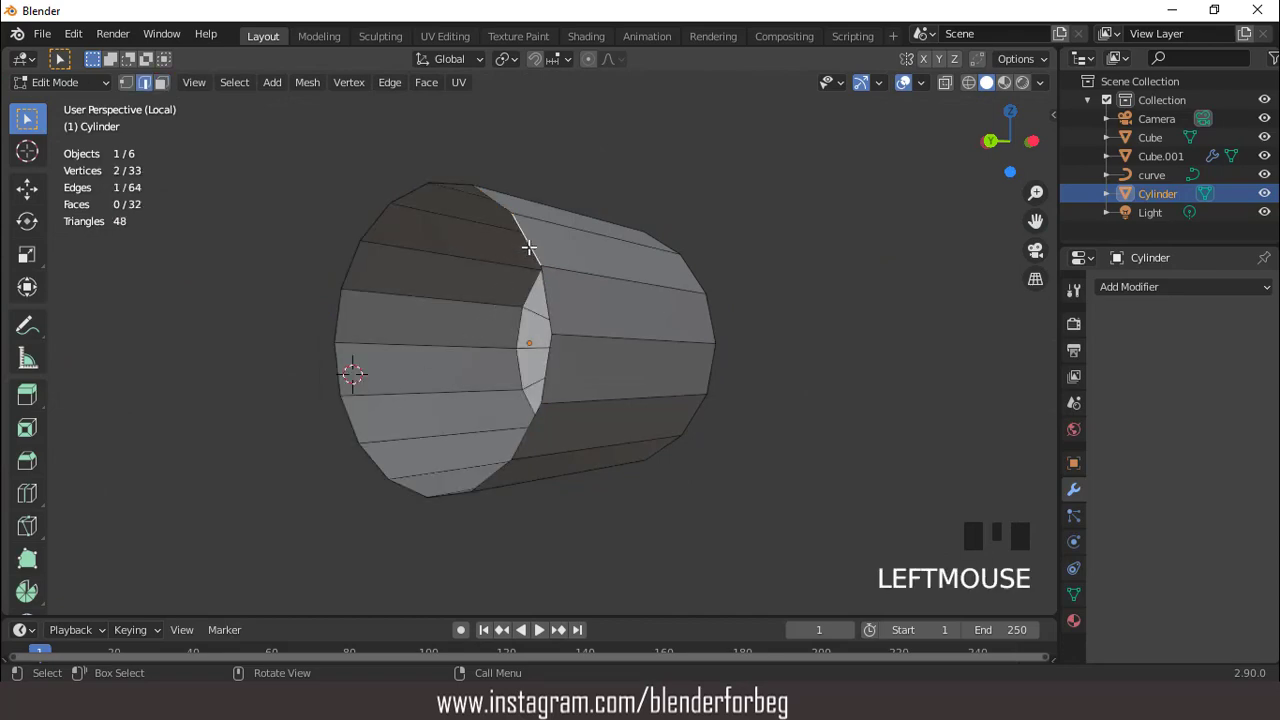
{"action": "left_click", "coordinate": [528, 247], "text": "alt"}
{"action": "scroll", "coordinate": [451, 365], "scroll_direction": "down", "scroll_amount": 4}
{"action": "middle_click_drag", "start_coordinate": [451, 365], "coordinate": [449, 371]}
{"action": "key", "text": "KP_Divide"}
{"action": "key", "text": "KP_7"}
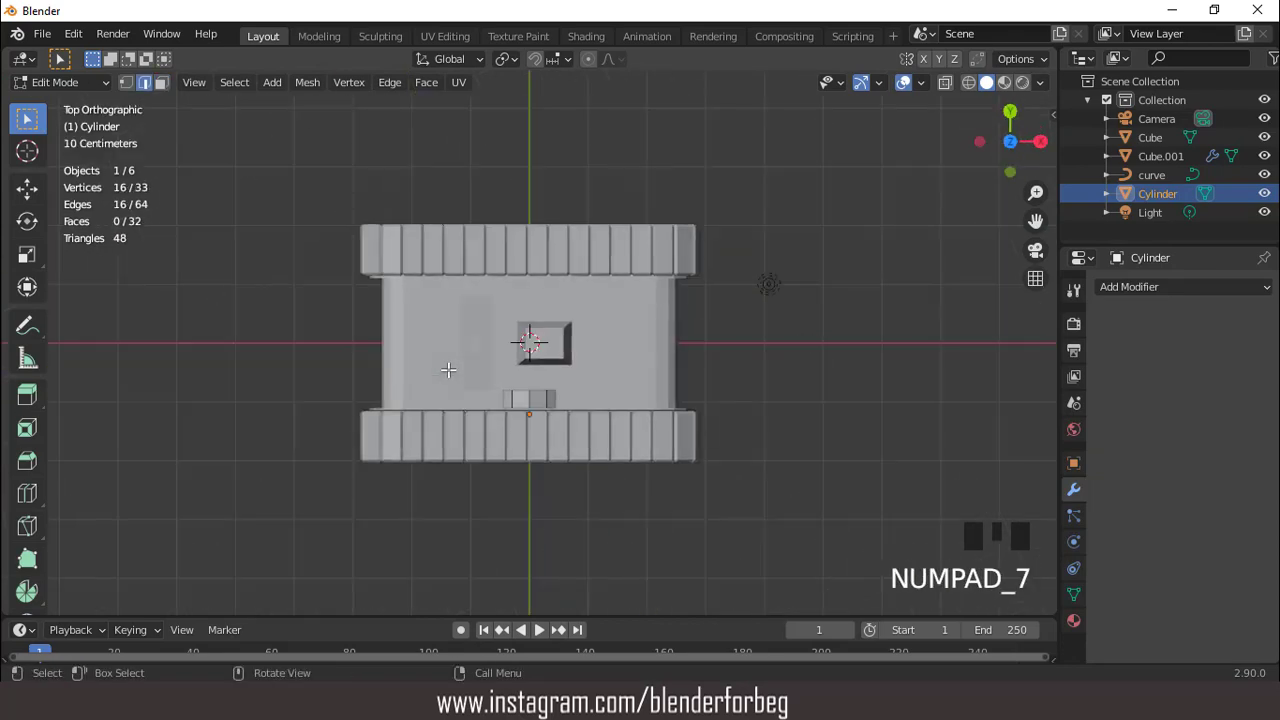
{"action": "scroll", "coordinate": [530, 389], "scroll_direction": "up", "scroll_amount": 2}
{"action": "left_click", "coordinate": [946, 82]}
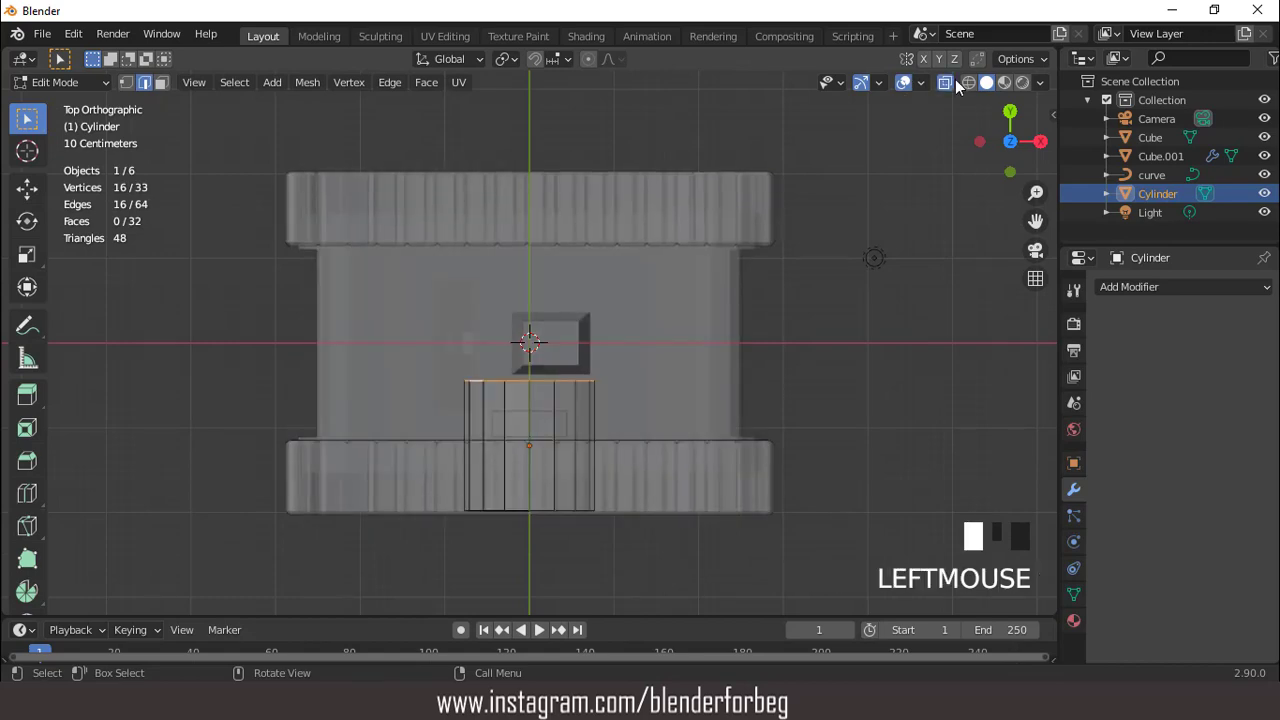
{"action": "key", "text": "g"}
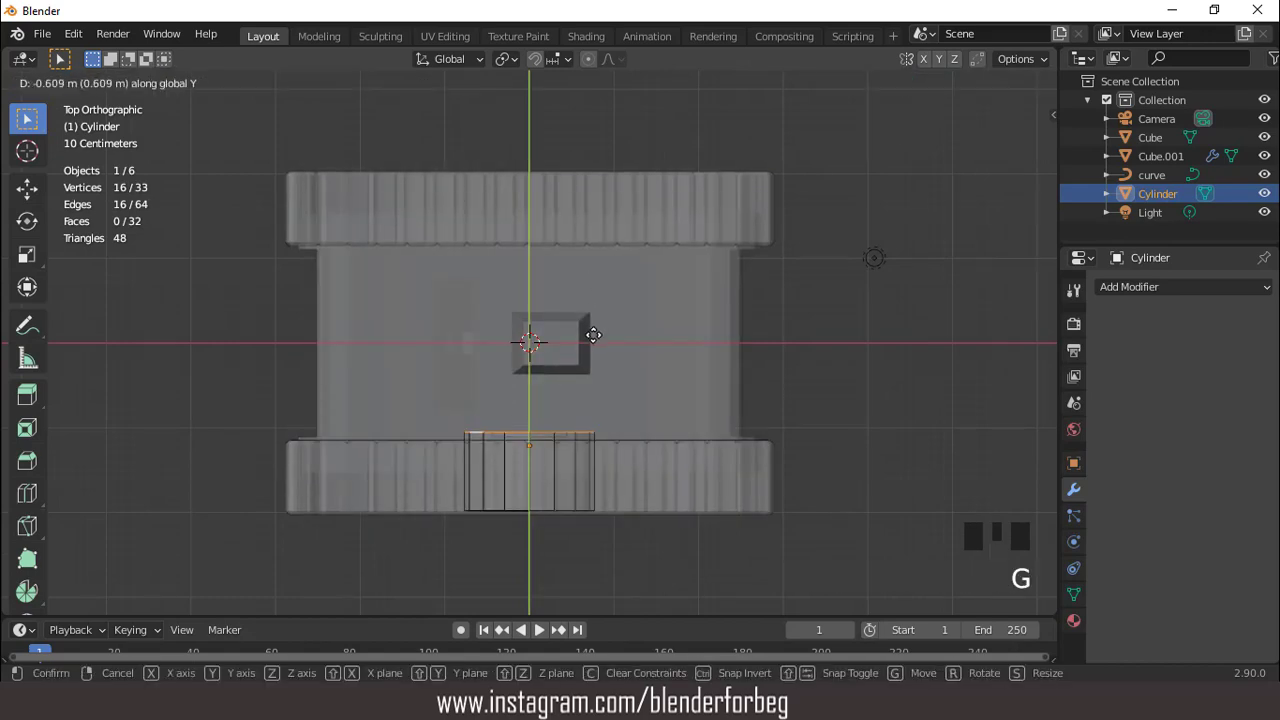
{"action": "left_click", "coordinate": [614, 400]}
{"action": "middle_click_drag", "start_coordinate": [614, 400], "coordinate": [690, 240]}
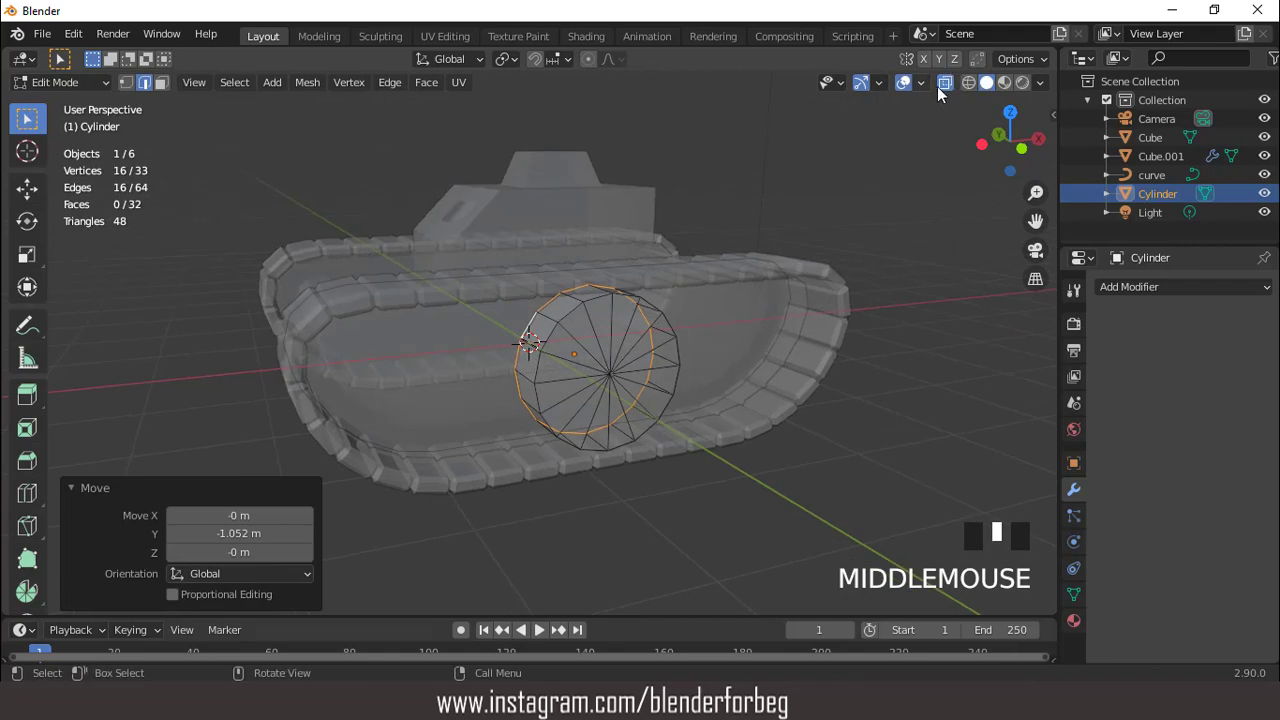
{"action": "left_click", "coordinate": [941, 84]}
Select the wheel's outer cap faces and inset them by about 0.243 m.
{"action": "scroll", "coordinate": [651, 263], "scroll_direction": "down", "scroll_amount": 2}
{"action": "mouse_move", "coordinate": [651, 263]}
{"action": "middle_mouse_down"}
{"action": "mouse_move", "coordinate": [703, 231]}
{"action": "mouse_move", "coordinate": [560, 276]}
{"action": "mouse_move", "coordinate": [563, 290]}
{"action": "middle_mouse_up"}
{"action": "scroll", "coordinate": [567, 325], "scroll_direction": "up", "scroll_amount": 1}
{"action": "key", "text": "KP_1"}
{"action": "scroll", "coordinate": [543, 308], "scroll_direction": "up", "scroll_amount": 3}
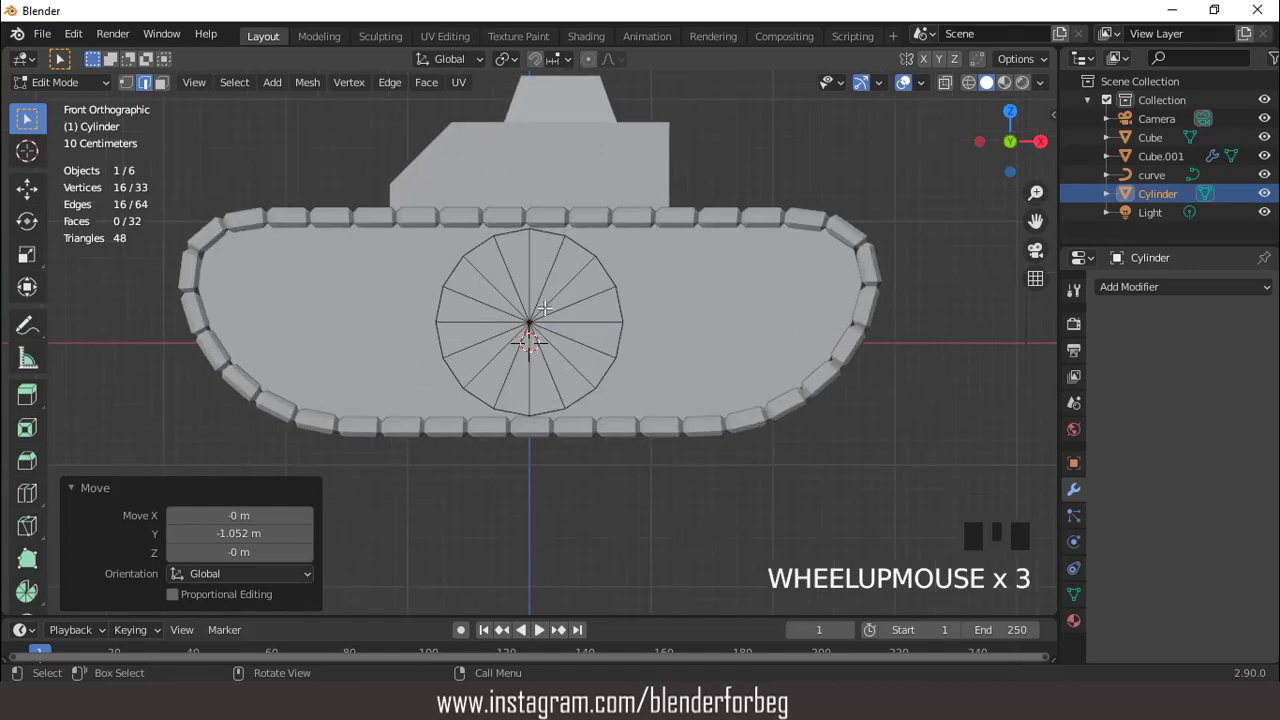
{"action": "key", "text": "3"}
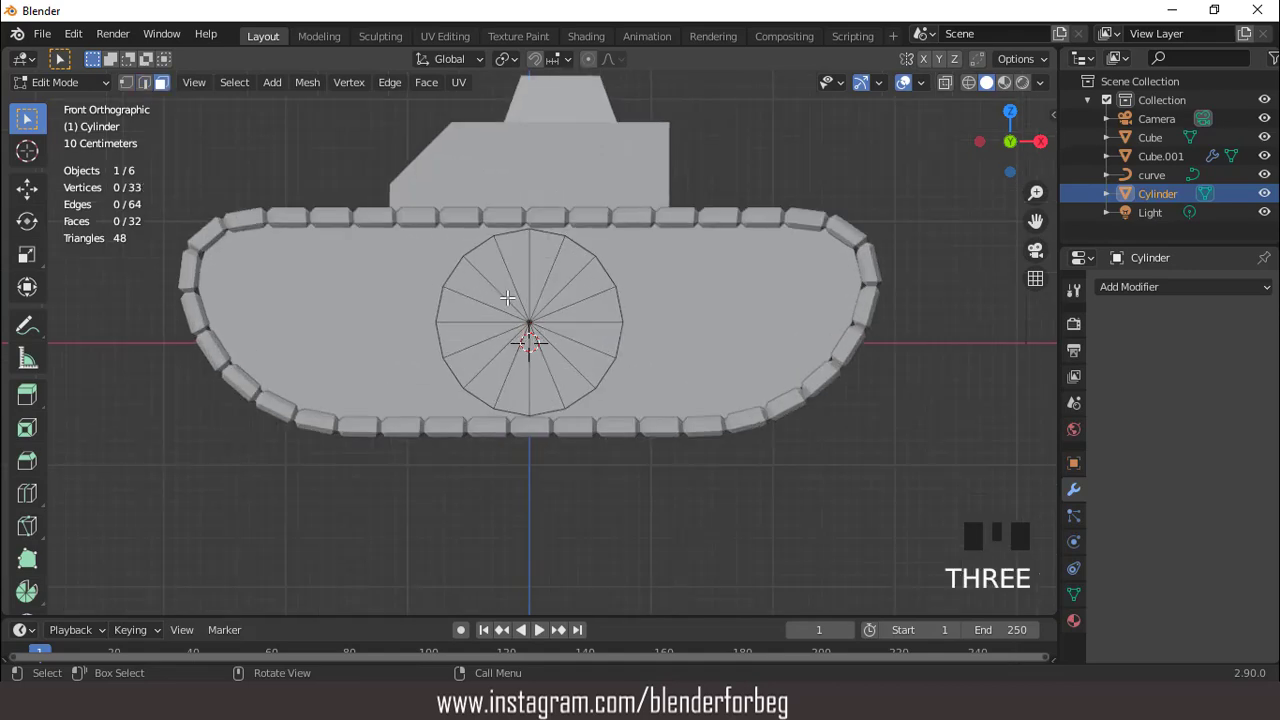
{"action": "left_click", "coordinate": [530, 340]}
{"action": "middle_click_drag", "start_coordinate": [550, 342], "coordinate": [618, 416]}
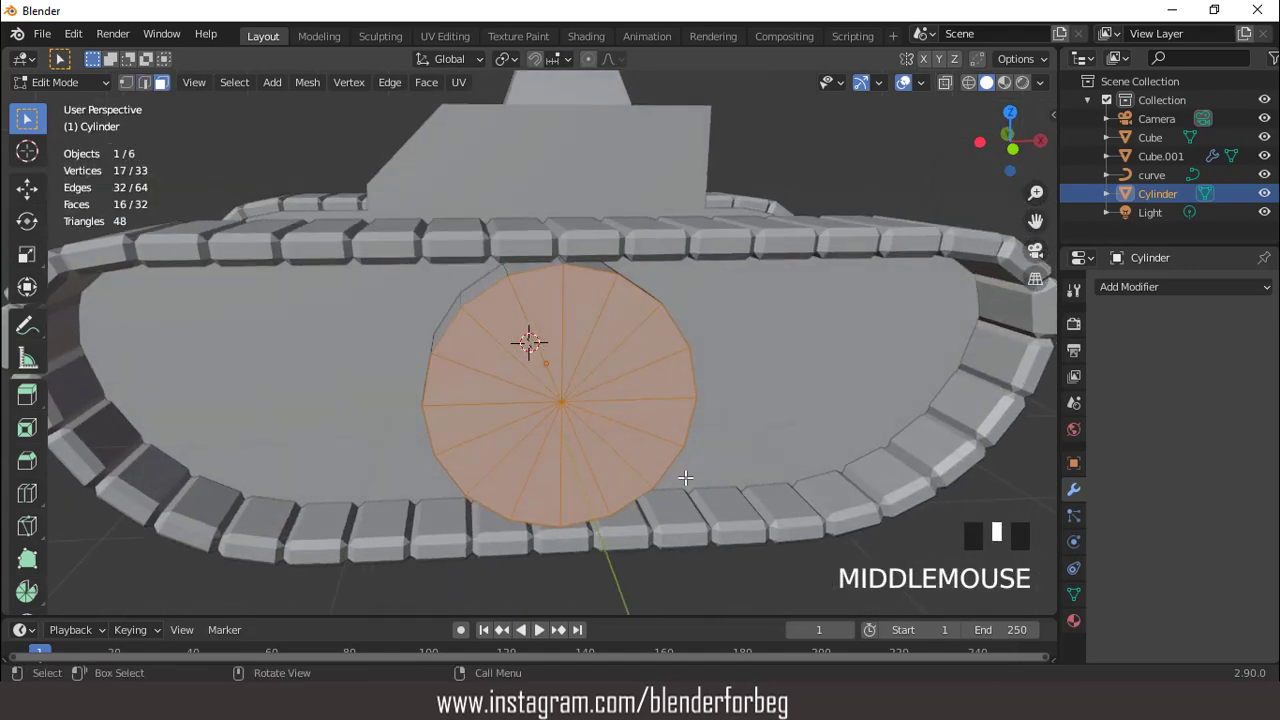
{"action": "key", "text": "i"}
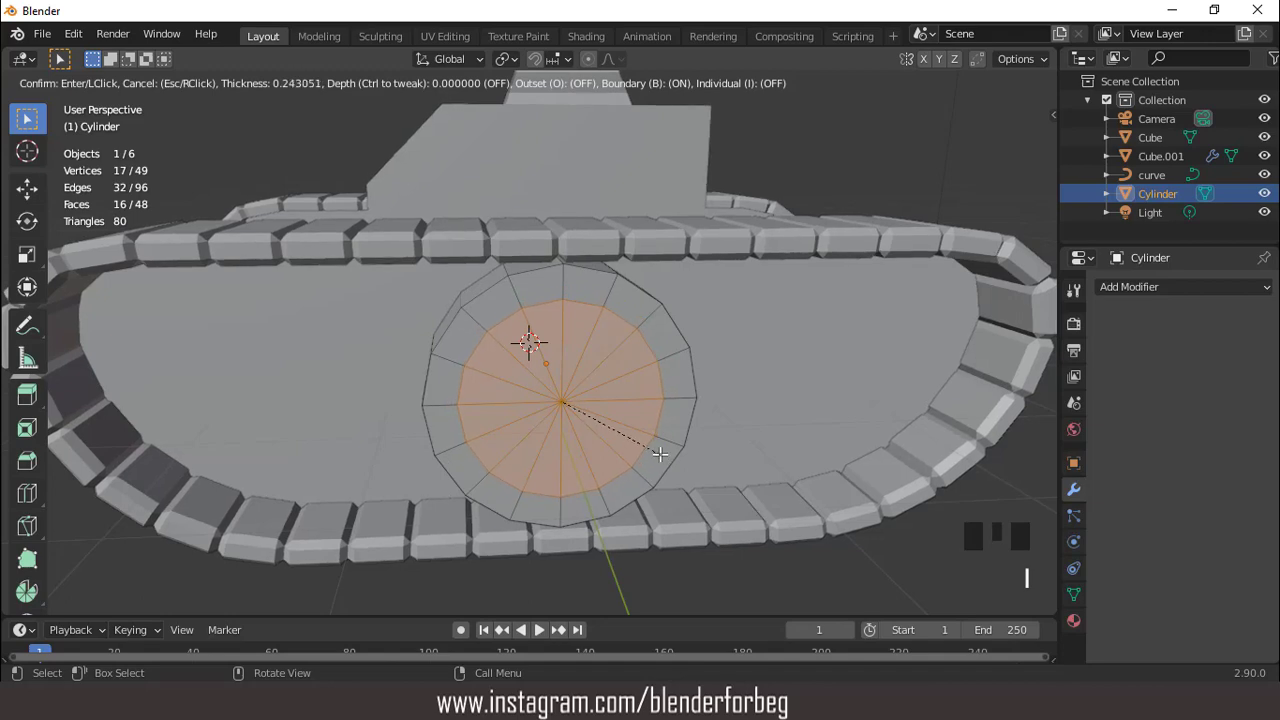
{"action": "left_click", "coordinate": [660, 454]}
Extrude the inset cap faces inward to form a recess, and inset them again by about 0.553 m.
{"action": "middle_click_drag", "start_coordinate": [660, 454], "coordinate": [616, 418]}
{"action": "key", "text": "e"}
{"action": "left_click", "coordinate": [713, 447]}
{"action": "key", "text": "i"}
{"action": "left_click", "coordinate": [624, 401]}
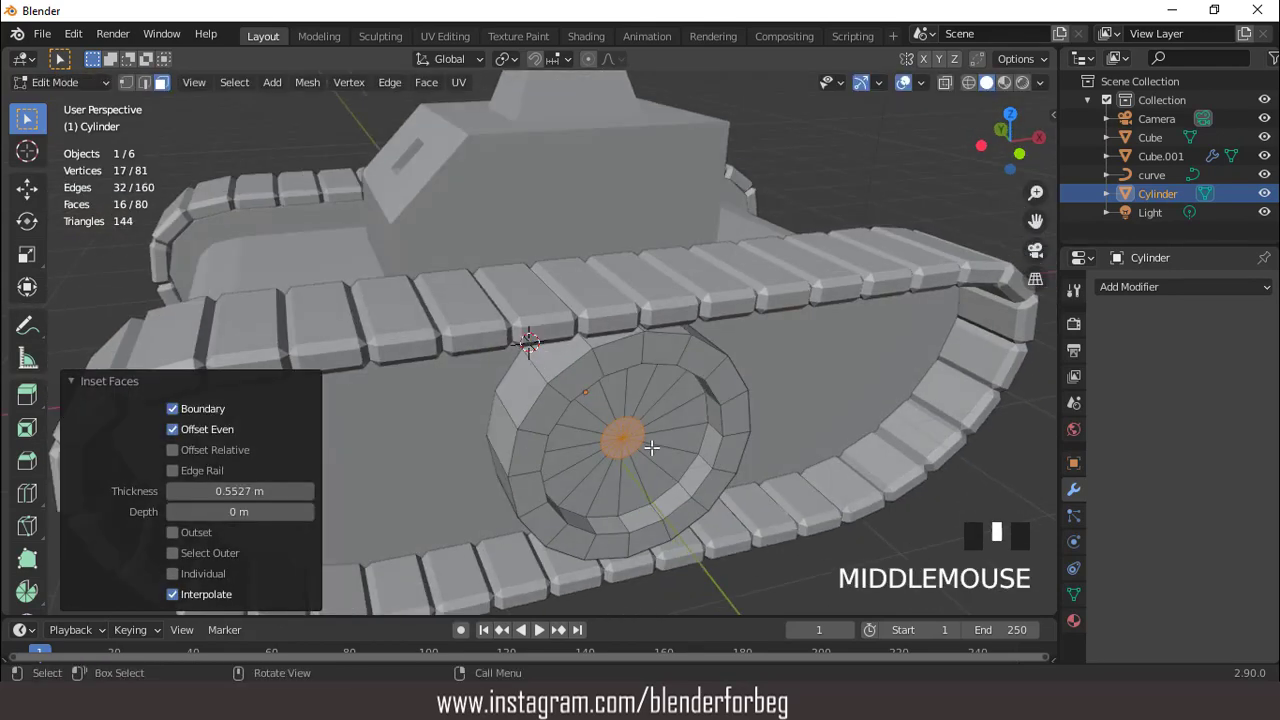
Extrude the small central faces outward about 0.125 m as a hub and scale the hub's end by about 0.758.
{"action": "key", "text": "e"}
{"action": "left_click", "coordinate": [700, 496]}
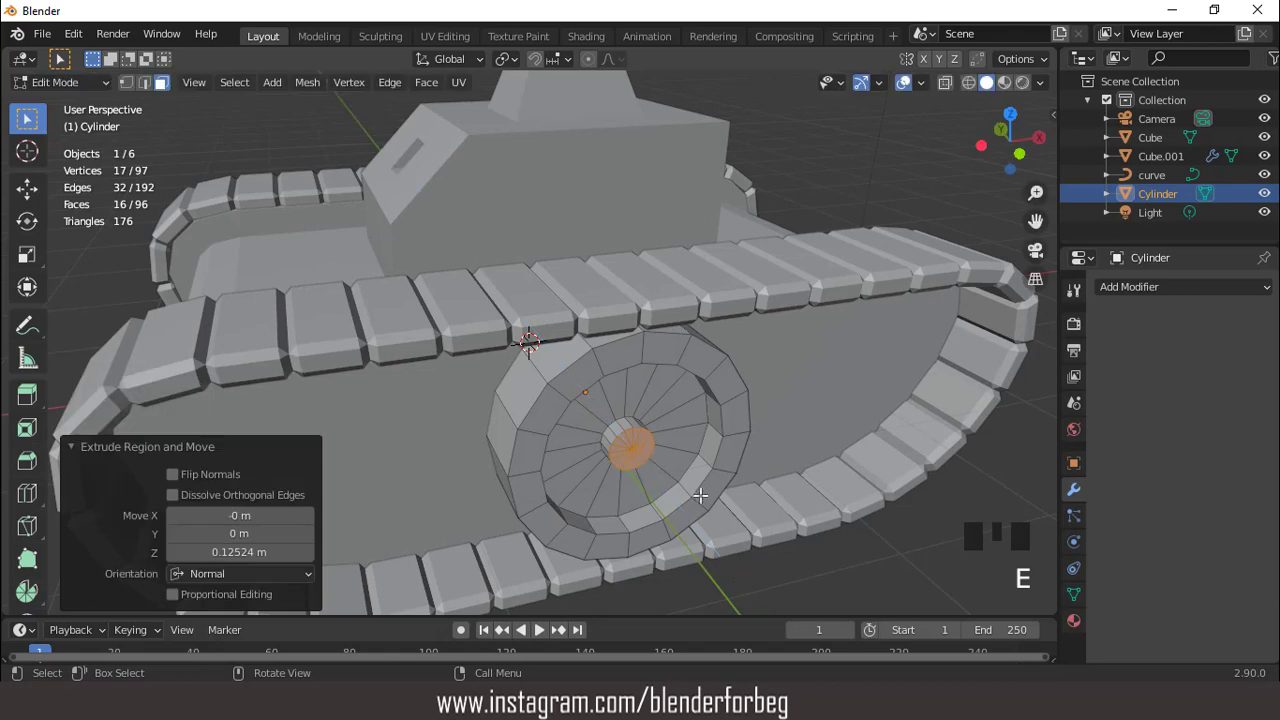
{"action": "key", "text": "s"}
{"action": "left_click", "coordinate": [678, 492]}
{"action": "middle_click_drag", "start_coordinate": [678, 492], "coordinate": [642, 359]}
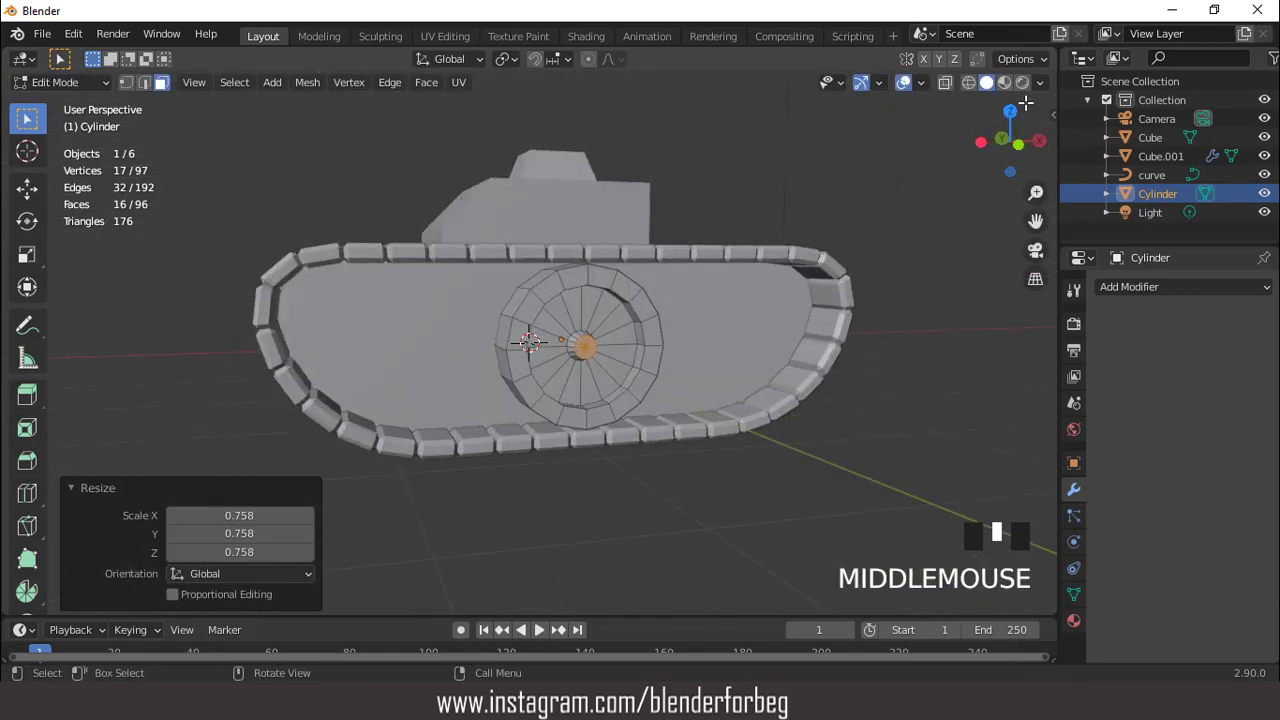
Switch to Rendered shading and give the wheel a new material with a black base colour (V 0).
{"action": "left_click", "coordinate": [1022, 82]}
{"action": "left_click", "coordinate": [1040, 82]}
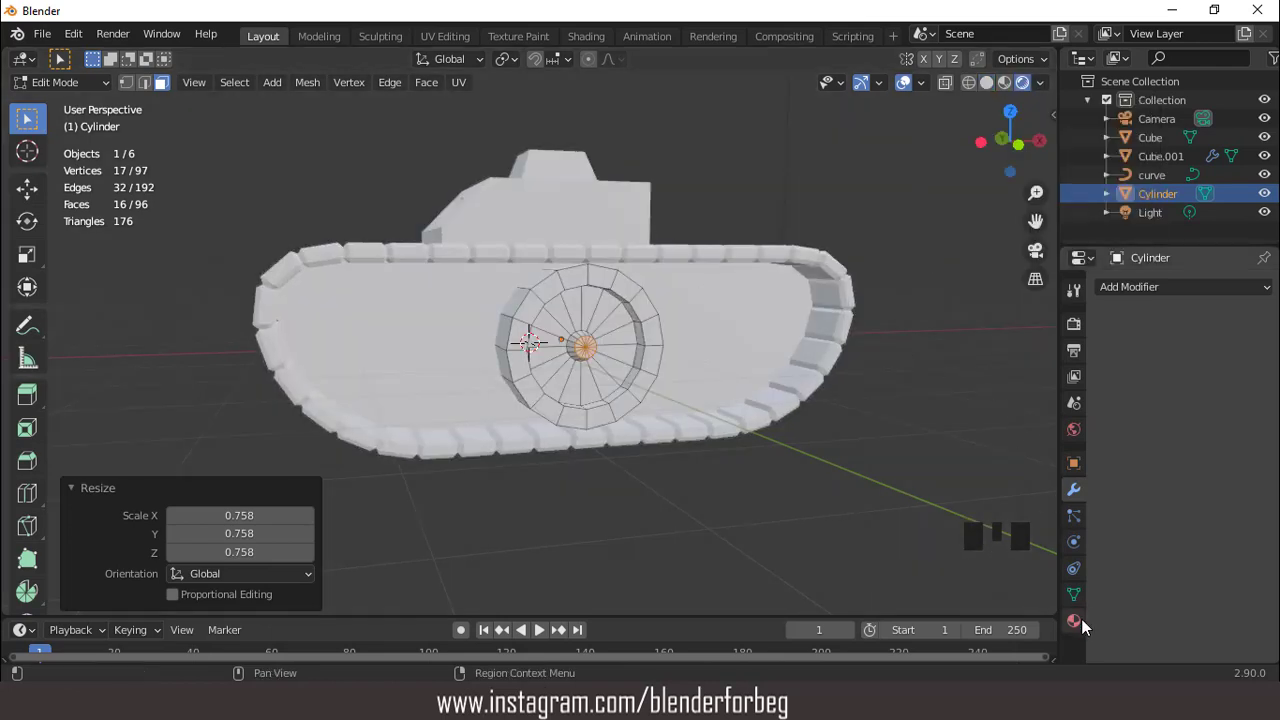
{"action": "left_click", "coordinate": [1073, 620]}
{"action": "left_click", "coordinate": [1197, 366]}
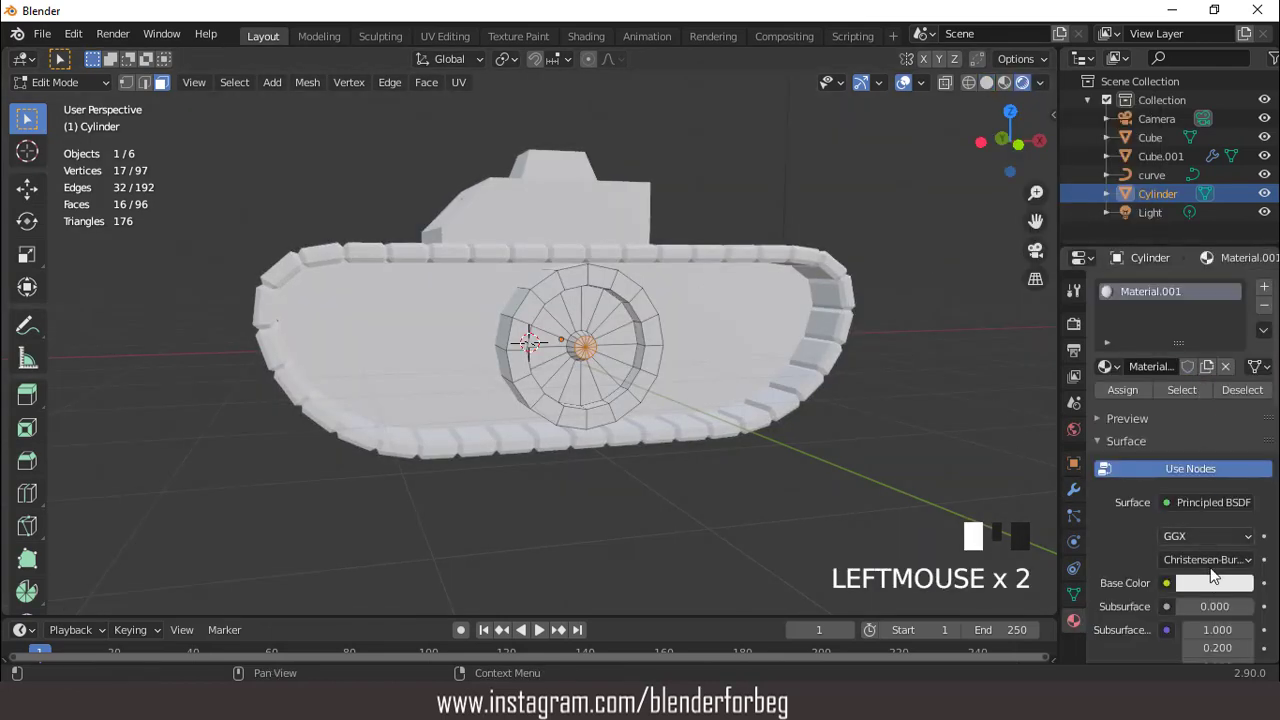
{"action": "left_click", "coordinate": [1212, 583]}
{"action": "scroll", "coordinate": [1156, 382], "scroll_direction": "down", "scroll_amount": 10}
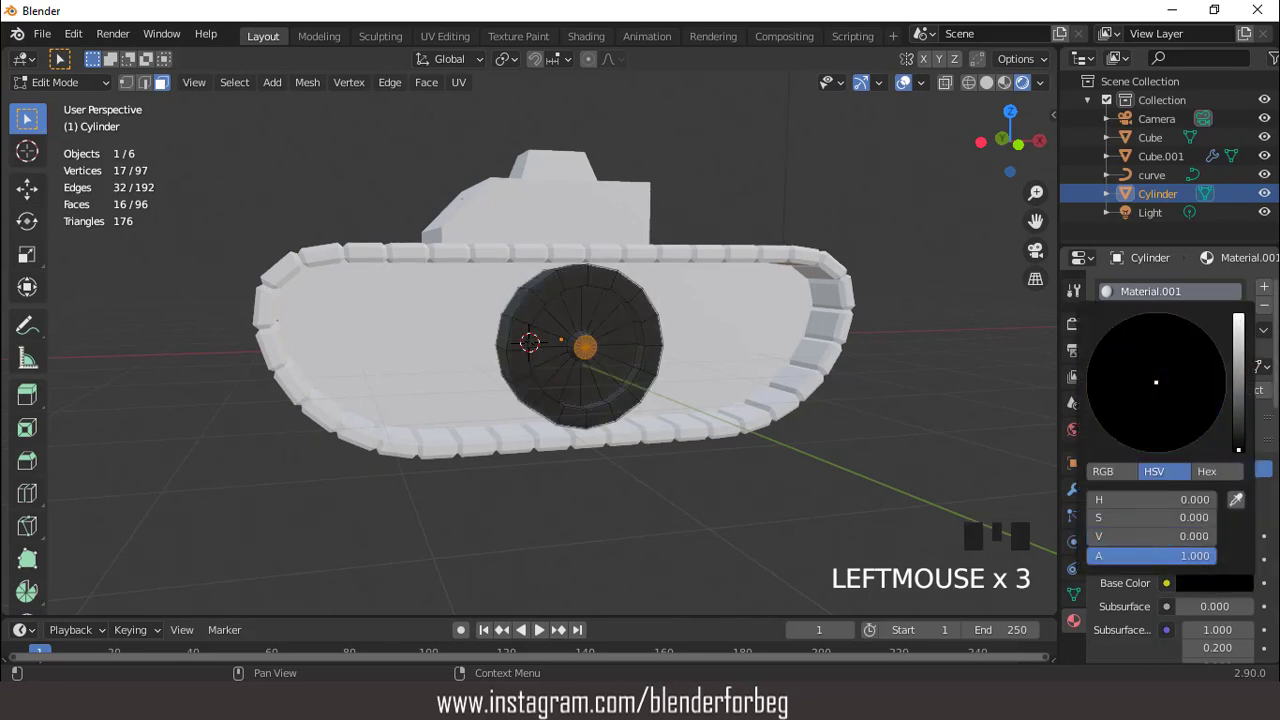
Add a second material slot with a new material to the wheel, and undo its assignment to the hub faces.
{"action": "left_click", "coordinate": [1264, 286]}
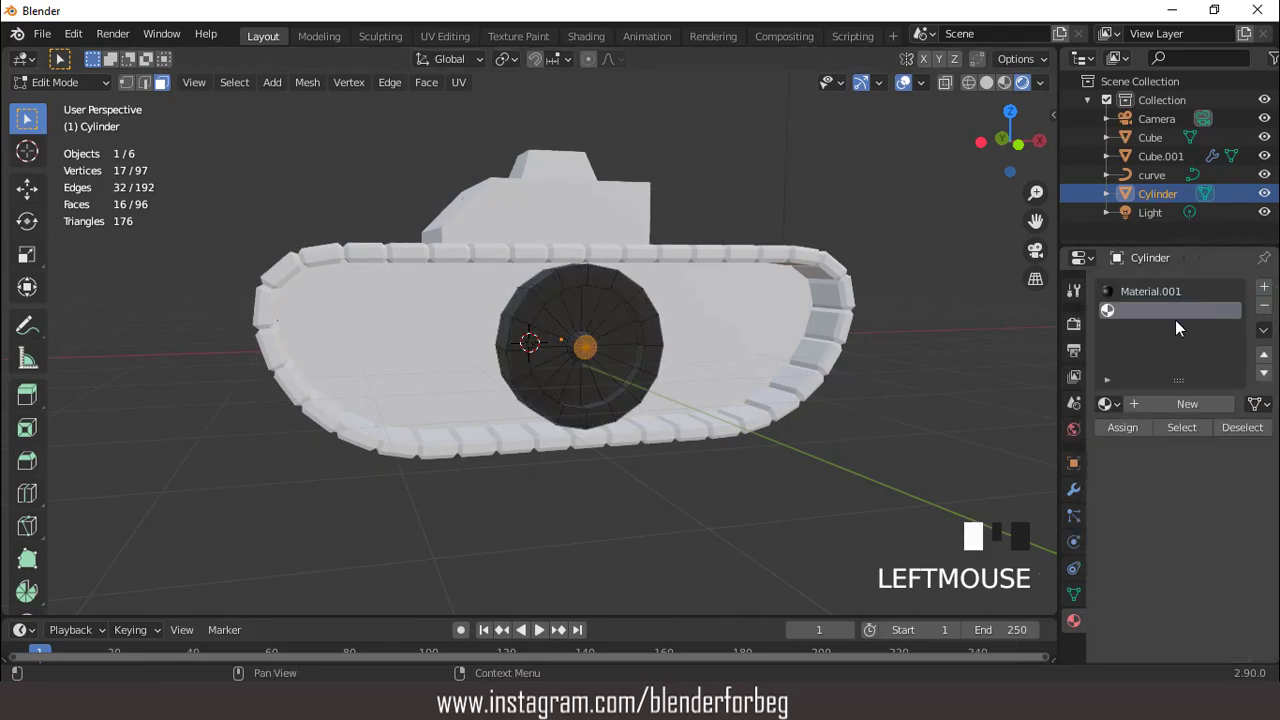
{"action": "left_click", "coordinate": [1182, 404]}
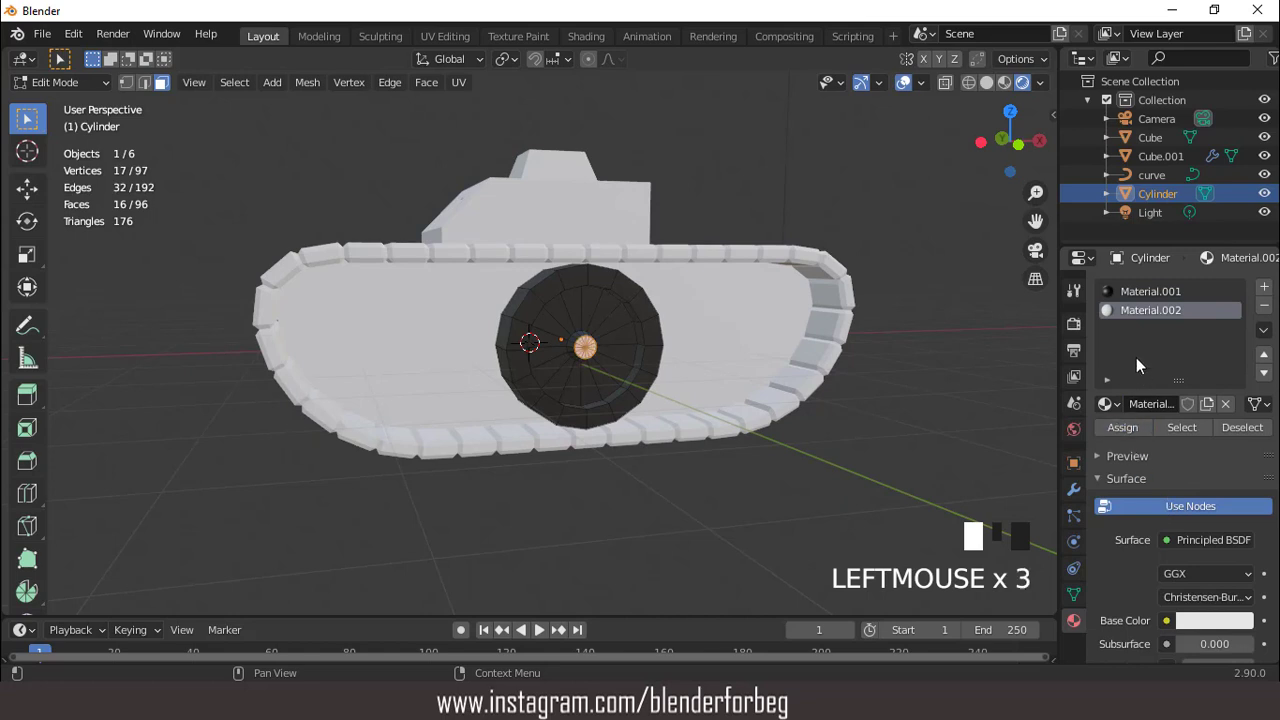
{"action": "key", "text": "ctrl+z"}
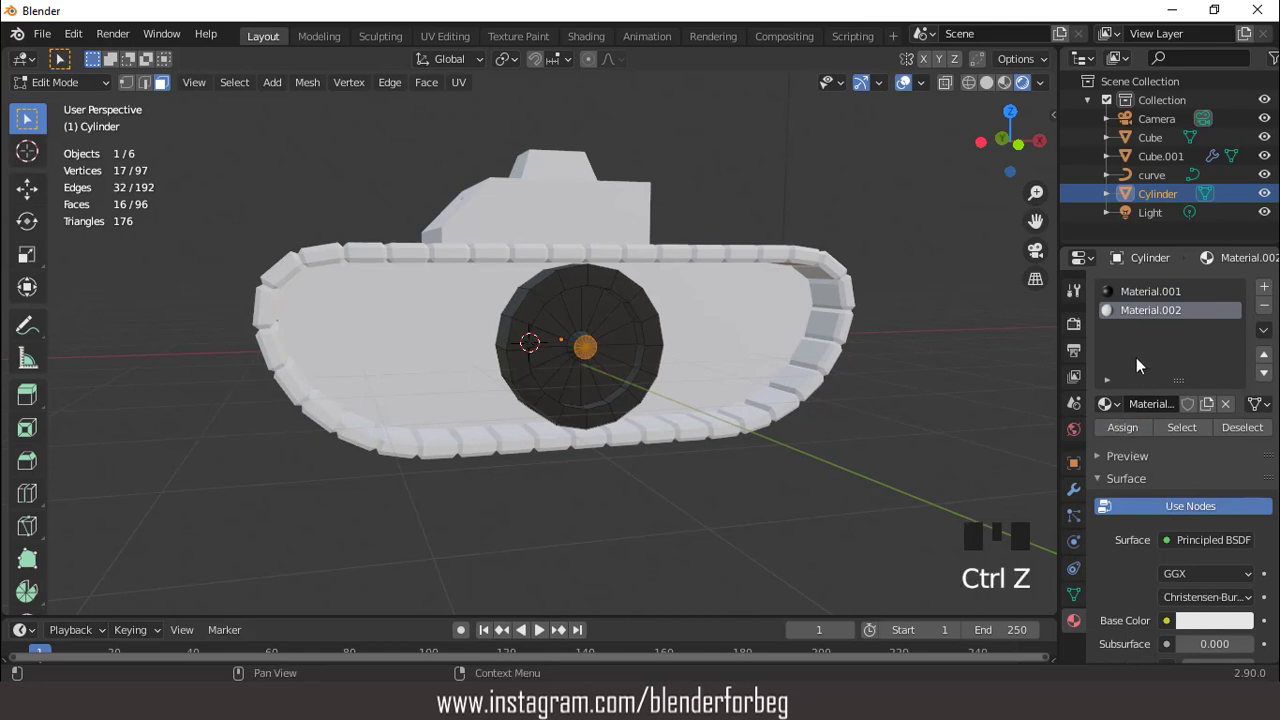
{"action": "right_click", "coordinate": [1005, 453]}
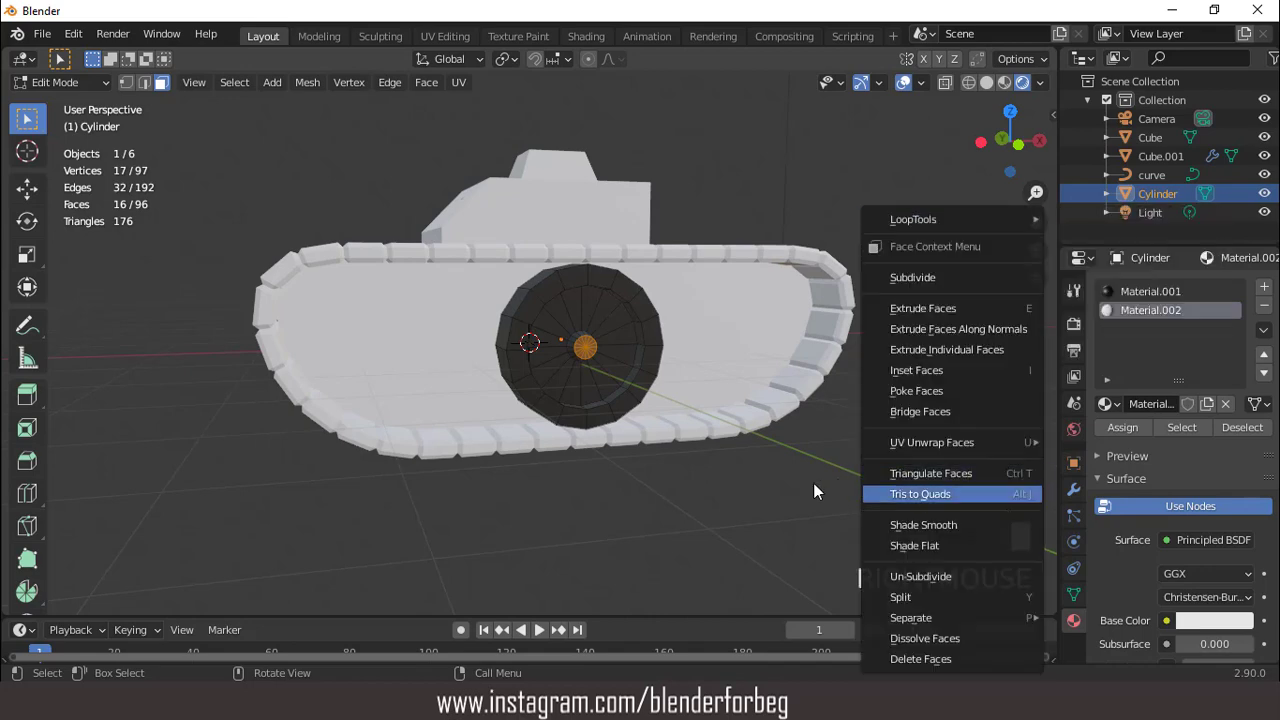
{"action": "key", "text": "Escape"}
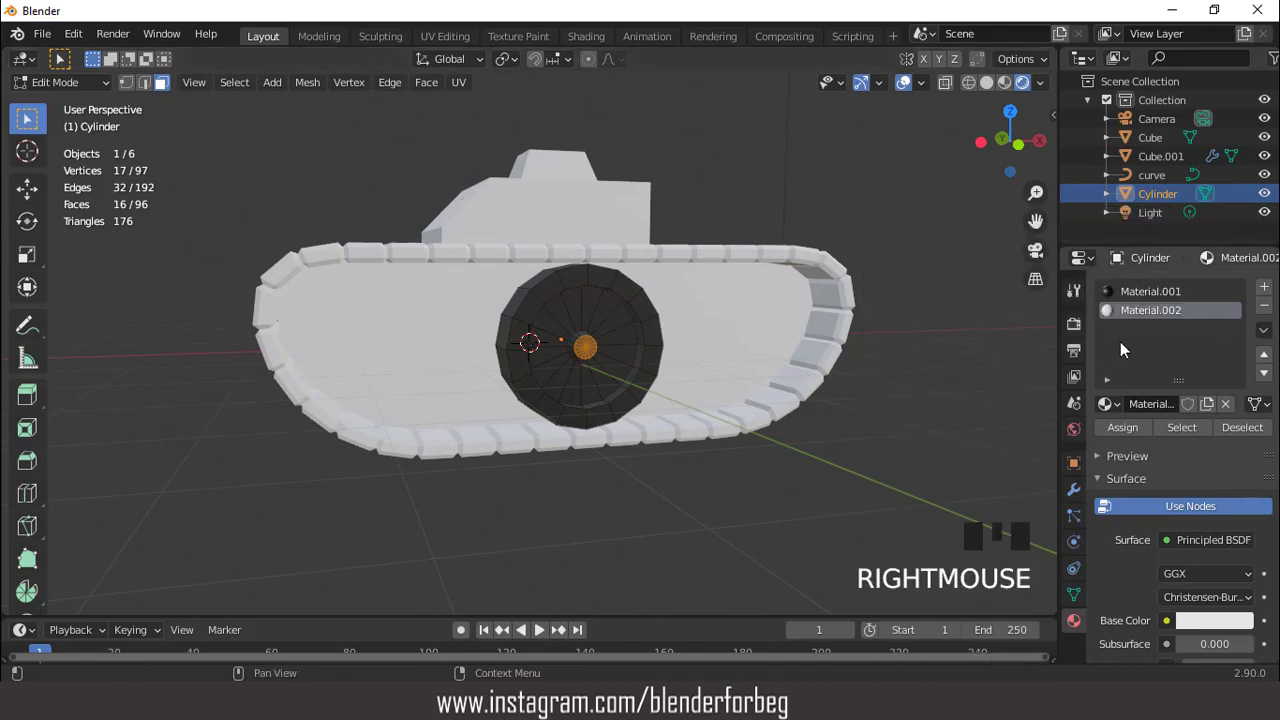
Select the ring of recessed faces around the hub and assign the second, white material to it.
{"action": "scroll", "coordinate": [623, 314], "scroll_direction": "up", "scroll_amount": 2}
{"action": "middle_click_drag", "start_coordinate": [623, 314], "coordinate": [577, 314]}
{"action": "left_click", "coordinate": [577, 314]}
{"action": "left_click", "coordinate": [577, 314], "text": "alt"}
{"action": "left_click", "coordinate": [1150, 310]}
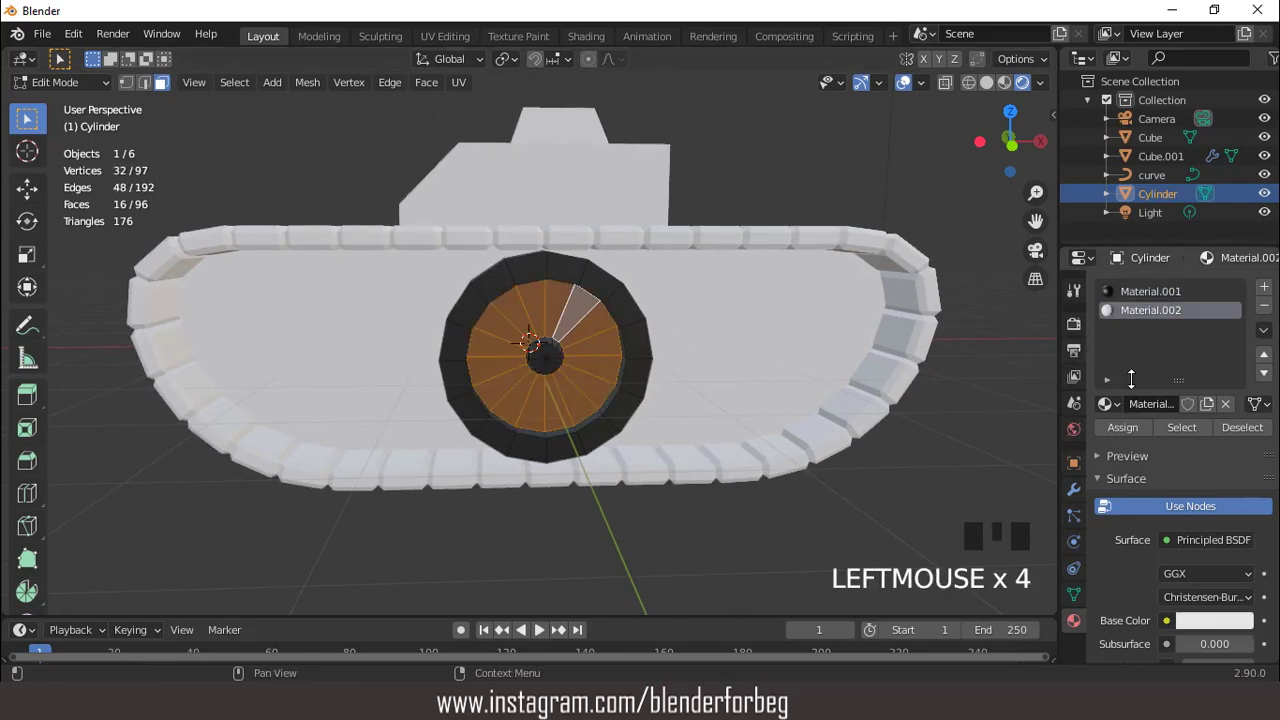
{"action": "left_click", "coordinate": [1124, 427]}
Preview the coloured wheel with overlays off, restore the overlays, and return to Solid shading.
{"action": "scroll", "coordinate": [663, 323], "scroll_direction": "down", "scroll_amount": 2}
{"action": "middle_click_drag", "start_coordinate": [663, 323], "coordinate": [760, 249]}
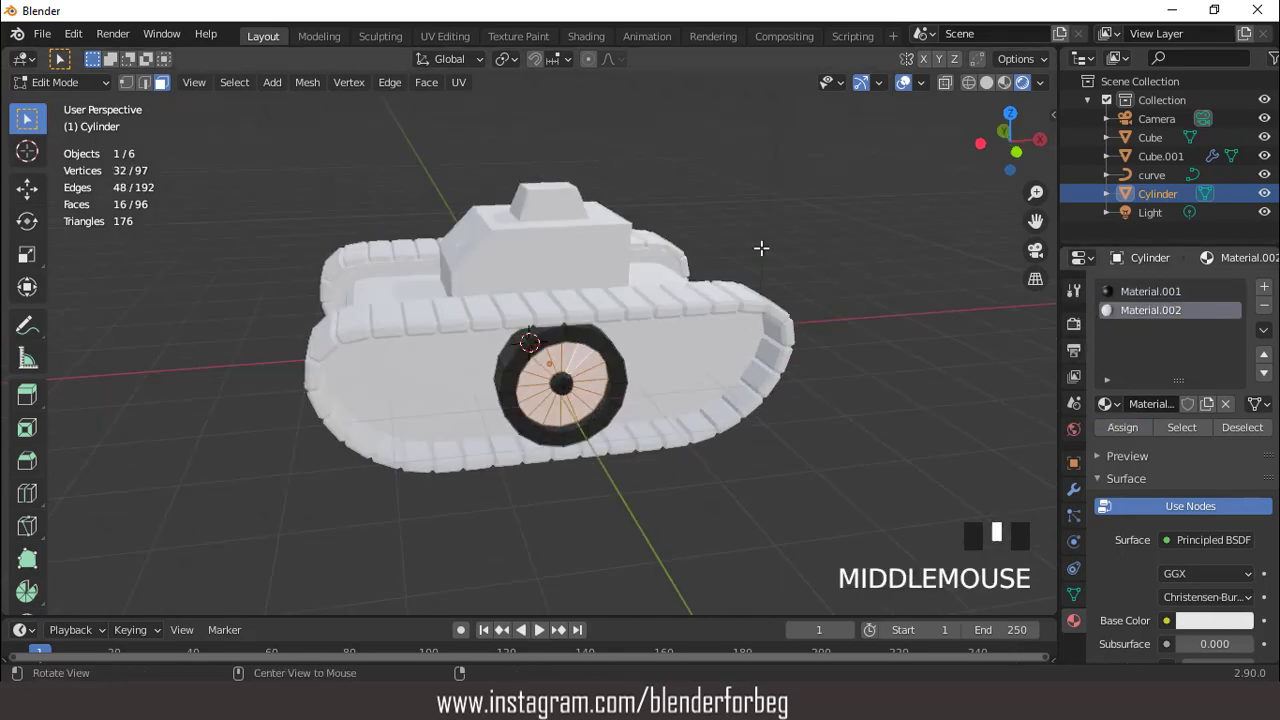
{"action": "left_click", "coordinate": [903, 83]}
{"action": "left_click", "coordinate": [903, 83]}
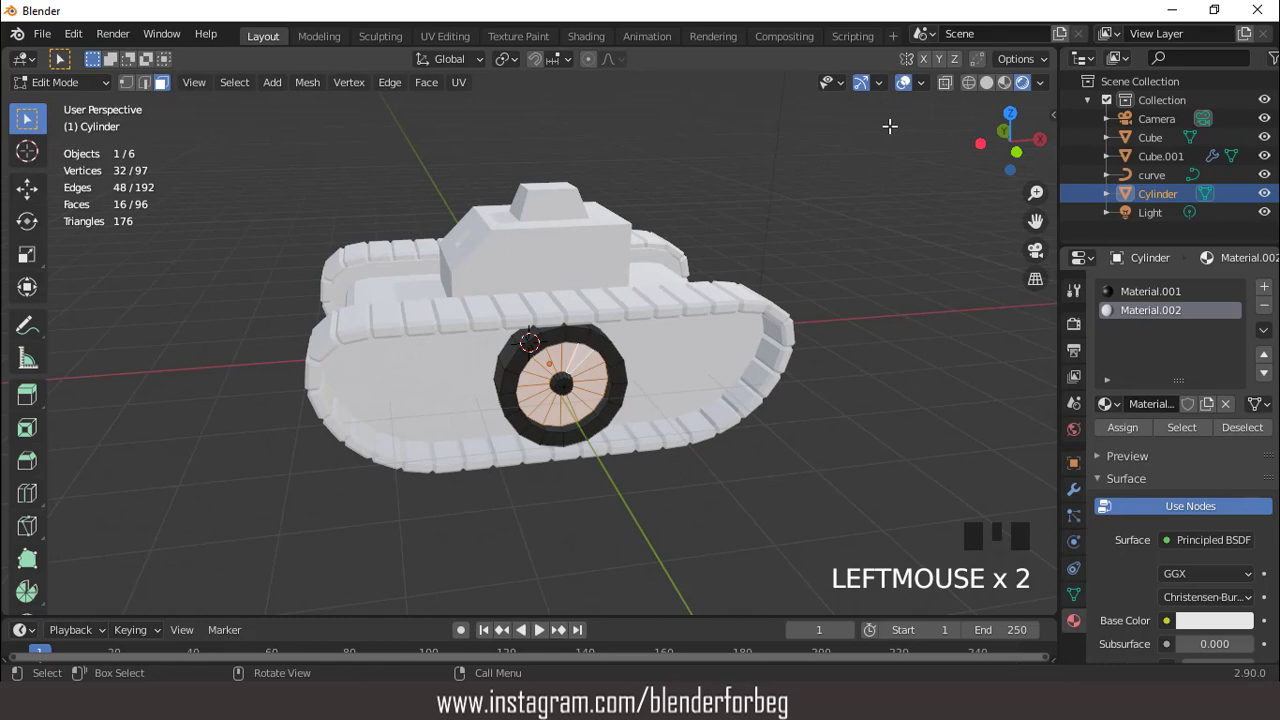
{"action": "left_click", "coordinate": [986, 83]}
Return to Object Mode and add an Array modifier to the wheel with a count of 3.
{"action": "scroll", "coordinate": [677, 324], "scroll_direction": "up", "scroll_amount": 1}
{"action": "key", "text": "KP_1"}
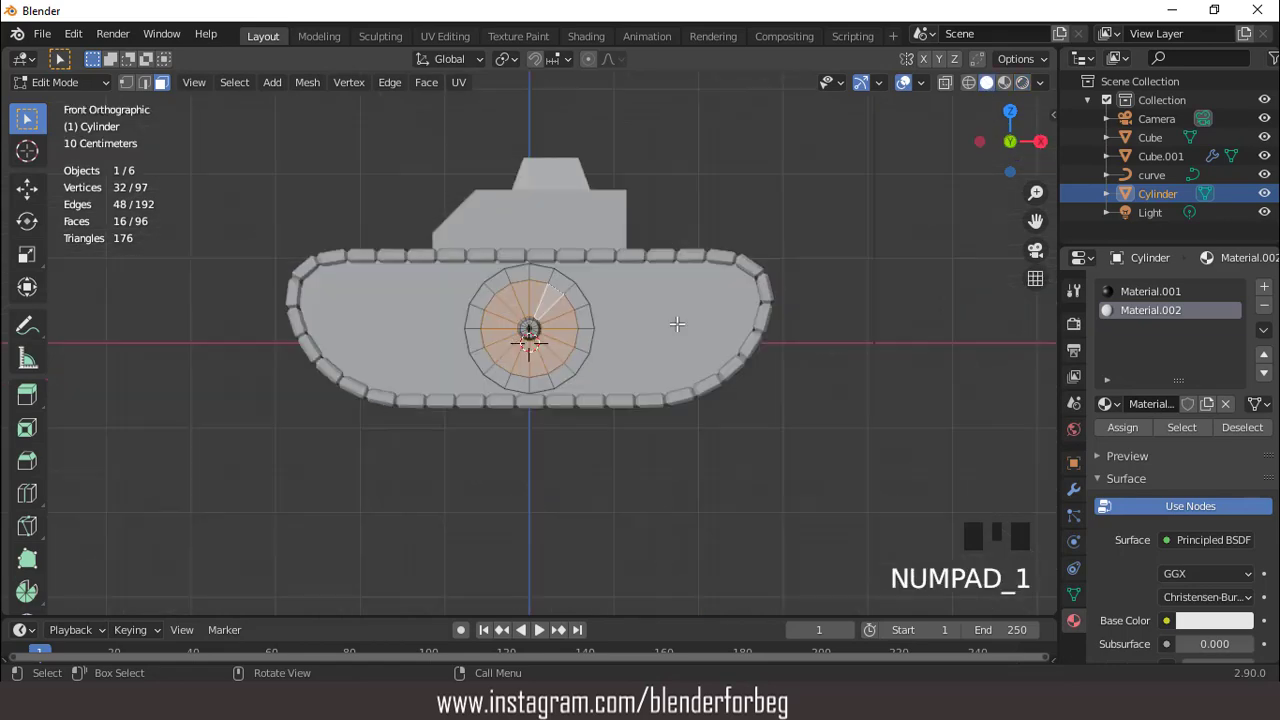
{"action": "key", "text": "Tab"}
{"action": "left_click", "coordinate": [1073, 489]}
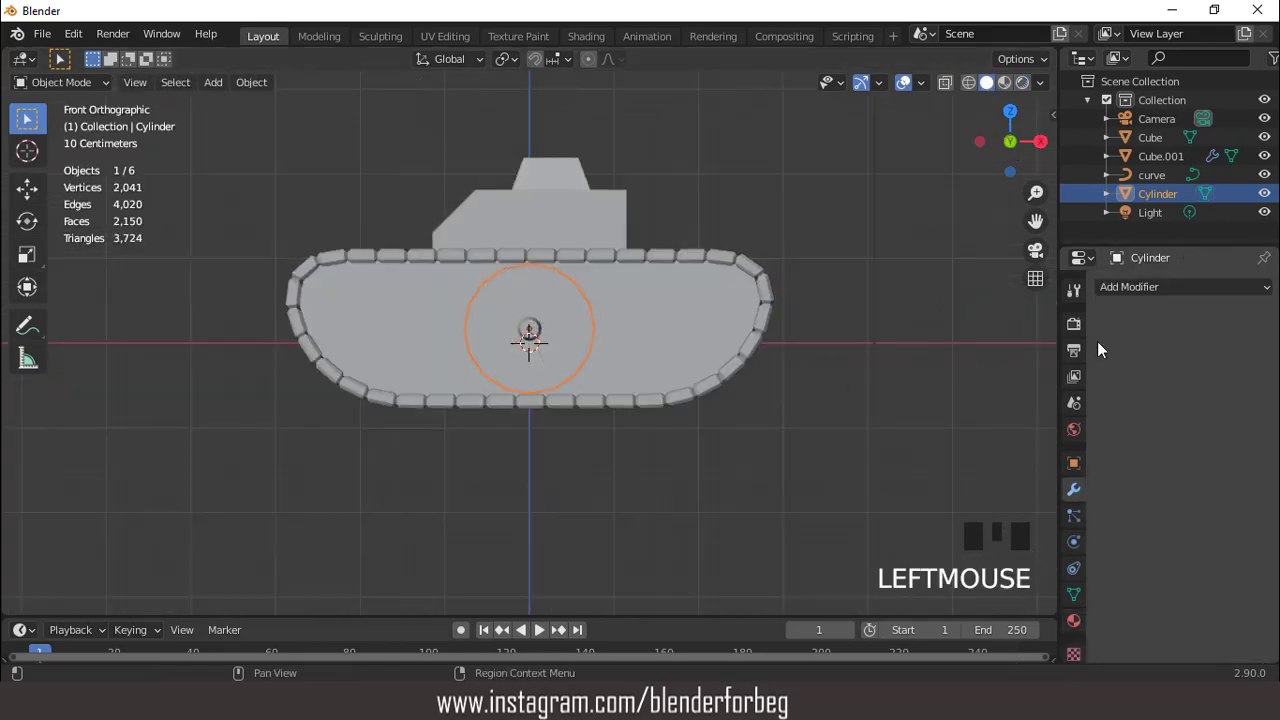
{"action": "left_click", "coordinate": [1108, 285]}
{"action": "left_click", "coordinate": [904, 328]}
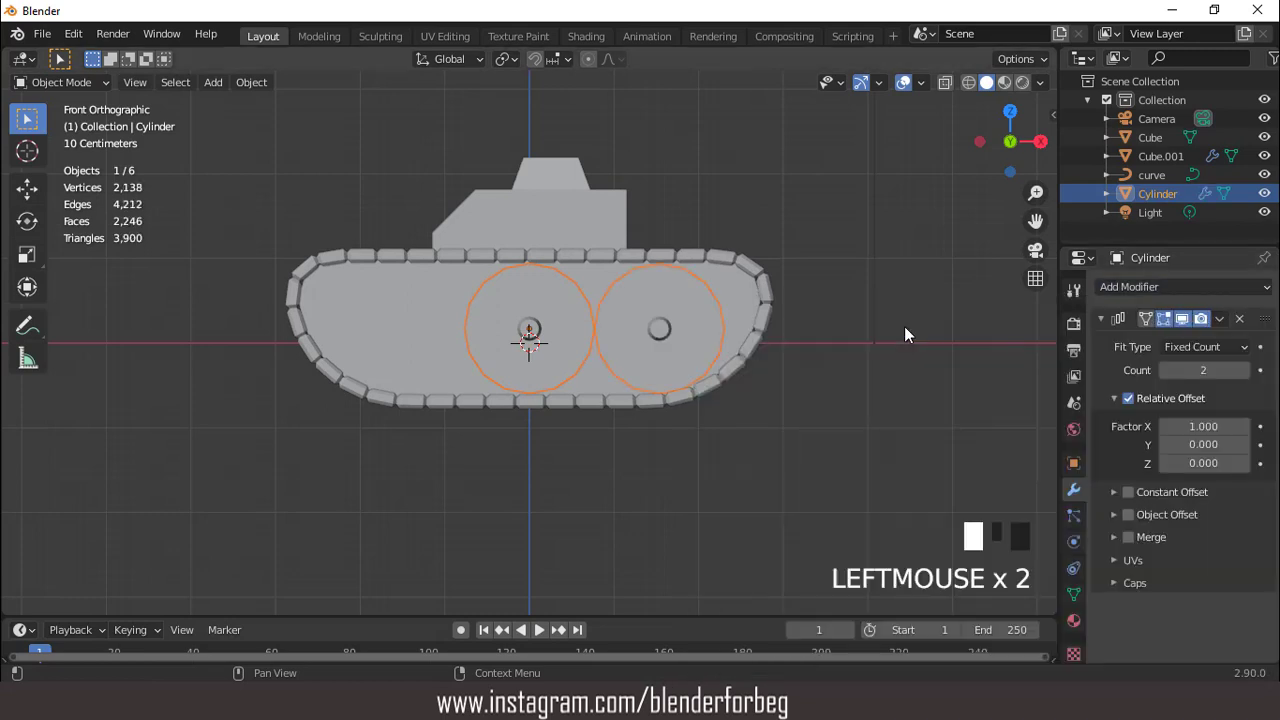
{"action": "left_click", "coordinate": [1244, 371]}
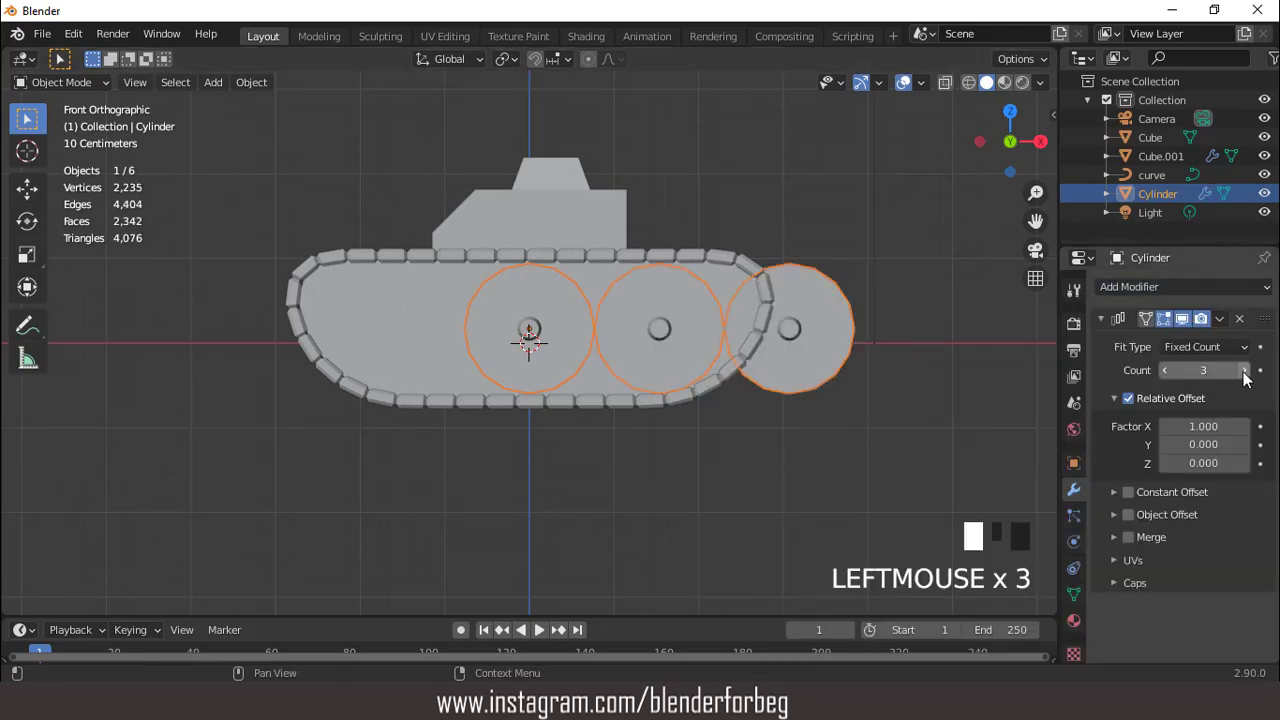
Apply the wheel's Array modifier and set the three-wheel object's origin to its geometry.
{"action": "left_click", "coordinate": [1219, 319]}
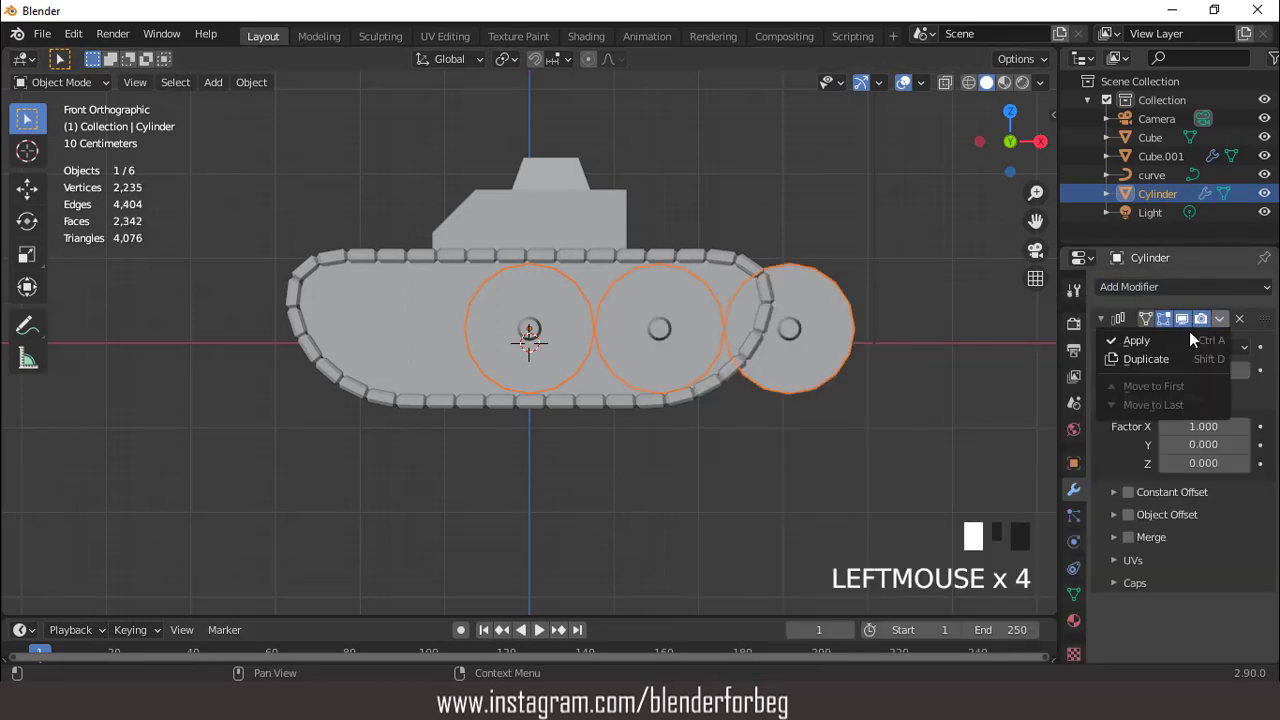
{"action": "left_click", "coordinate": [1113, 342]}
{"action": "right_click", "coordinate": [567, 317]}
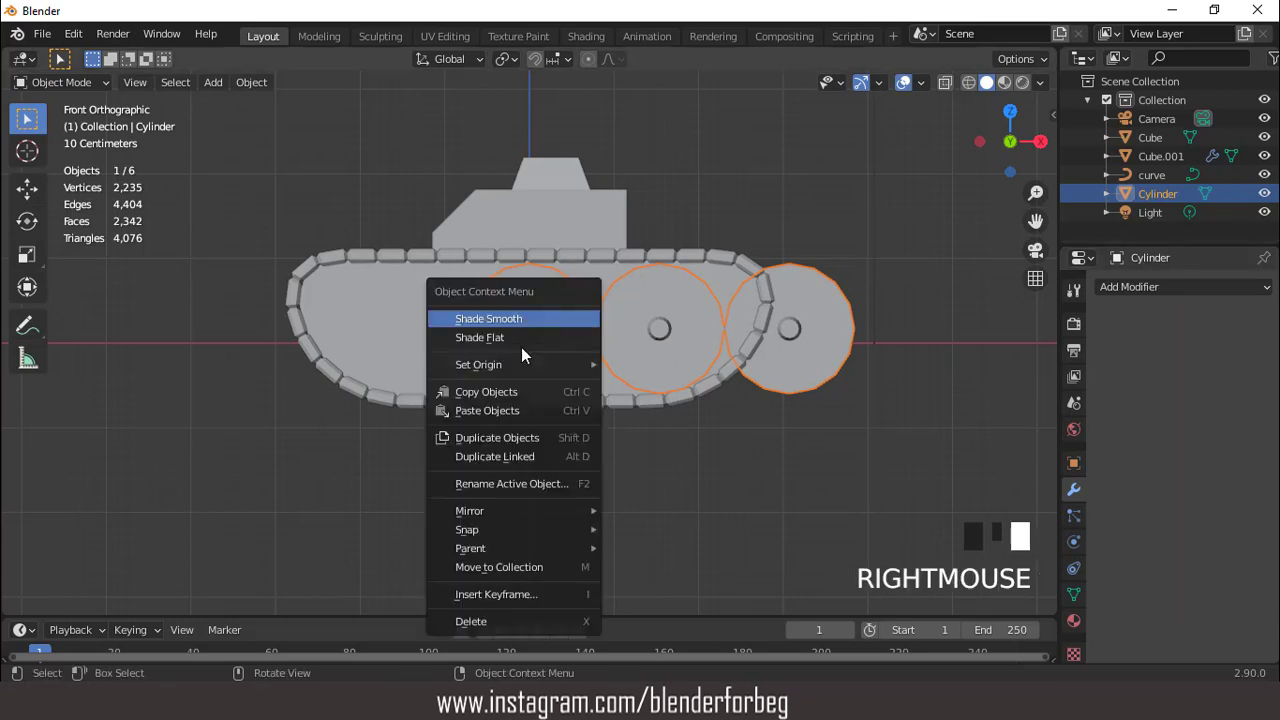
{"action": "mouse_move", "coordinate": [513, 367]}
{"action": "left_click", "coordinate": [648, 384]}
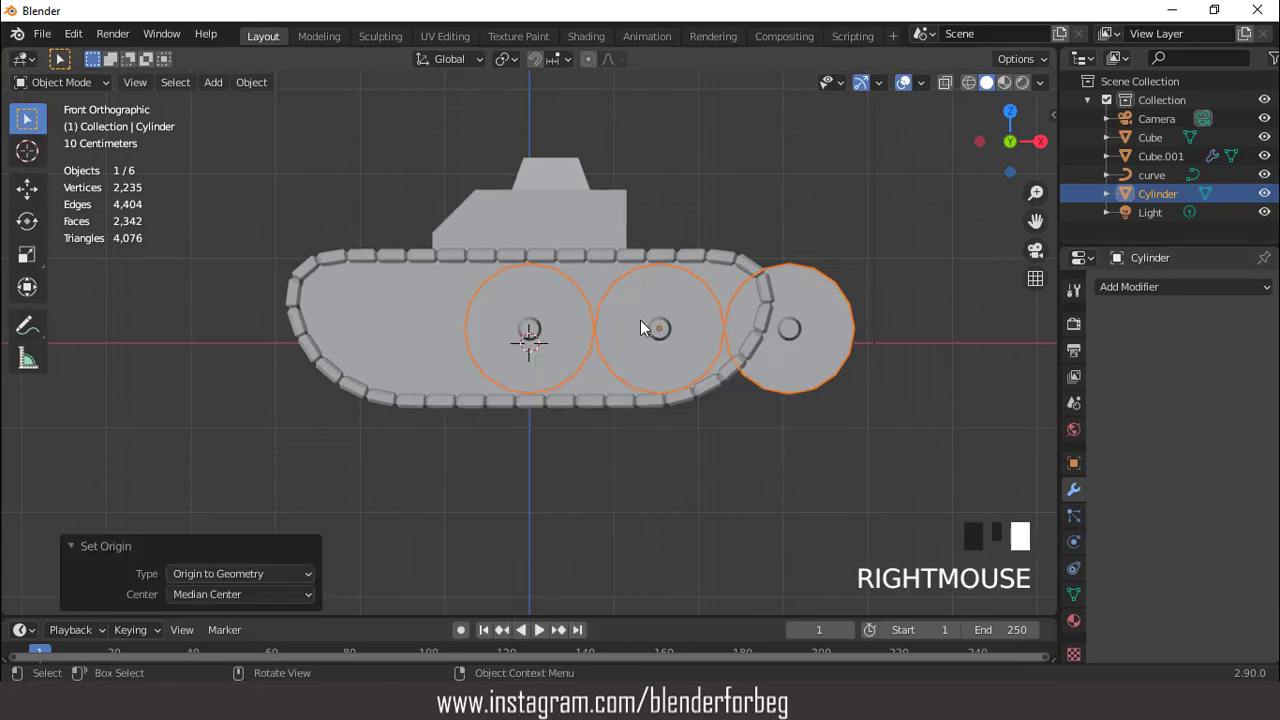
Snap the three-wheel object to the 3D cursor and raise it about 0.18 m along Z to centre it within the track.
{"action": "key", "text": "shift+s"}
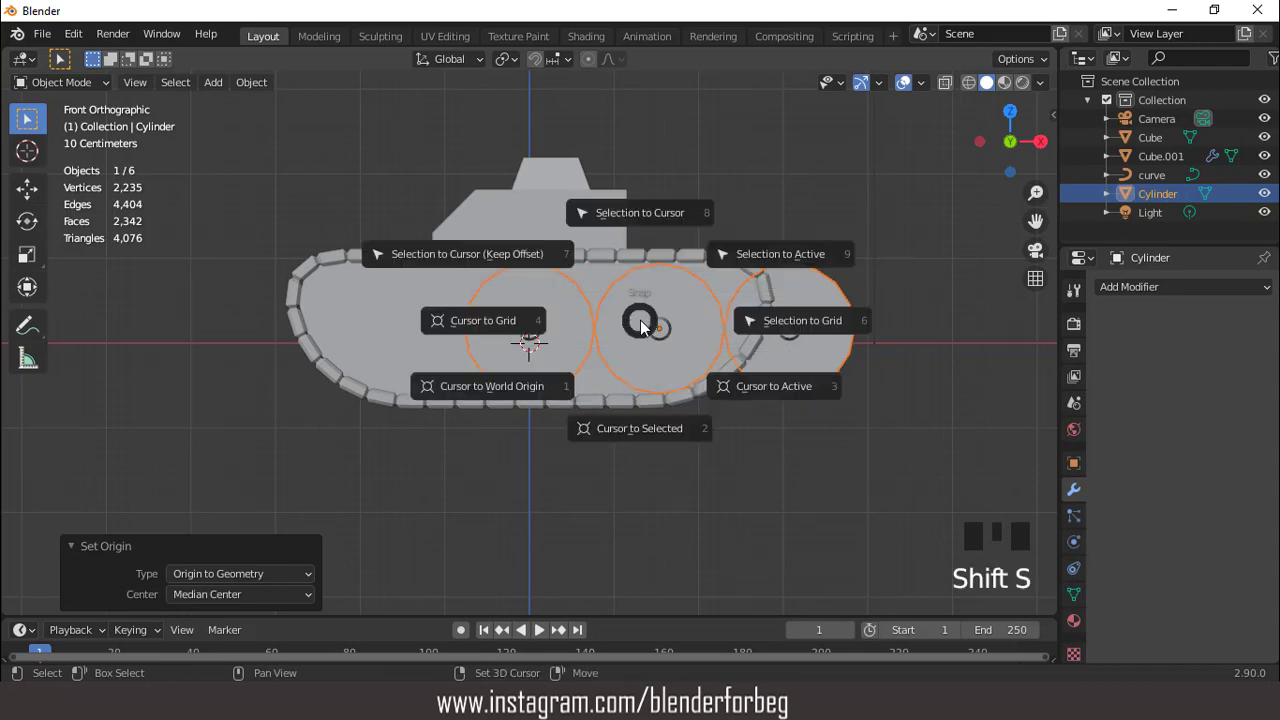
{"action": "left_click", "coordinate": [622, 214]}
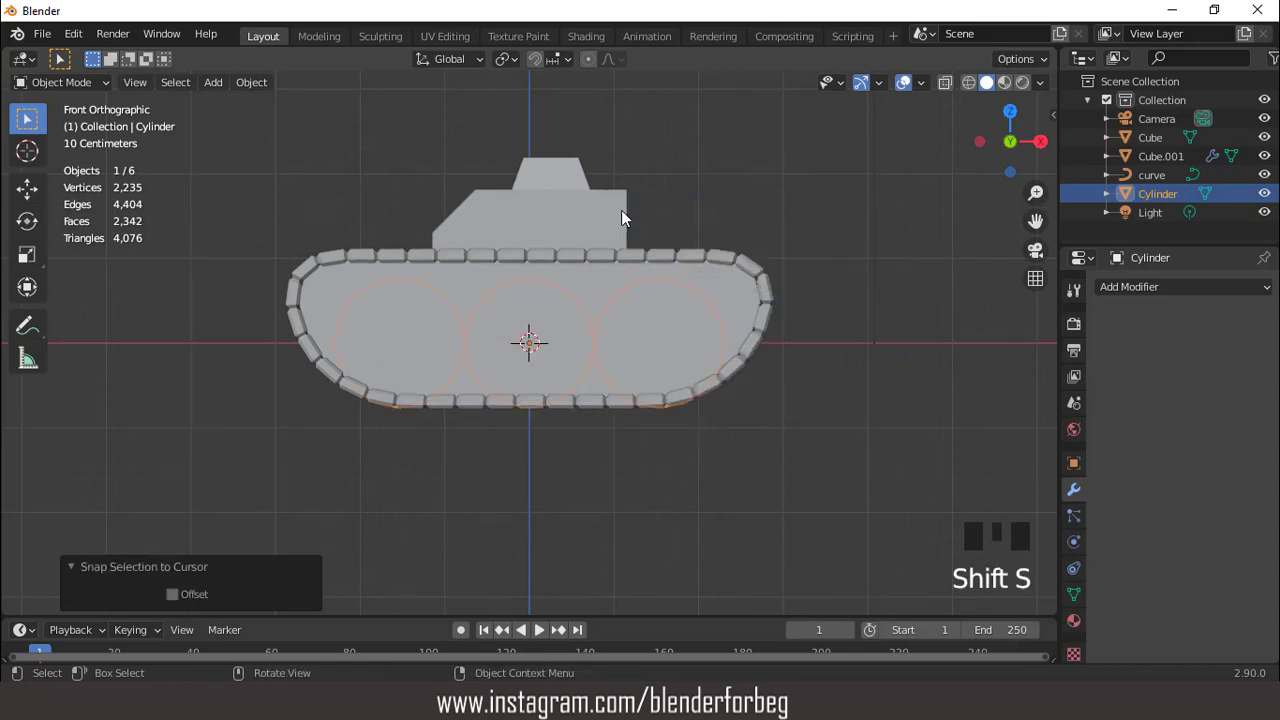
{"action": "scroll", "coordinate": [585, 350], "scroll_direction": "up", "scroll_amount": 3}
{"action": "key", "text": "g"}
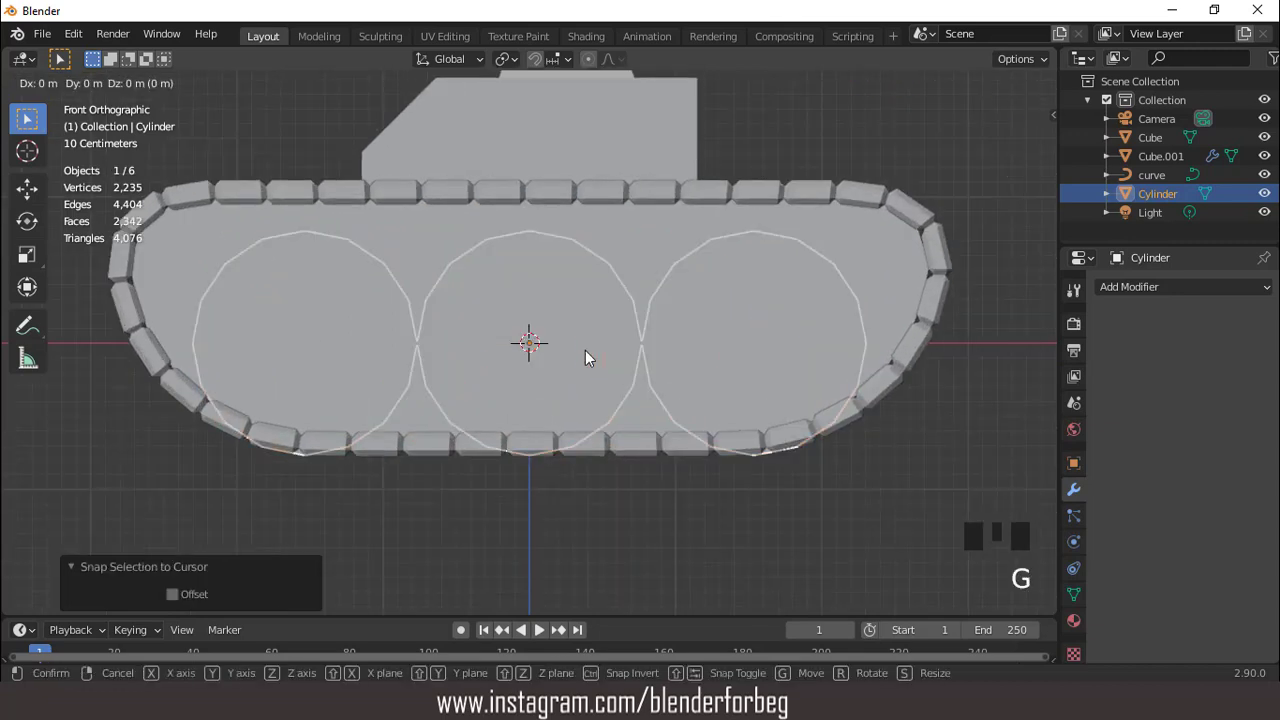
{"action": "key", "text": "z"}
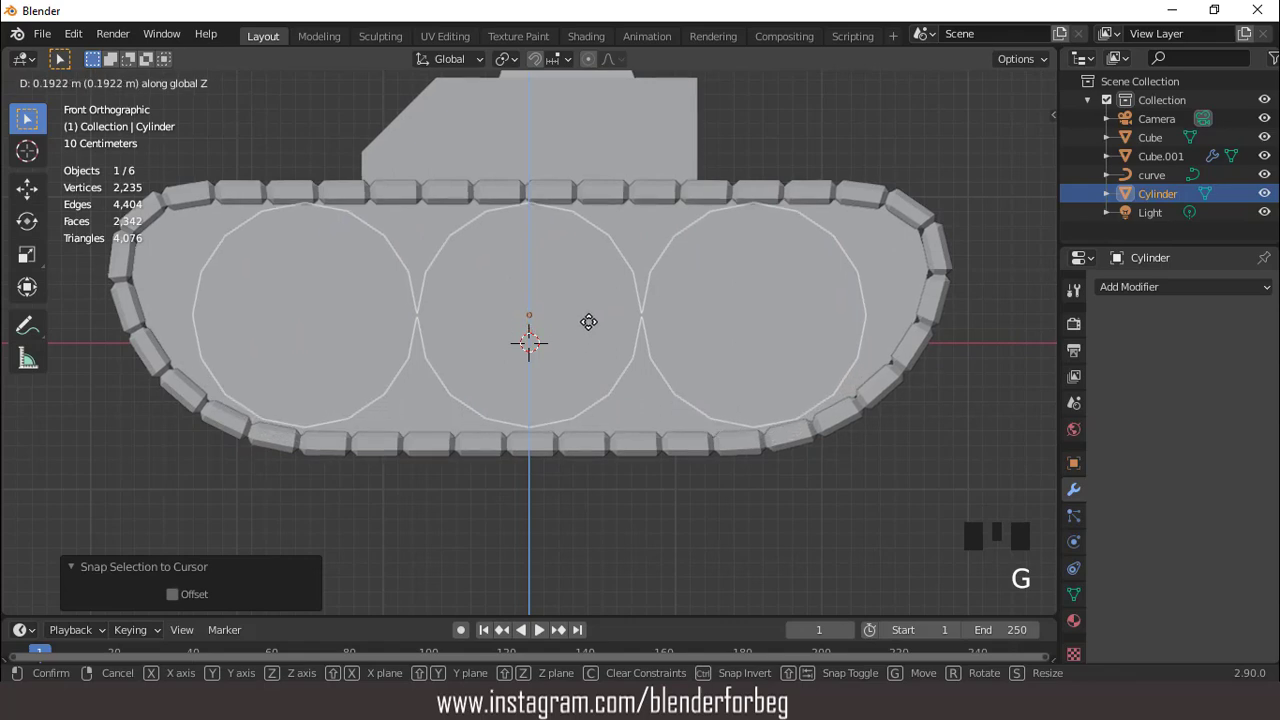
{"action": "left_click", "coordinate": [589, 324]}
{"action": "scroll", "coordinate": [589, 324], "scroll_direction": "down", "scroll_amount": 1}
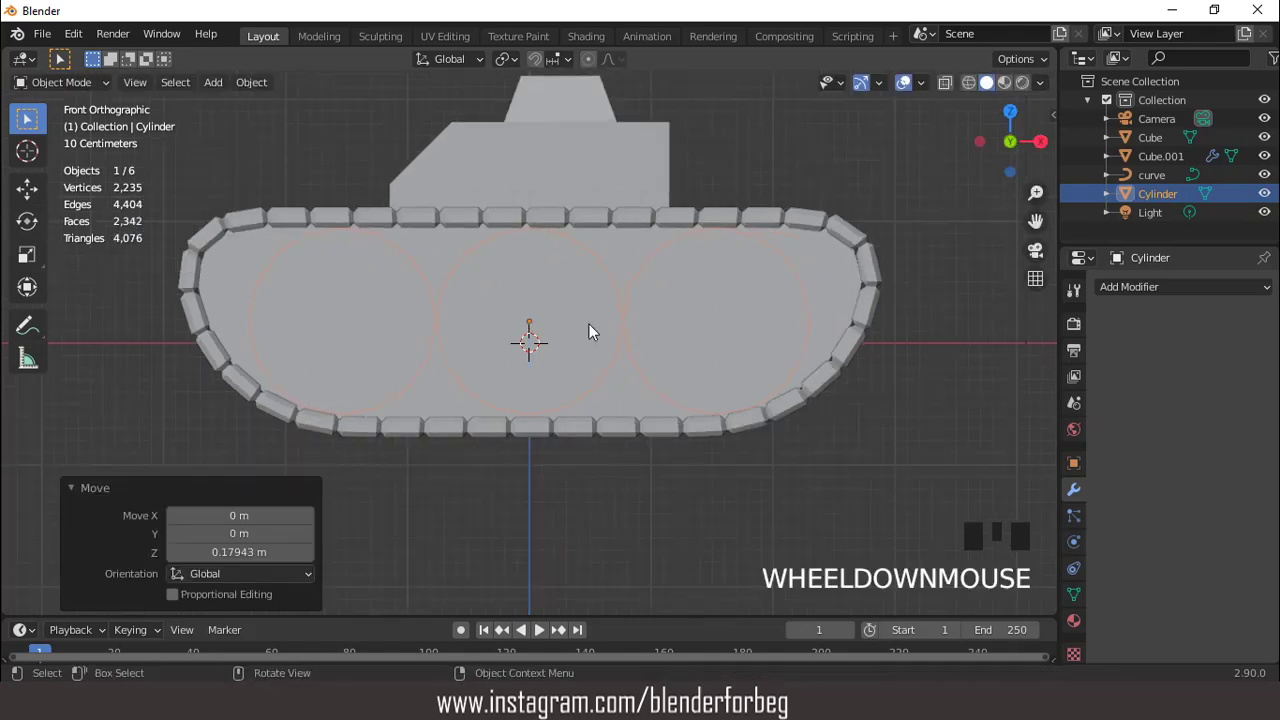
Move the wheels about -1.86 m along Y into the near track and apply all their transforms.
{"action": "key", "text": "KP_7"}
{"action": "scroll", "coordinate": [589, 324], "scroll_direction": "down", "scroll_amount": 2}
{"action": "key", "text": "g"}
{"action": "key", "text": "y"}
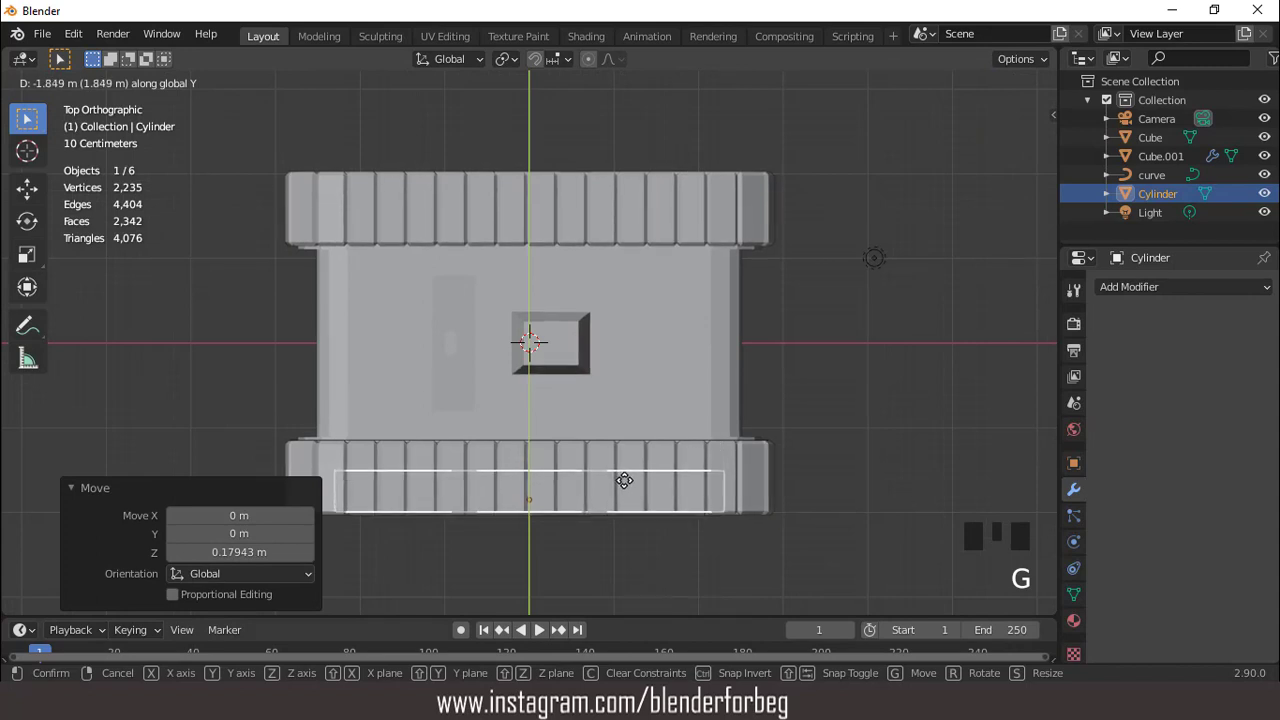
{"action": "left_click", "coordinate": [624, 480]}
{"action": "key", "text": "KP_1"}
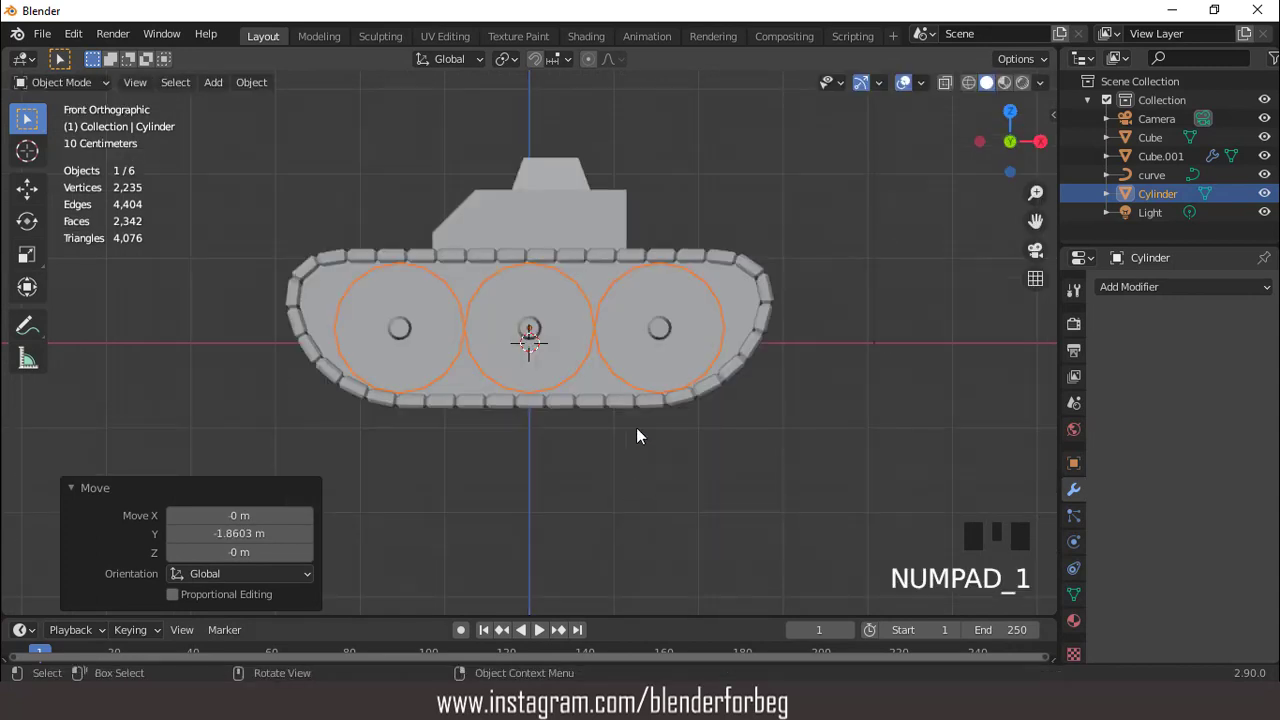
{"action": "scroll", "coordinate": [637, 350], "scroll_direction": "up", "scroll_amount": 1}
{"action": "key", "text": "ctrl+a"}
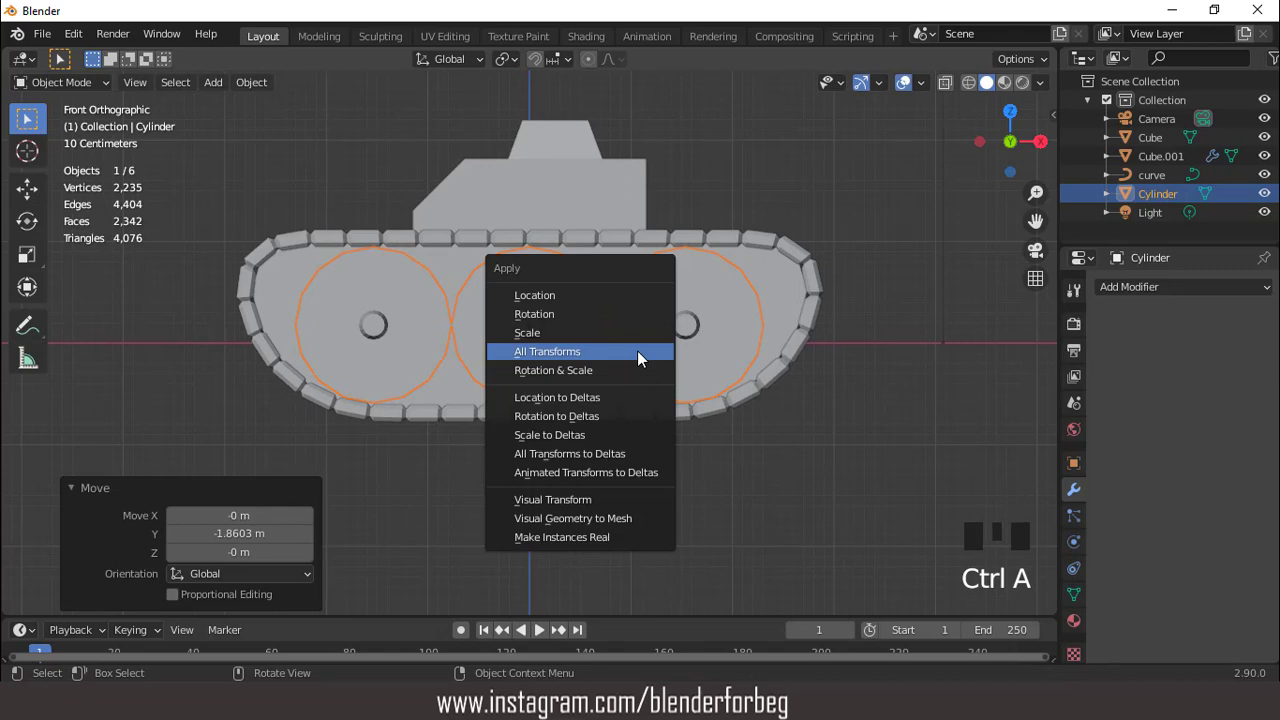
{"action": "left_click", "coordinate": [637, 350]}
Duplicate the wheel at the +X end in place, separate the copy into its own object, and return to Object Mode.
{"action": "key", "text": "Tab"}
{"action": "left_click", "coordinate": [721, 297]}
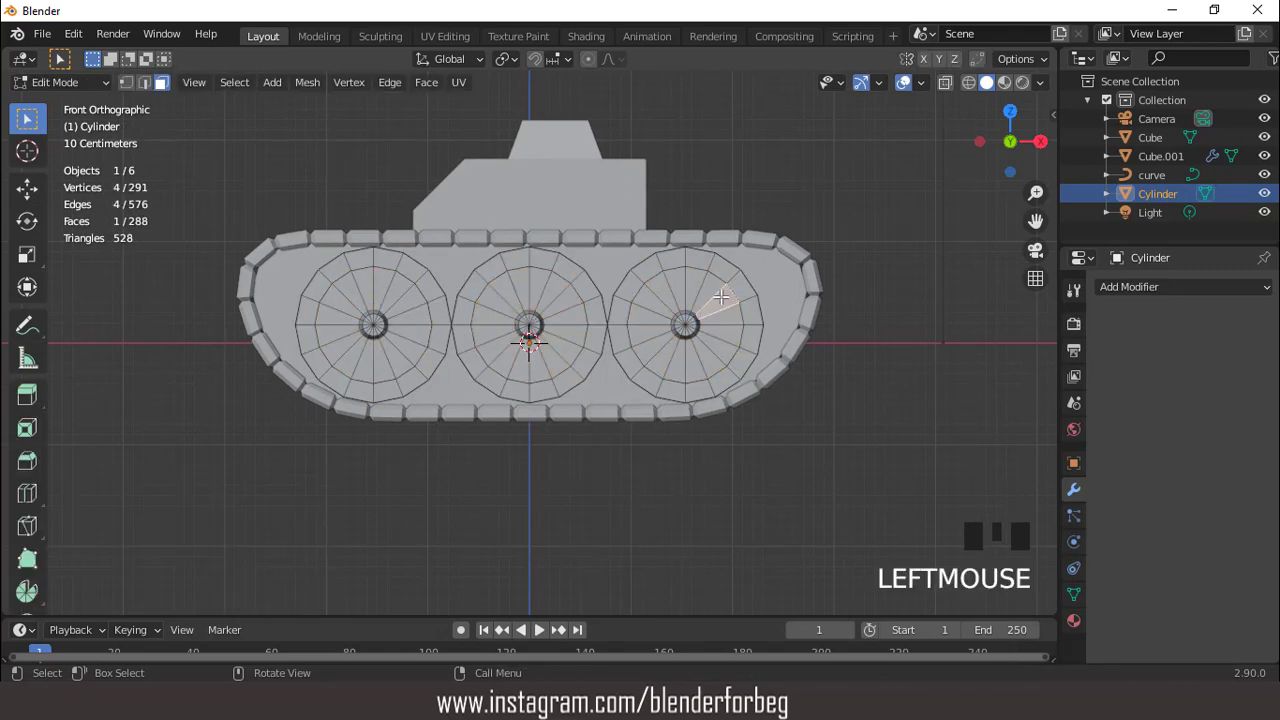
{"action": "key", "text": "l"}
{"action": "key", "text": "shift+d"}
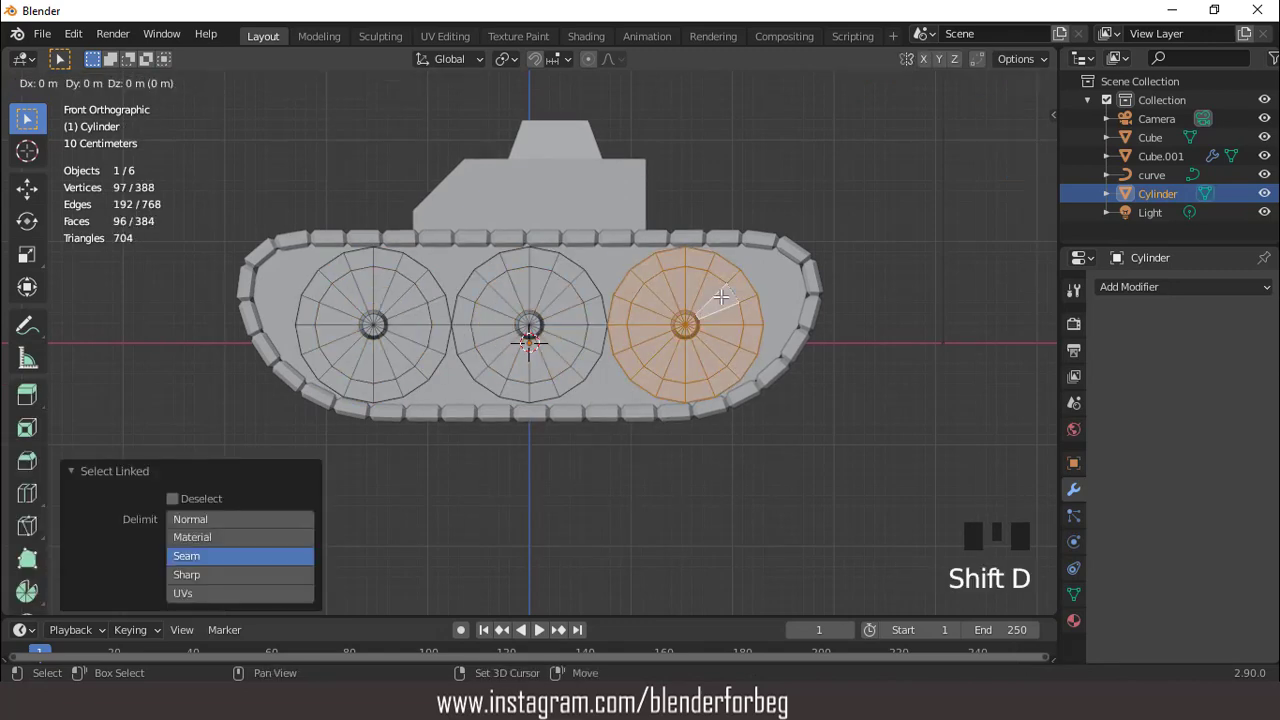
{"action": "right_click", "coordinate": [721, 297]}
{"action": "key", "text": "p"}
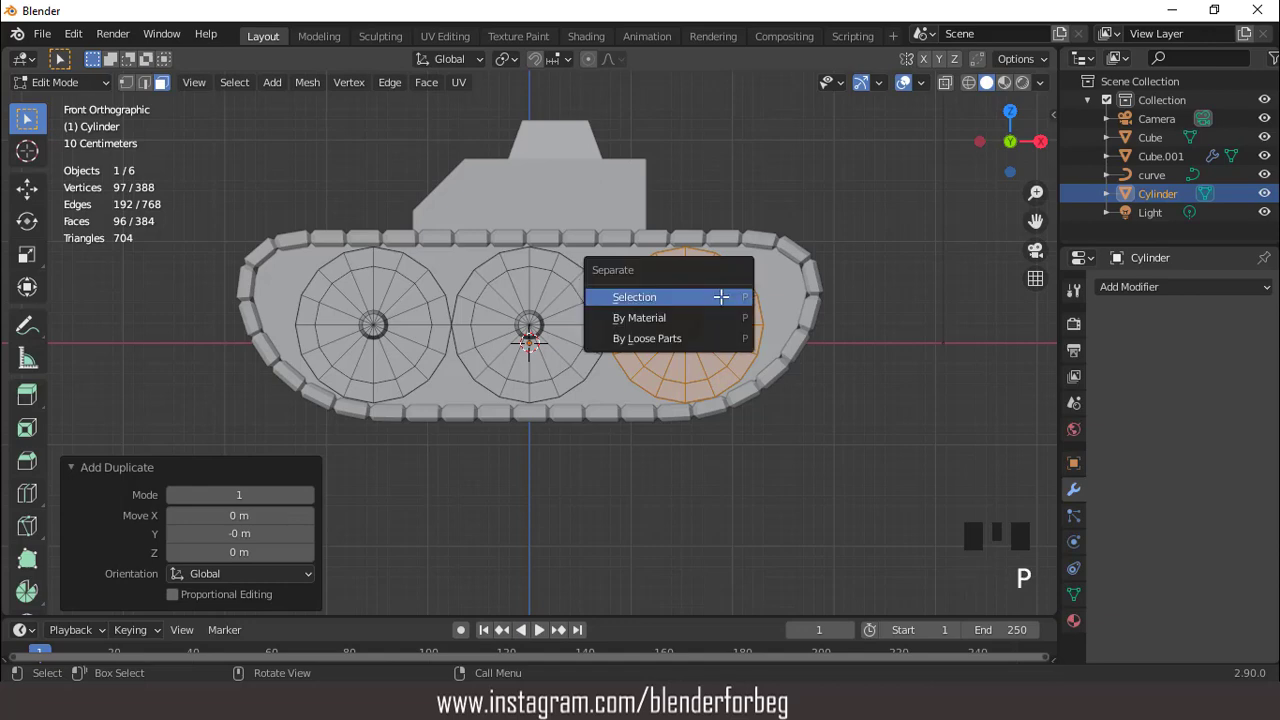
{"action": "left_click", "coordinate": [721, 296]}
{"action": "key", "text": "Tab"}
Select only the separated wheel Cylinder.001 and set its origin to its geometry.
{"action": "left_click", "coordinate": [1150, 212]}
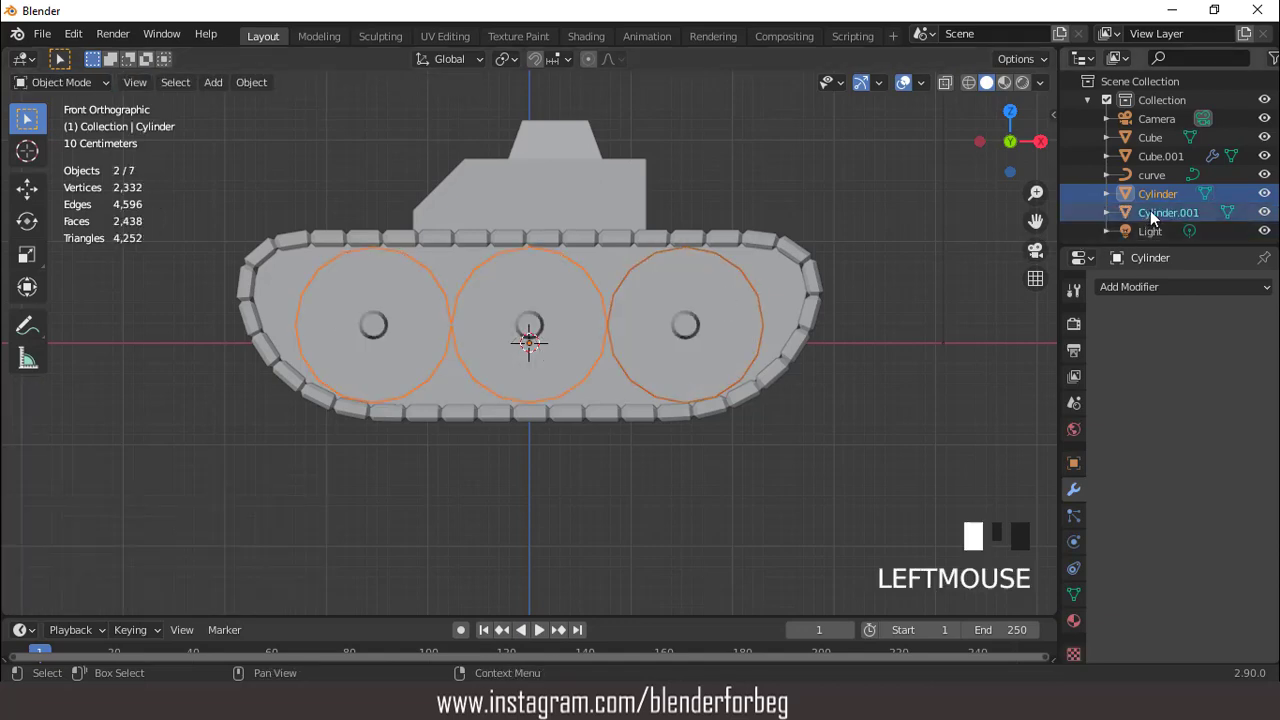
{"action": "key", "text": "s"}
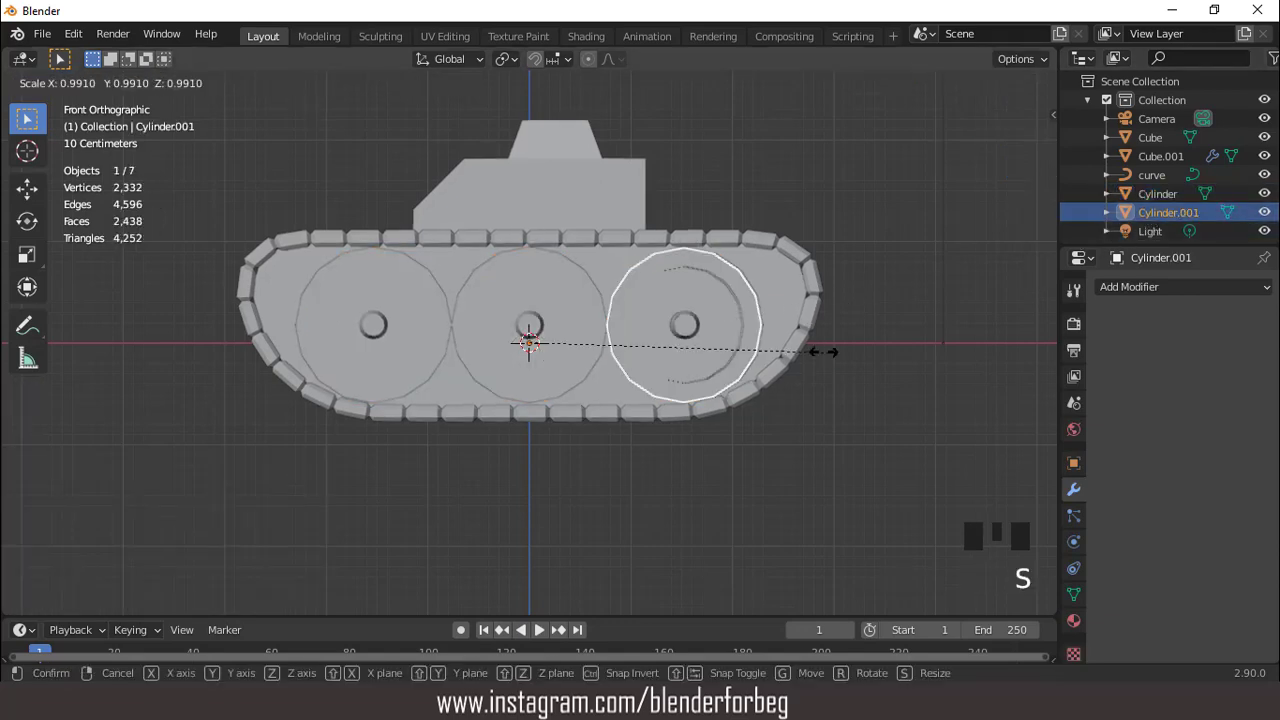
{"action": "right_click", "coordinate": [729, 331]}
{"action": "right_click", "coordinate": [698, 323]}
{"action": "mouse_move", "coordinate": [698, 323]}
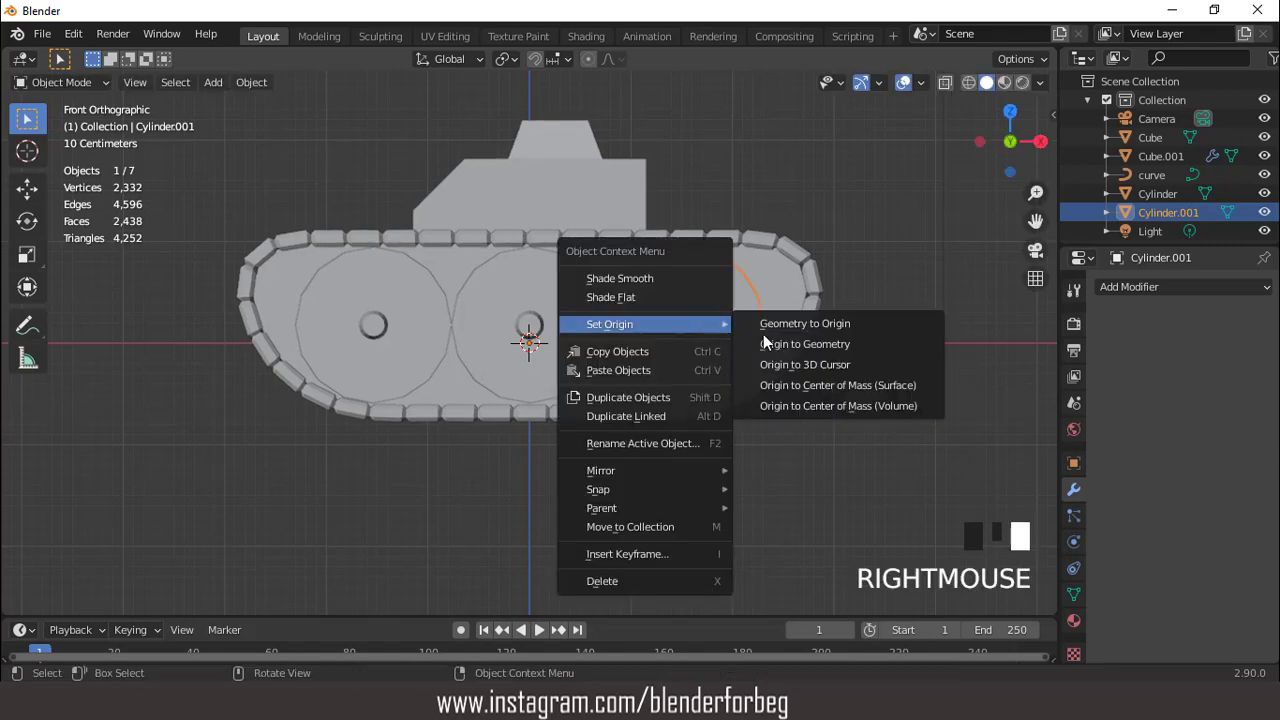
{"action": "left_click", "coordinate": [768, 342]}
Scale the separated wheel to about 0.537 and move it about 0.80 m along X and 0.32 m along Z.
{"action": "key", "text": "s"}
{"action": "left_click", "coordinate": [755, 352]}
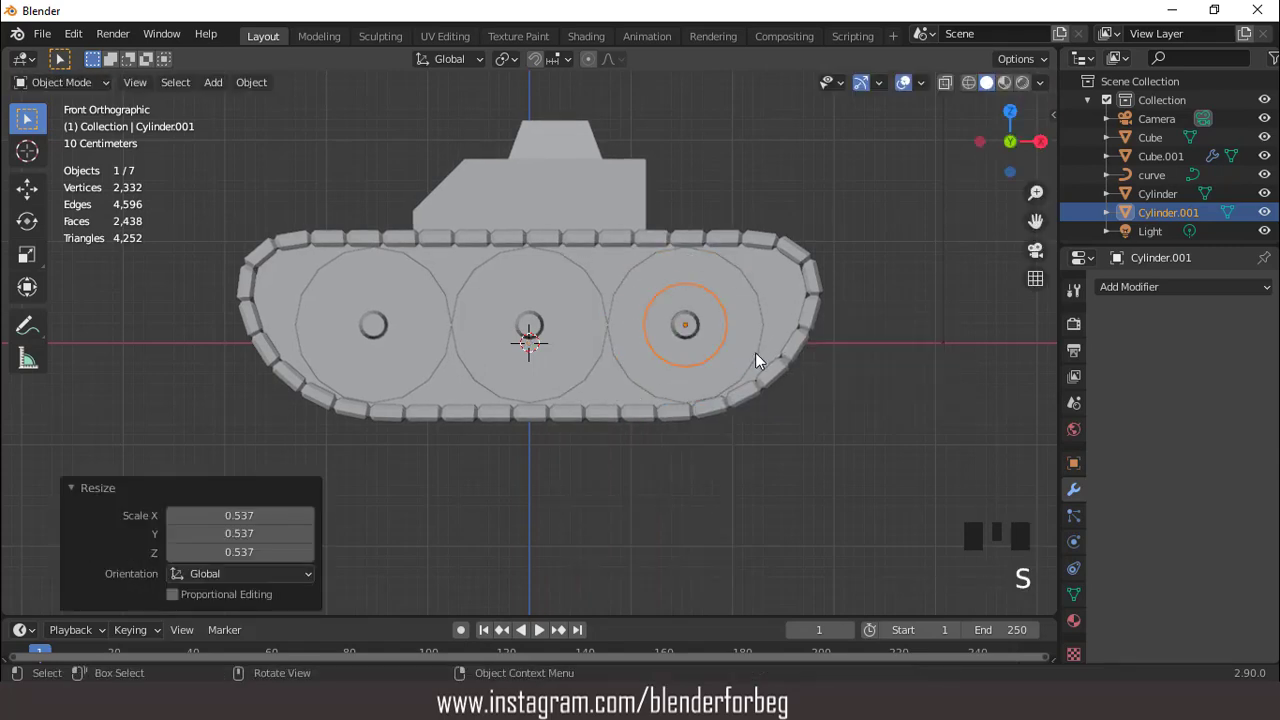
{"action": "key", "text": "g"}
{"action": "left_click", "coordinate": [837, 320]}
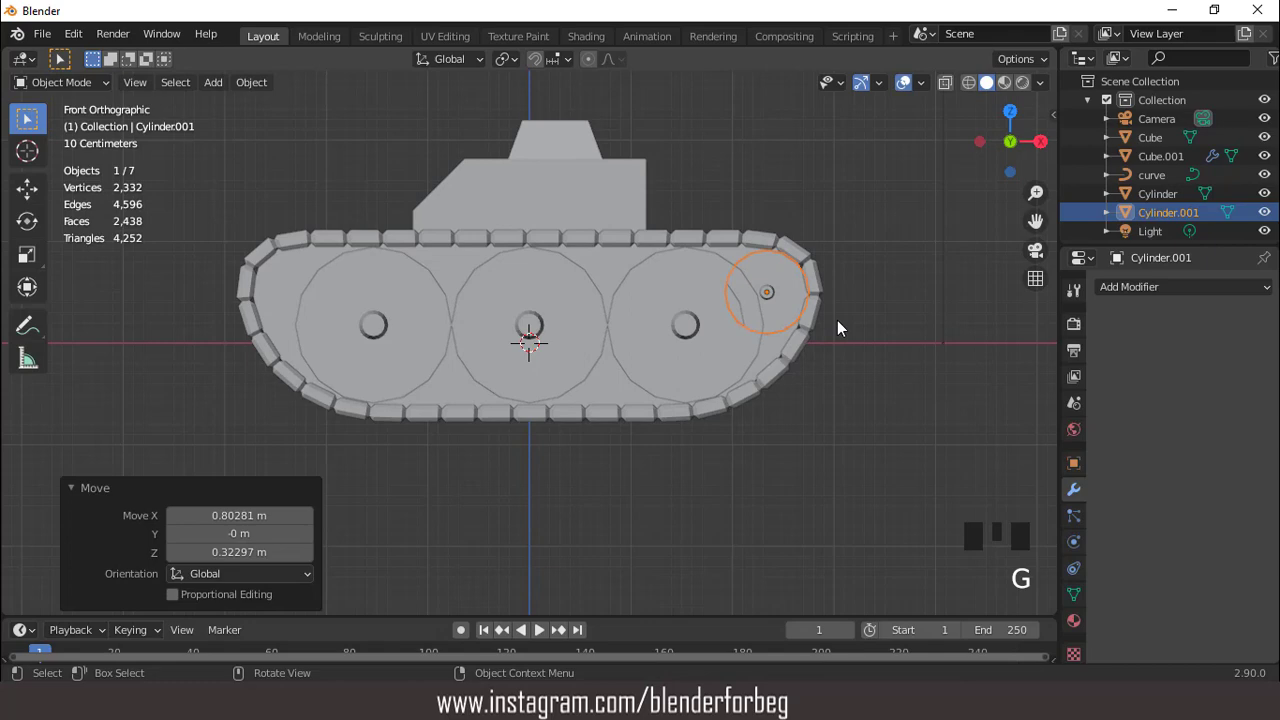
Scale the small wheel by about 0.698 and shift it about 0.067 m along X and 0.052 m along Z.
{"action": "key", "text": "KP_Decimal"}
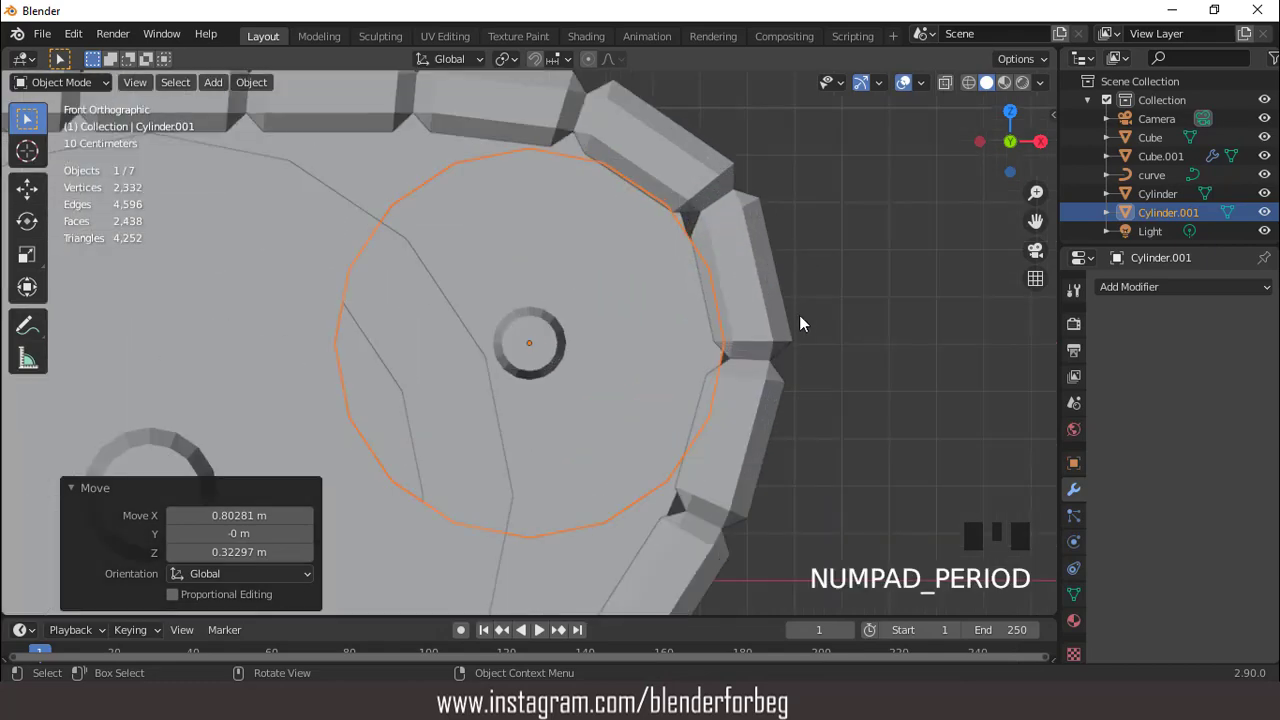
{"action": "scroll", "coordinate": [790, 340], "scroll_direction": "down", "scroll_amount": 2}
{"action": "key", "text": "s"}
{"action": "left_click", "coordinate": [725, 334]}
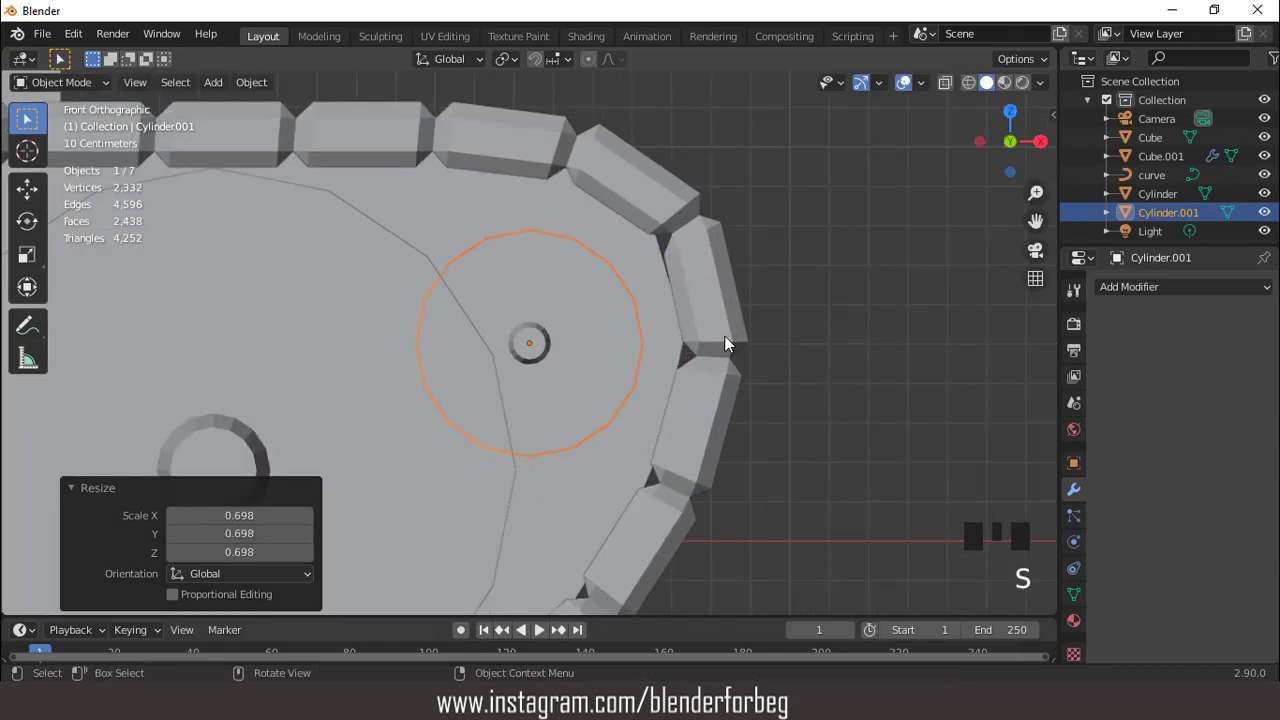
{"action": "key", "text": "g"}
{"action": "left_click", "coordinate": [756, 309]}
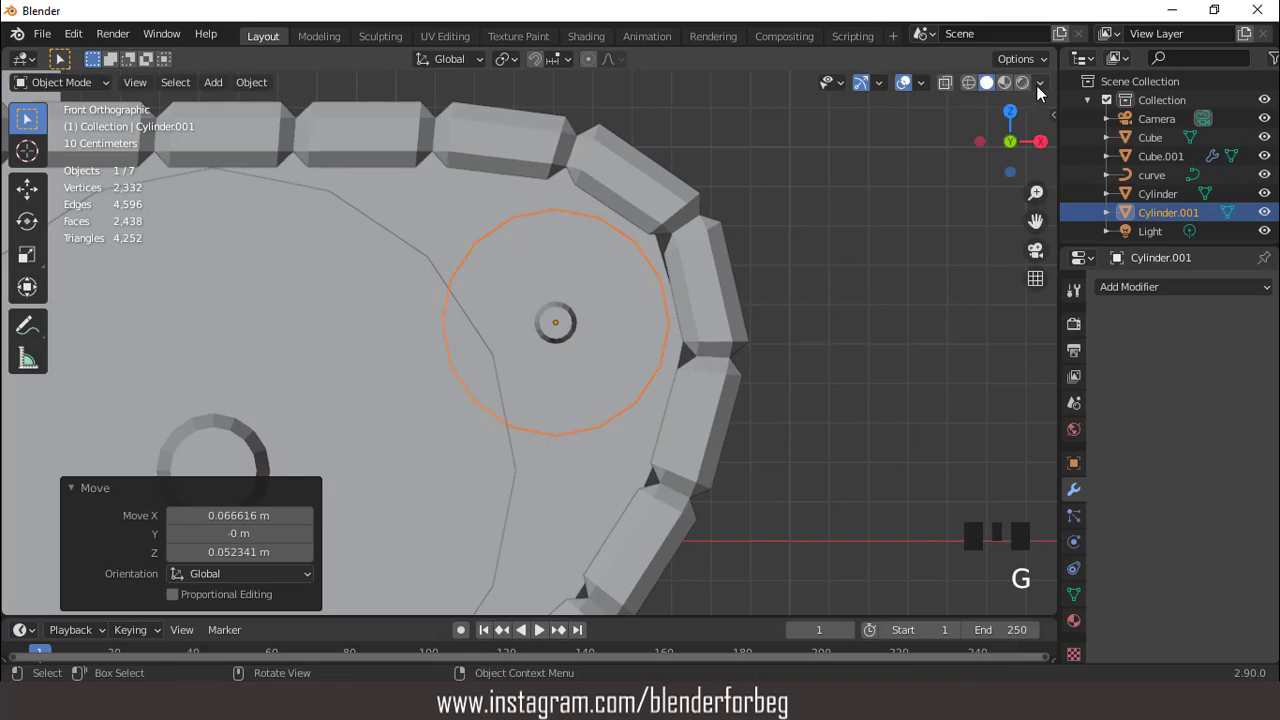
Enable Shadow and Cavity in the viewport's solid shading options.
{"action": "left_click", "coordinate": [1039, 83]}
{"action": "left_click", "coordinate": [933, 483]}
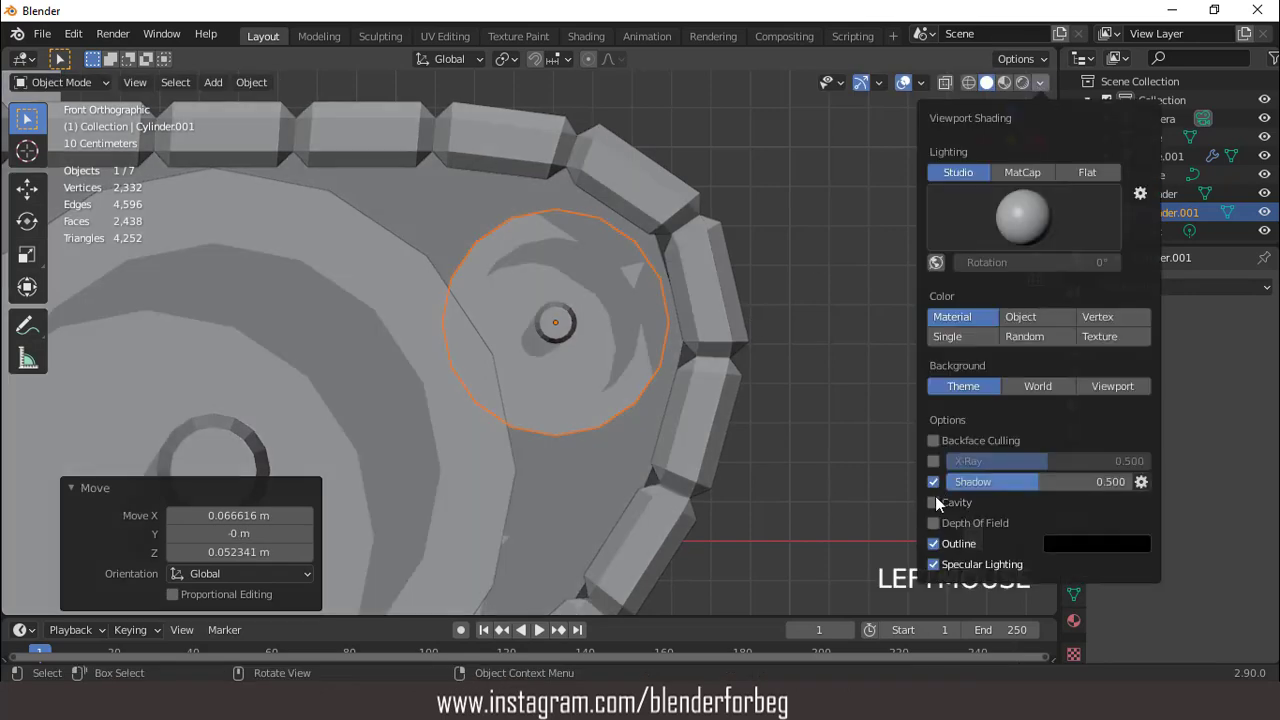
Fit the small wheel into the track's upper corner by scaling it about 0.888 and 0.940, repositioning it, and raising it about 0.024 m.
{"action": "key", "text": "s"}
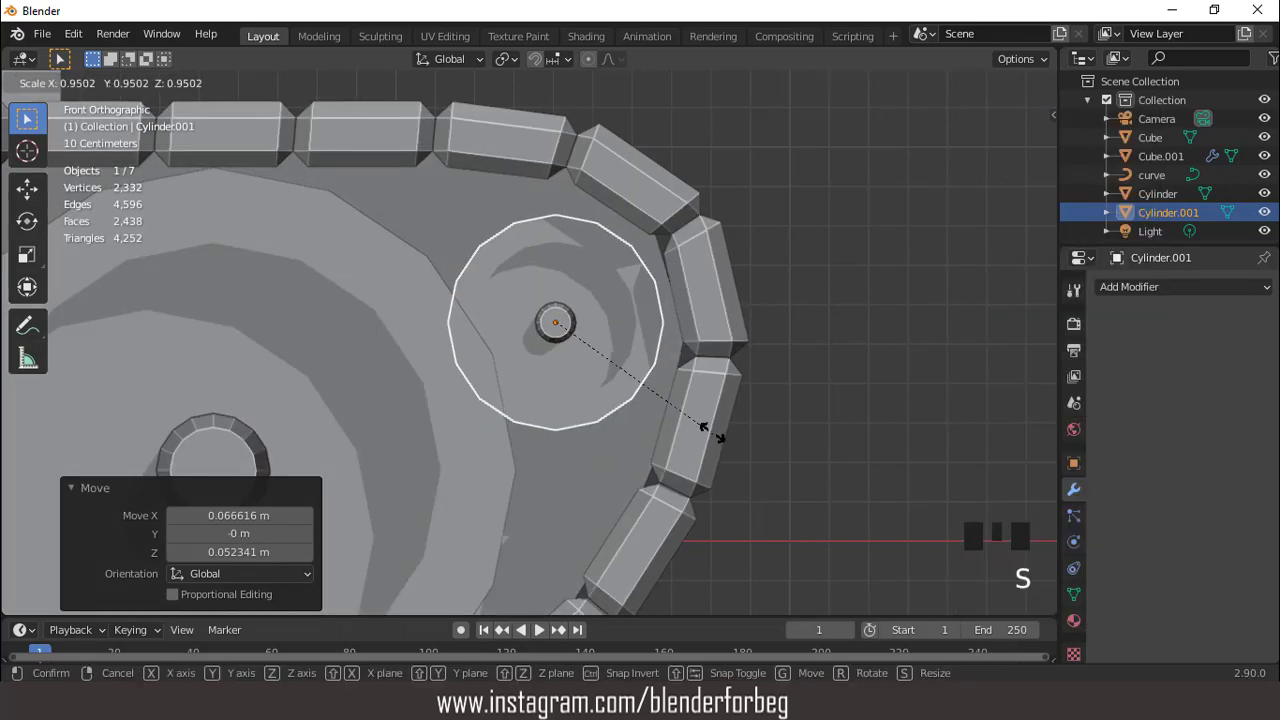
{"action": "left_click", "coordinate": [706, 423]}
{"action": "key", "text": "g"}
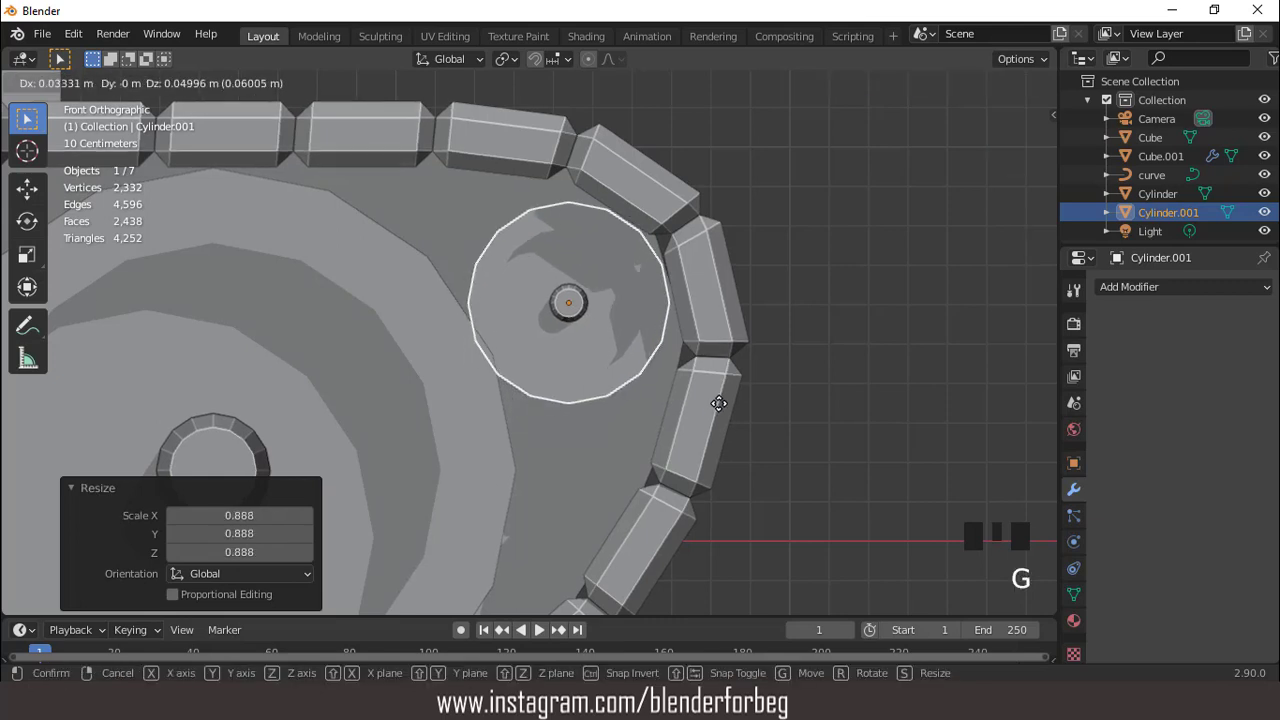
{"action": "left_click", "coordinate": [736, 429]}
{"action": "key", "text": "s"}
{"action": "left_click", "coordinate": [726, 421]}
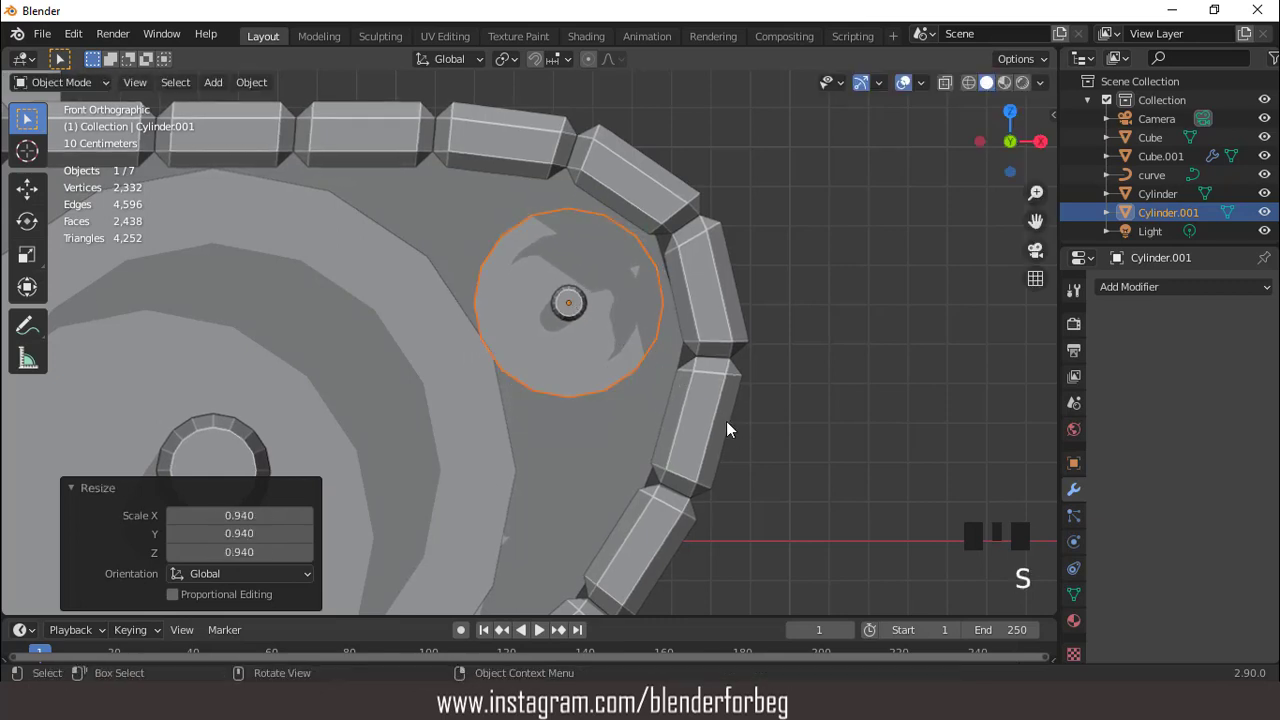
{"action": "key", "text": "g"}
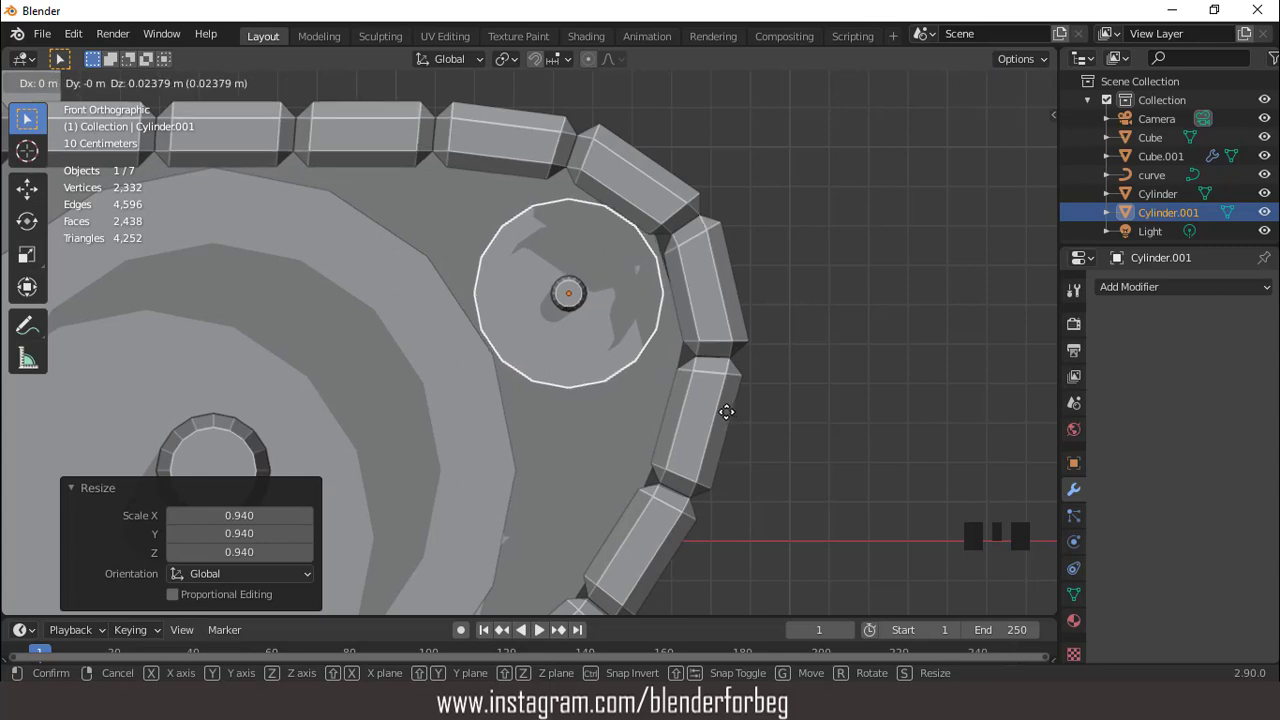
{"action": "left_click", "coordinate": [726, 411]}
Rotate the small wheel about 2.77° and -4.35° around Y, and scale it up by about 1.016.
{"action": "key", "text": "r"}
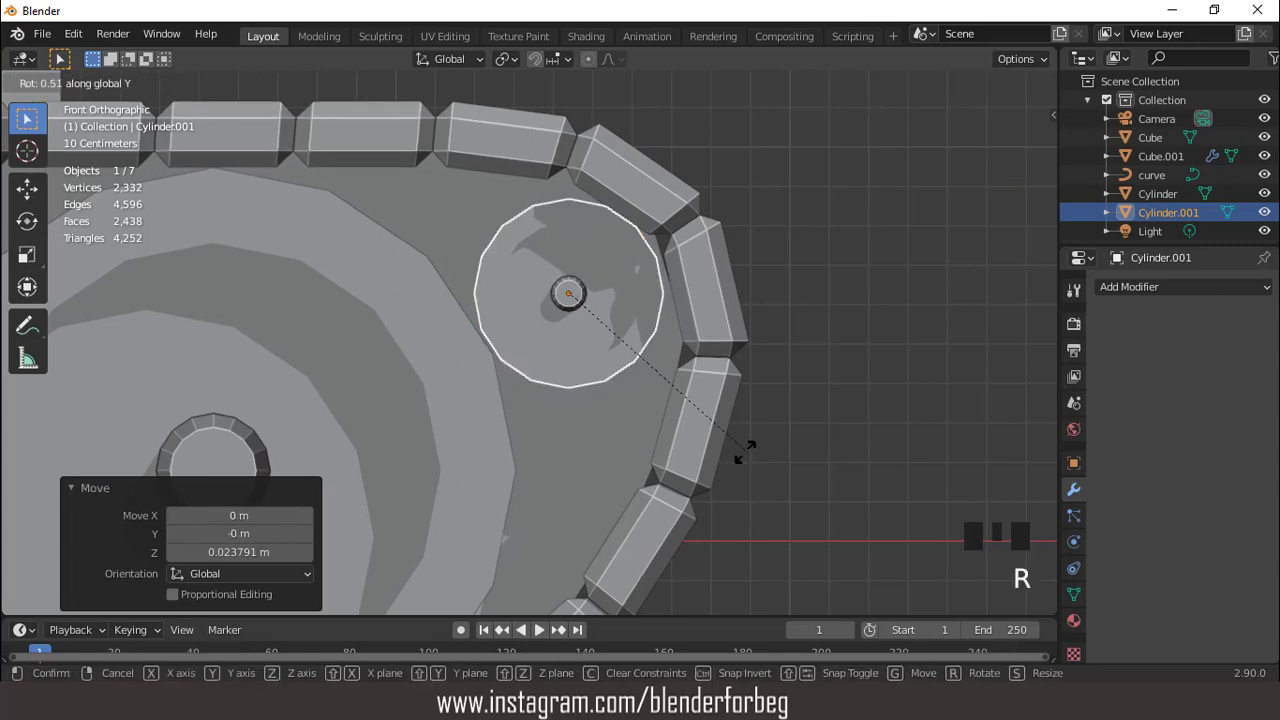
{"action": "left_click", "coordinate": [740, 459]}
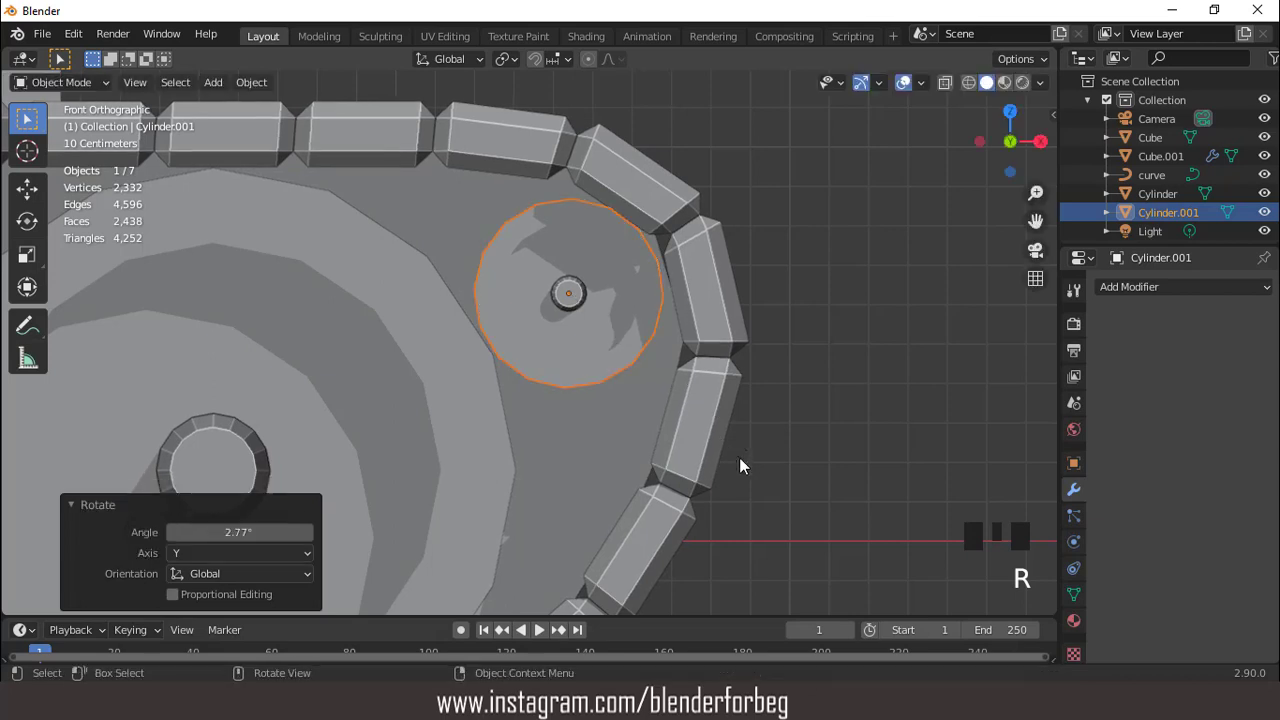
{"action": "key", "text": "r"}
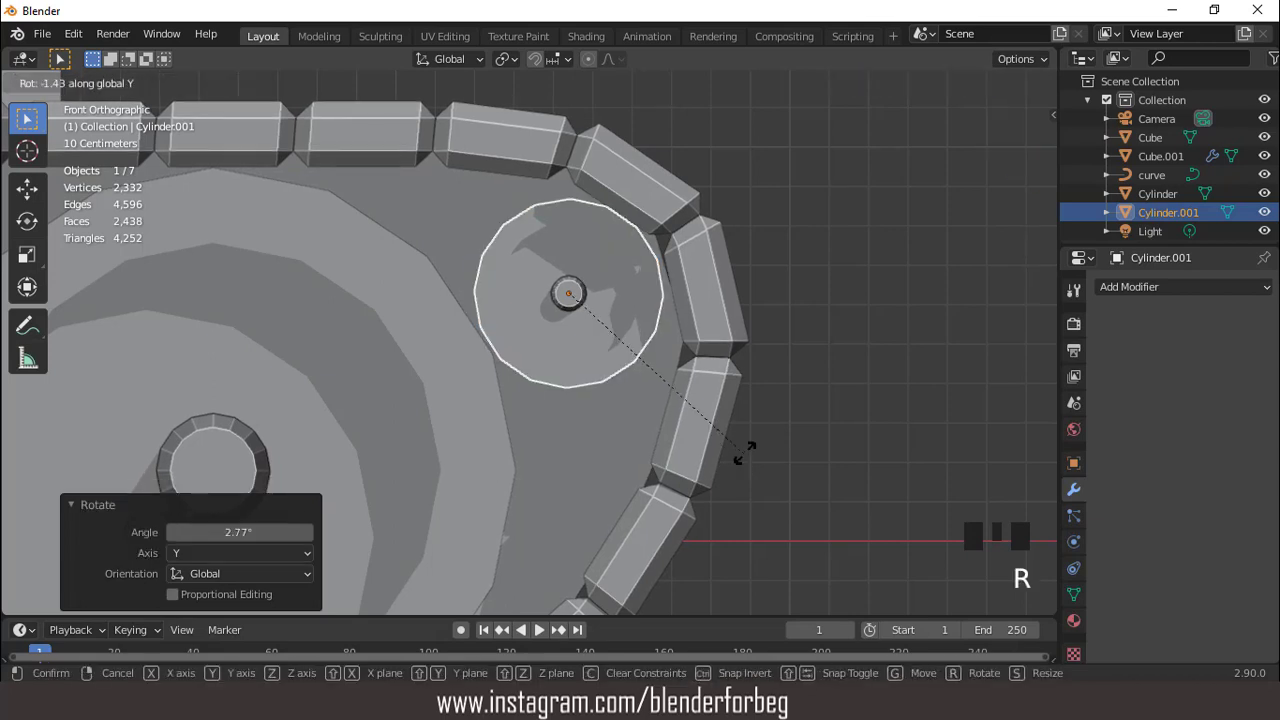
{"action": "left_click", "coordinate": [751, 444]}
{"action": "key", "text": "s"}
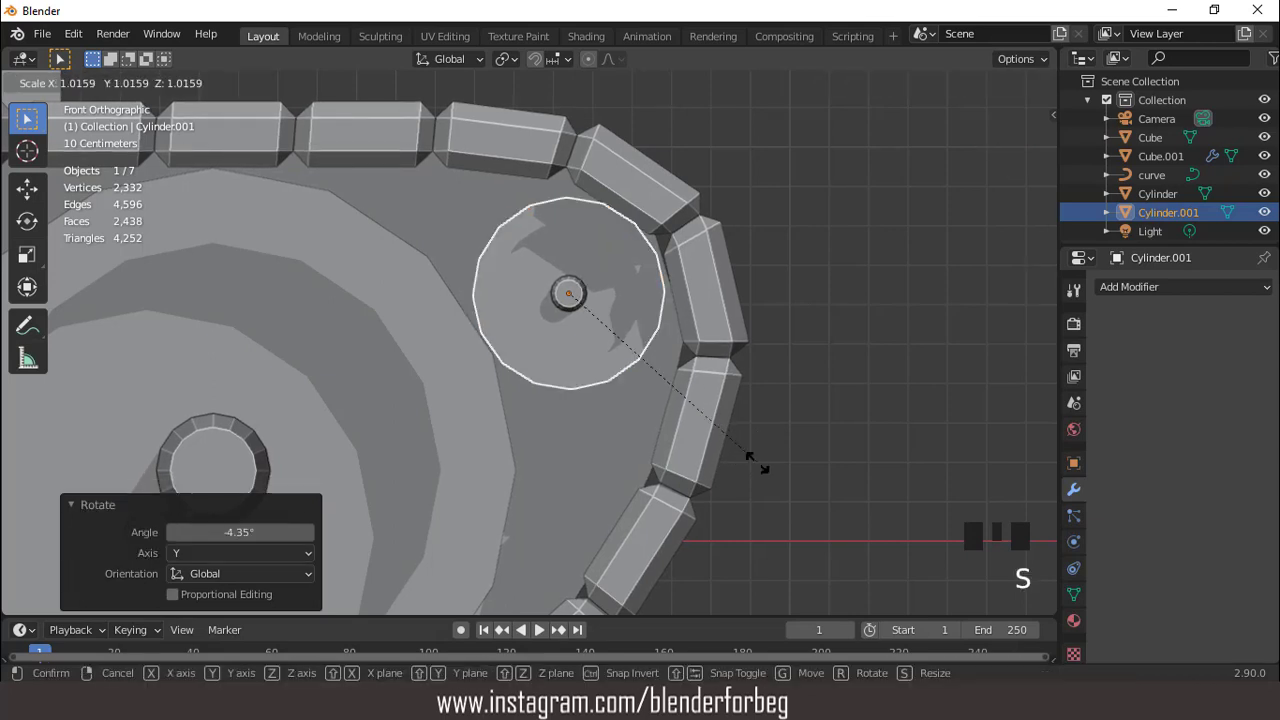
{"action": "left_click", "coordinate": [745, 461]}
Move the small wheel about -0.089 m along Y, apply all its transforms, and return to the front view.
{"action": "scroll", "coordinate": [711, 423], "scroll_direction": "down", "scroll_amount": 3}
{"action": "middle_click_drag", "start_coordinate": [712, 424], "coordinate": [629, 431]}
{"action": "key", "text": "g"}
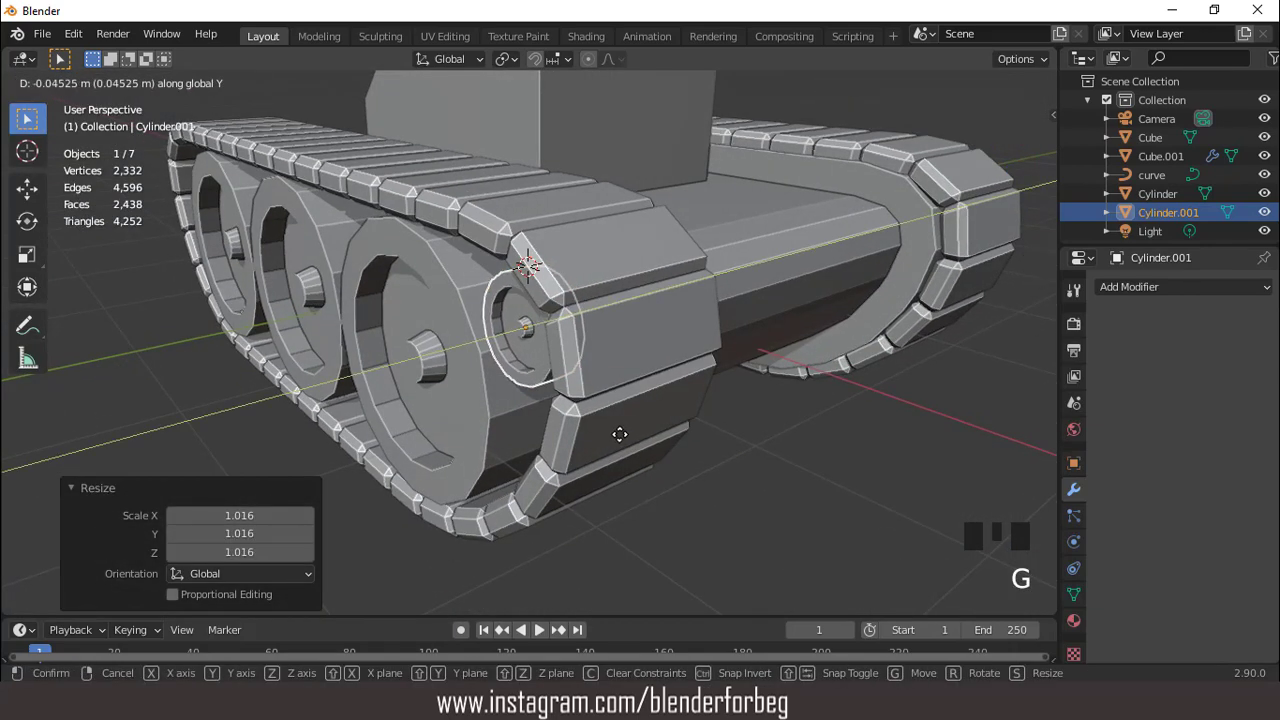
{"action": "left_click", "coordinate": [611, 433]}
{"action": "scroll", "coordinate": [617, 432], "scroll_direction": "down", "scroll_amount": 2}
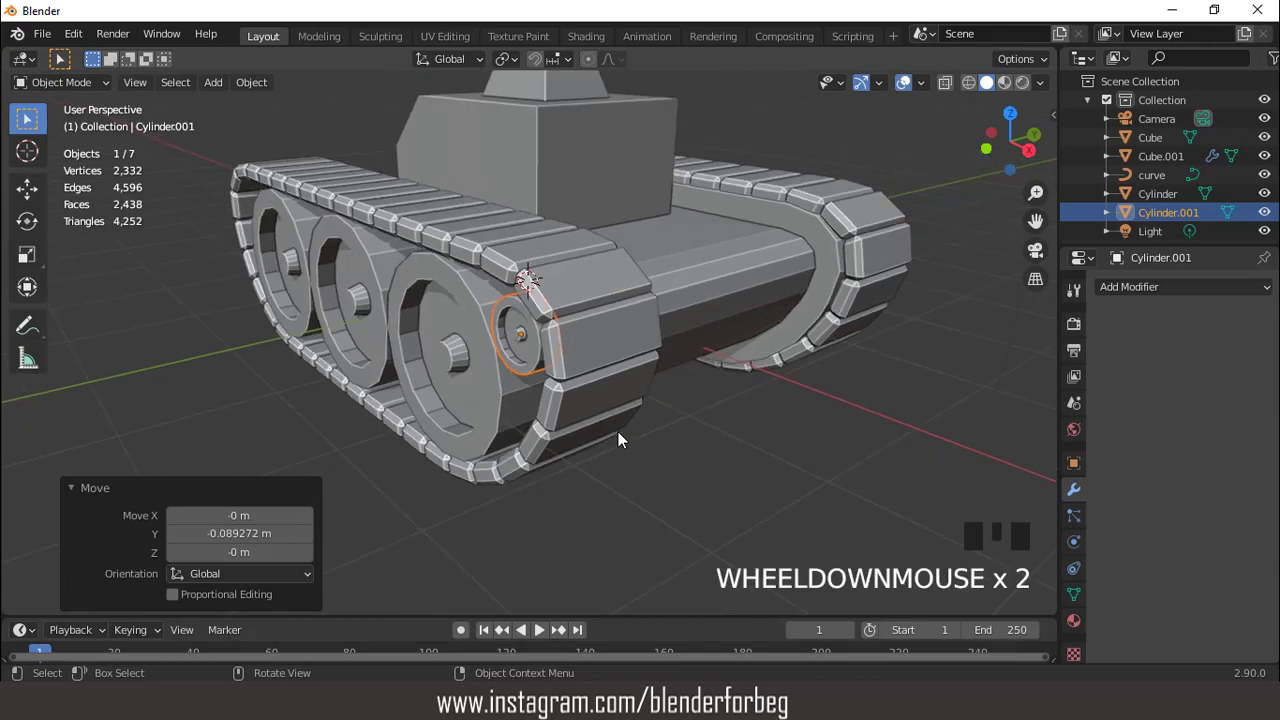
{"action": "middle_click_drag", "start_coordinate": [617, 432], "coordinate": [718, 347]}
{"action": "scroll", "coordinate": [718, 348], "scroll_direction": "up", "scroll_amount": 1}
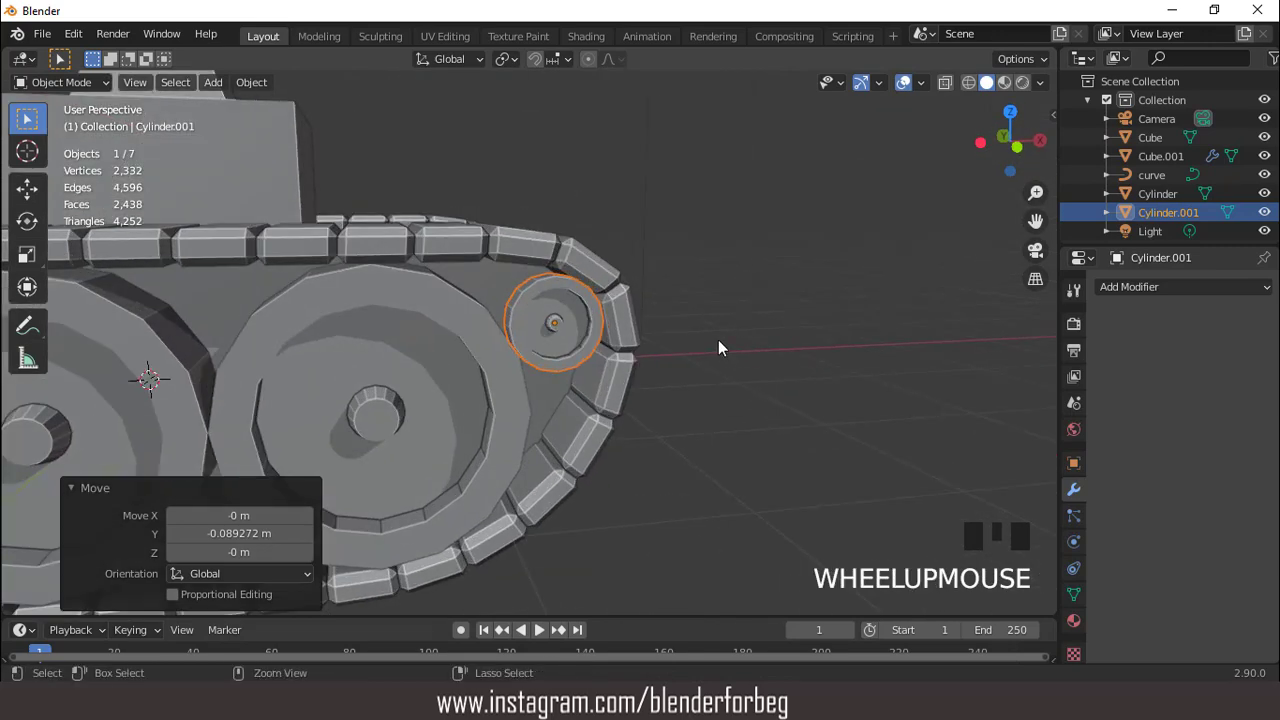
{"action": "key", "text": "ctrl+a"}
{"action": "left_click", "coordinate": [718, 348]}
{"action": "key", "text": "KP_1"}
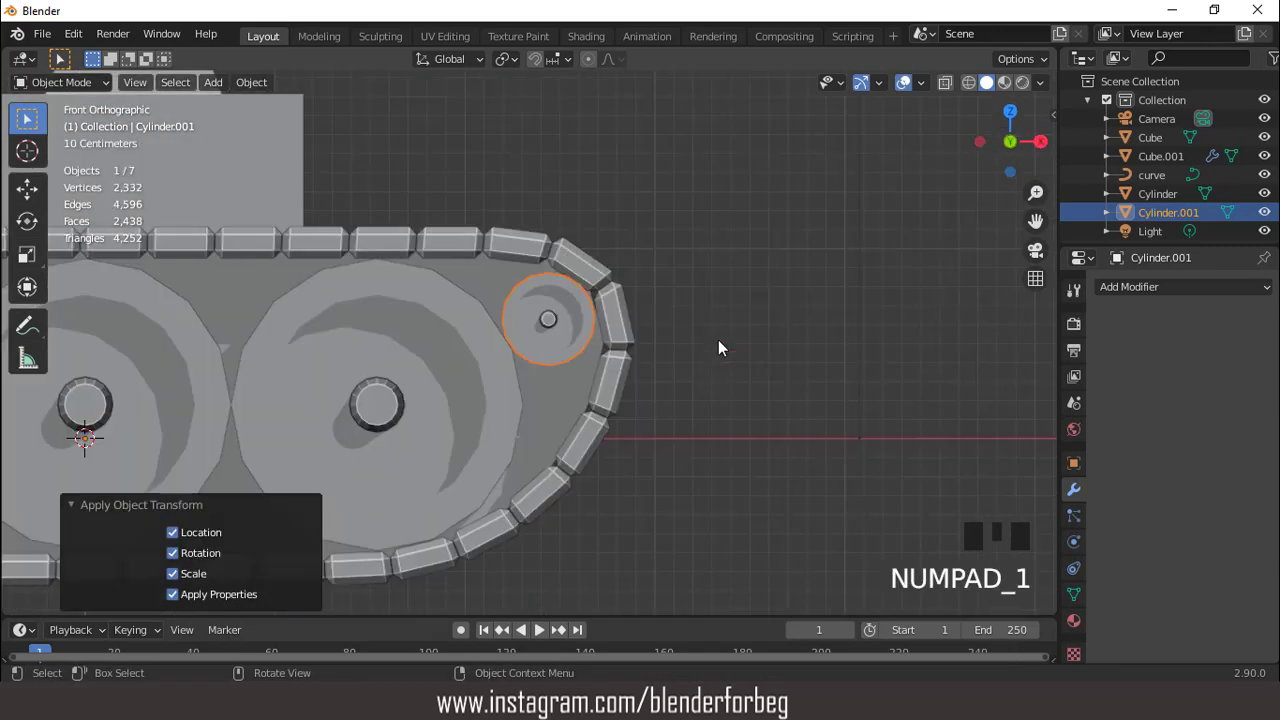
Mirror the small wheel across the X and Y axes with a Mirror modifier and apply it.
{"action": "scroll", "coordinate": [718, 340], "scroll_direction": "down", "scroll_amount": 5}
{"action": "left_click", "coordinate": [1104, 287]}
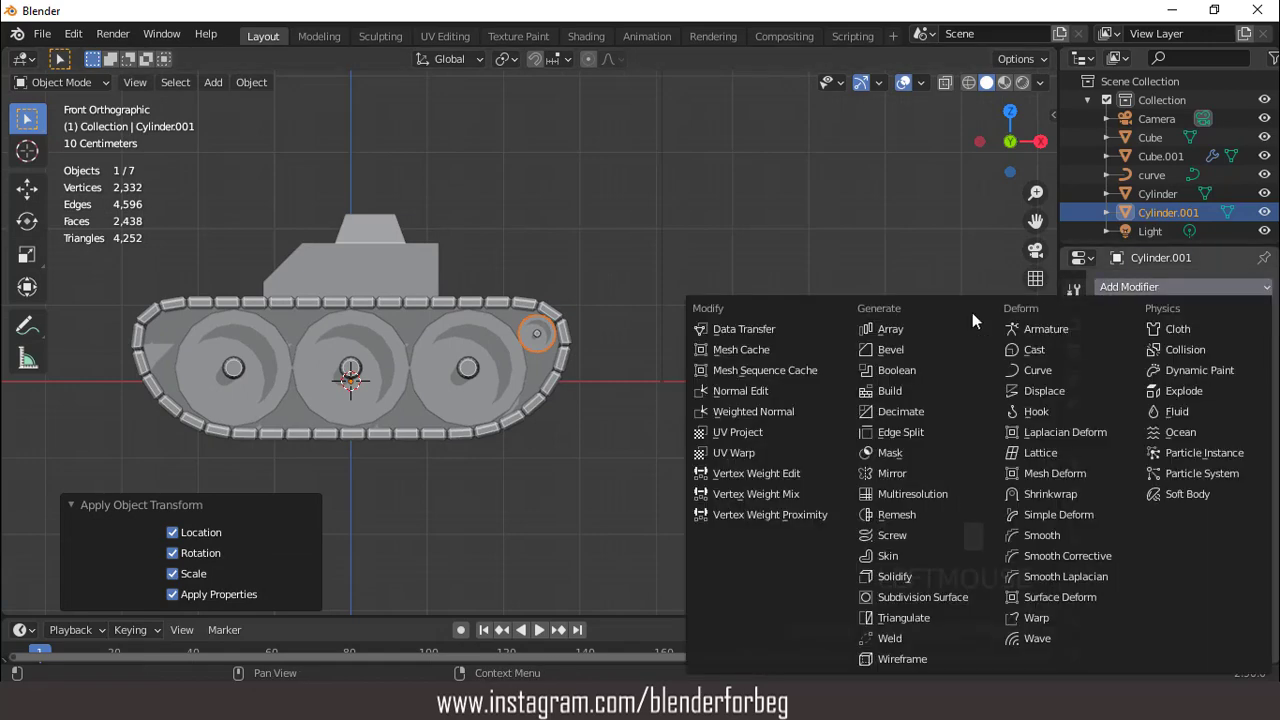
{"action": "left_click", "coordinate": [895, 473]}
{"action": "middle_click_drag", "start_coordinate": [638, 350], "coordinate": [594, 360]}
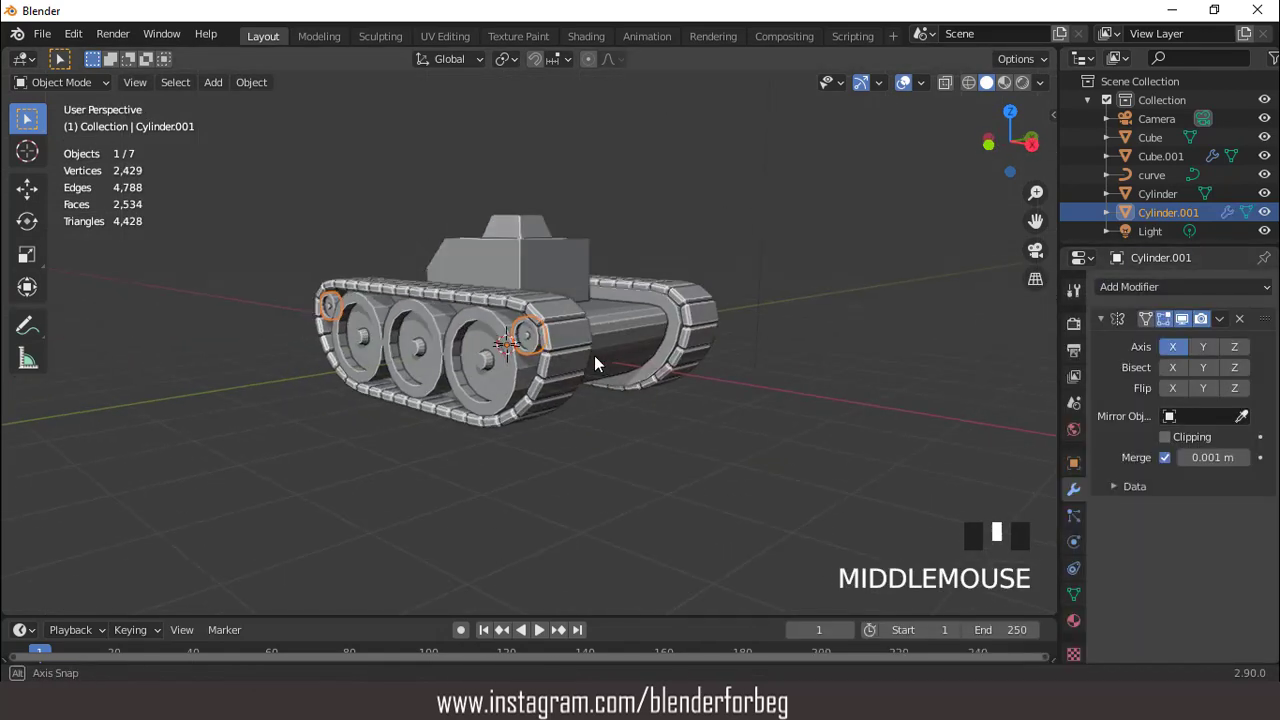
{"action": "left_click", "coordinate": [1204, 346]}
{"action": "middle_click_drag", "start_coordinate": [600, 300], "coordinate": [1000, 312]}
{"action": "left_click", "coordinate": [1219, 320]}
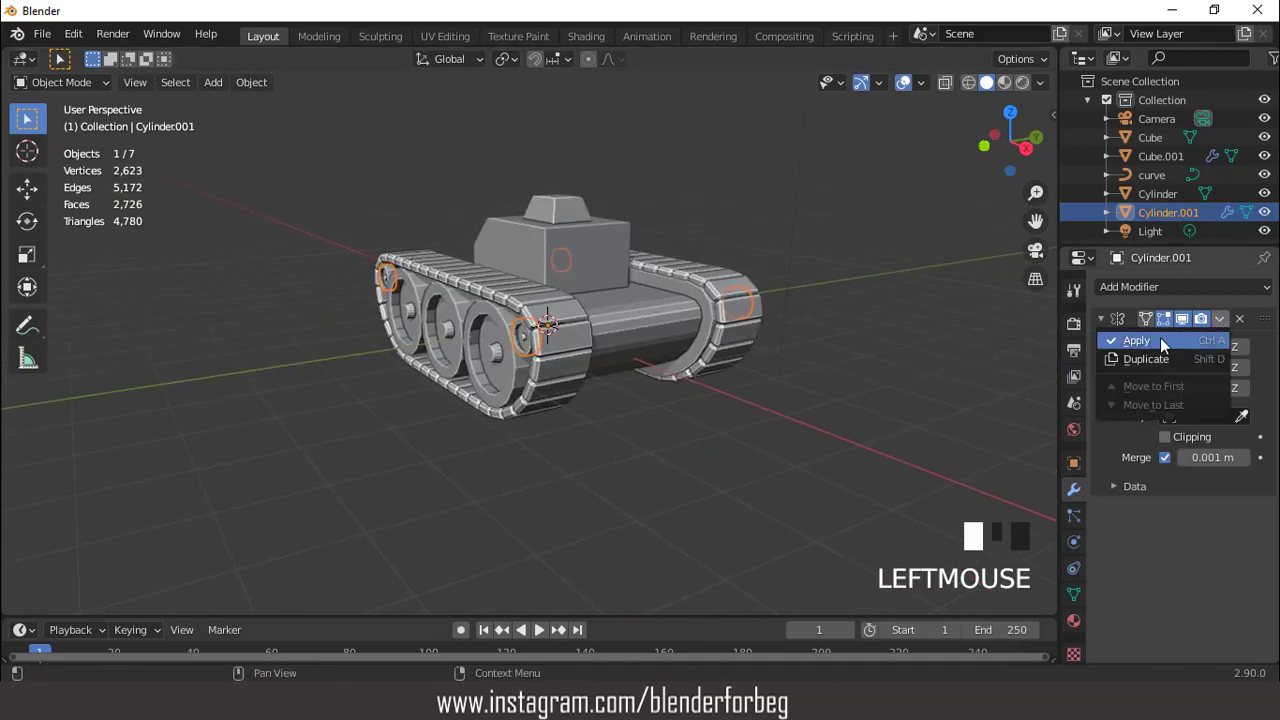
{"action": "left_click", "coordinate": [1160, 337]}
Mirror the three large wheels to the tank's other side across Y only, and apply the Mirror modifier.
{"action": "middle_click_drag", "start_coordinate": [645, 302], "coordinate": [766, 354]}
{"action": "left_click", "coordinate": [477, 352]}
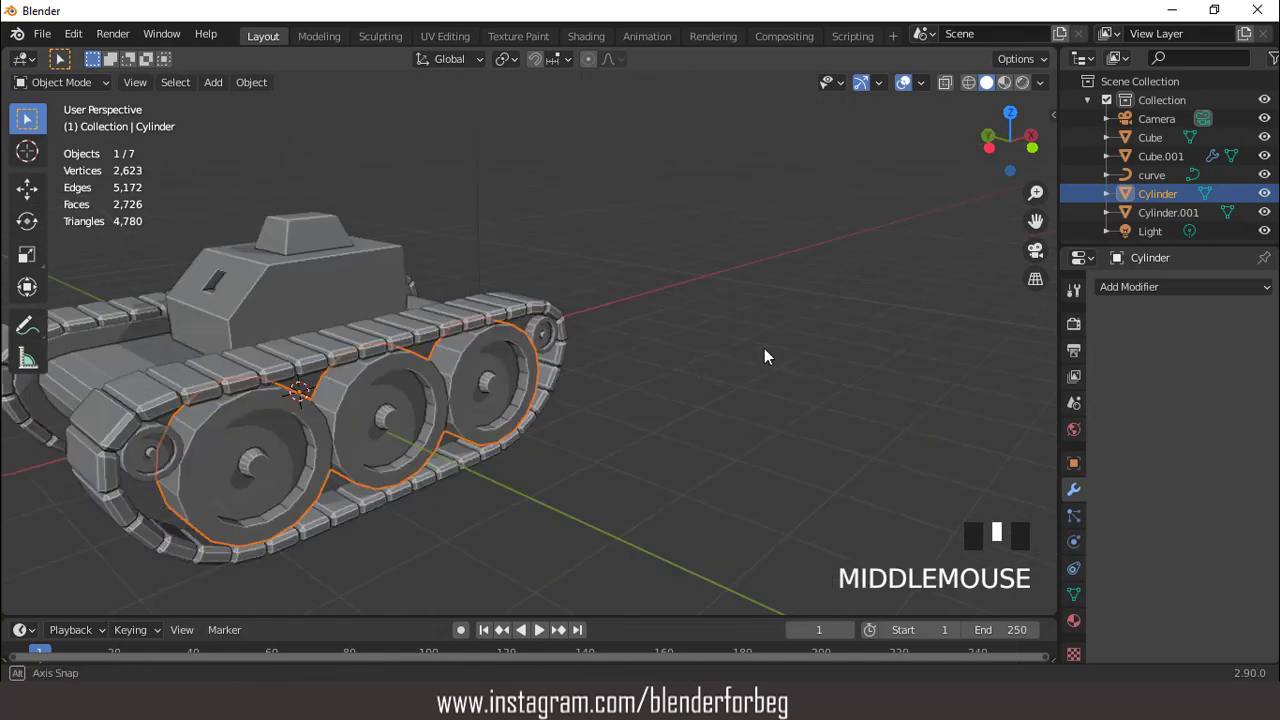
{"action": "left_click", "coordinate": [1117, 293]}
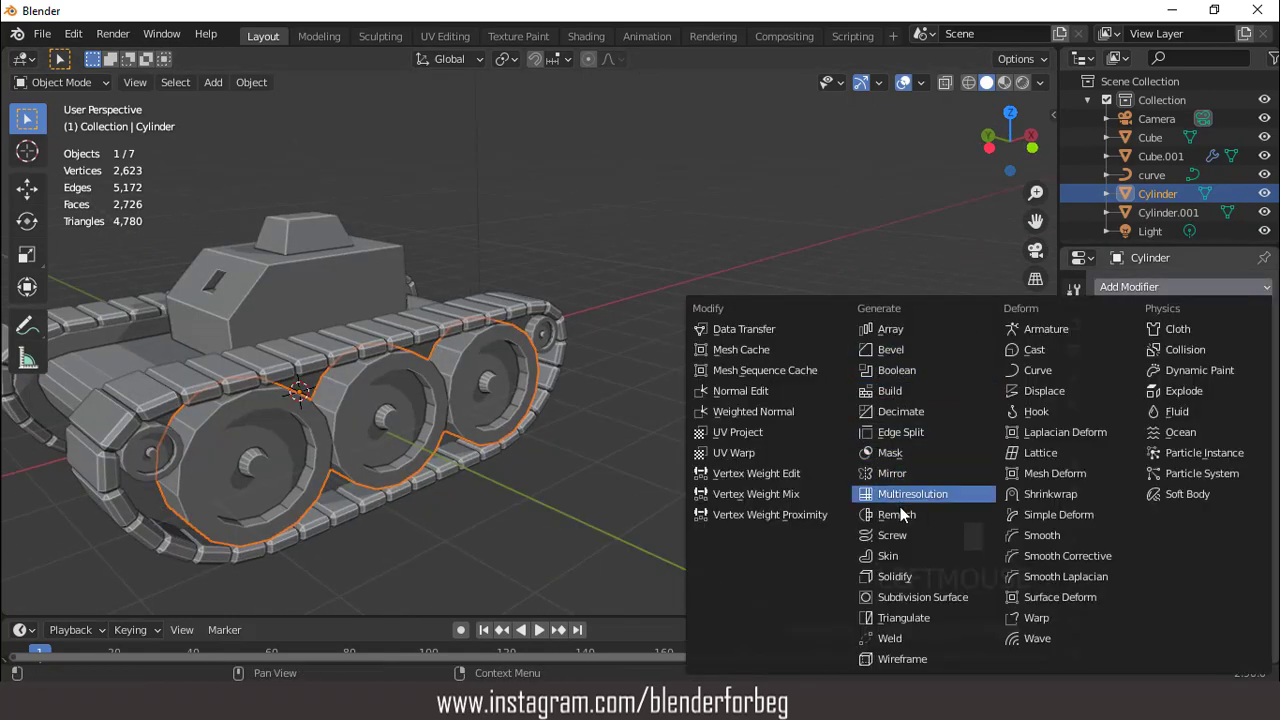
{"action": "left_click", "coordinate": [900, 472]}
{"action": "middle_click_drag", "start_coordinate": [713, 344], "coordinate": [430, 334]}
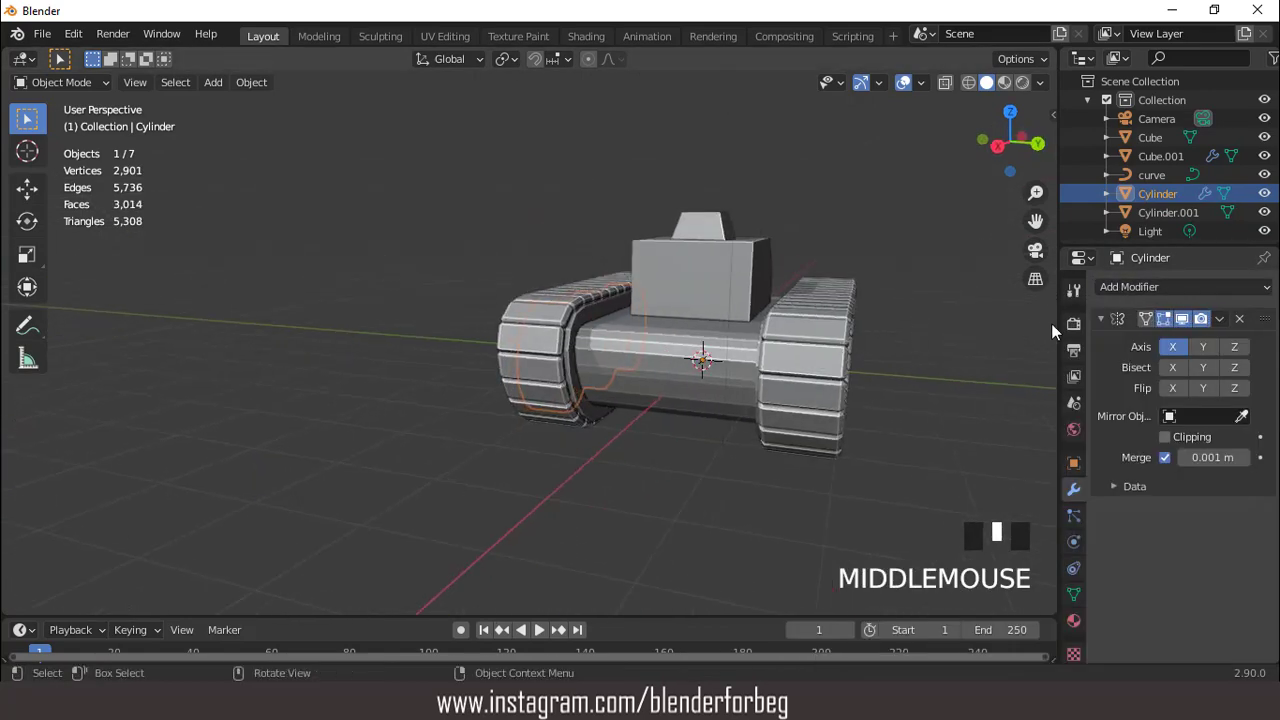
{"action": "left_click", "coordinate": [1168, 346]}
{"action": "left_click", "coordinate": [1202, 349]}
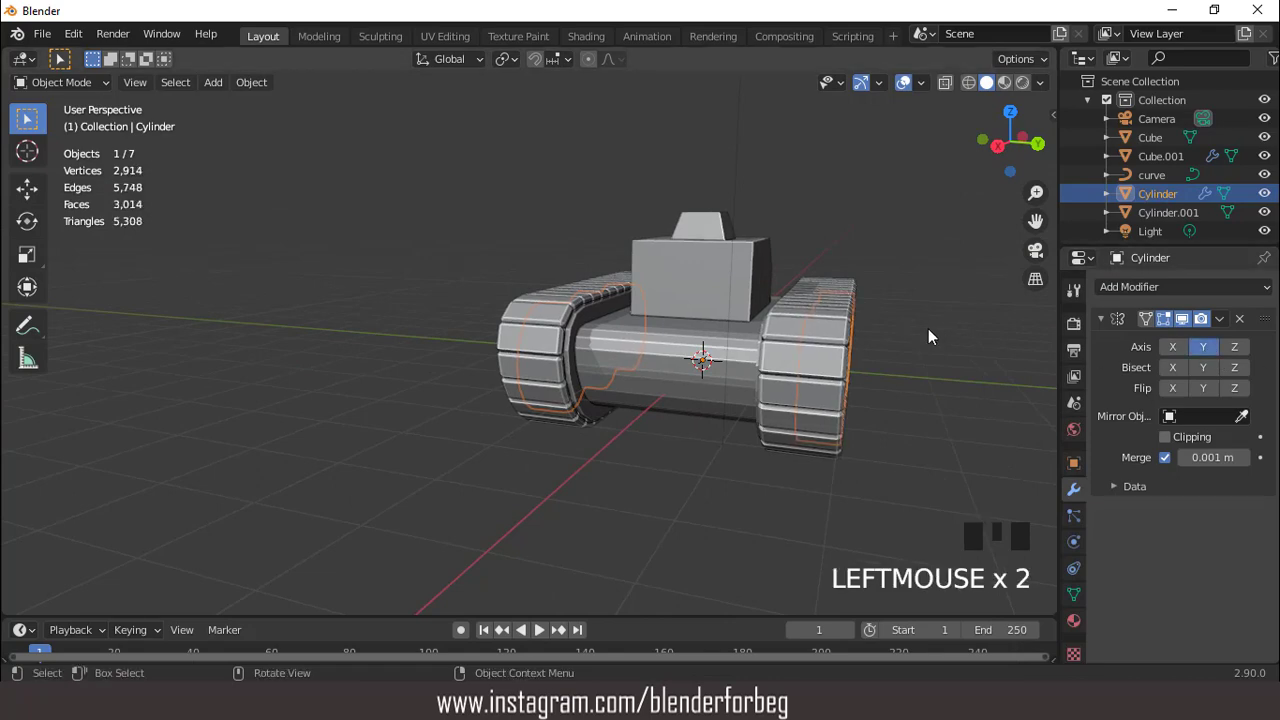
{"action": "mouse_move", "coordinate": [928, 334]}
{"action": "middle_mouse_down"}
{"action": "mouse_move", "coordinate": [749, 303]}
{"action": "mouse_move", "coordinate": [950, 330]}
{"action": "middle_mouse_up"}
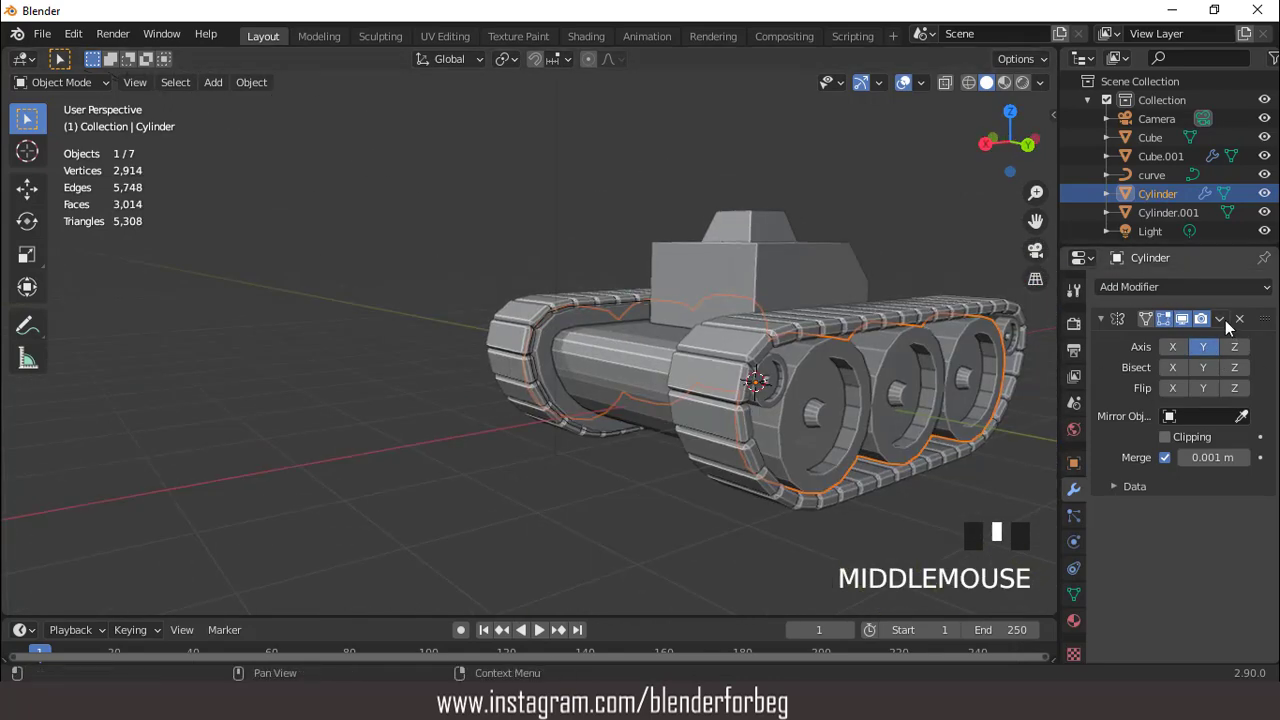
{"action": "left_click", "coordinate": [1219, 318]}
{"action": "left_click", "coordinate": [1171, 335]}
Join the large wheels and the small corner wheels into one object.
{"action": "middle_click_drag", "start_coordinate": [594, 347], "coordinate": [801, 325]}
{"action": "scroll", "coordinate": [481, 310], "scroll_direction": "up", "scroll_amount": 2}
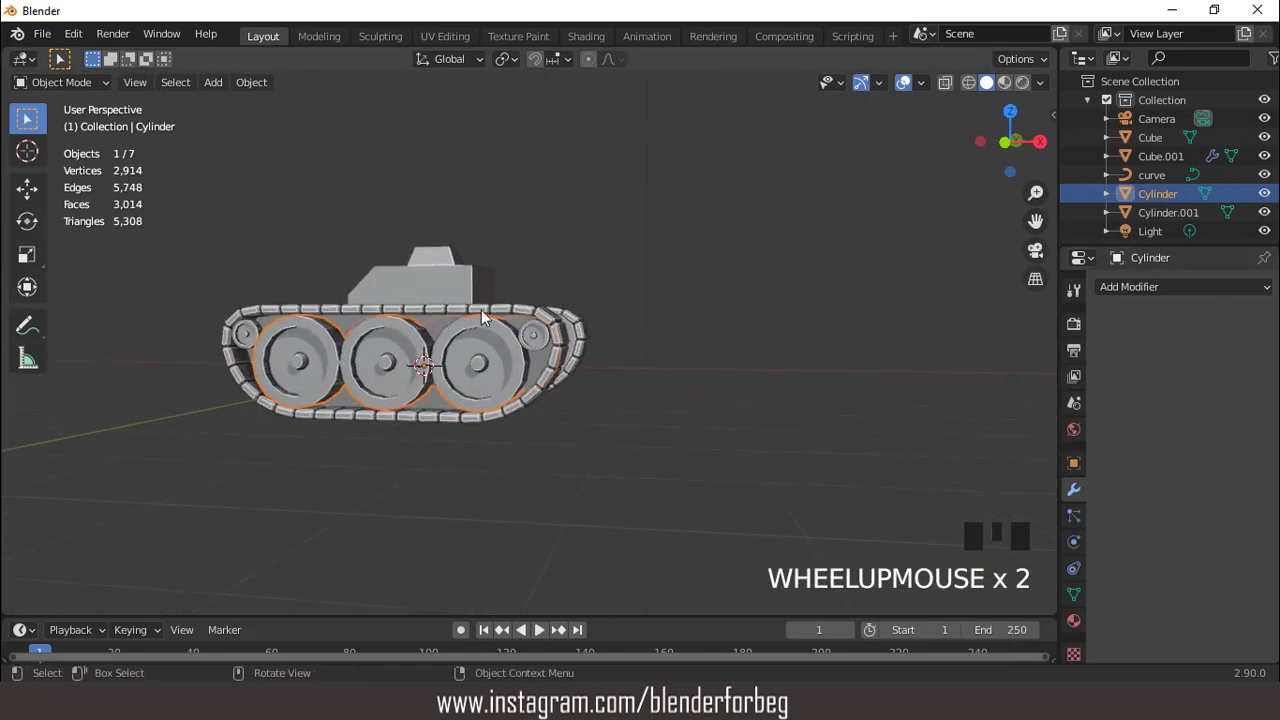
{"action": "middle_click_drag", "start_coordinate": [481, 310], "coordinate": [585, 337]}
{"action": "scroll", "coordinate": [585, 337], "scroll_direction": "up", "scroll_amount": 2}
{"action": "left_click", "coordinate": [541, 337], "text": "shift"}
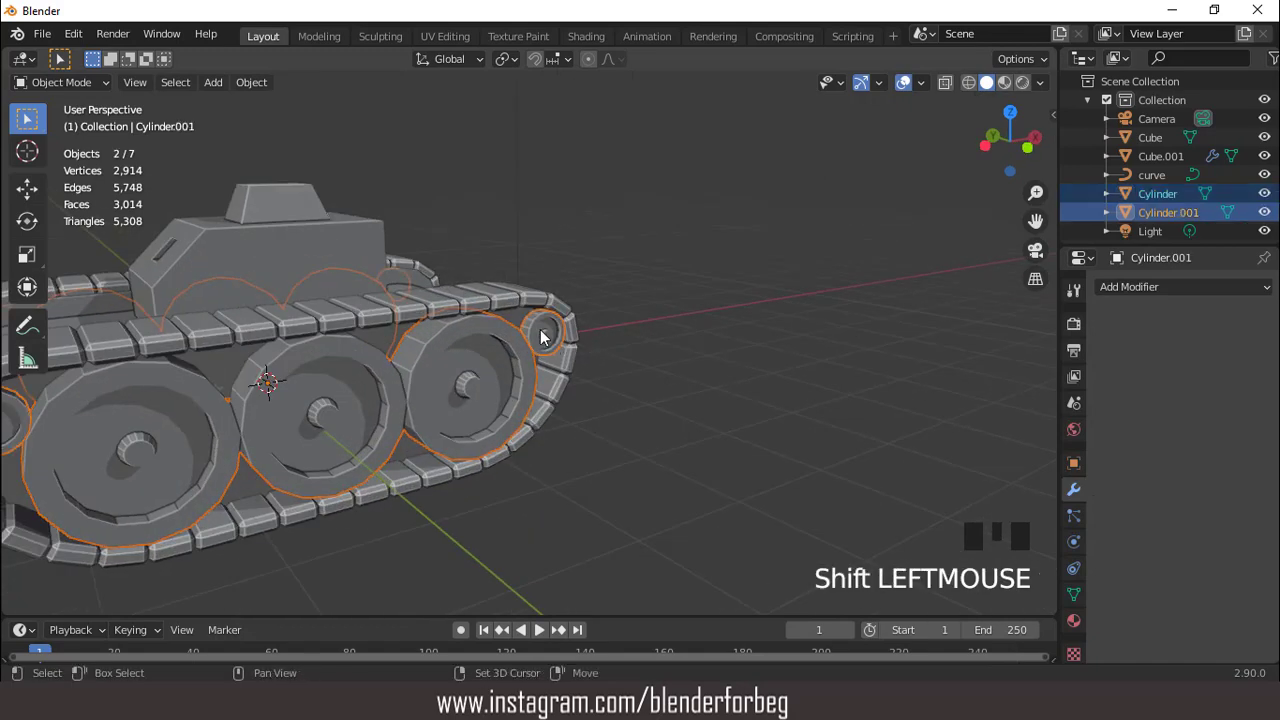
{"action": "key", "text": "ctrl+j"}
{"action": "mouse_move", "coordinate": [540, 336]}
{"action": "middle_mouse_down"}
{"action": "mouse_move", "coordinate": [556, 345]}
{"action": "mouse_move", "coordinate": [543, 357]}
{"action": "mouse_move", "coordinate": [572, 360]}
{"action": "mouse_move", "coordinate": [547, 360]}
{"action": "middle_mouse_up"}
{"action": "scroll", "coordinate": [547, 360], "scroll_direction": "down", "scroll_amount": 2}
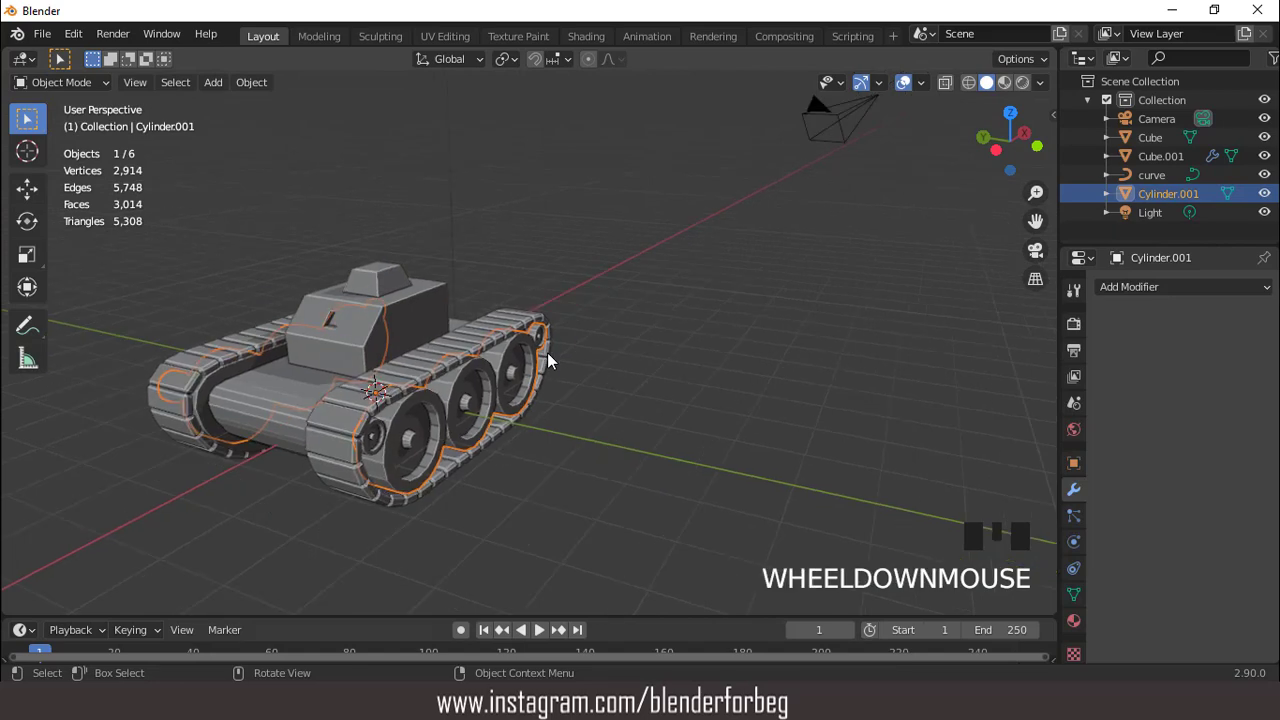
Add a mesh cylinder with 10 vertices in the front view for the gun barrel.
{"action": "key", "text": "KP_1"}
{"action": "key", "text": "ctrl+KP_4"}
{"action": "key", "text": "ctrl+KP_4"}
{"action": "key", "text": "ctrl+KP_4"}
{"action": "key", "text": "ctrl+KP_4"}
{"action": "key", "text": "ctrl+KP_4"}
{"action": "key", "text": "ctrl+KP_4"}
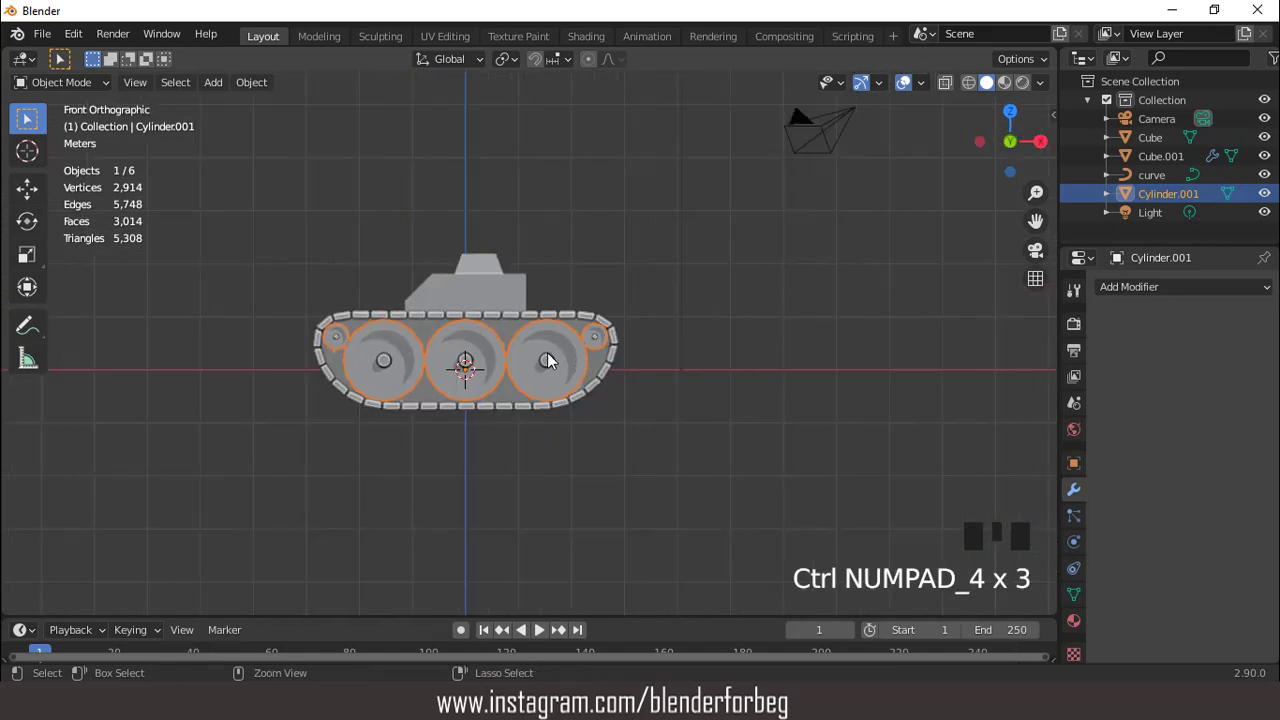
{"action": "left_click", "coordinate": [213, 82]}
{"action": "mouse_move", "coordinate": [229, 107]}
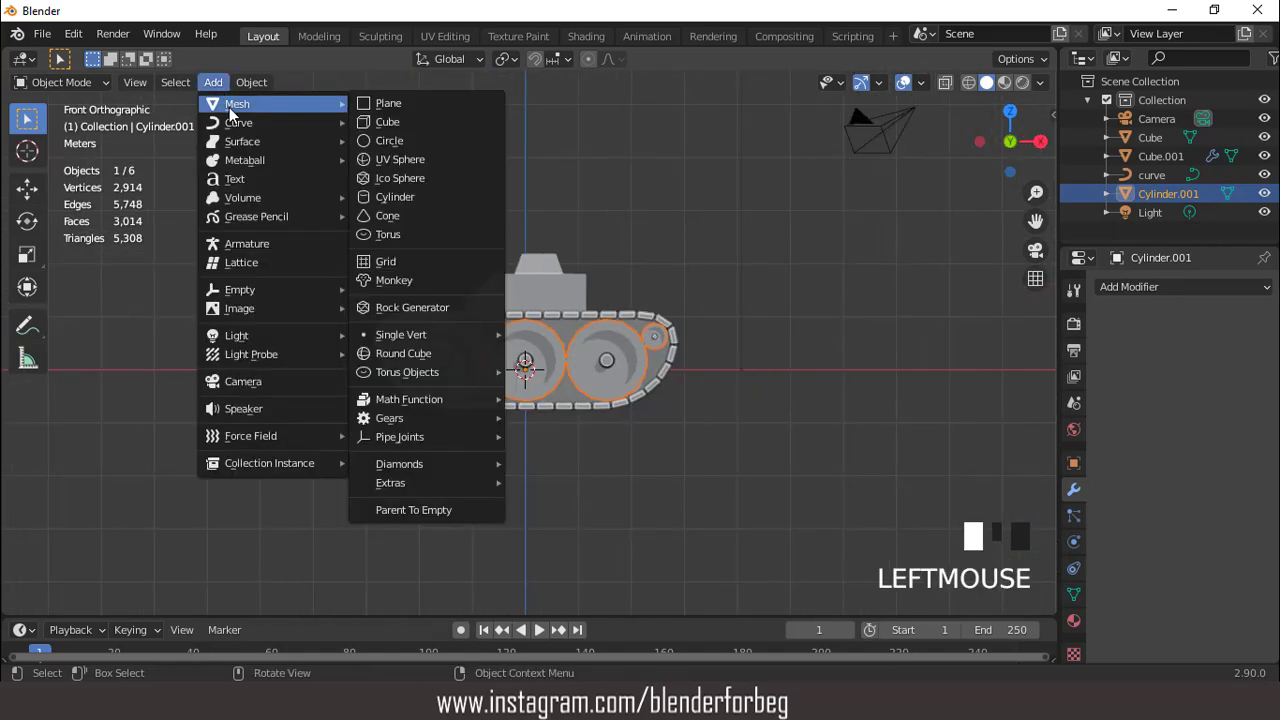
{"action": "left_click", "coordinate": [395, 197]}
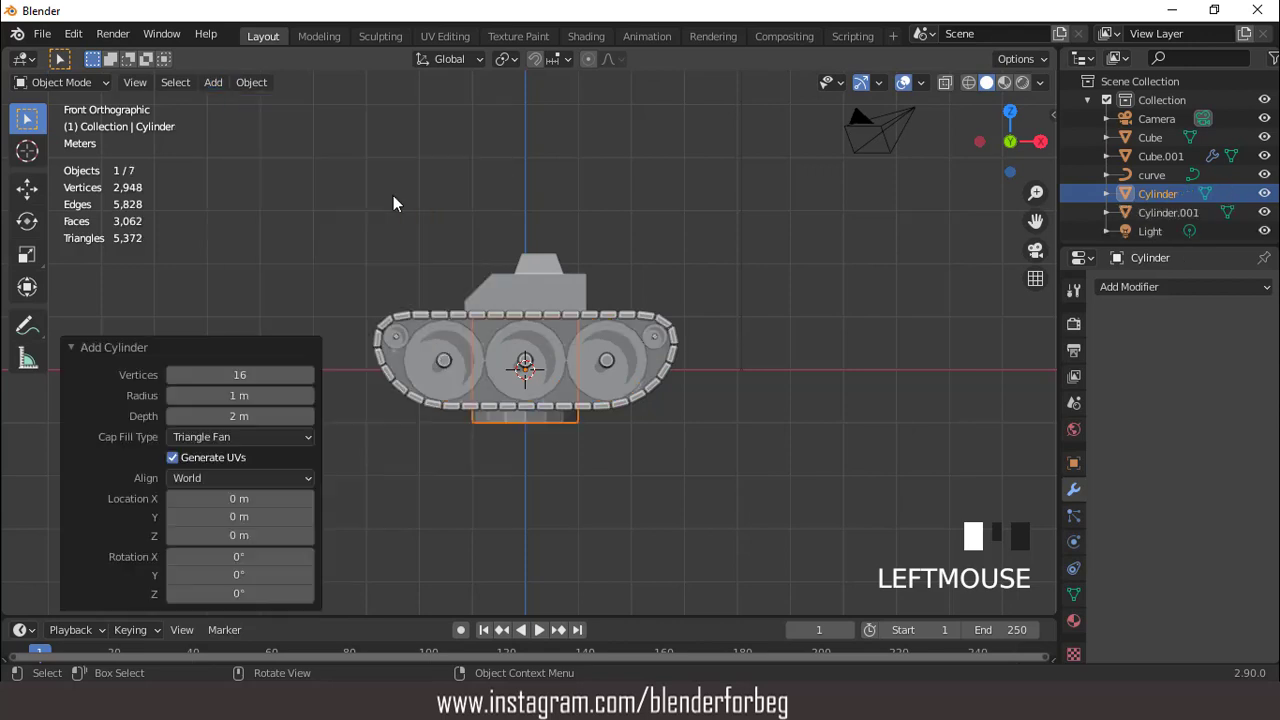
{"action": "left_click", "coordinate": [269, 371]}
{"action": "type", "text": "10"}
{"action": "key", "text": "Return"}
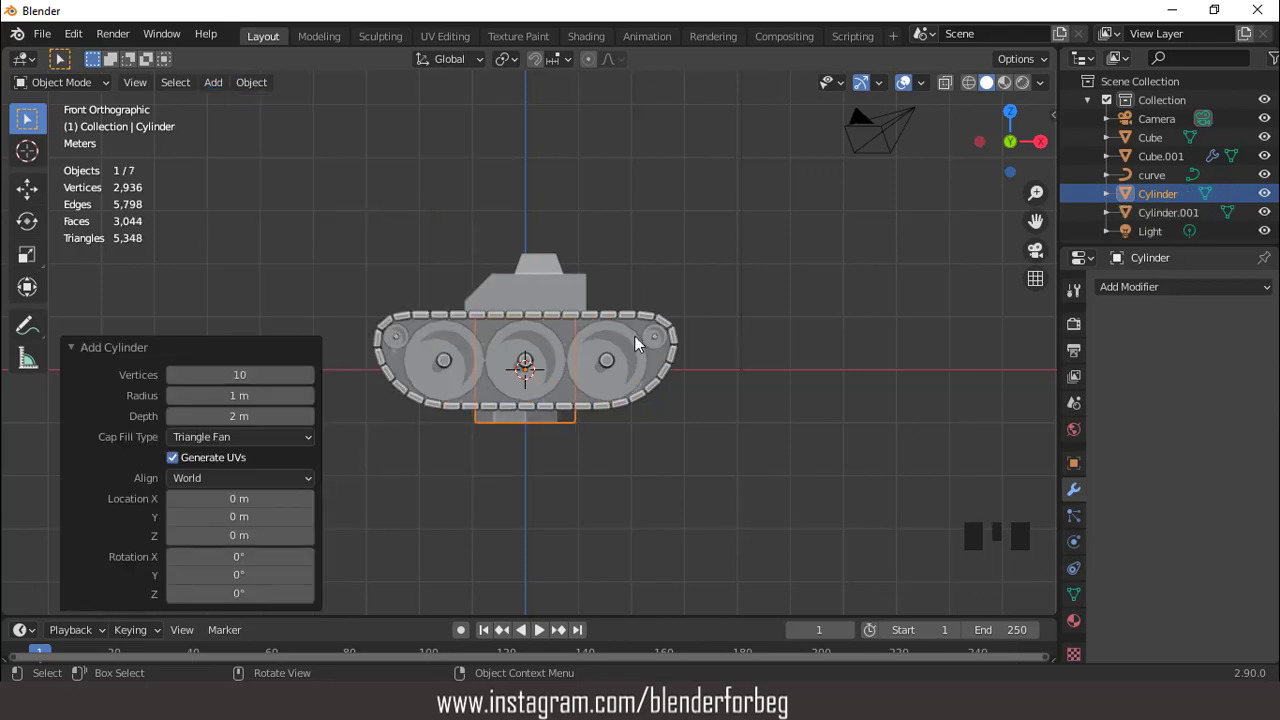
Scale the new cylinder to 0.352 and rotate it 90° around Y.
{"action": "scroll", "coordinate": [634, 335], "scroll_direction": "up", "scroll_amount": 1}
{"action": "key", "text": "s"}
{"action": "left_click", "coordinate": [572, 396]}
{"action": "scroll", "coordinate": [596, 394], "scroll_direction": "up", "scroll_amount": 2}
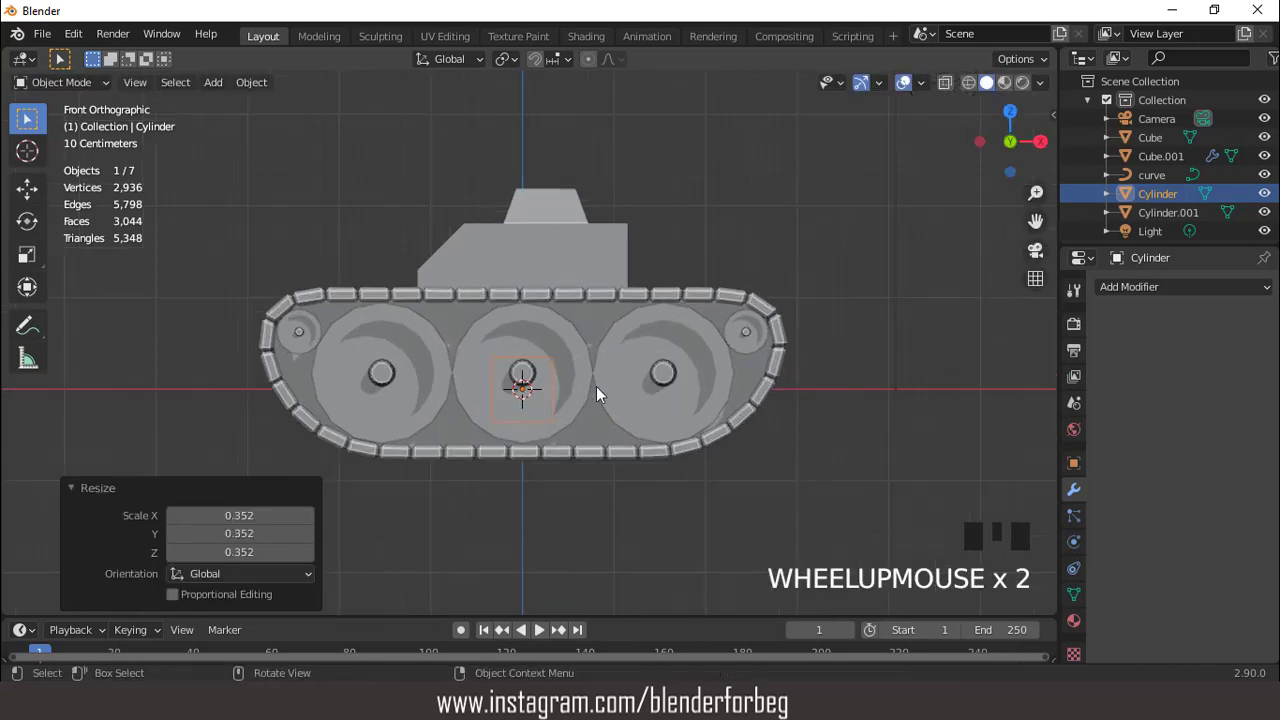
{"action": "type", "text": "ry90"}
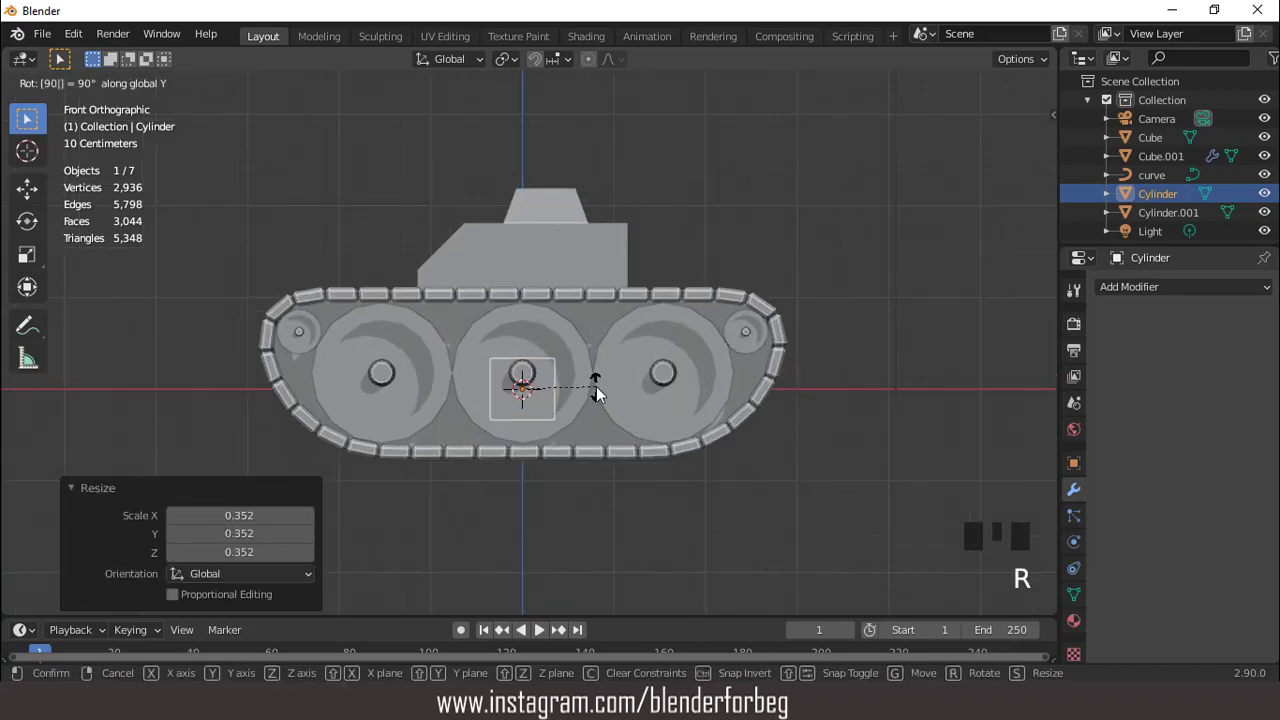
{"action": "left_click", "coordinate": [596, 388]}
Raise the cylinder about 1.514 m to turret height and make it a thin rod, scaling by 0.331, stretching along X, and scaling by 0.688.
{"action": "key", "text": "g"}
{"action": "key", "text": "z"}
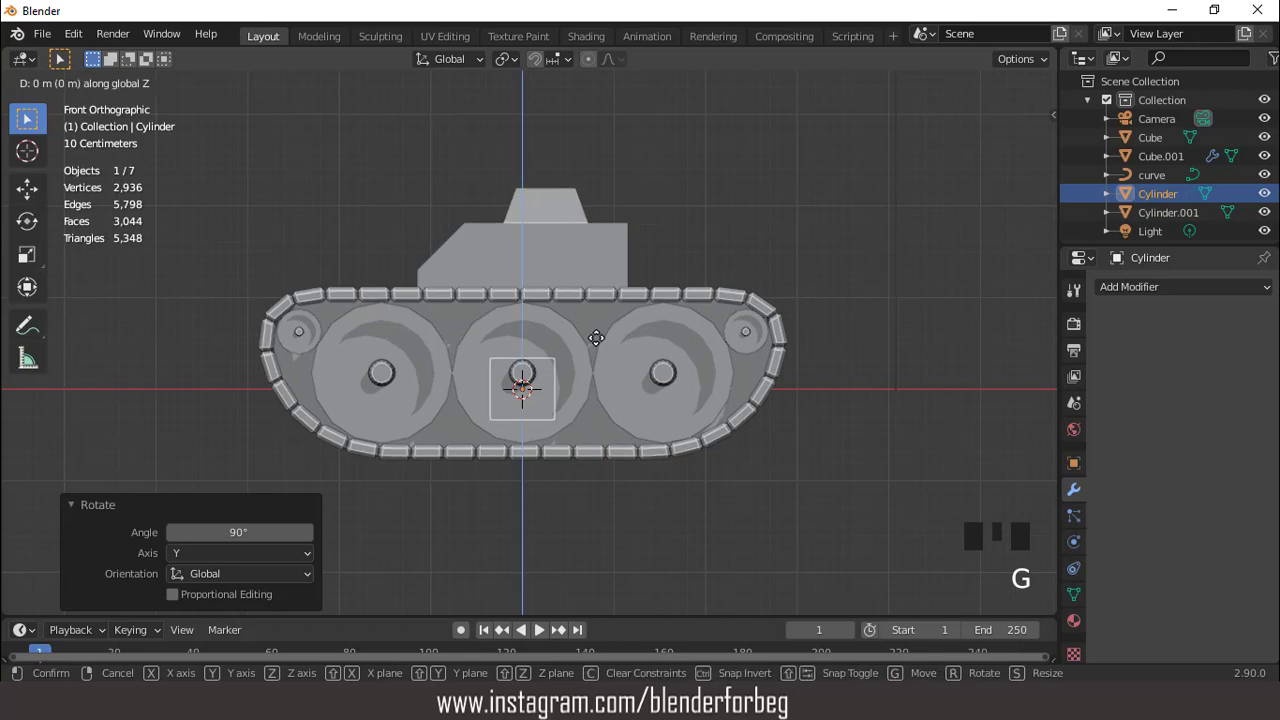
{"action": "left_click", "coordinate": [596, 255]}
{"action": "key", "text": "s"}
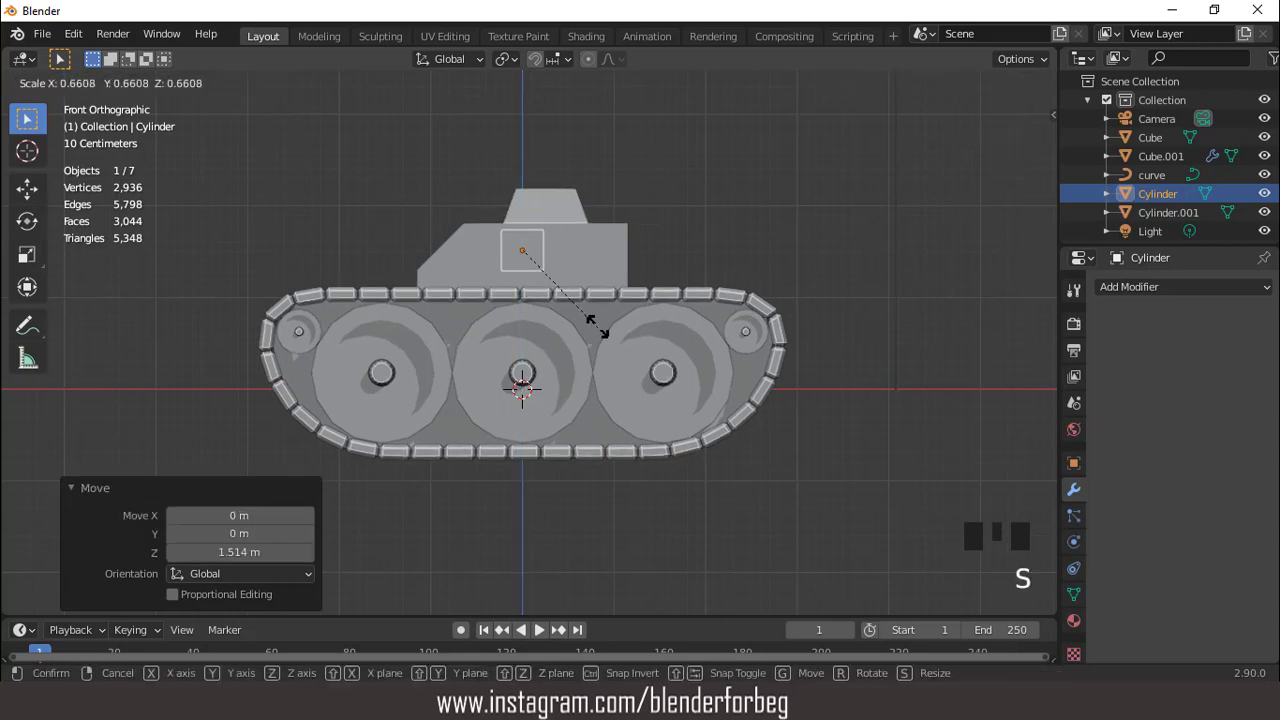
{"action": "left_click", "coordinate": [570, 288]}
{"action": "key", "text": "s"}
{"action": "key", "text": "x"}
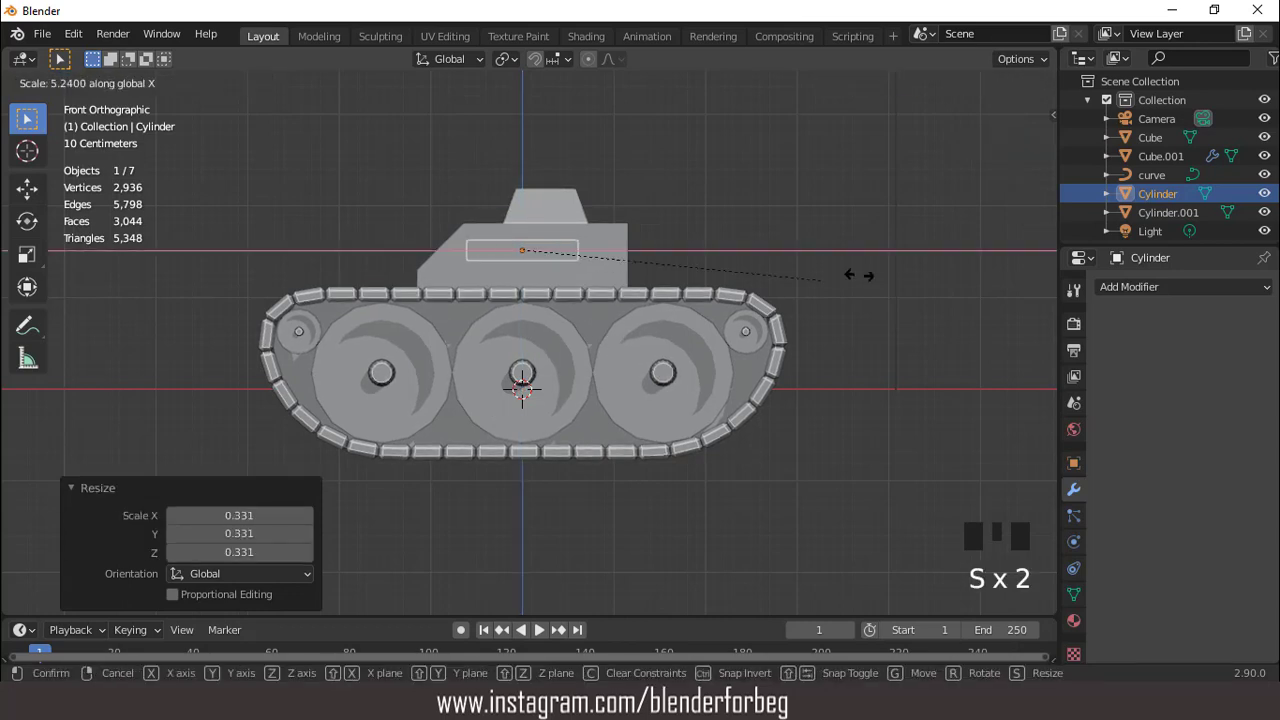
{"action": "right_click", "coordinate": [672, 388]}
{"action": "key", "text": "s"}
{"action": "left_click", "coordinate": [609, 359]}
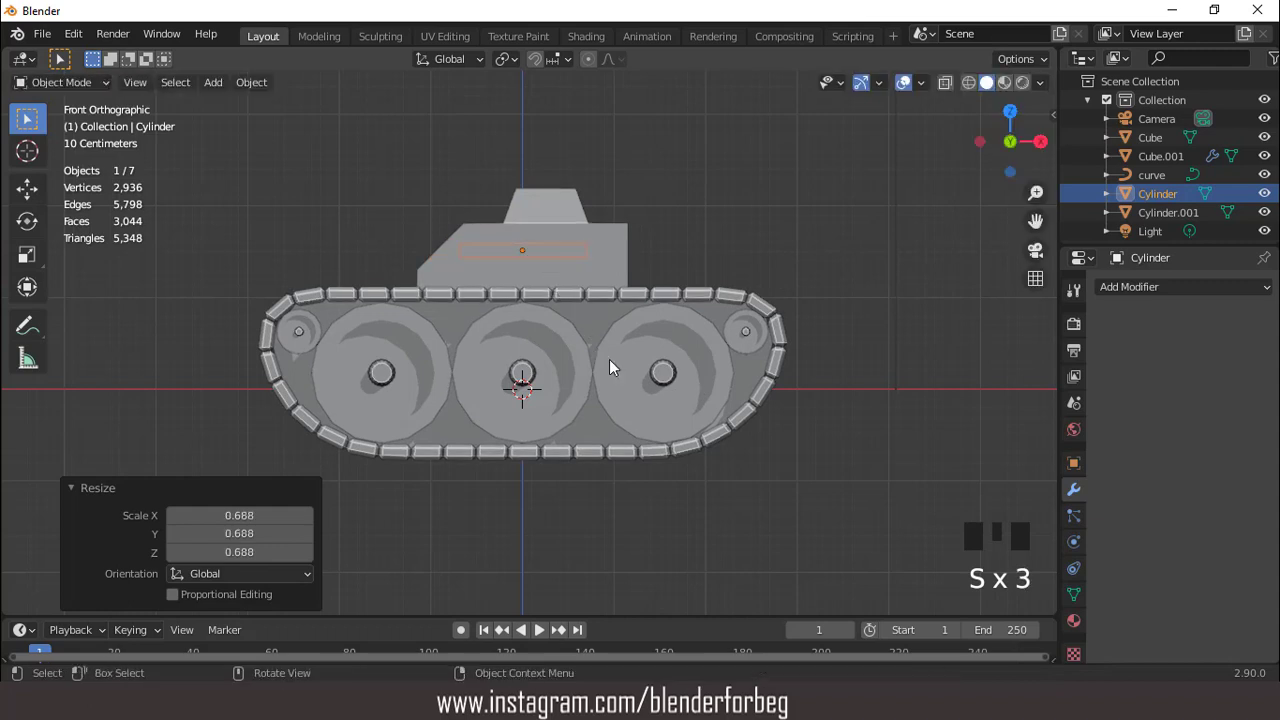
Extend the barrel out of the turret front: move it about -1.340 m along X, stretch it 2.154 along X, and shift it another -0.511 m.
{"action": "key", "text": "g"}
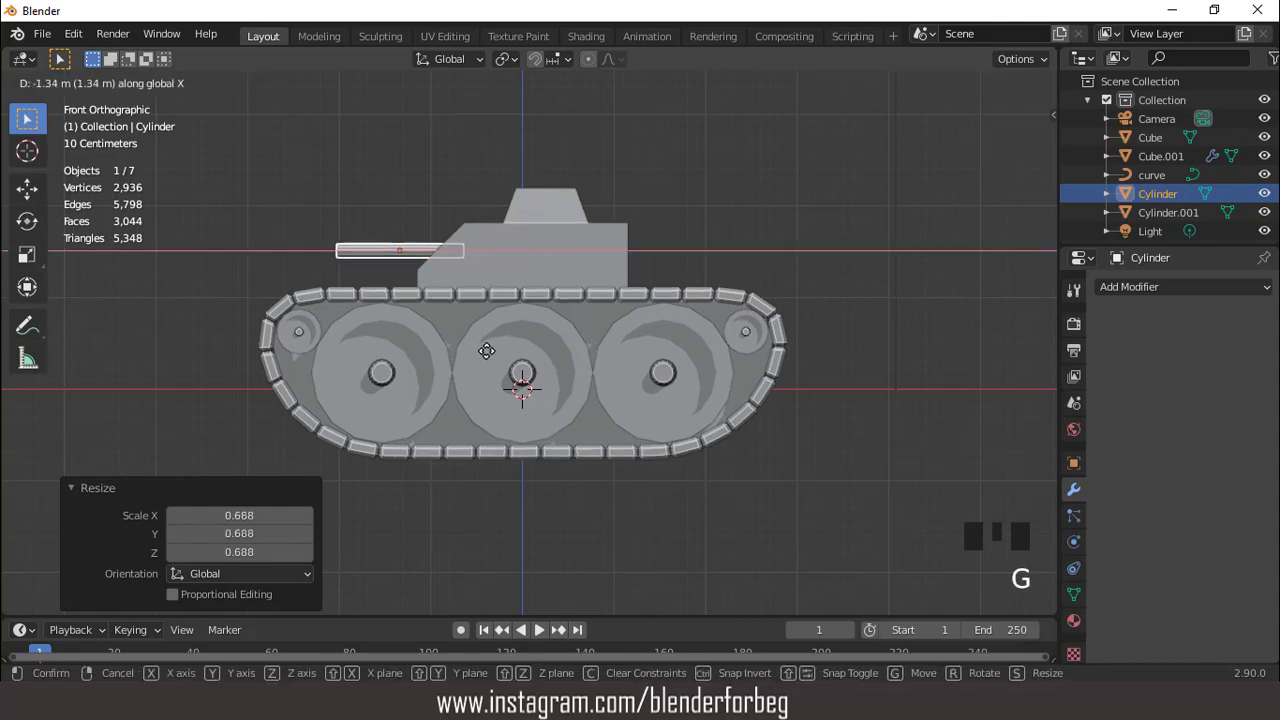
{"action": "left_click", "coordinate": [524, 358]}
{"action": "key", "text": "s"}
{"action": "key", "text": "x"}
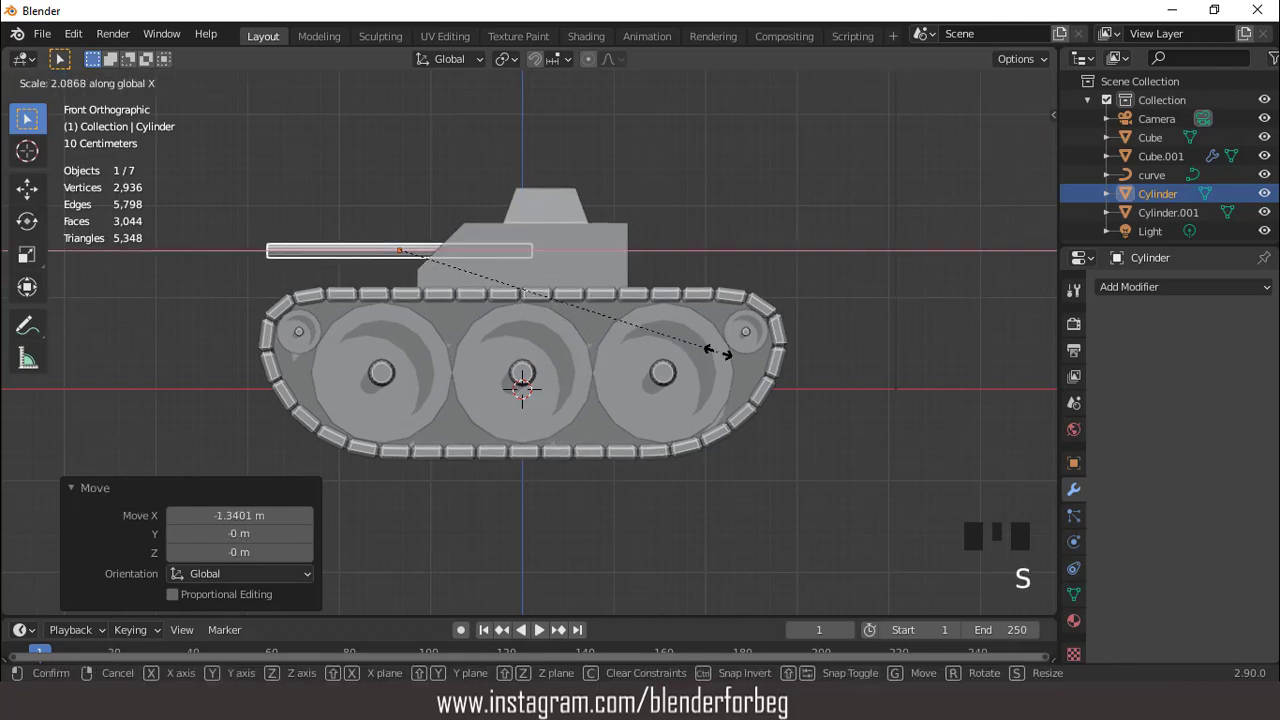
{"action": "left_click", "coordinate": [729, 351]}
{"action": "key", "text": "g"}
{"action": "key", "text": "x"}
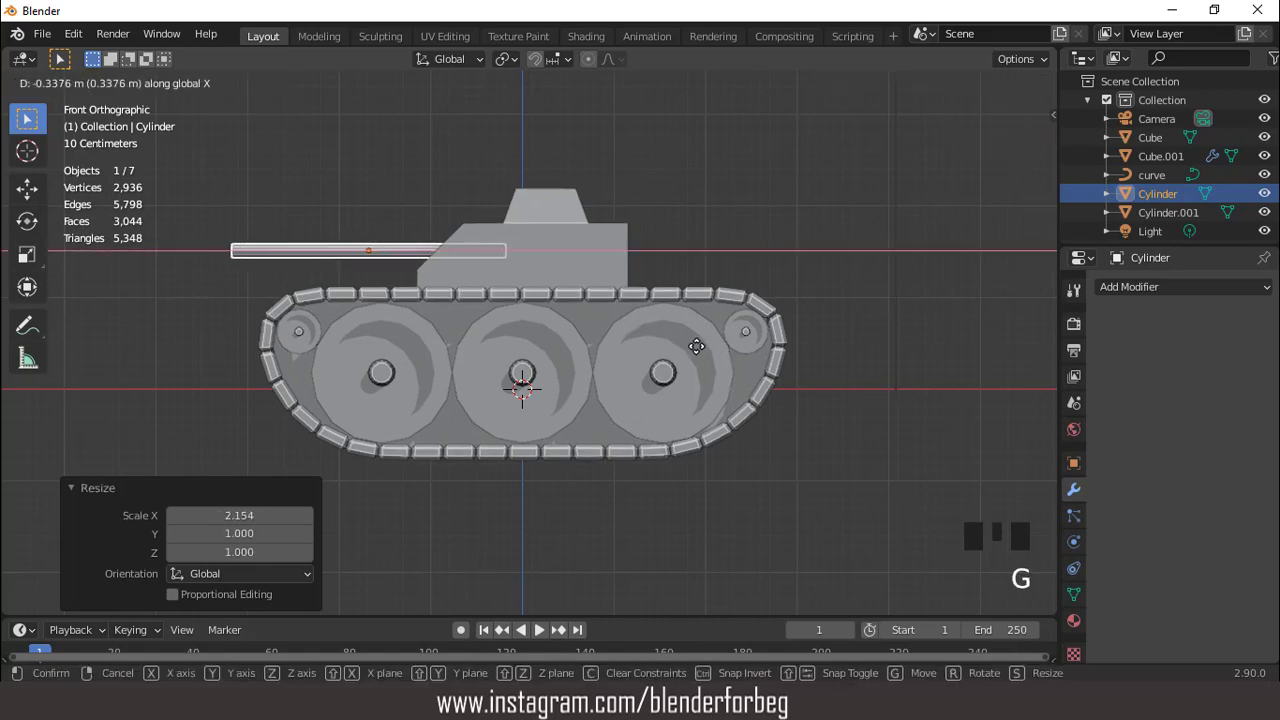
{"action": "left_click", "coordinate": [682, 342]}
Tilt the barrel upward about 6.28° around Y and raise it about 0.104 m along Z.
{"action": "middle_click_drag", "start_coordinate": [646, 343], "coordinate": [766, 371]}
{"action": "key", "text": "r"}
{"action": "key", "text": "y"}
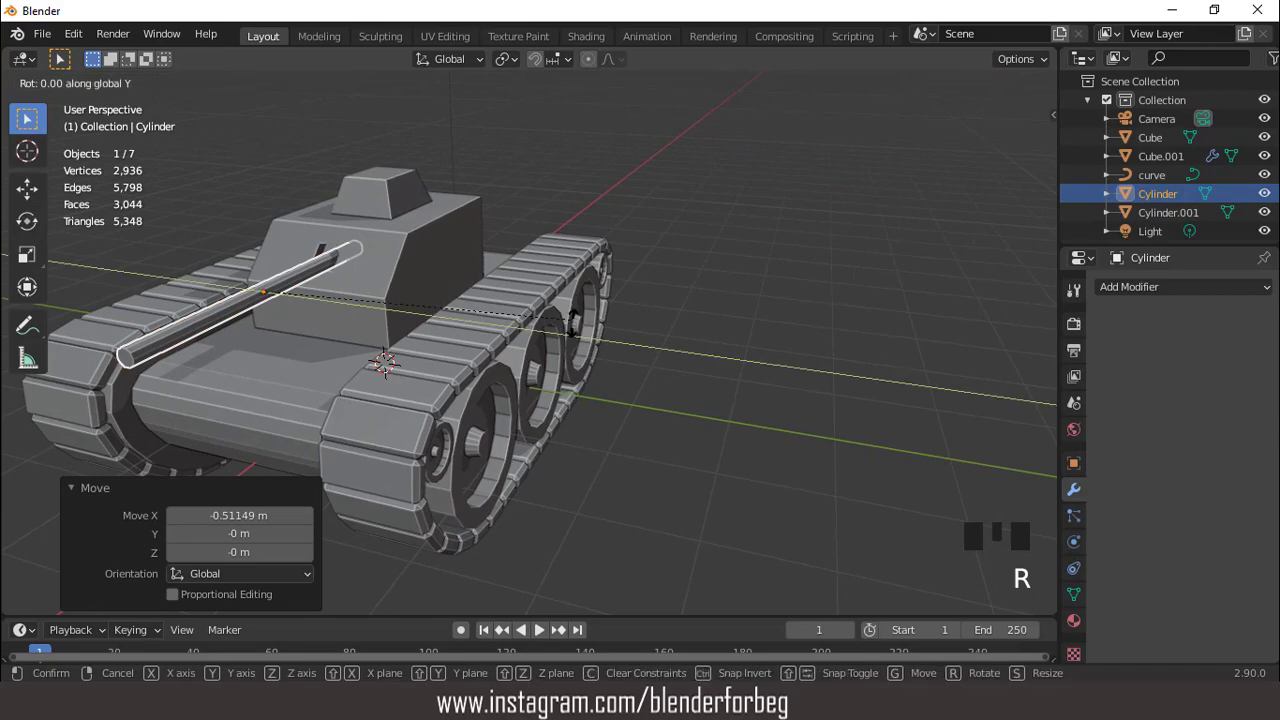
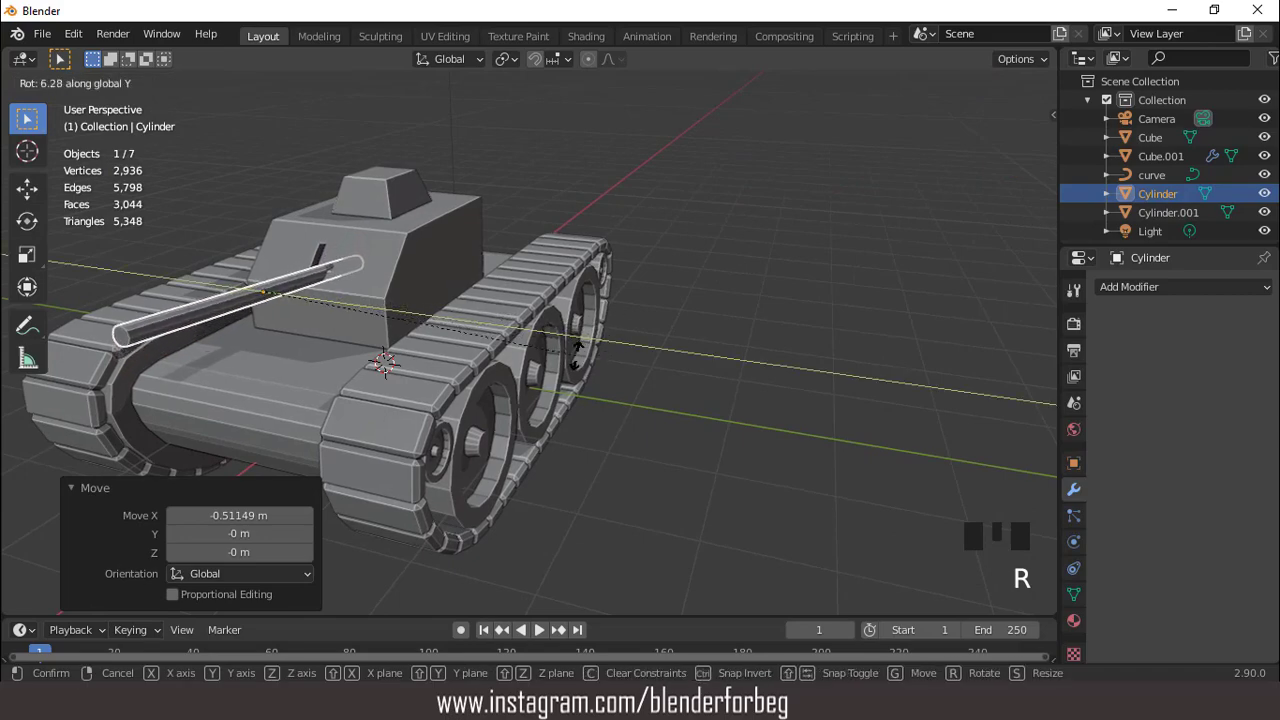
{"action": "left_click", "coordinate": [598, 345]}
{"action": "middle_click_drag", "start_coordinate": [450, 308], "coordinate": [476, 289]}
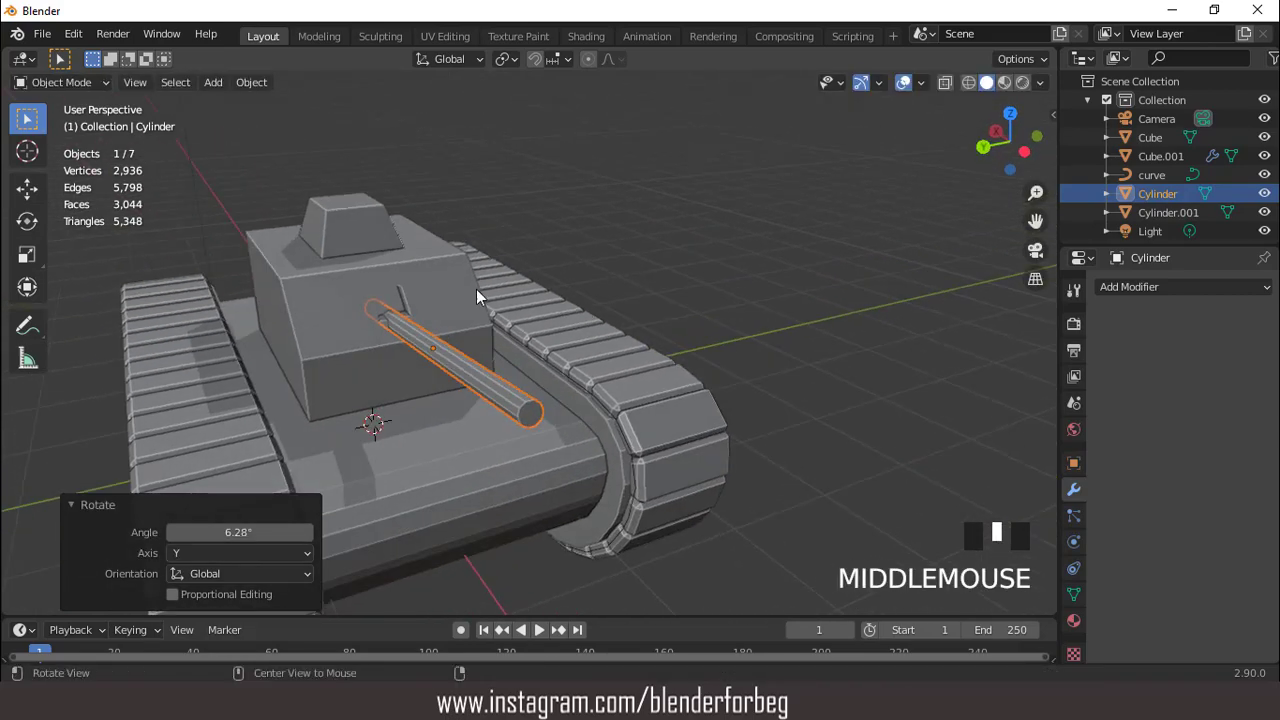
{"action": "scroll", "coordinate": [476, 289], "scroll_direction": "up", "scroll_amount": 3}
{"action": "key", "text": "g"}
{"action": "key", "text": "z"}
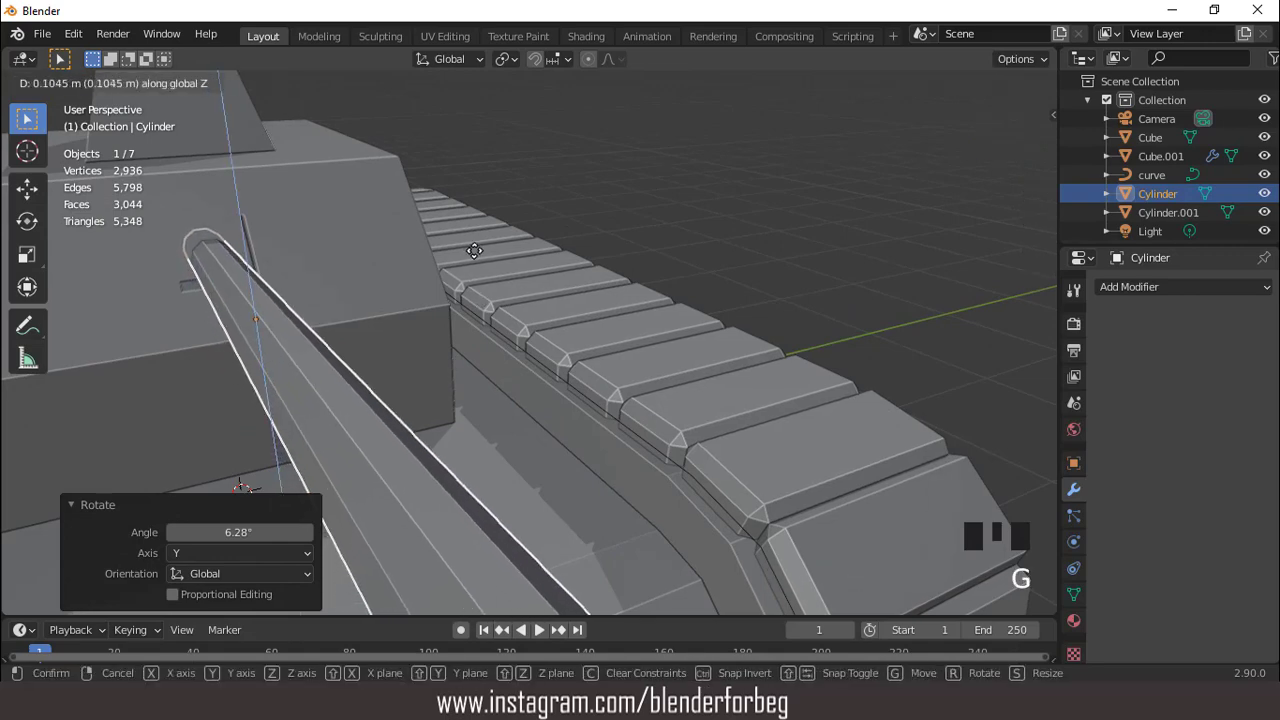
{"action": "left_click", "coordinate": [452, 290]}
{"action": "middle_click_drag", "start_coordinate": [452, 290], "coordinate": [286, 244]}
{"action": "scroll", "coordinate": [315, 263], "scroll_direction": "down", "scroll_amount": 3}
{"action": "key", "text": "KP_1"}
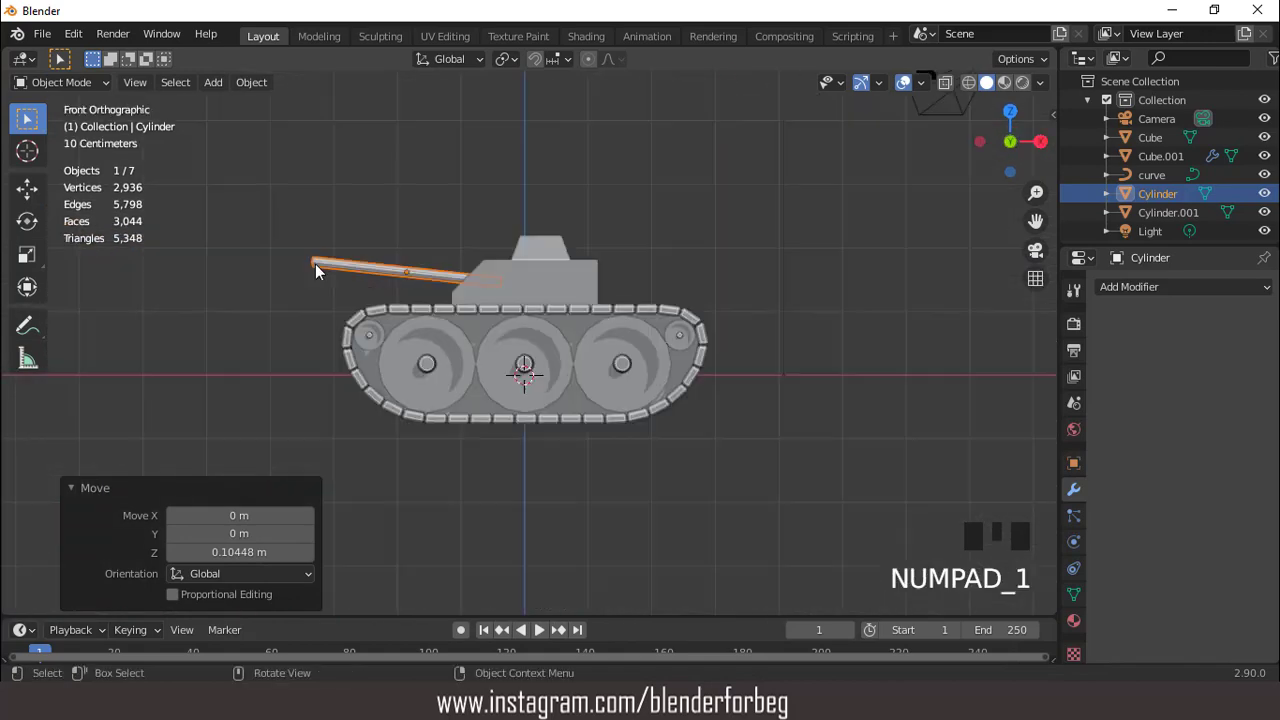
Isolate the barrel in Edit Mode and delete the cap faces at its muzzle end.
{"action": "scroll", "coordinate": [418, 296], "scroll_direction": "up", "scroll_amount": 2}
{"action": "middle_click_drag", "start_coordinate": [418, 296], "coordinate": [367, 250]}
{"action": "scroll", "coordinate": [411, 297], "scroll_direction": "up", "scroll_amount": 3}
{"action": "key", "text": "Tab"}
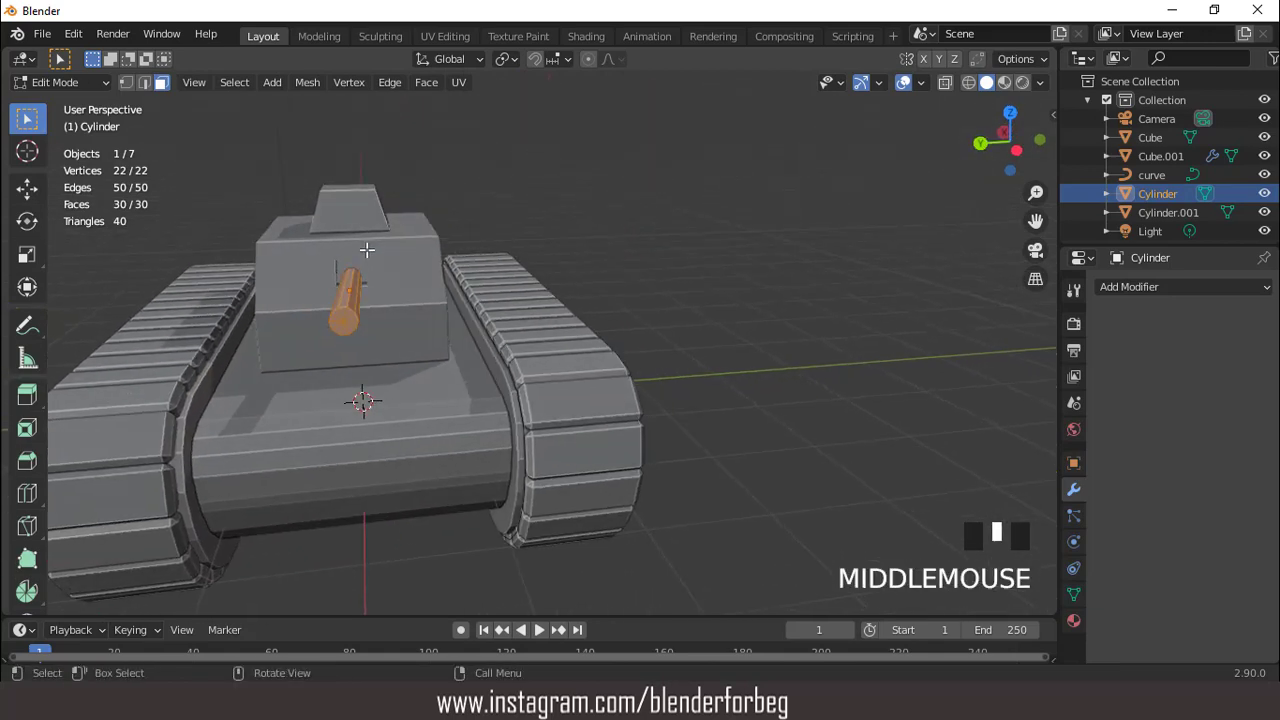
{"action": "key", "text": "KP_Divide"}
{"action": "mouse_move", "coordinate": [534, 325]}
{"action": "middle_mouse_down"}
{"action": "mouse_move", "coordinate": [491, 311]}
{"action": "mouse_move", "coordinate": [523, 331]}
{"action": "middle_mouse_up"}
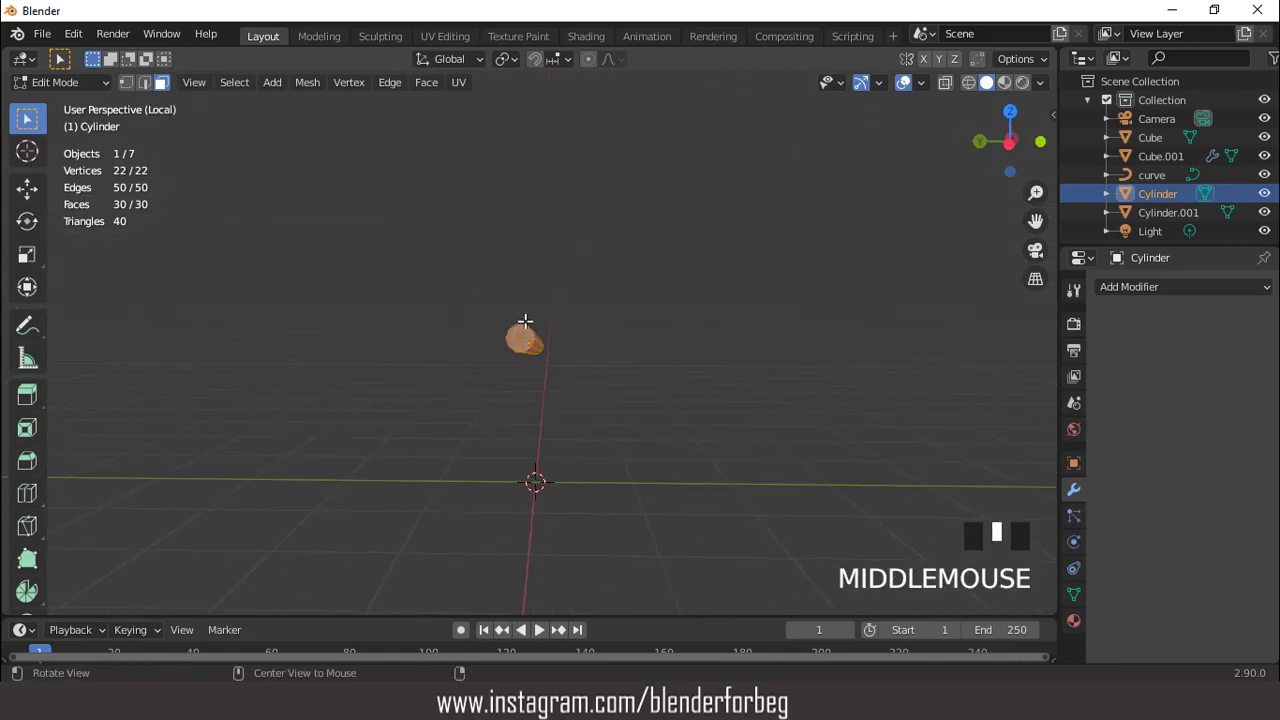
{"action": "scroll", "coordinate": [520, 328], "scroll_direction": "up", "scroll_amount": 4}
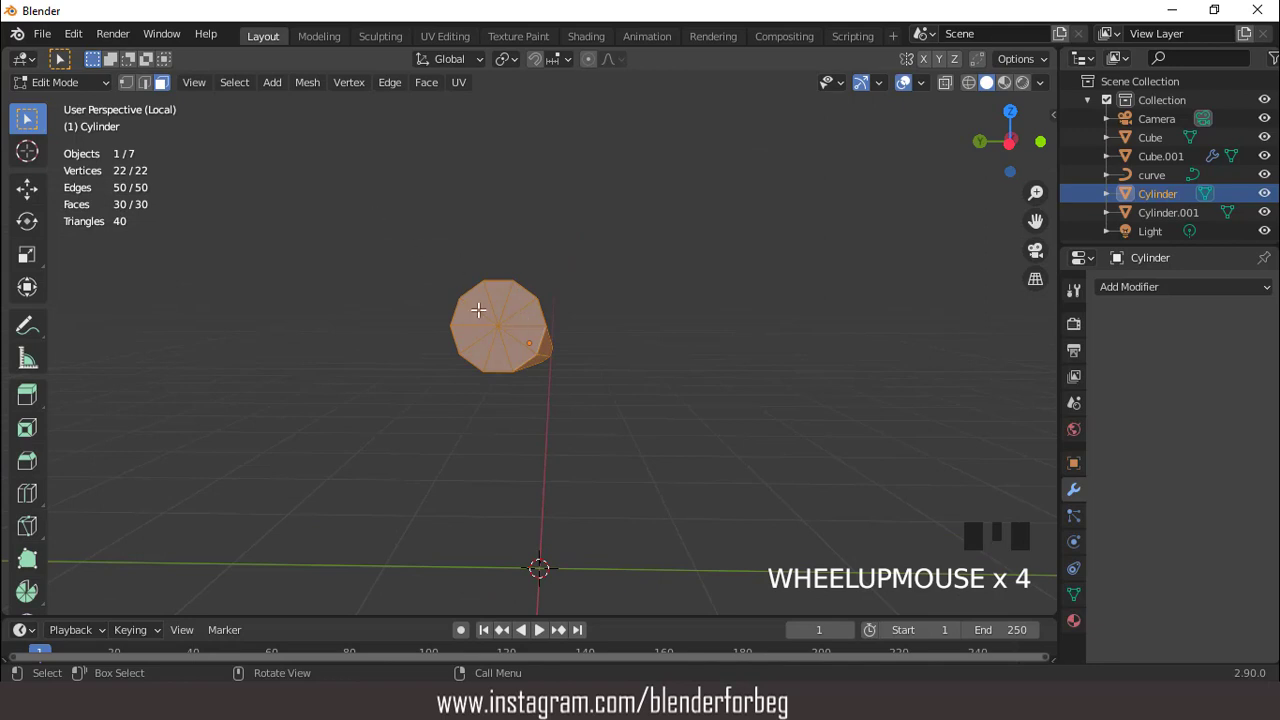
{"action": "left_click", "coordinate": [503, 333]}
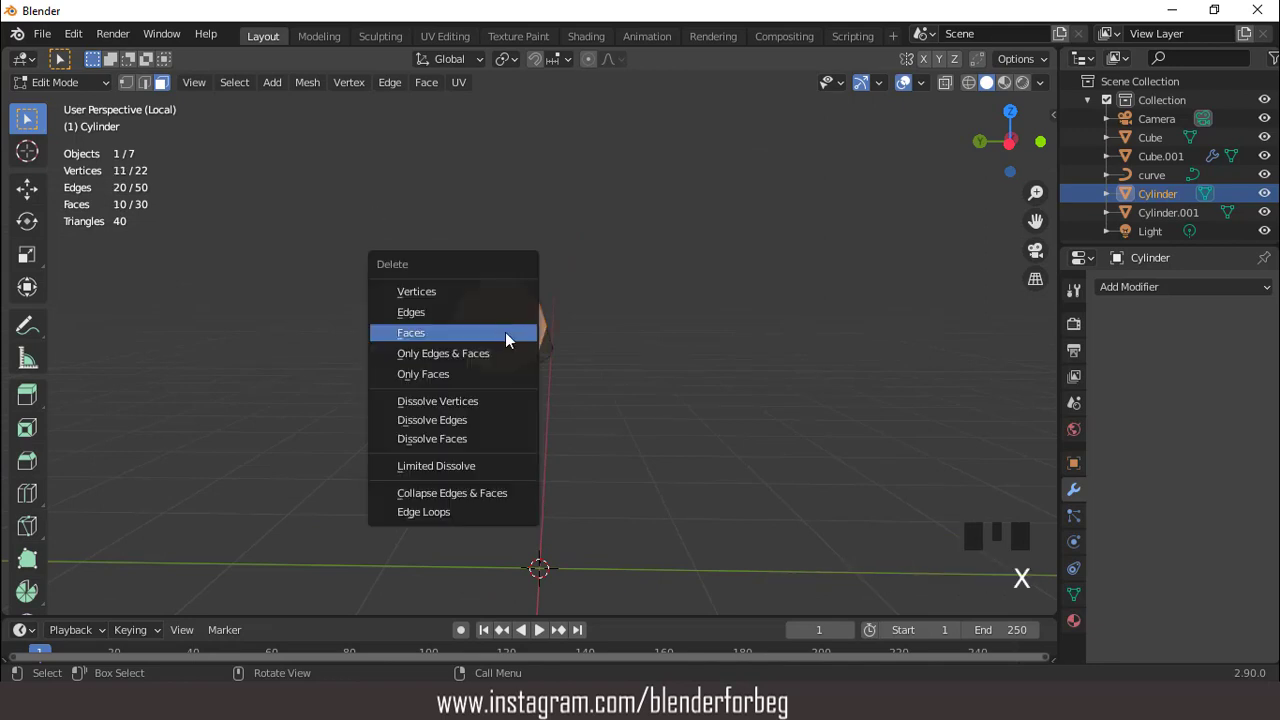
{"action": "left_click", "coordinate": [506, 333]}
Delete the cap faces at the barrel's turret end so the tube is open at both ends.
{"action": "scroll", "coordinate": [503, 343], "scroll_direction": "down", "scroll_amount": 3}
{"action": "middle_click_drag", "start_coordinate": [503, 343], "coordinate": [630, 360]}
{"action": "scroll", "coordinate": [644, 369], "scroll_direction": "up", "scroll_amount": 2}
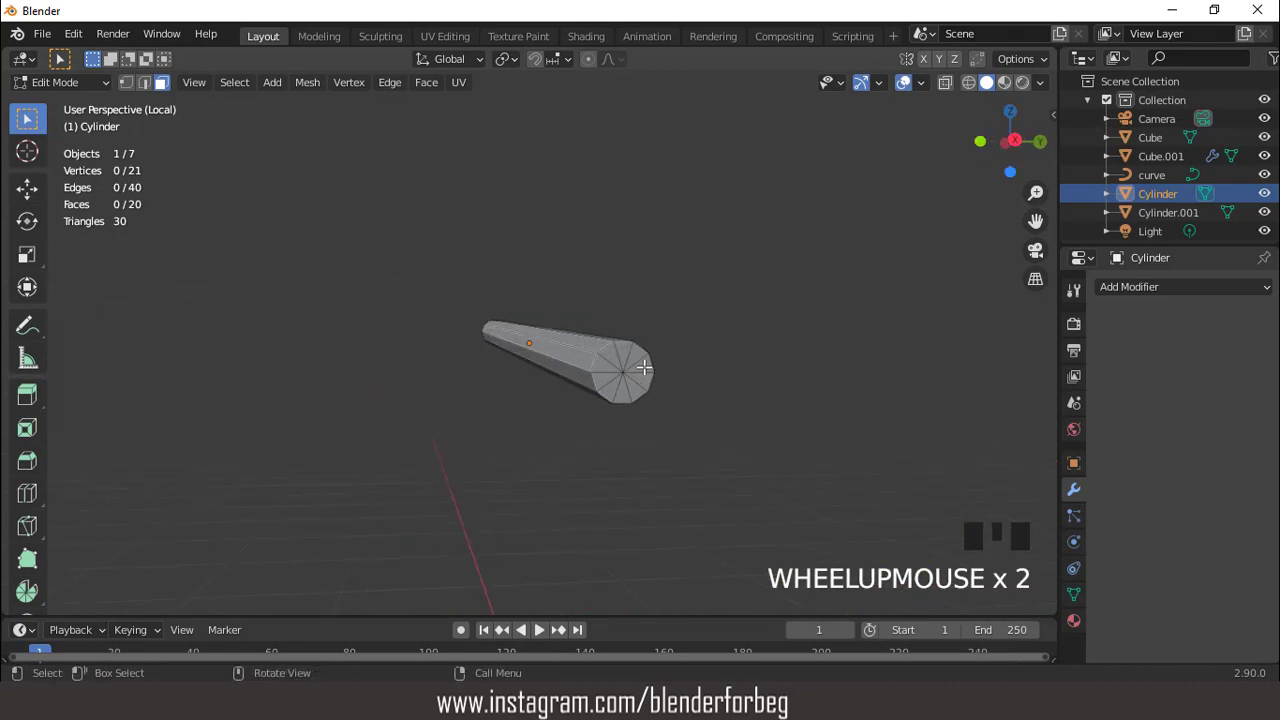
{"action": "left_click_drag", "start_coordinate": [615, 357], "coordinate": [640, 317]}
{"action": "key", "text": "x"}
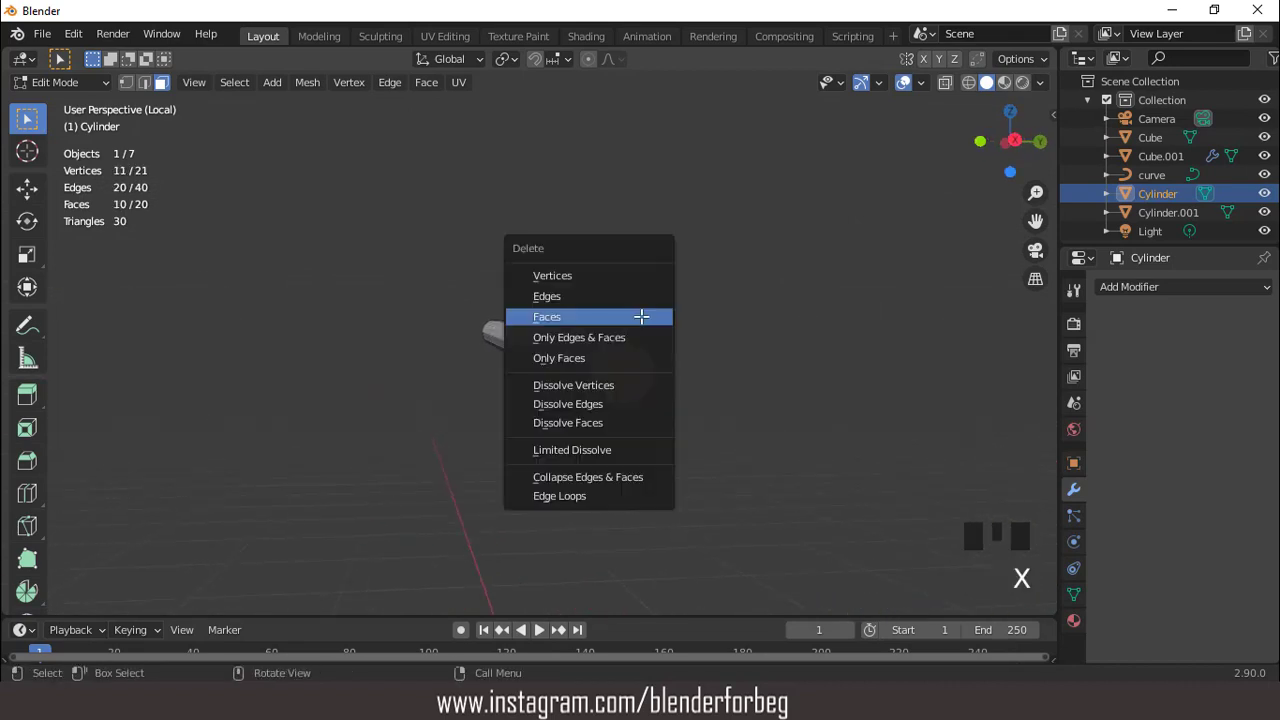
{"action": "left_click", "coordinate": [640, 317]}
Add one loop cut around the barrel near its muzzle end, slid to a factor of about 0.791.
{"action": "middle_click_drag", "start_coordinate": [420, 308], "coordinate": [543, 340]}
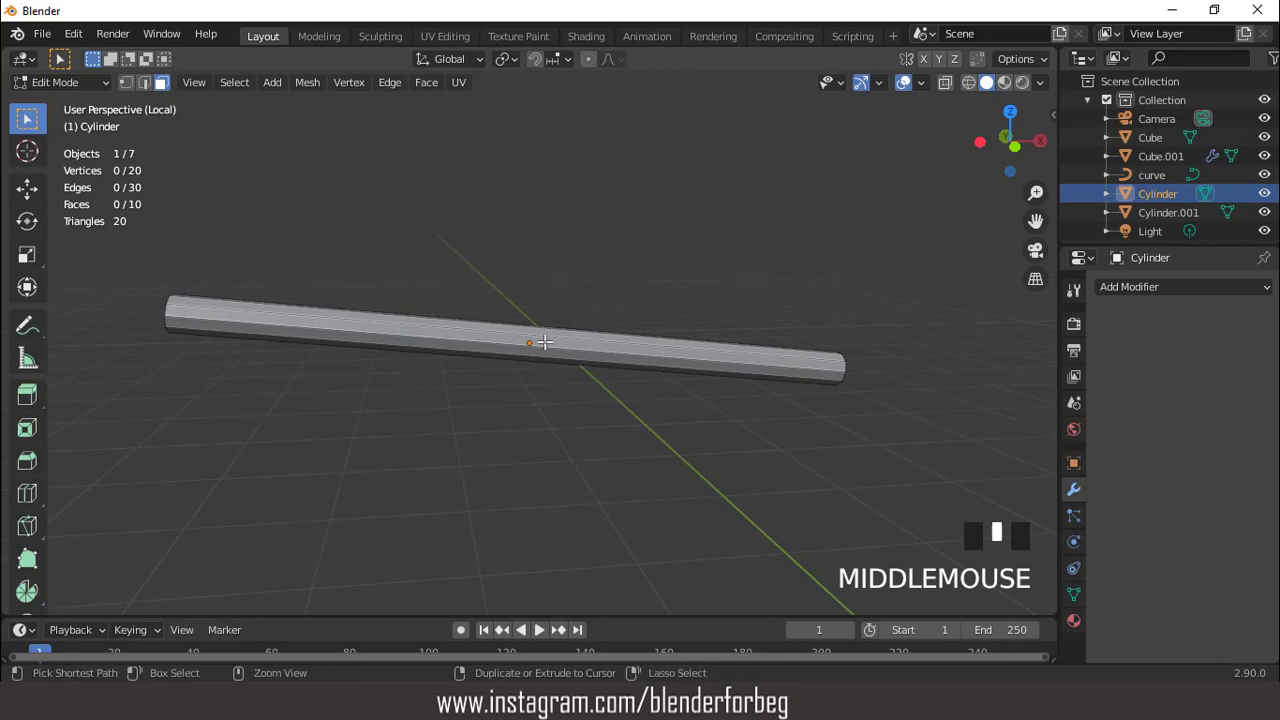
{"action": "key", "text": "ctrl+r"}
{"action": "left_click", "coordinate": [544, 342]}
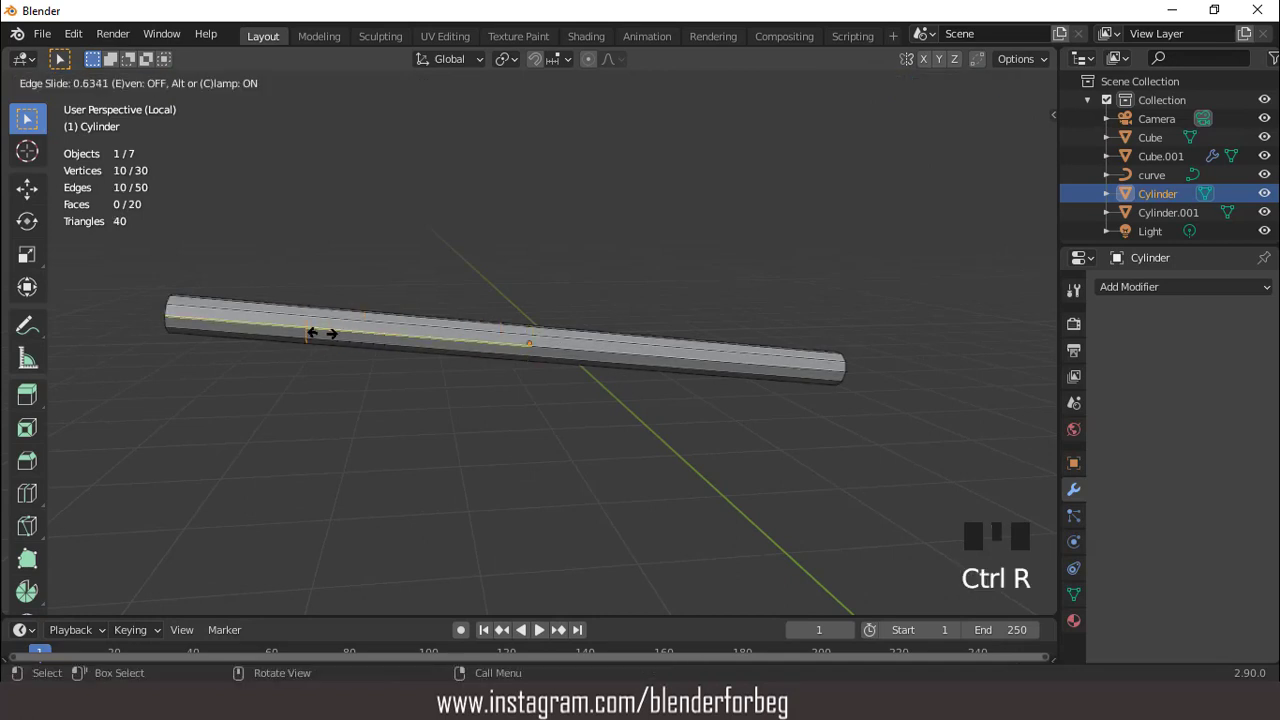
{"action": "left_click", "coordinate": [275, 330]}
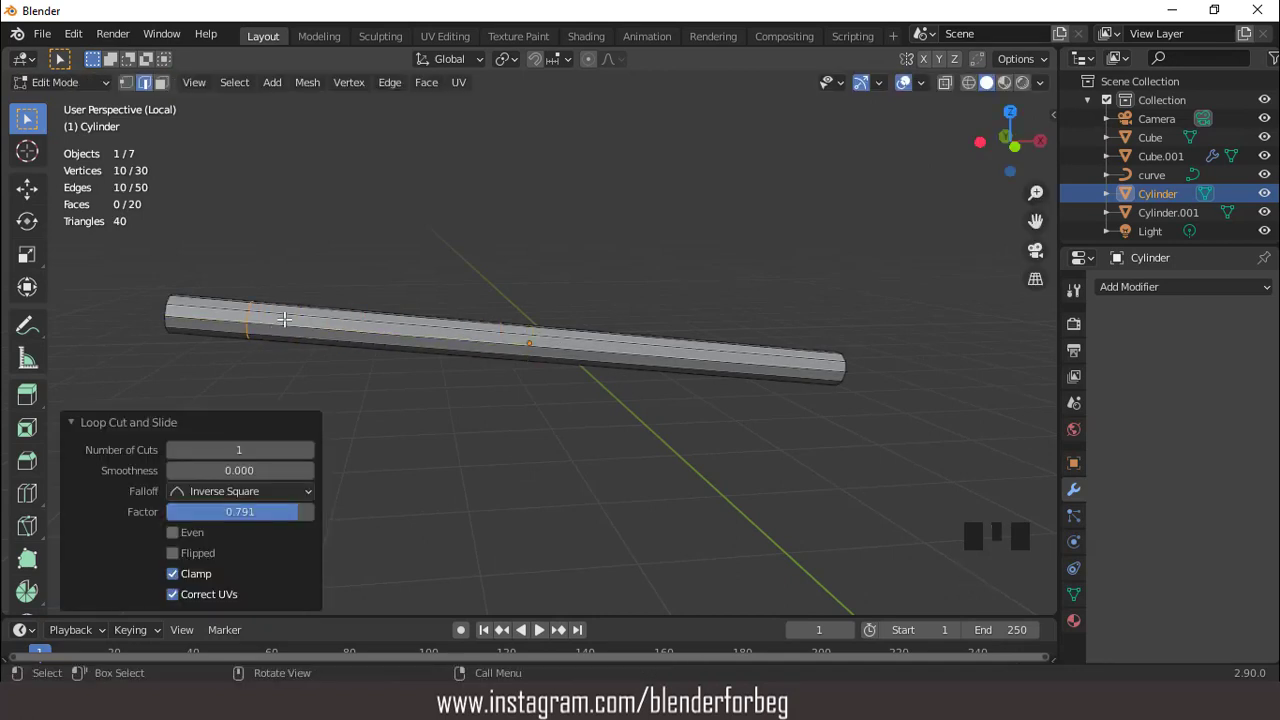
Solidify the ring of faces at the muzzle with a thickness of -0.35 m, then return to the whole tank in Object Mode.
{"action": "middle_click_drag", "start_coordinate": [275, 330], "coordinate": [369, 331]}
{"action": "key", "text": "3"}
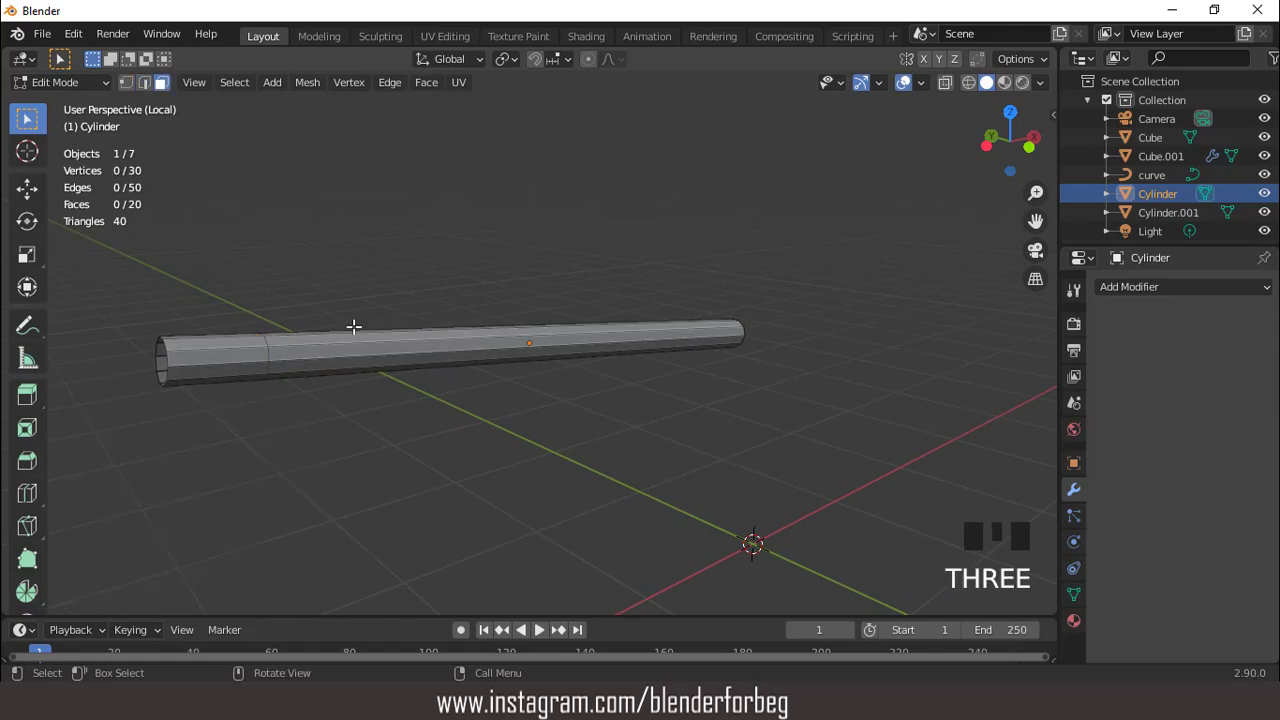
{"action": "left_click", "coordinate": [234, 345]}
{"action": "left_click", "coordinate": [234, 345], "text": "alt"}
{"action": "left_click", "coordinate": [436, 88]}
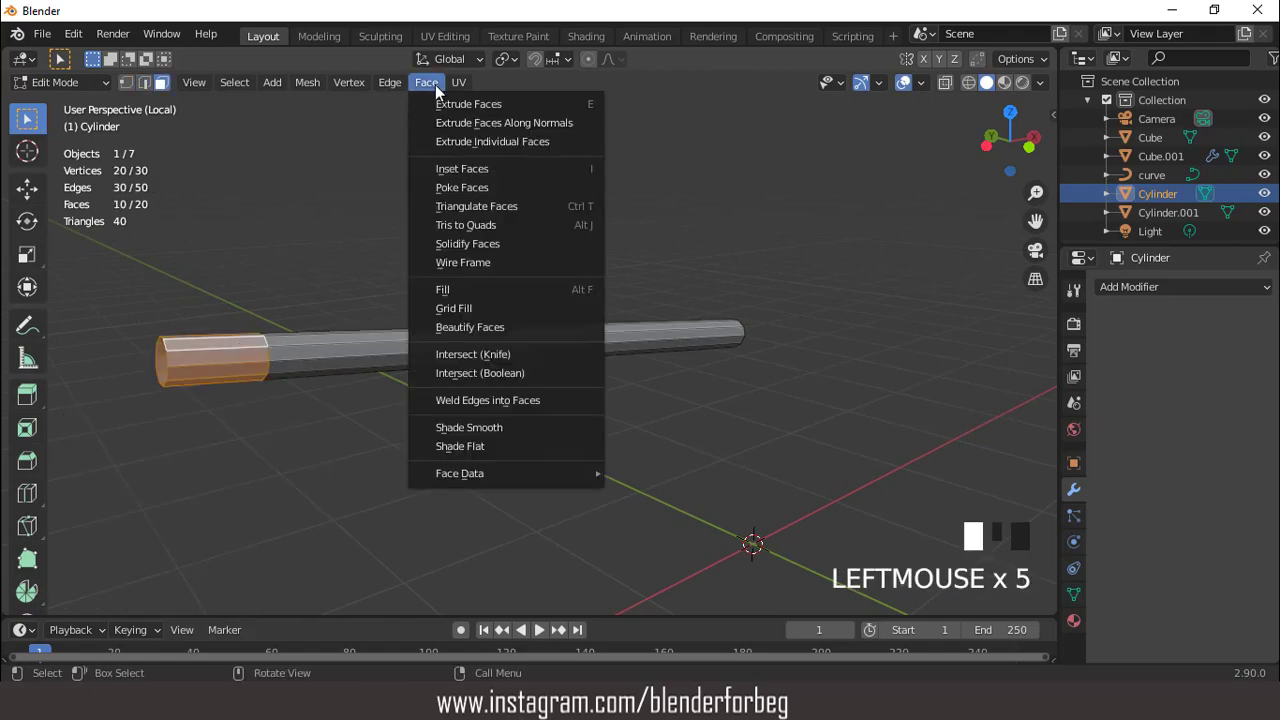
{"action": "left_click", "coordinate": [482, 248]}
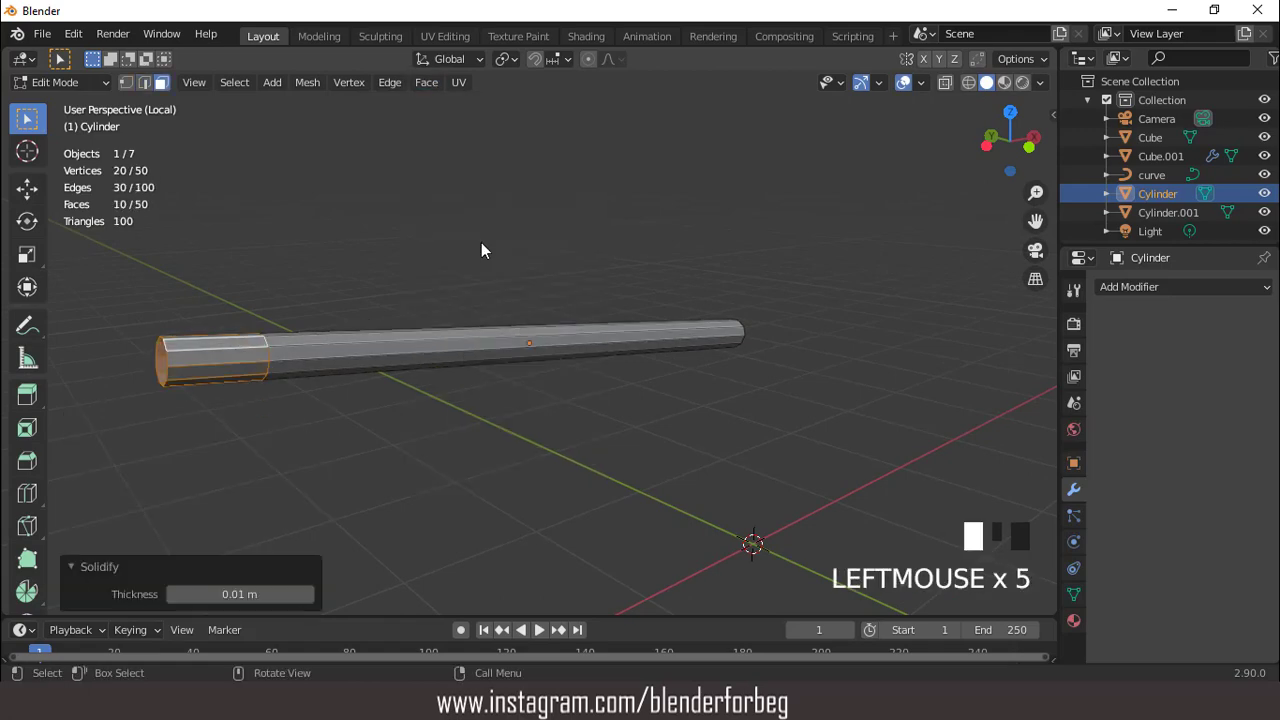
{"action": "left_click", "coordinate": [174, 594]}
{"action": "left_click", "coordinate": [174, 594]}
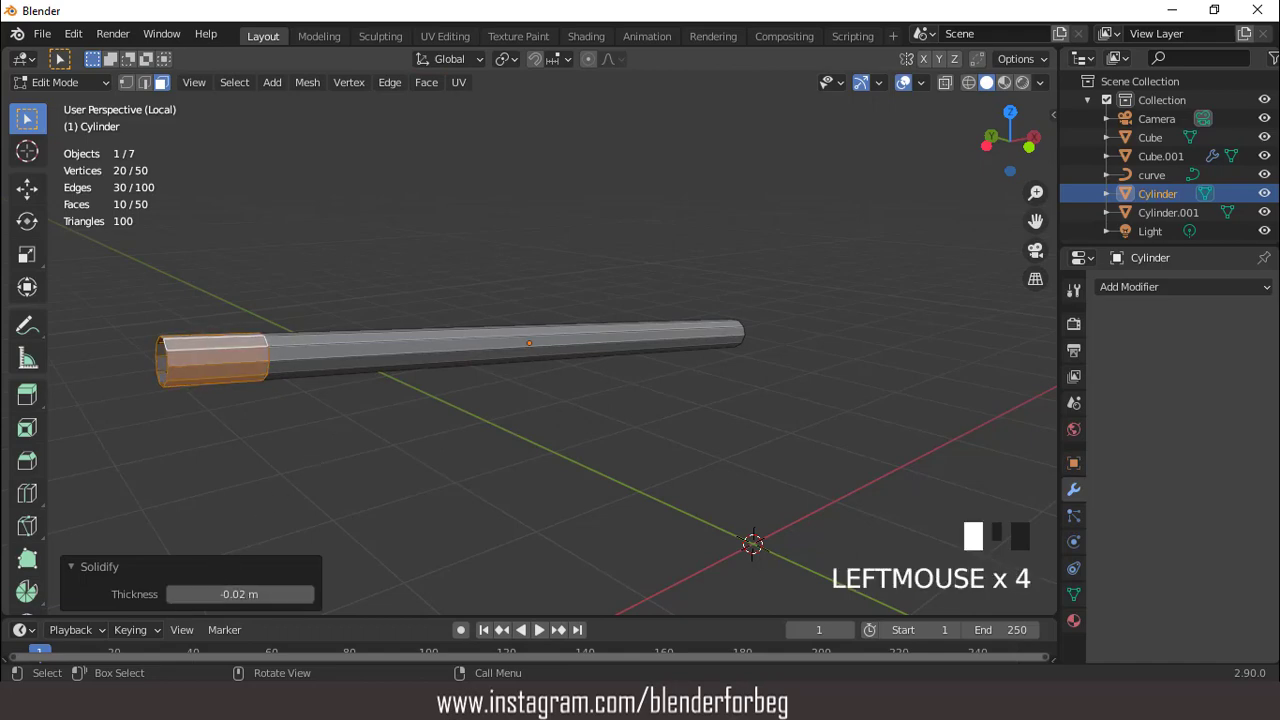
{"action": "left_click", "coordinate": [174, 594]}
{"action": "left_click", "coordinate": [178, 598]}
{"action": "left_click", "coordinate": [178, 596]}
{"action": "mouse_move", "coordinate": [178, 596]}
{"action": "left_mouse_down"}
{"action": "mouse_move", "coordinate": [130, 596]}
{"action": "mouse_move", "coordinate": [178, 596]}
{"action": "left_mouse_up"}
{"action": "middle_click_drag", "start_coordinate": [374, 400], "coordinate": [189, 397]}
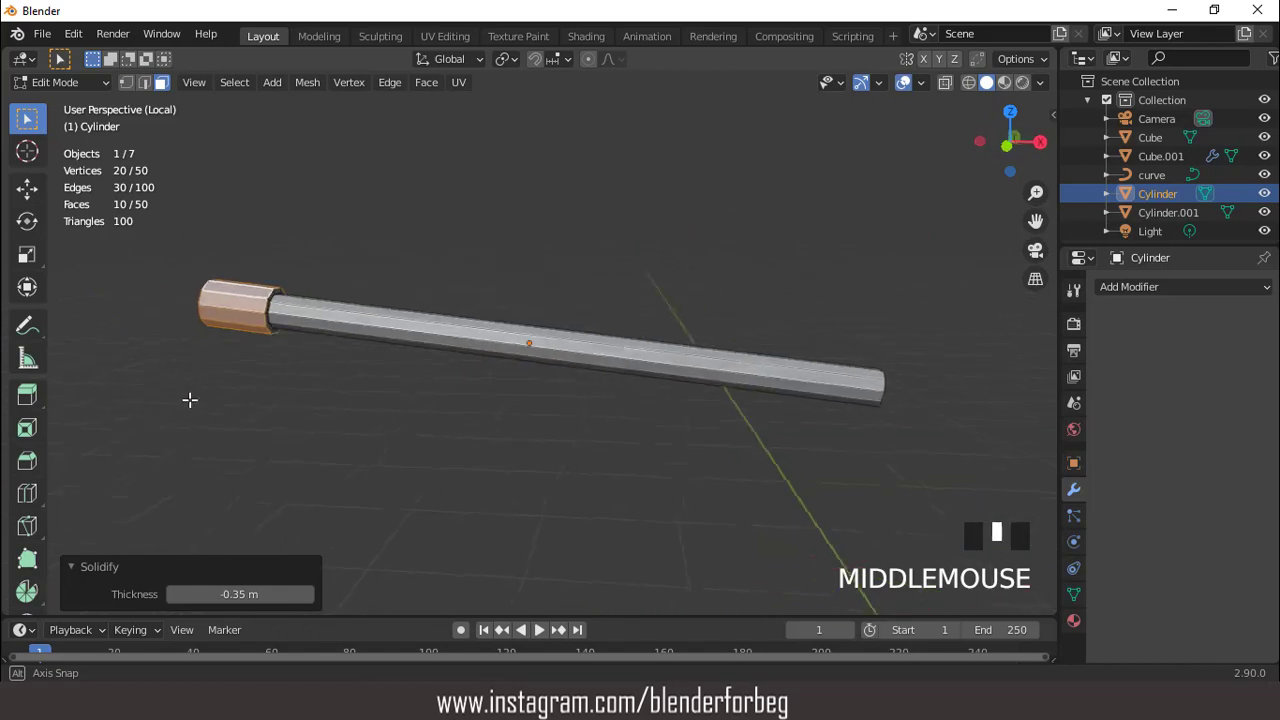
{"action": "scroll", "coordinate": [440, 335], "scroll_direction": "down", "scroll_amount": 2}
{"action": "key", "text": "Tab"}
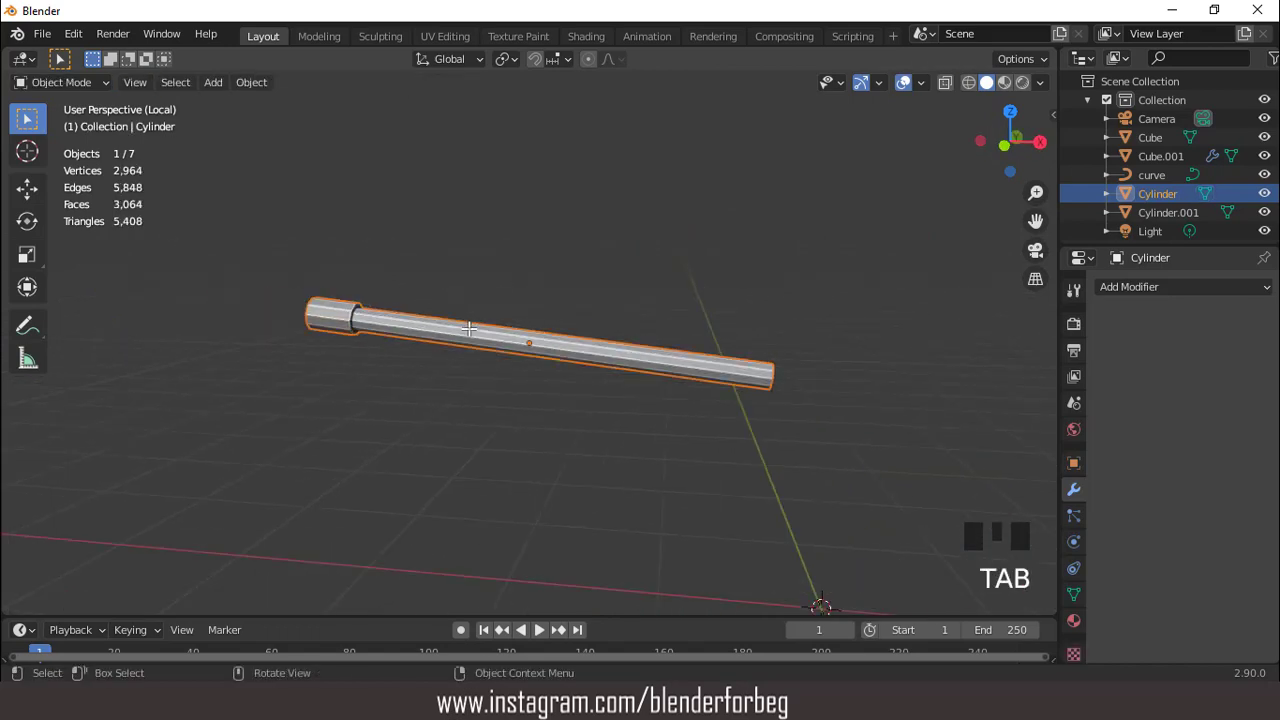
{"action": "key", "text": "KP_Divide"}
{"action": "key", "text": "KP_1"}
{"action": "scroll", "coordinate": [473, 328], "scroll_direction": "down", "scroll_amount": 2}
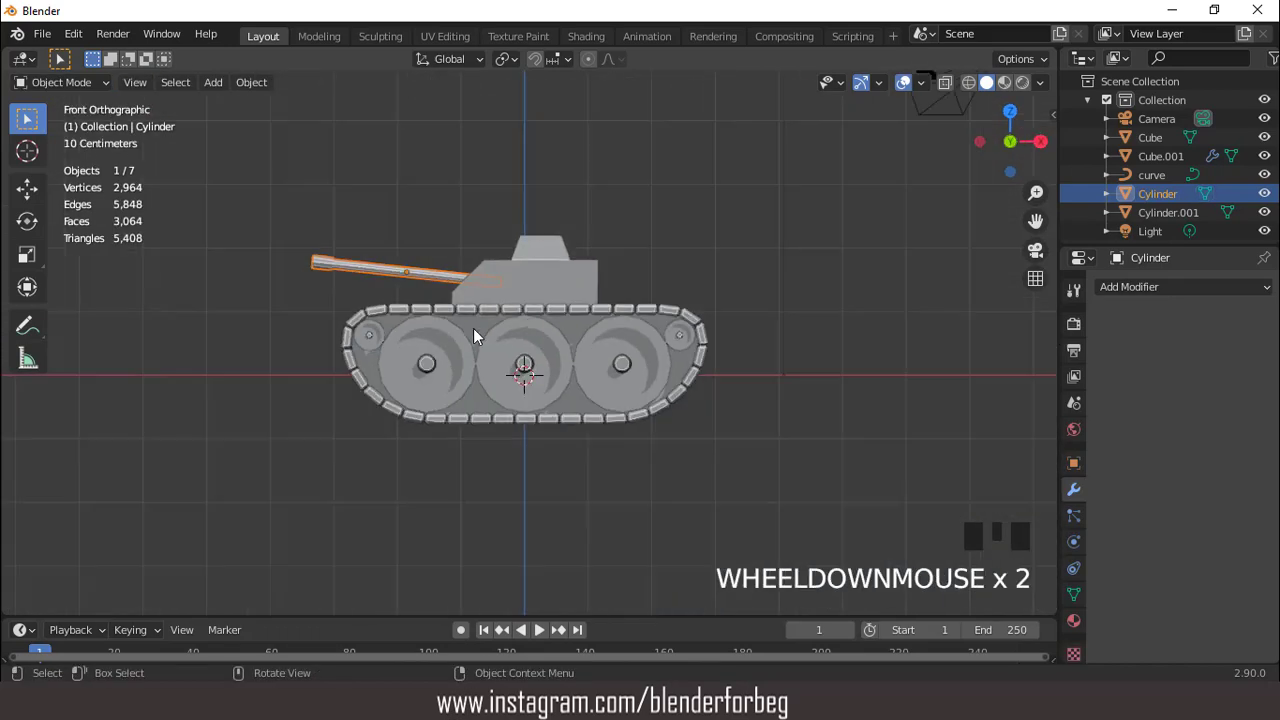
Edit the tank body and add two unslid horizontal loop cuts around the lower part of the turret.
{"action": "middle_click_drag", "start_coordinate": [473, 328], "coordinate": [480, 285]}
{"action": "scroll", "coordinate": [470, 280], "scroll_direction": "up", "scroll_amount": 3}
{"action": "left_click", "coordinate": [446, 245]}
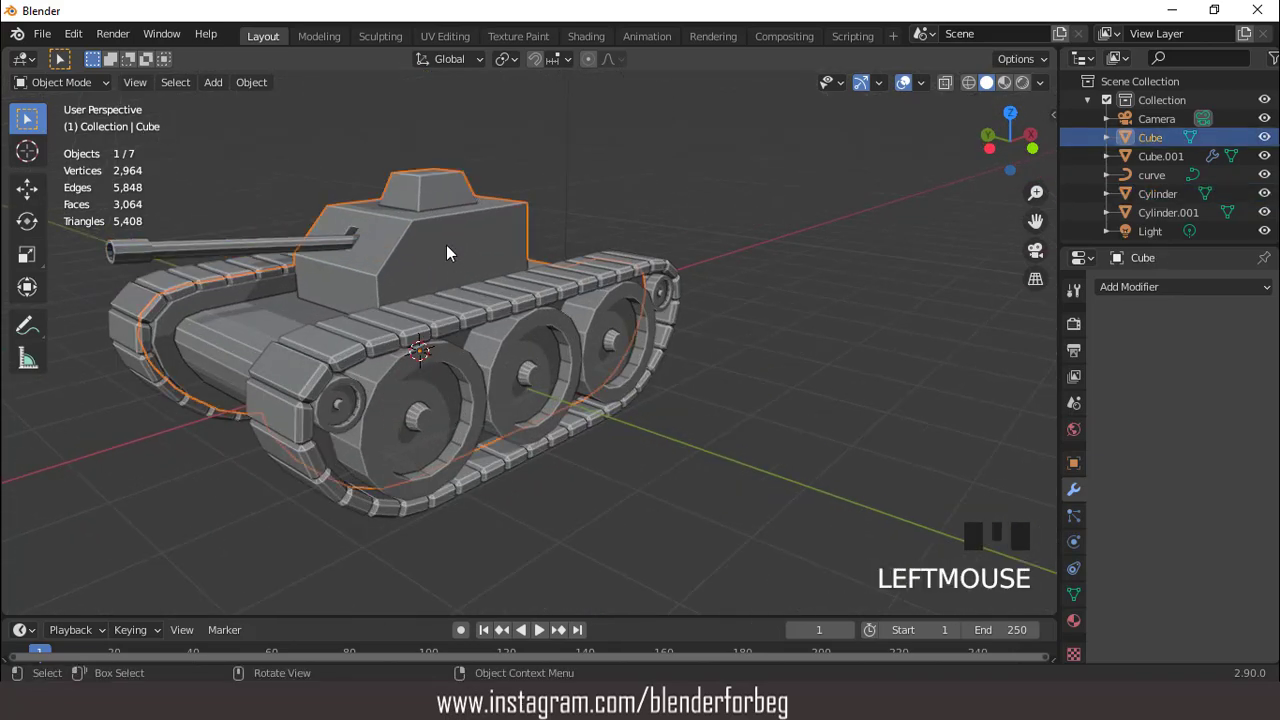
{"action": "key", "text": "KP_1"}
{"action": "key", "text": "Tab"}
{"action": "mouse_move", "coordinate": [521, 258]}
{"action": "middle_mouse_down"}
{"action": "mouse_move", "coordinate": [524, 268]}
{"action": "mouse_move", "coordinate": [510, 236]}
{"action": "middle_mouse_up"}
{"action": "scroll", "coordinate": [507, 231], "scroll_direction": "up", "scroll_amount": 2}
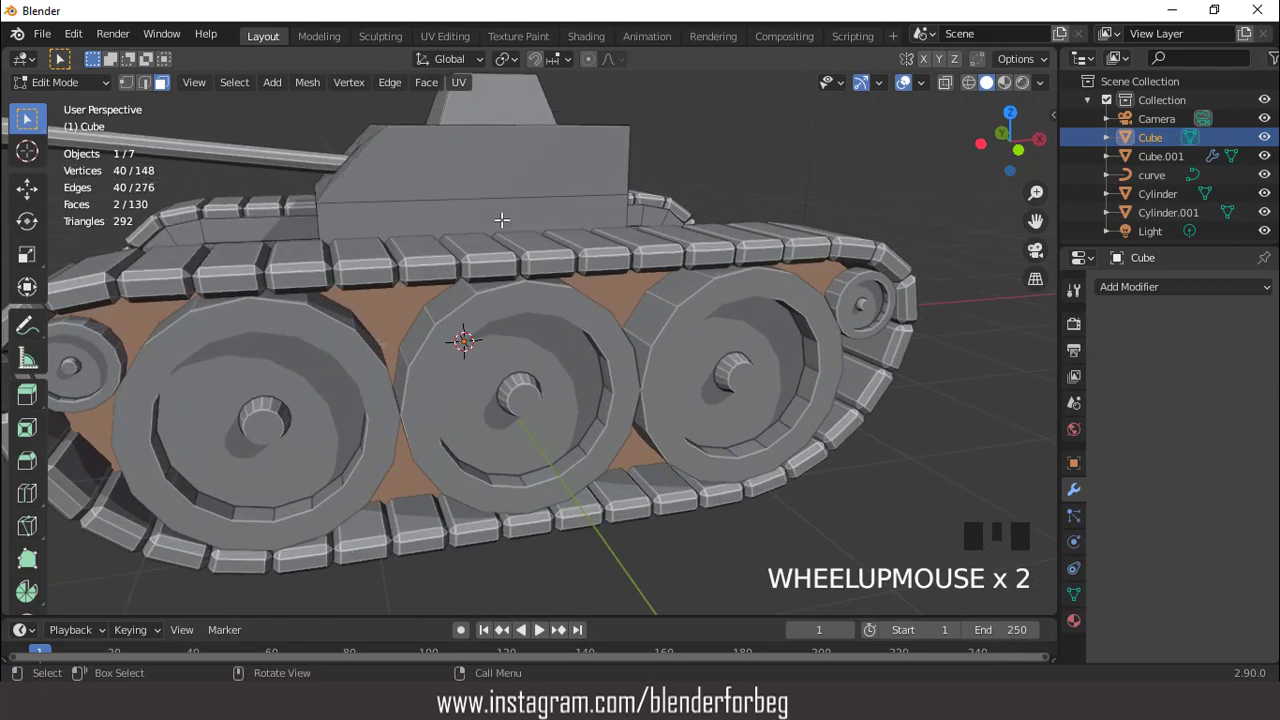
{"action": "key", "text": "ctrl+r"}
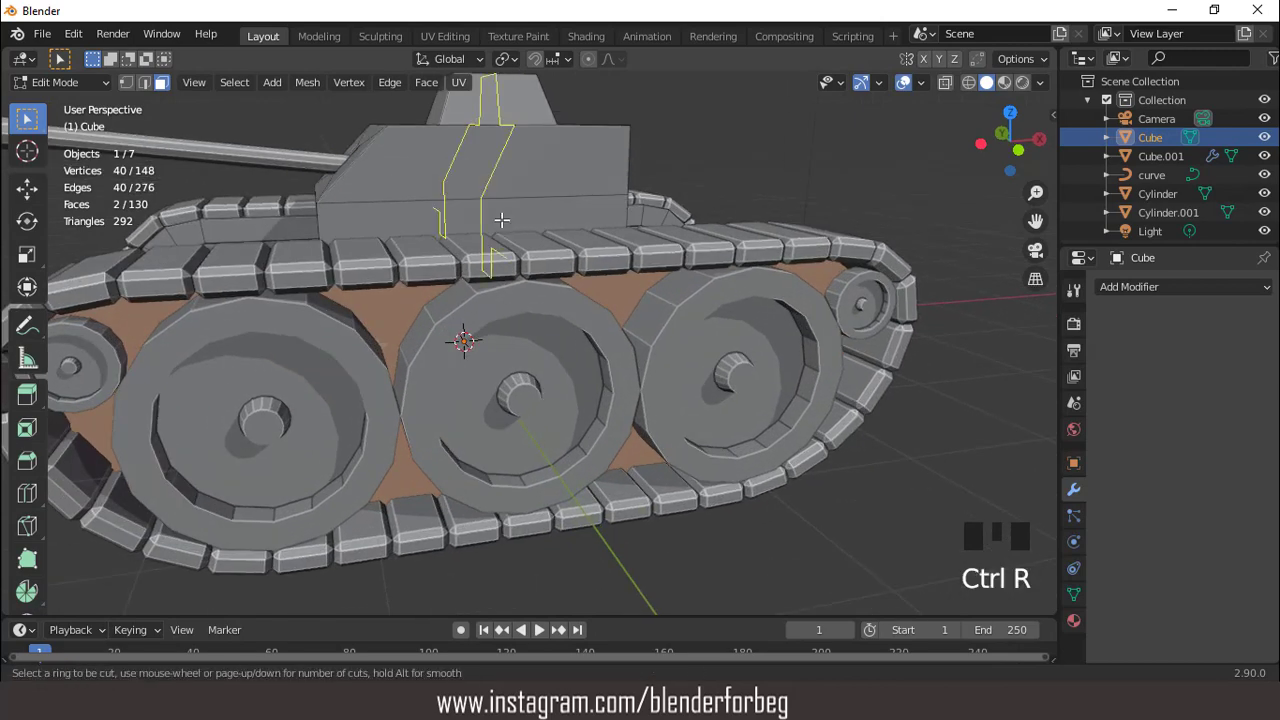
{"action": "left_click", "coordinate": [624, 208]}
{"action": "right_click", "coordinate": [624, 208]}
Adjust the two turret loops along Z: move up about 0.118 m, scale 0.631, move up about 0.047 m, scale 1.187.
{"action": "key", "text": "KP_1"}
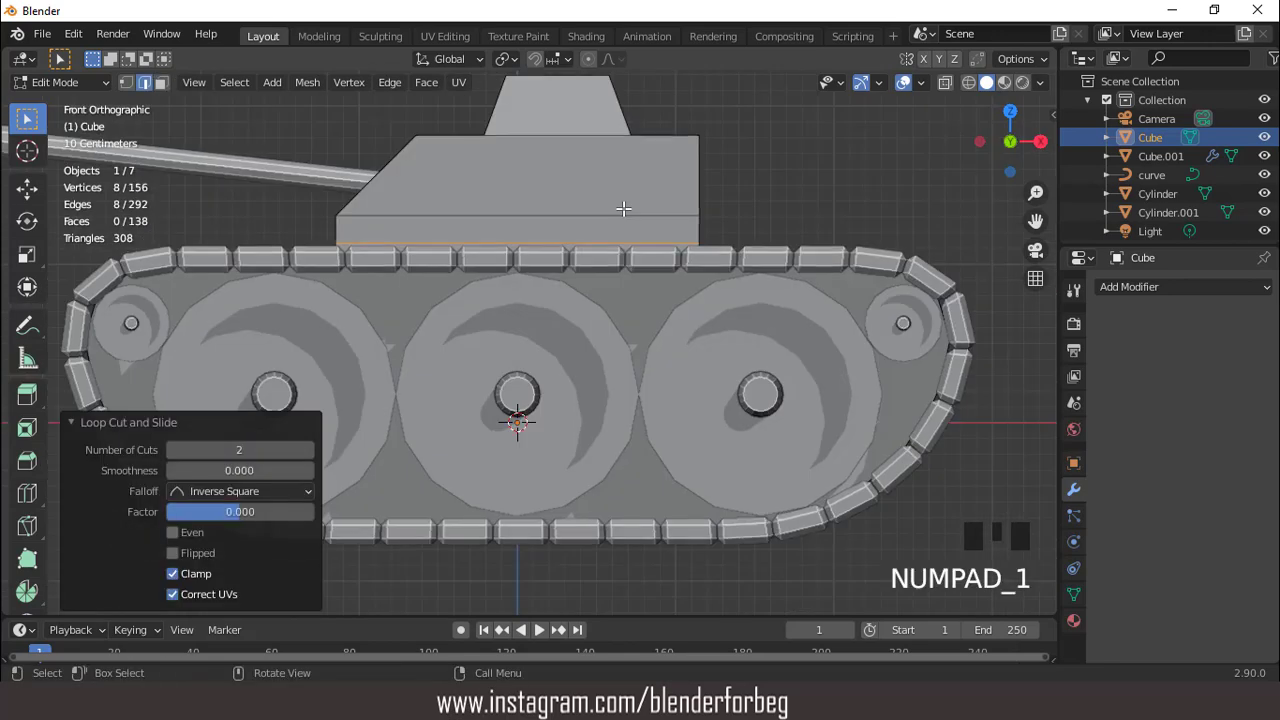
{"action": "key", "text": "g"}
{"action": "key", "text": "z"}
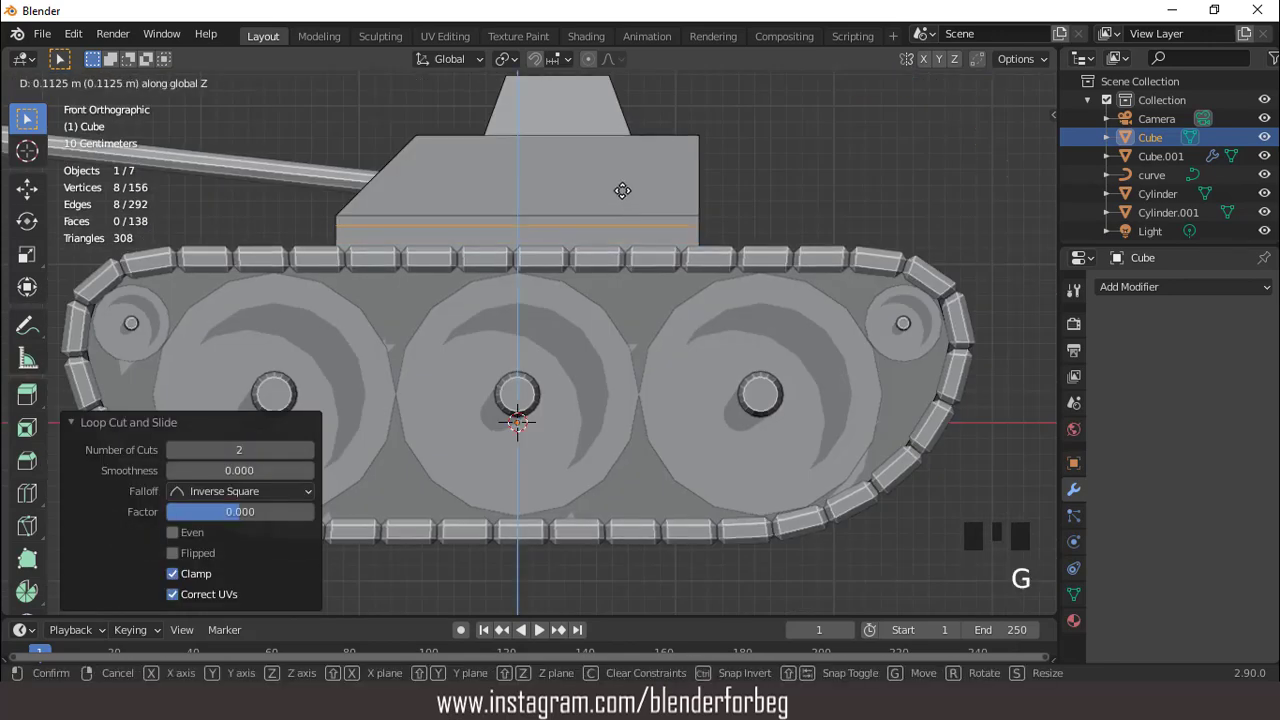
{"action": "left_click", "coordinate": [622, 189]}
{"action": "key", "text": "s"}
{"action": "key", "text": "z"}
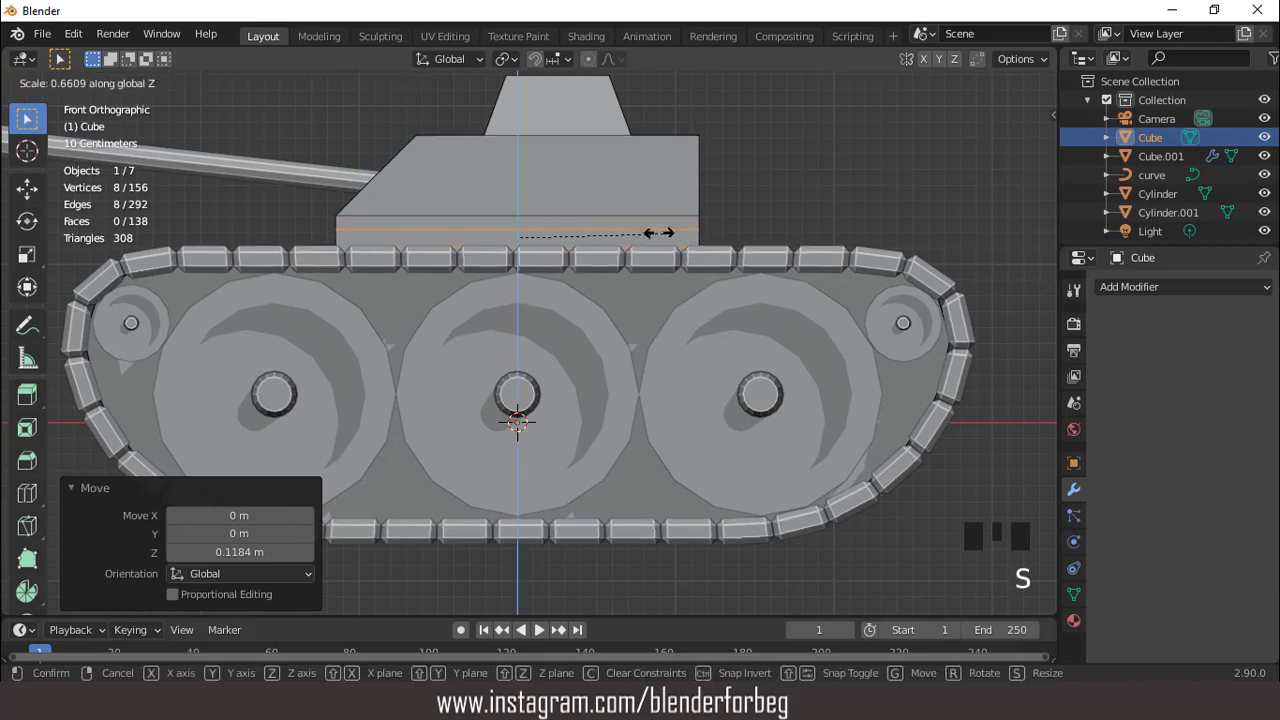
{"action": "left_click", "coordinate": [659, 233]}
{"action": "key", "text": "g"}
{"action": "key", "text": "z"}
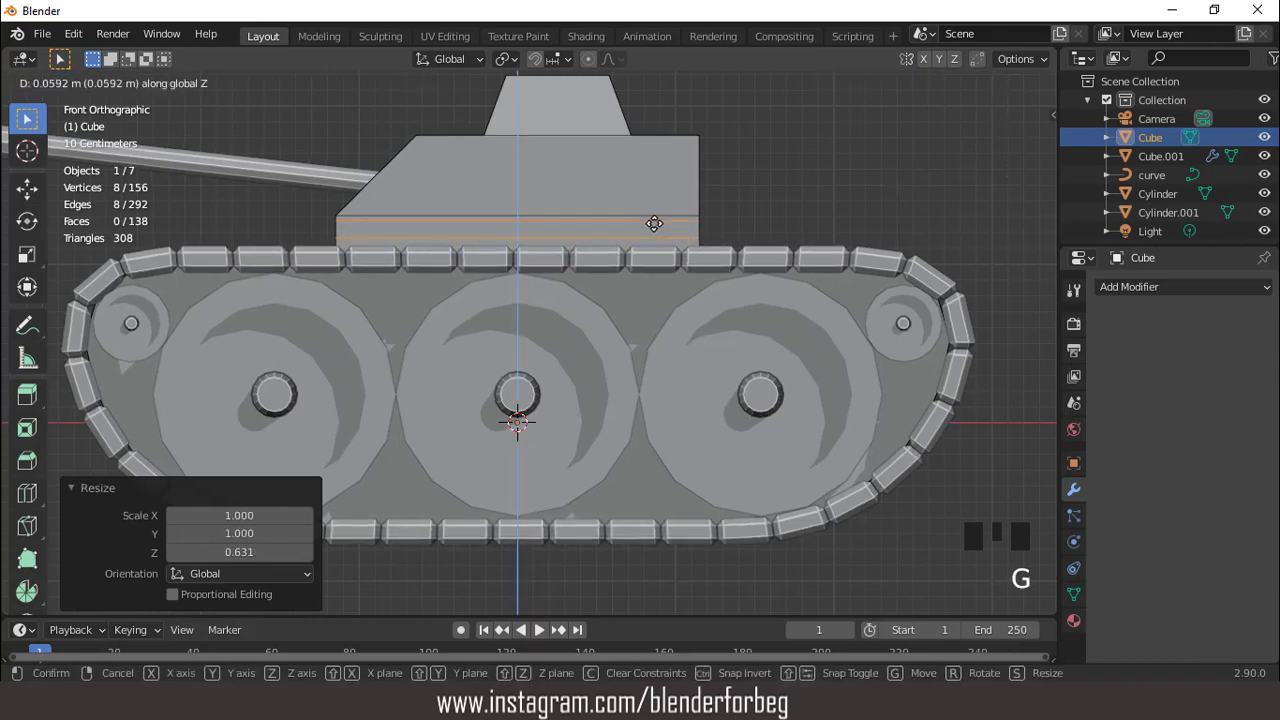
{"action": "left_click", "coordinate": [656, 228]}
{"action": "key", "text": "s"}
{"action": "key", "text": "z"}
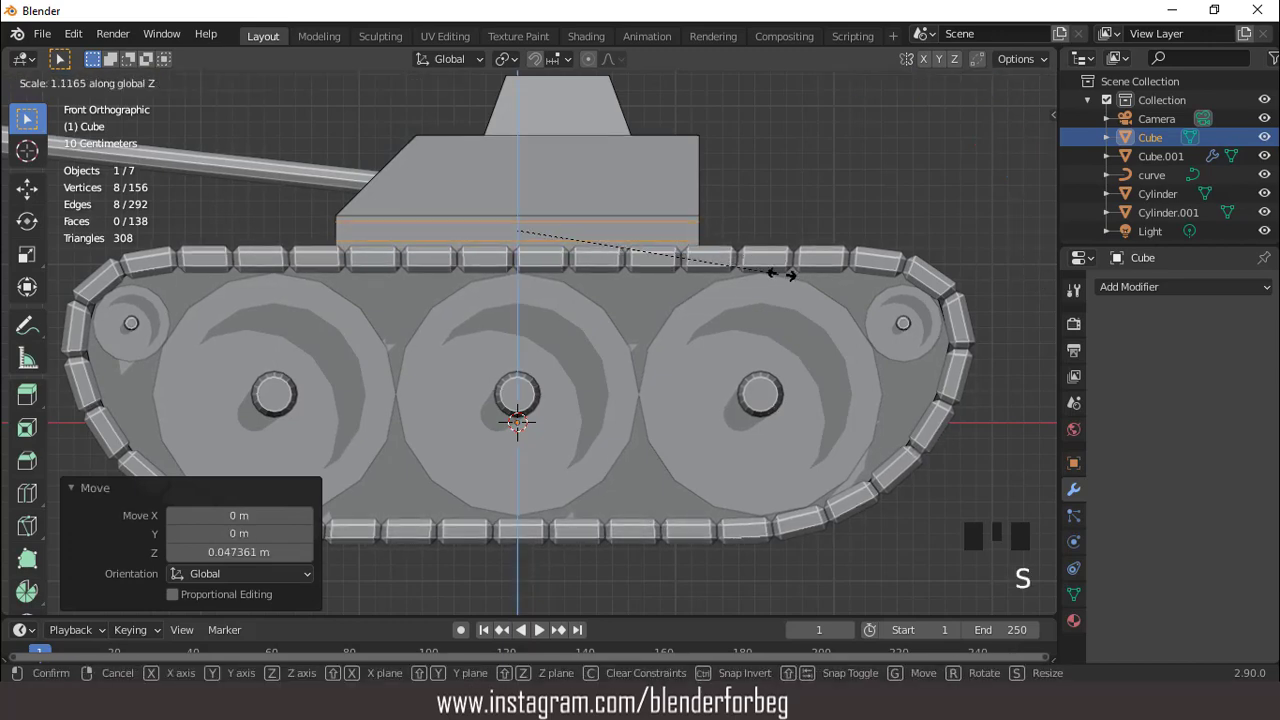
{"action": "left_click", "coordinate": [797, 275]}
Extrude the face band between the two turret loops and shrink it inward about 0.126 to form a groove.
{"action": "middle_click_drag", "start_coordinate": [797, 275], "coordinate": [450, 262]}
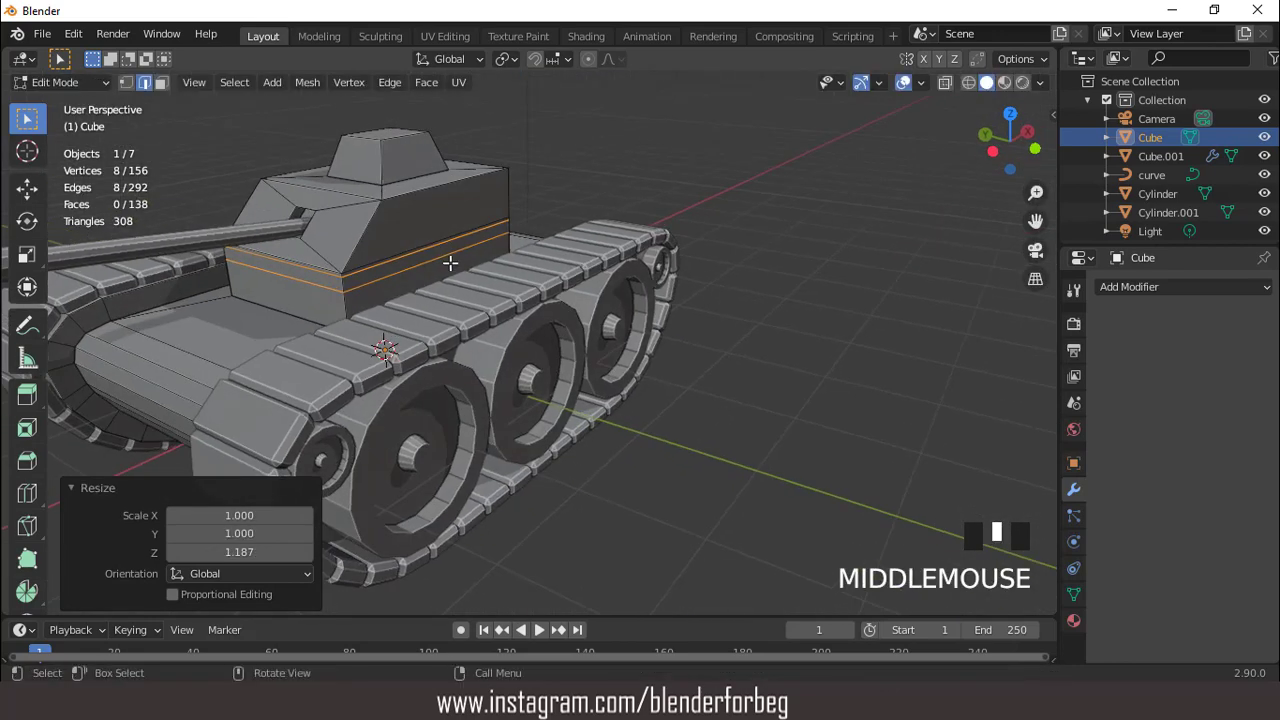
{"action": "key", "text": "3"}
{"action": "left_click", "coordinate": [443, 228], "text": "alt"}
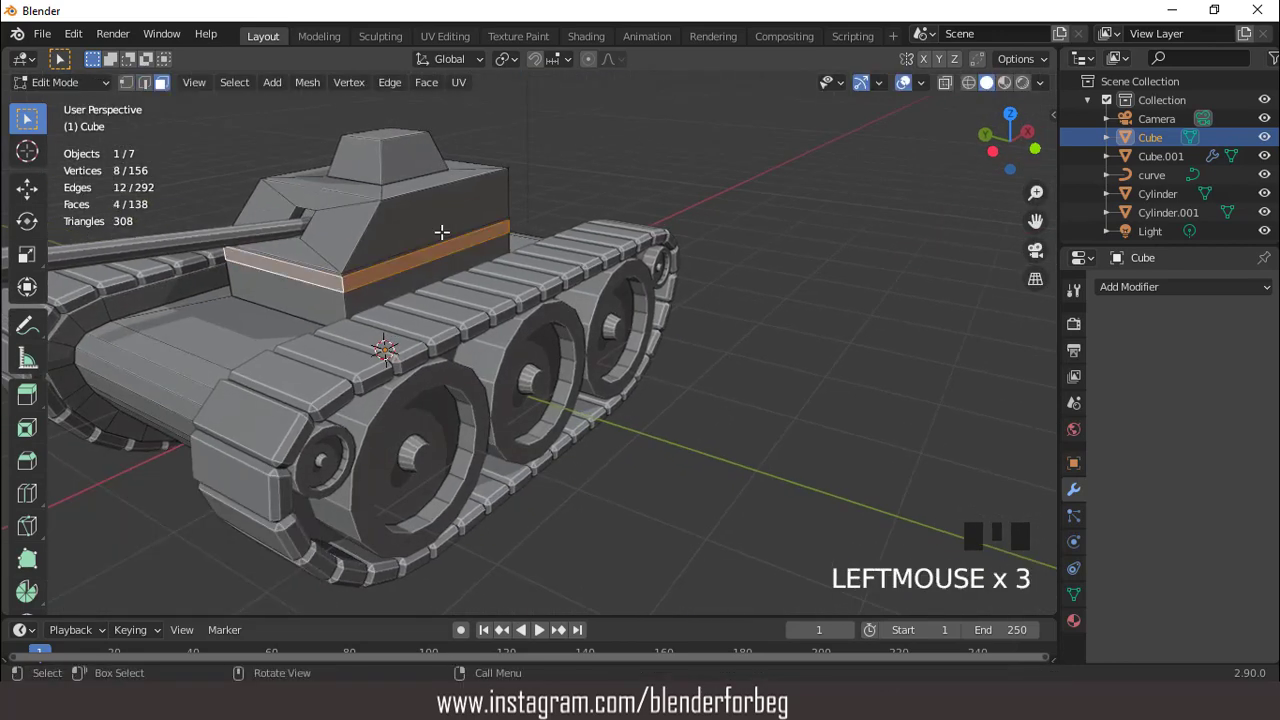
{"action": "scroll", "coordinate": [443, 226], "scroll_direction": "up", "scroll_amount": 1}
{"action": "key", "text": "e"}
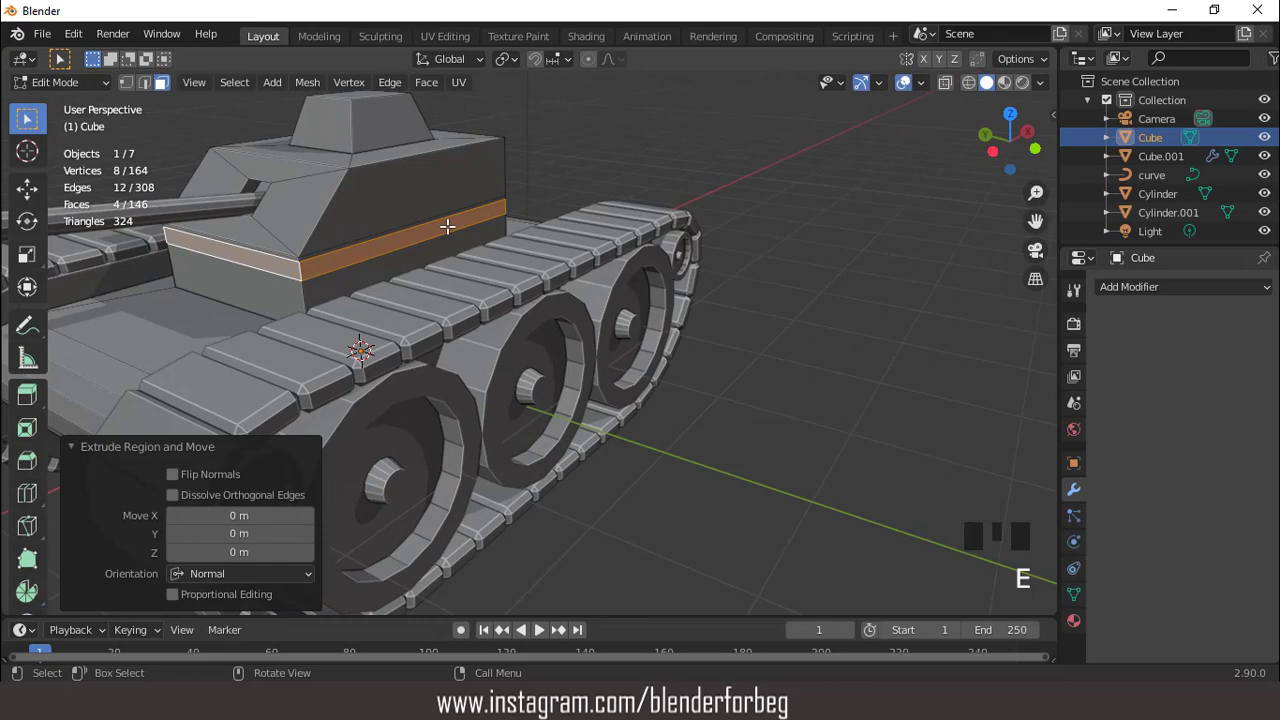
{"action": "key", "text": "alt+s"}
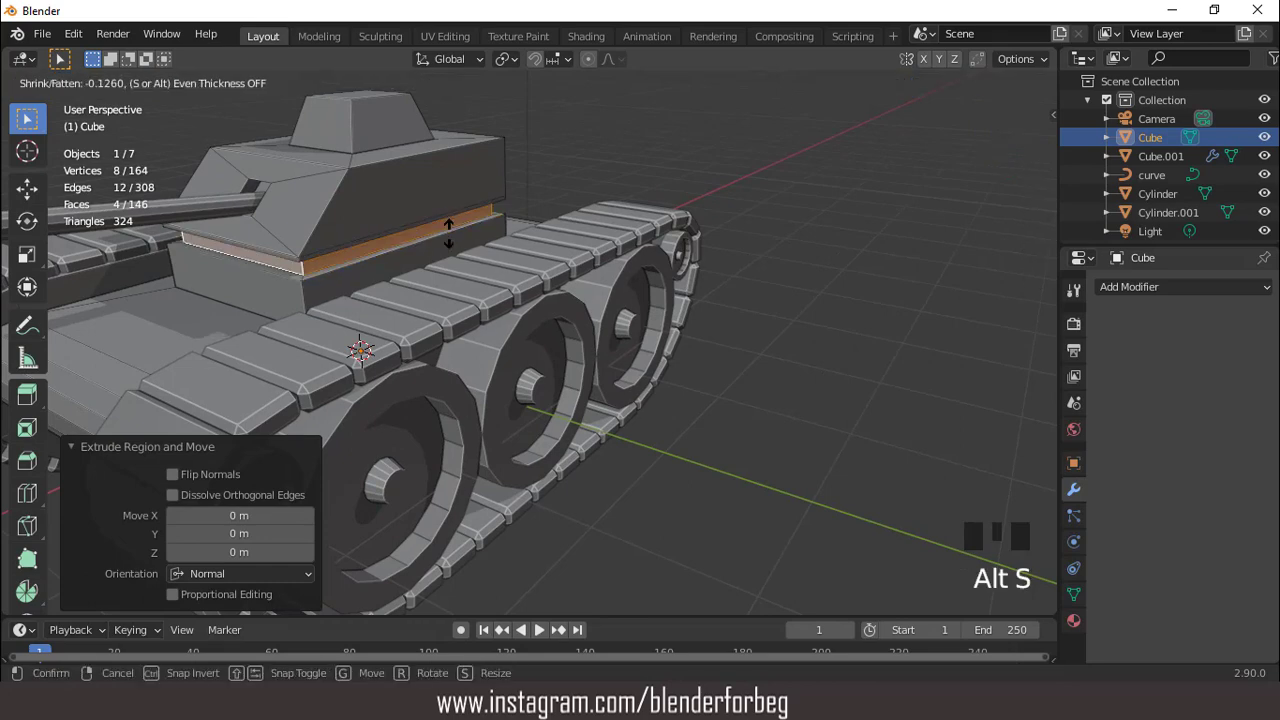
{"action": "left_click", "coordinate": [448, 237]}
{"action": "key", "text": "Tab"}
Switch to Rendered shading and enable Ambient Occlusion and Screen Space Reflections with a max roughness of 0.192.
{"action": "mouse_move", "coordinate": [460, 240]}
{"action": "middle_mouse_down"}
{"action": "mouse_move", "coordinate": [362, 233]}
{"action": "mouse_move", "coordinate": [466, 240]}
{"action": "middle_mouse_up"}
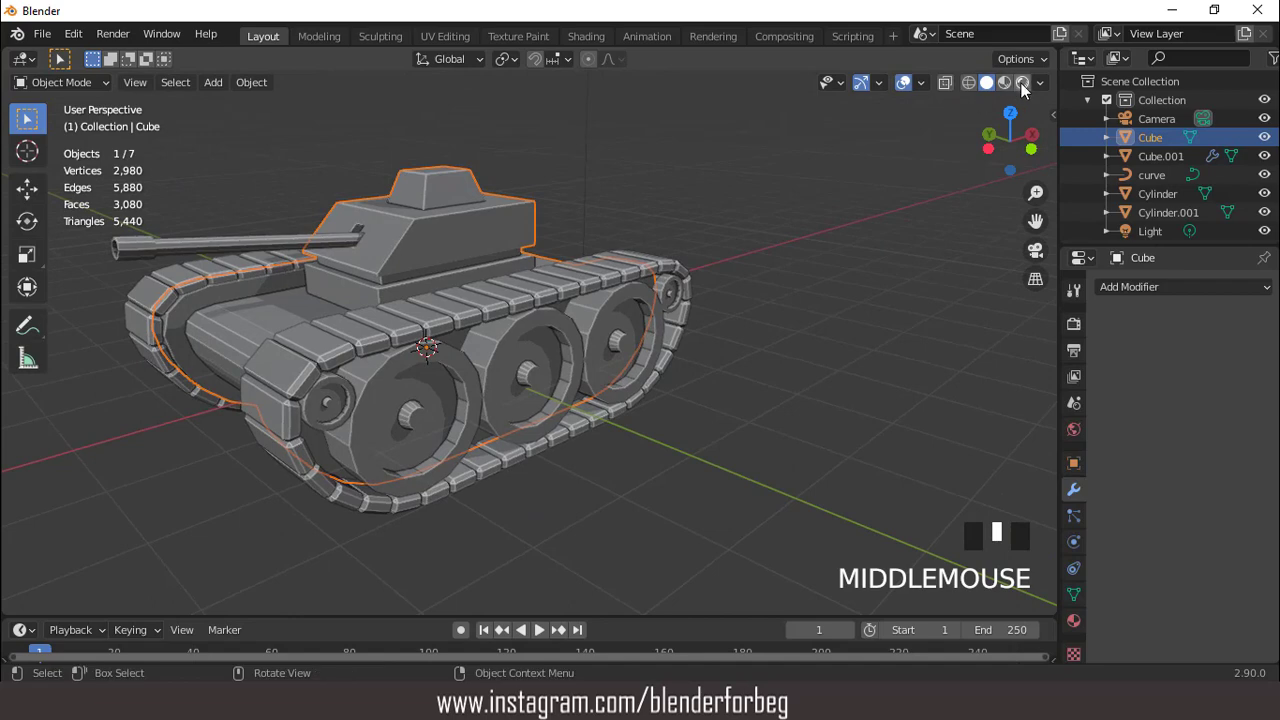
{"action": "key", "text": "KP_1"}
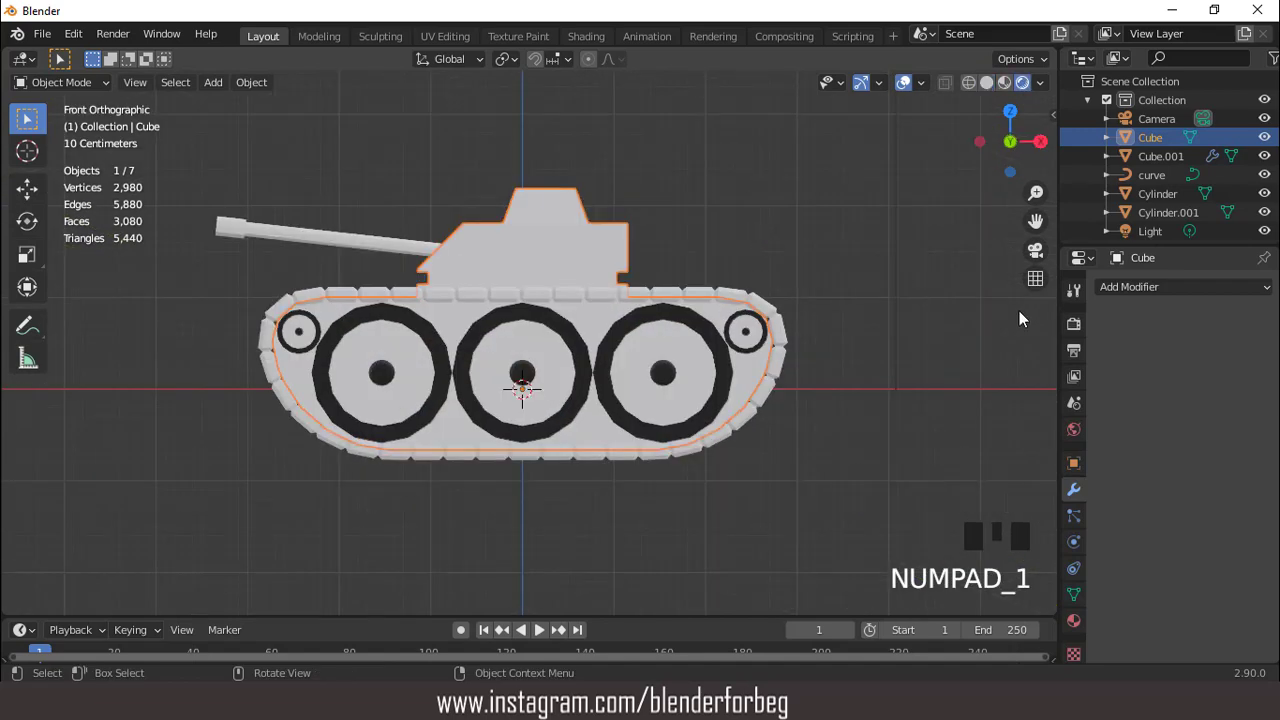
{"action": "left_click", "coordinate": [1073, 325]}
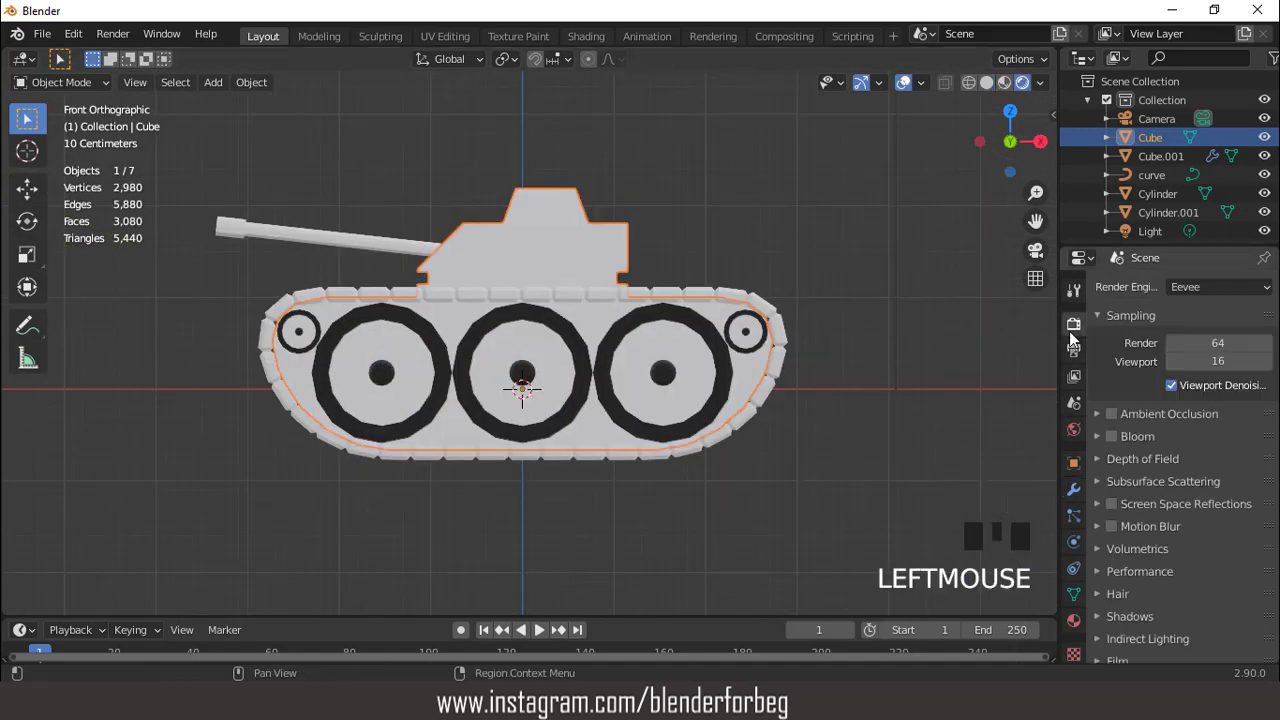
{"action": "left_click", "coordinate": [1108, 414]}
{"action": "left_click", "coordinate": [1108, 504]}
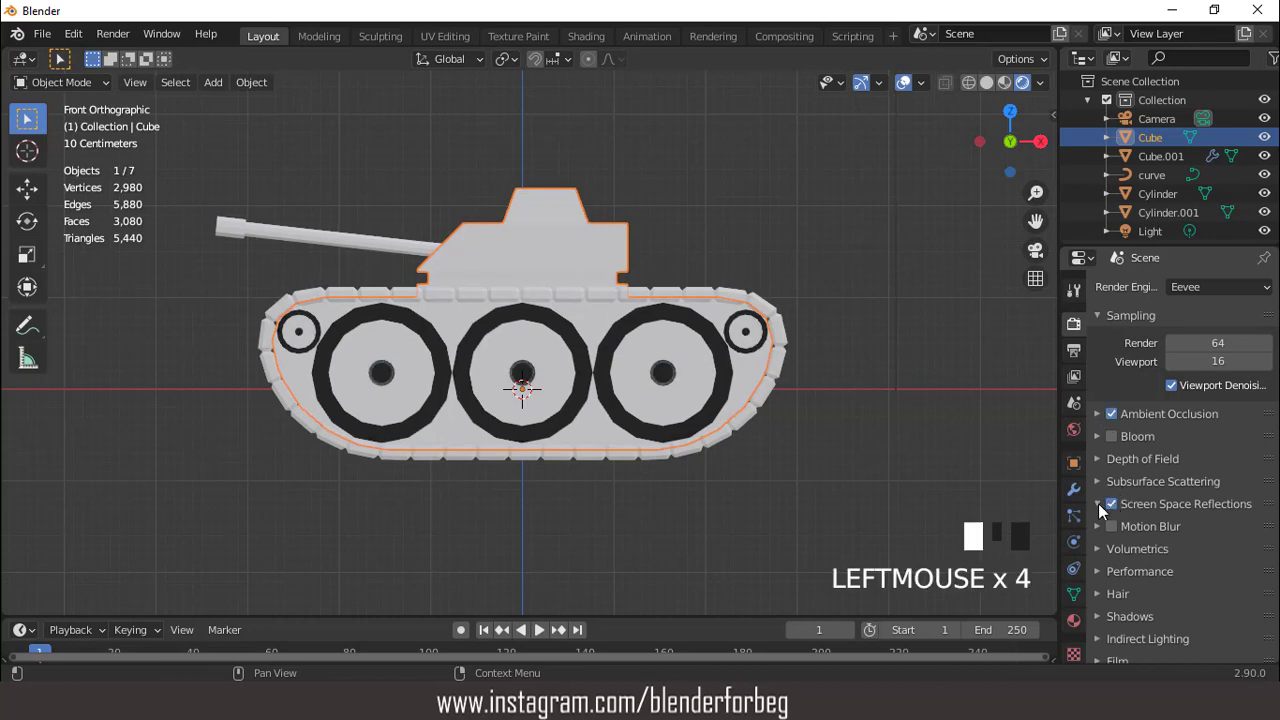
{"action": "left_click", "coordinate": [1098, 504]}
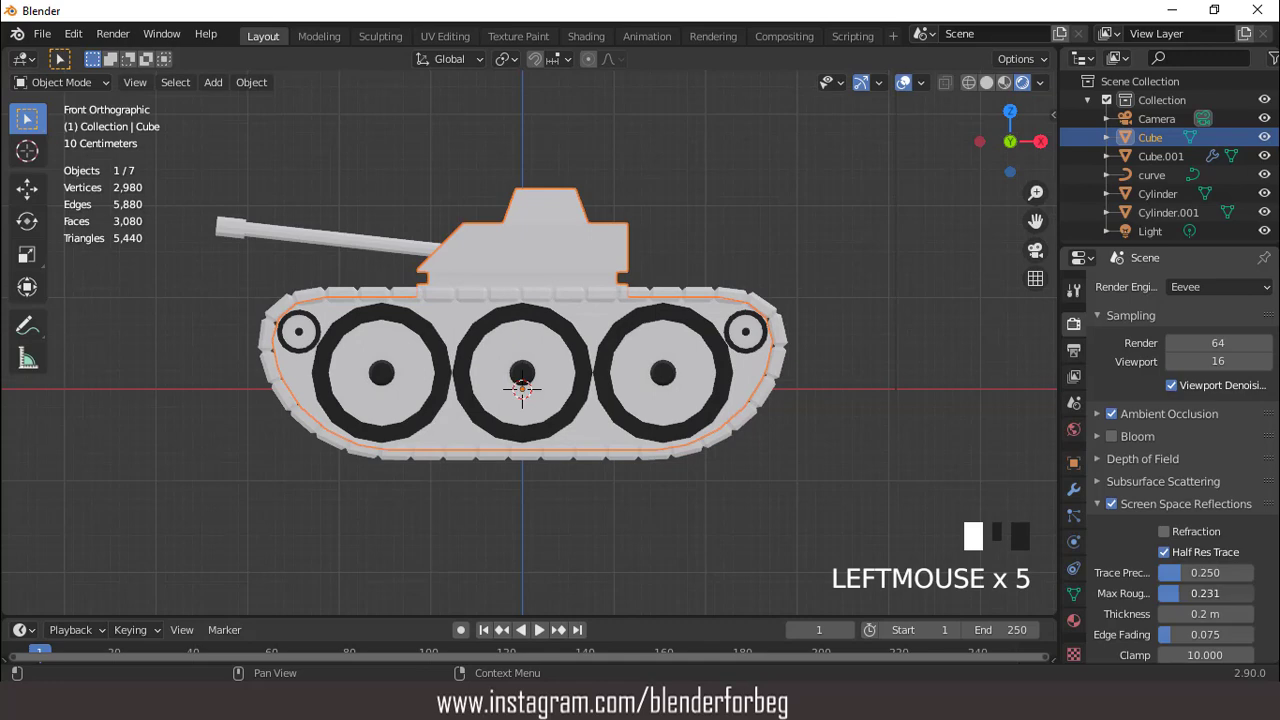
{"action": "left_click_drag", "start_coordinate": [1180, 593], "coordinate": [1178, 593]}
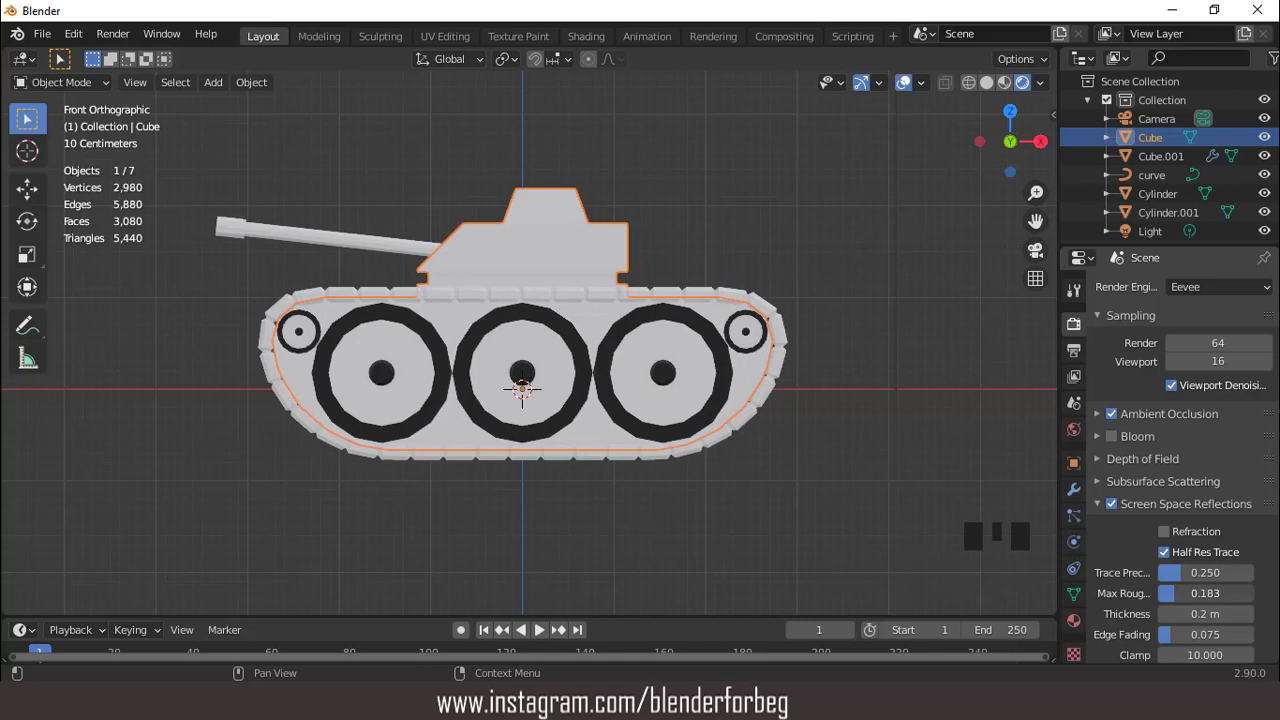
Give the tank body a new material with a green base color of H 0.222, S 0.922, V 0.567.
{"action": "middle_click_drag", "start_coordinate": [563, 279], "coordinate": [640, 371]}
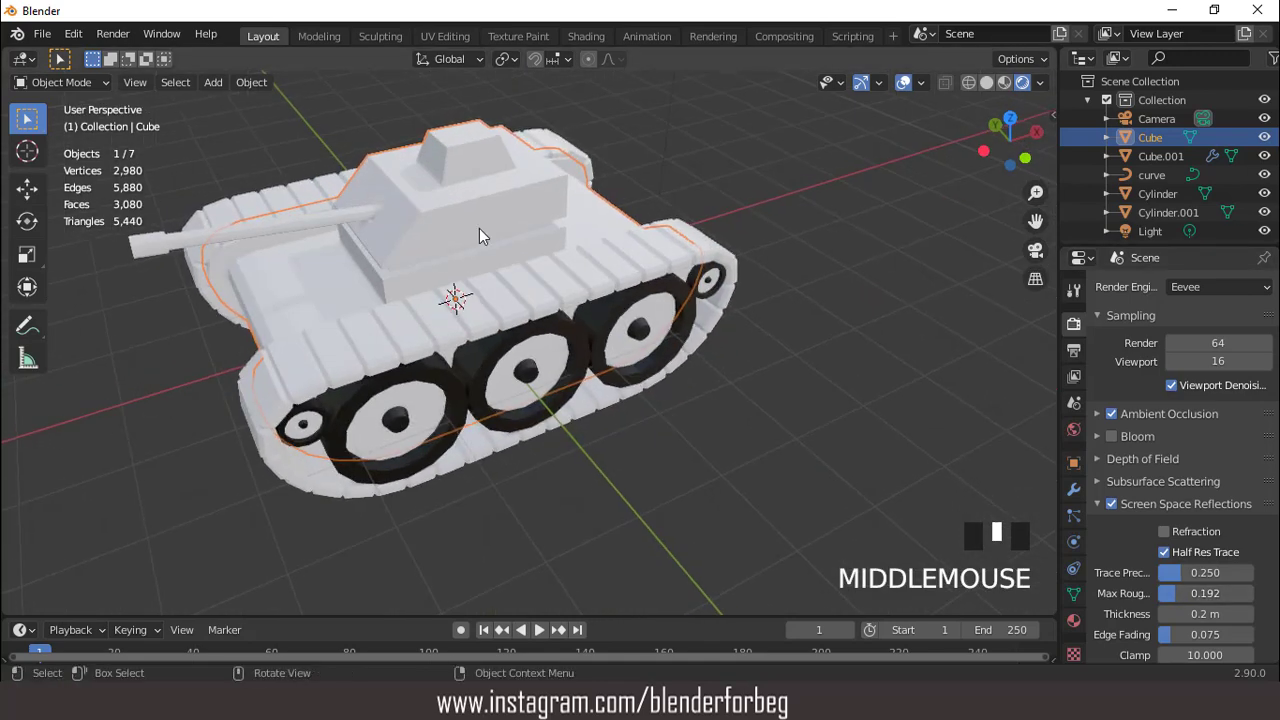
{"action": "left_click", "coordinate": [465, 206]}
{"action": "left_click", "coordinate": [465, 206]}
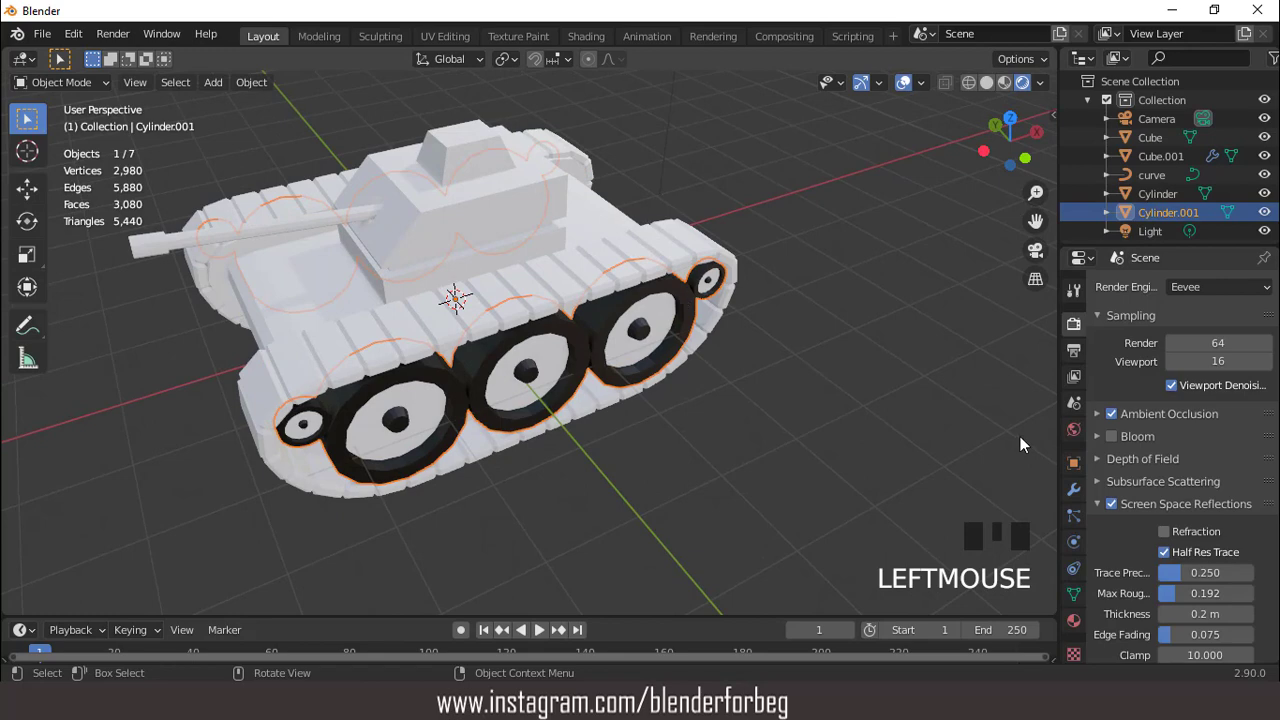
{"action": "left_click", "coordinate": [458, 145]}
{"action": "left_click", "coordinate": [1073, 620]}
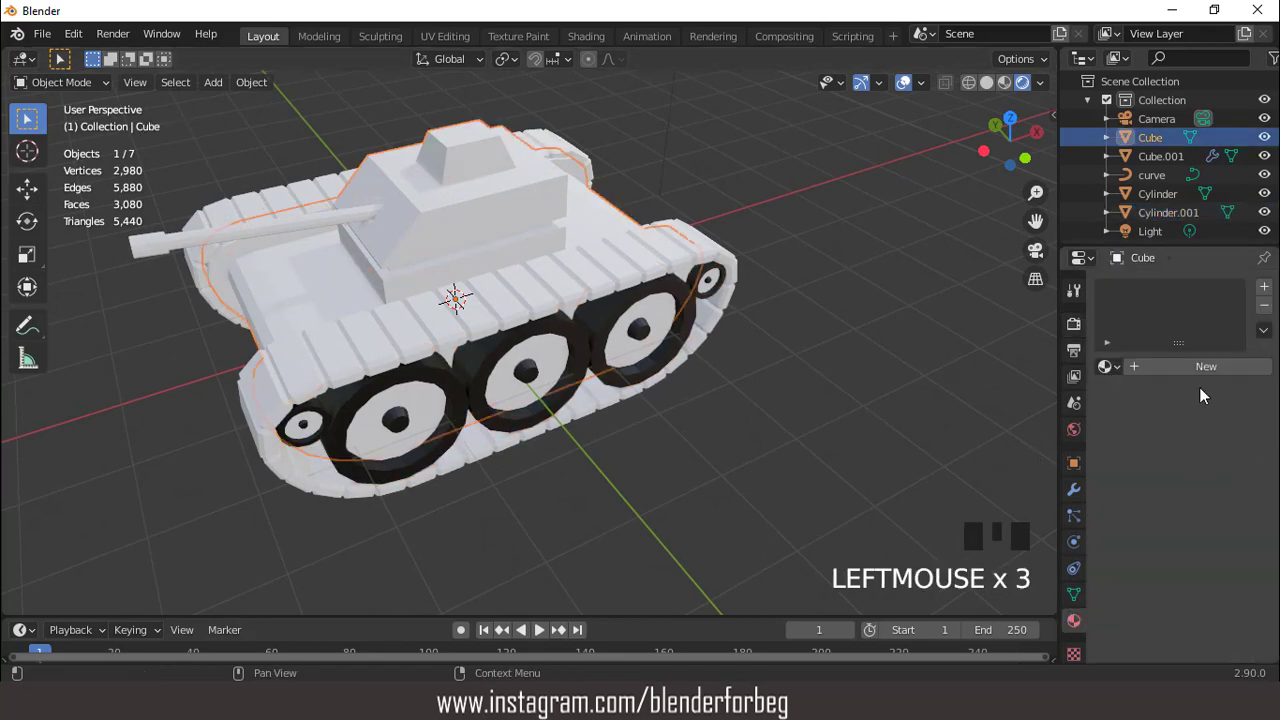
{"action": "left_click", "coordinate": [1205, 367]}
{"action": "left_click", "coordinate": [1214, 560]}
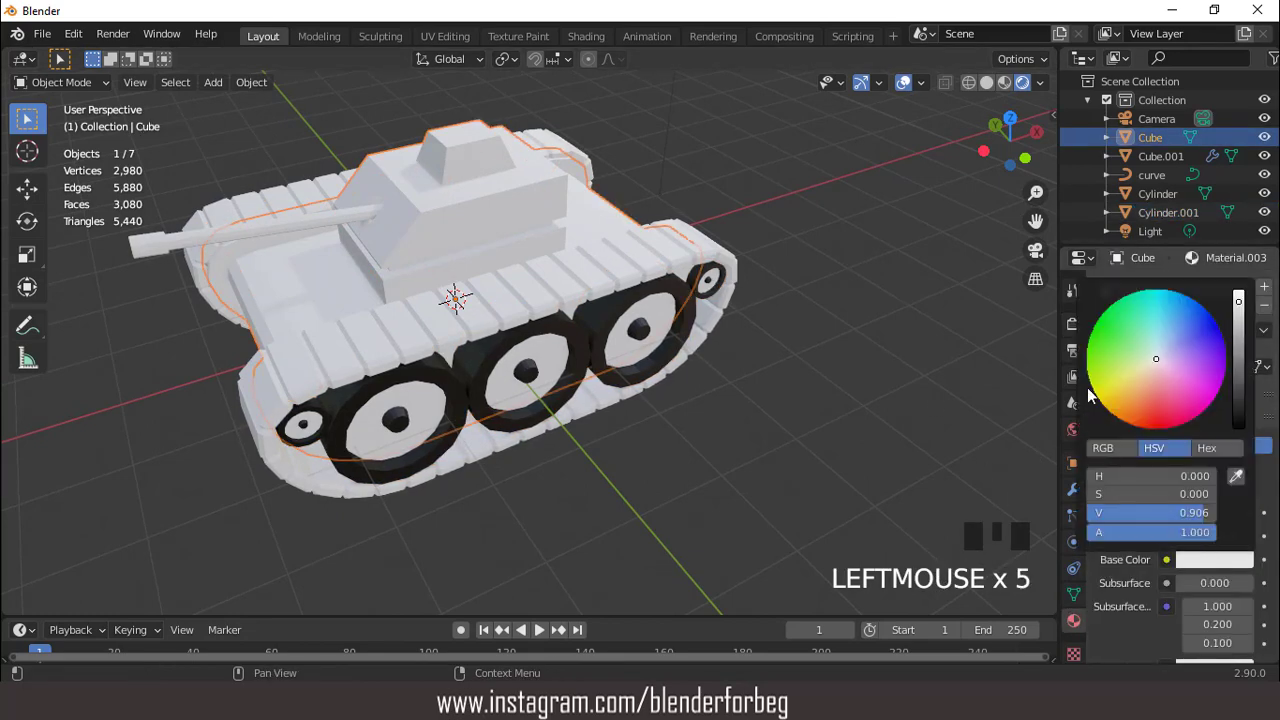
{"action": "left_click", "coordinate": [1093, 370]}
{"action": "left_click_drag", "start_coordinate": [1240, 330], "coordinate": [1238, 347]}
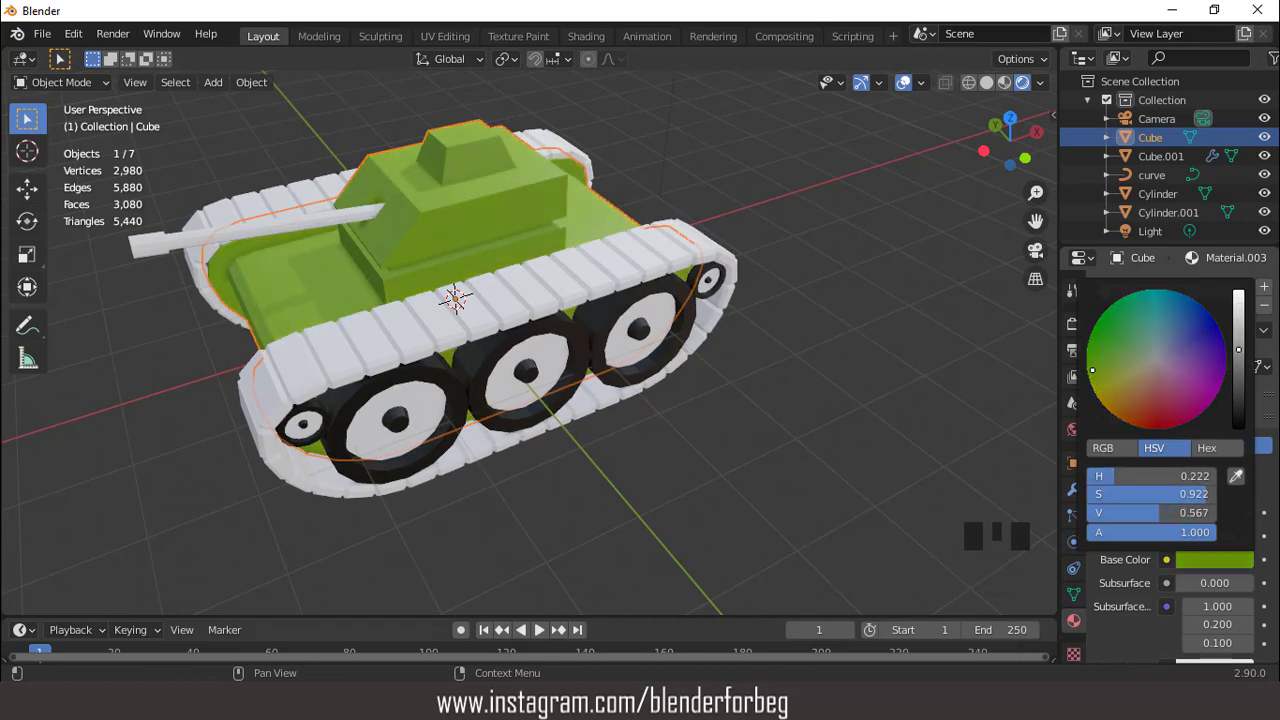
Link the tank body's green material to the gun barrel and leave only the body selected.
{"action": "middle_click_drag", "start_coordinate": [523, 281], "coordinate": [571, 241]}
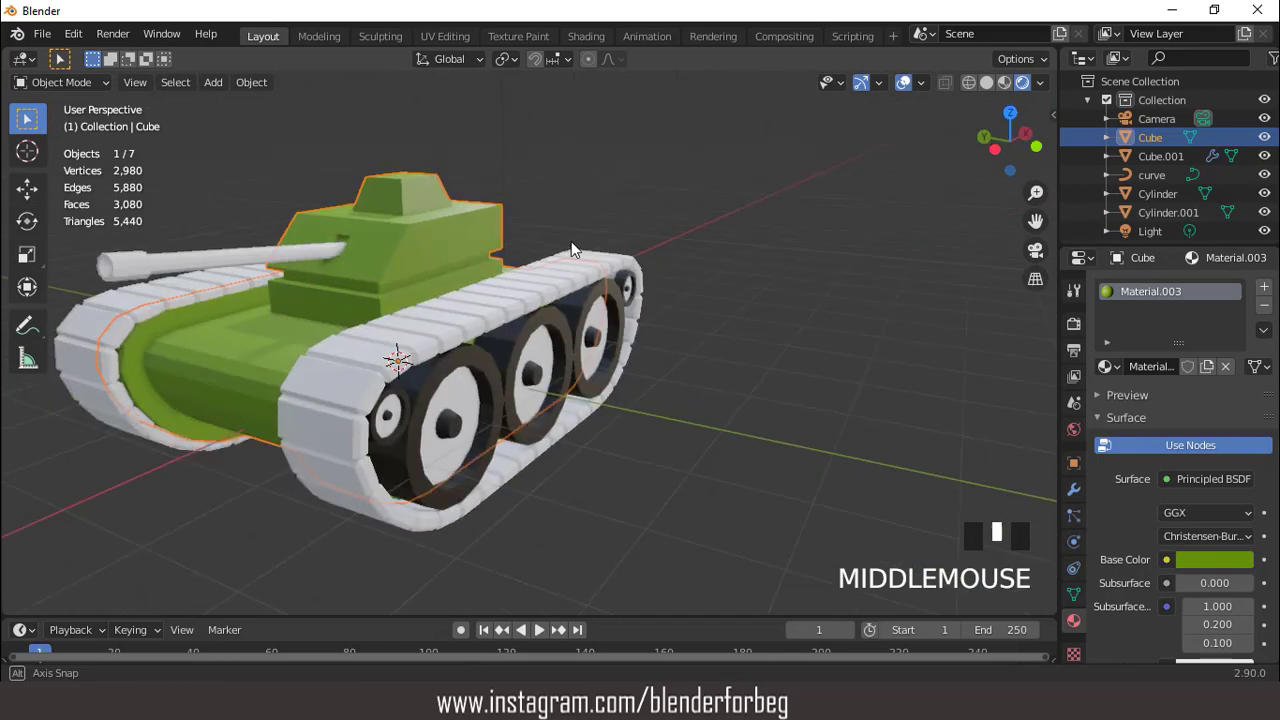
{"action": "scroll", "coordinate": [1155, 484], "scroll_direction": "down", "scroll_amount": 4}
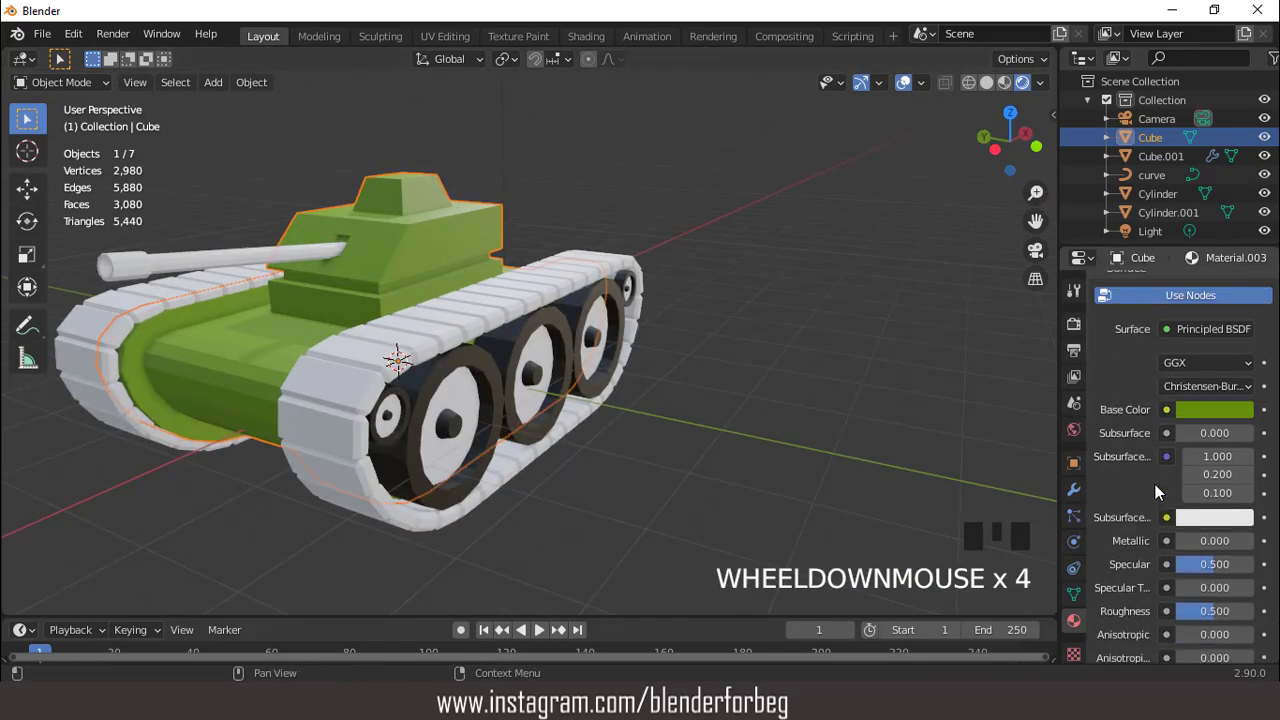
{"action": "left_click", "coordinate": [279, 259]}
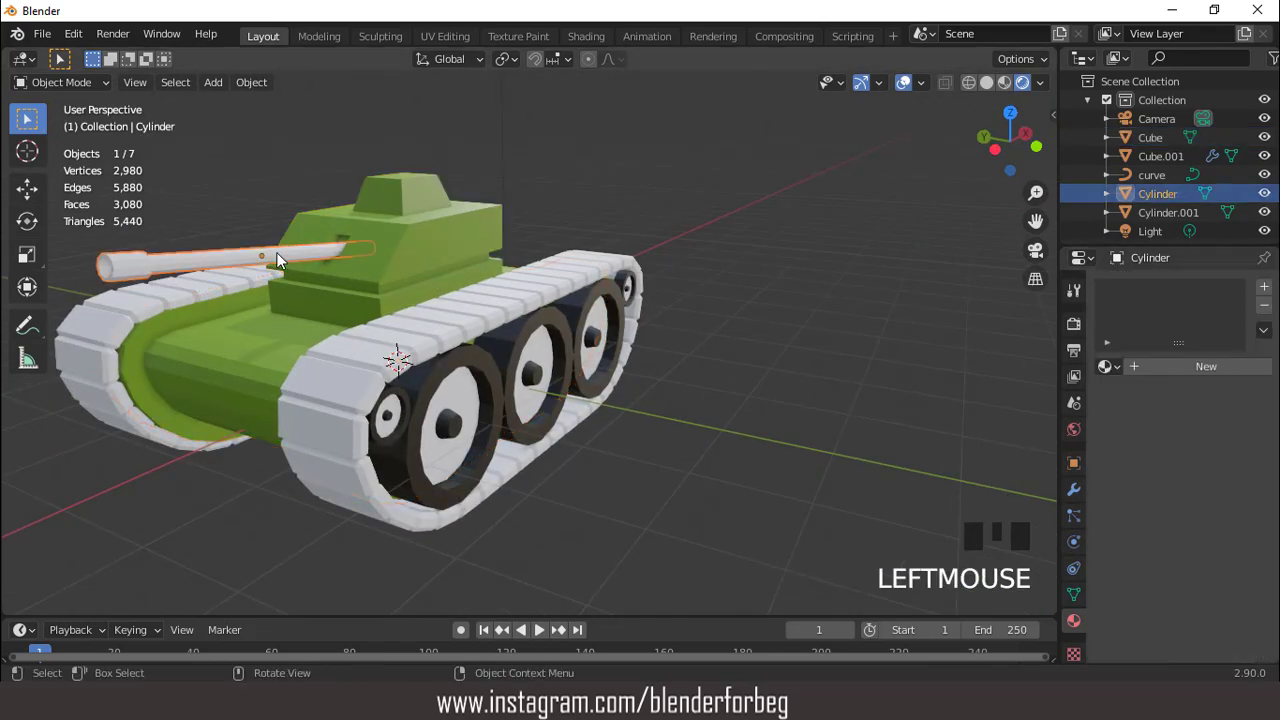
{"action": "left_click", "coordinate": [411, 263], "text": "shift"}
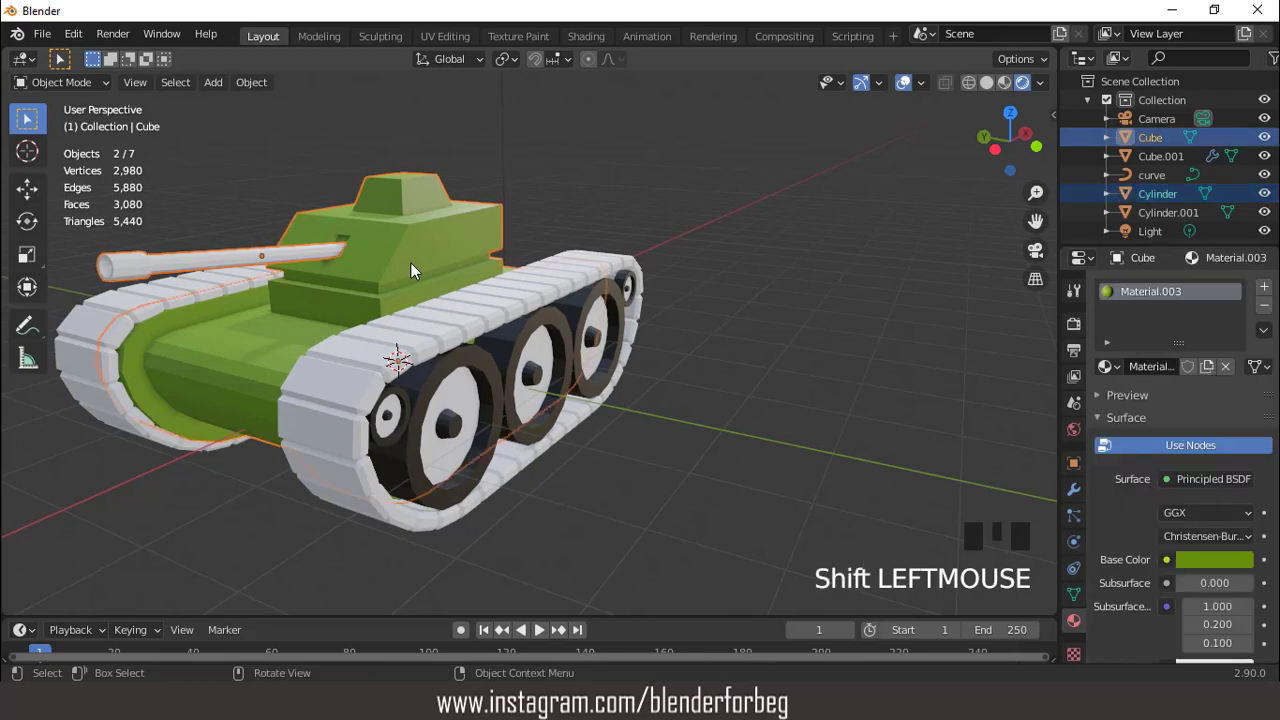
{"action": "key", "text": "ctrl+l"}
{"action": "left_click", "coordinate": [340, 314]}
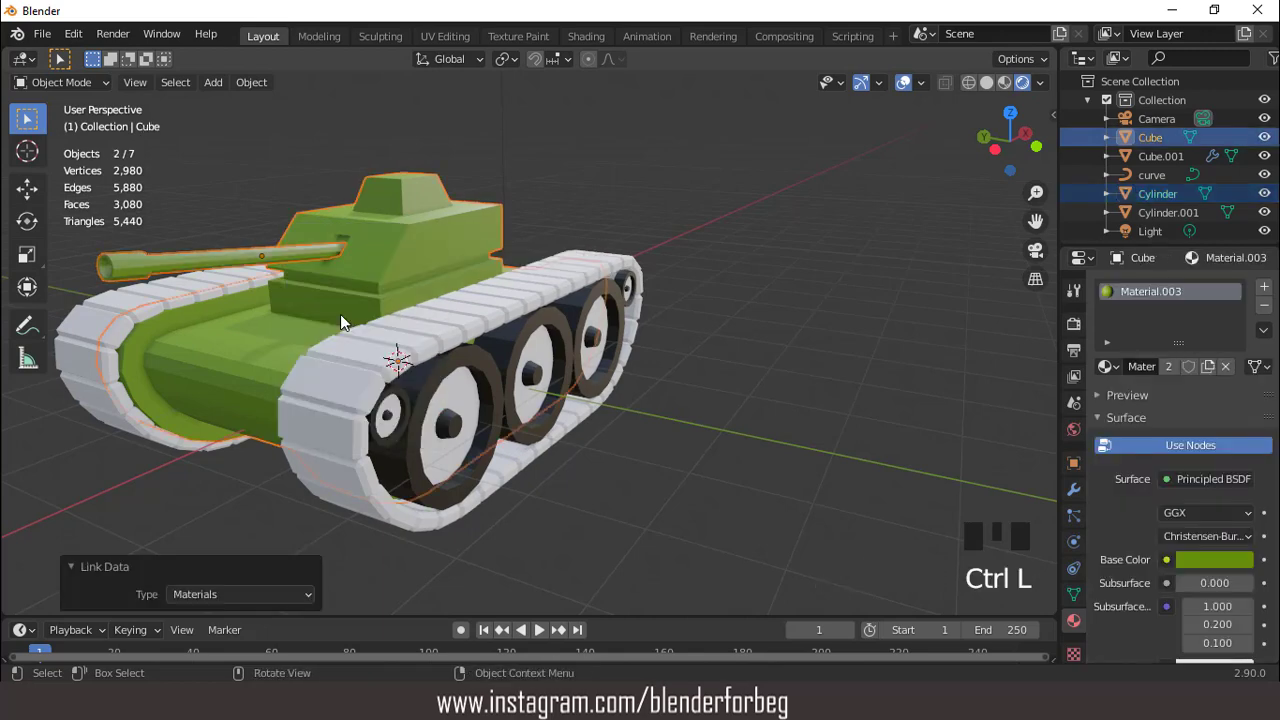
{"action": "middle_click_drag", "start_coordinate": [340, 314], "coordinate": [371, 279]}
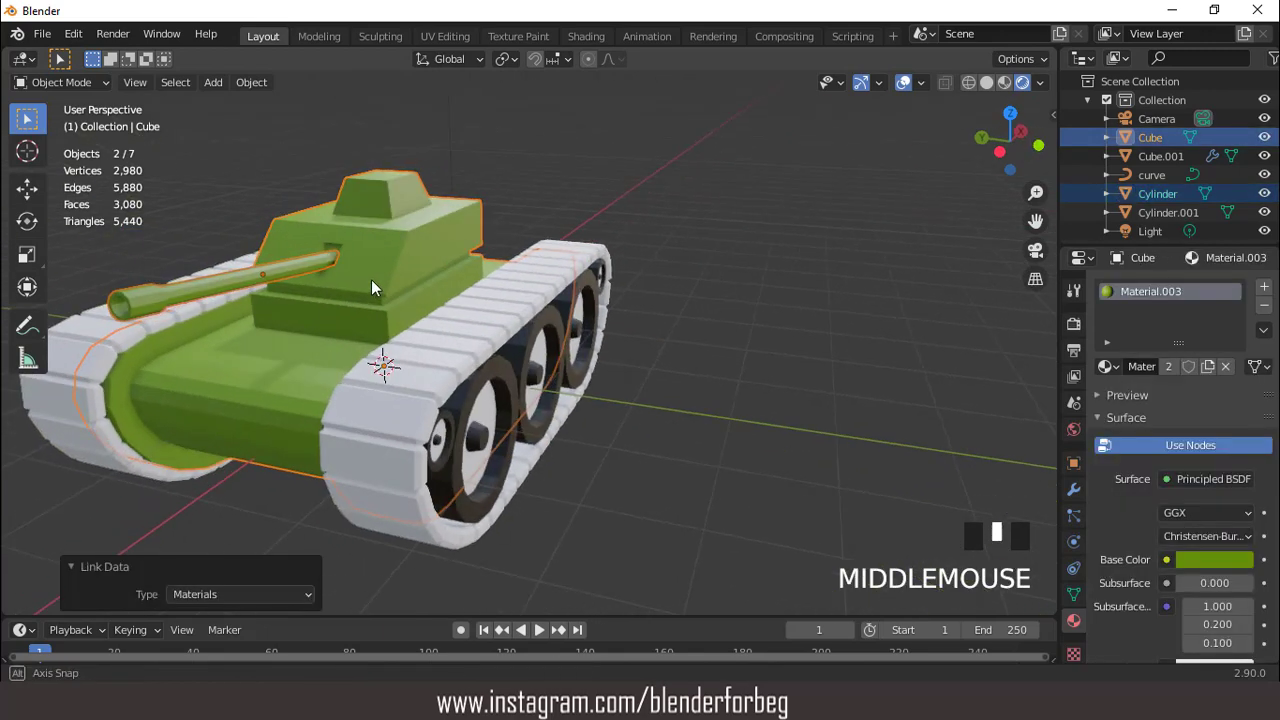
{"action": "left_click", "coordinate": [396, 247]}
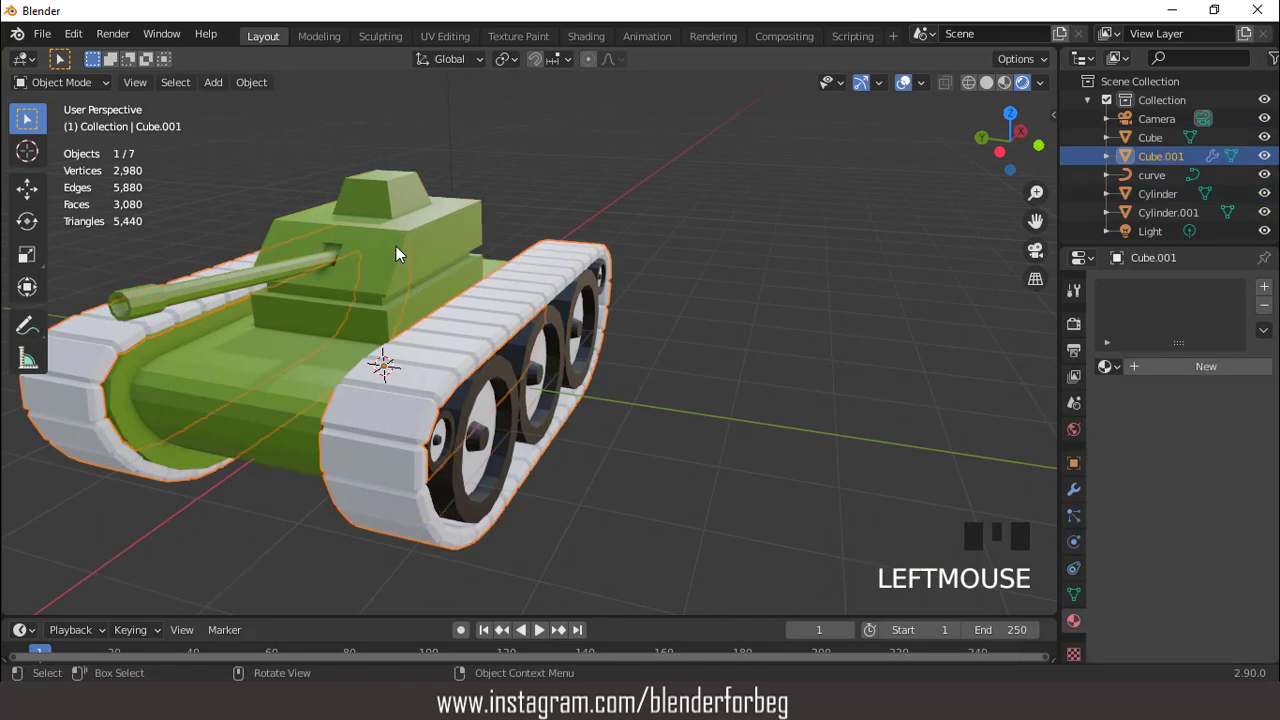
{"action": "left_click", "coordinate": [391, 205]}
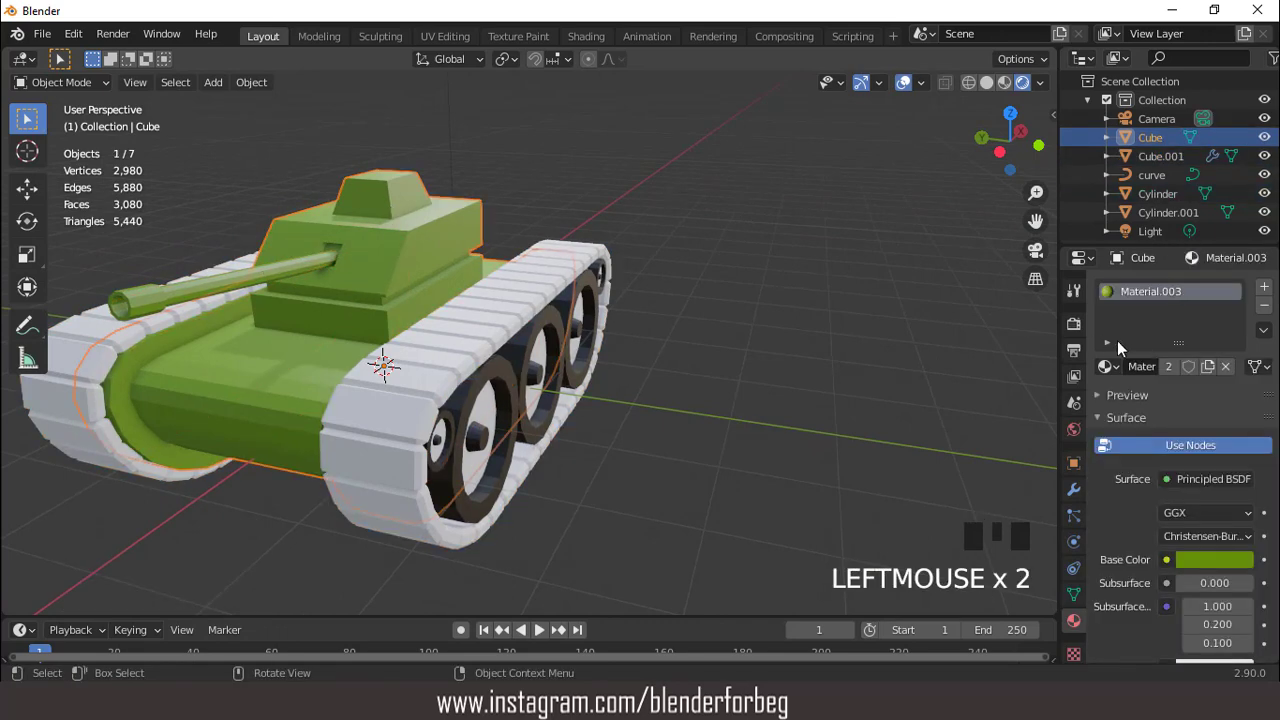
{"action": "left_click", "coordinate": [1264, 288]}
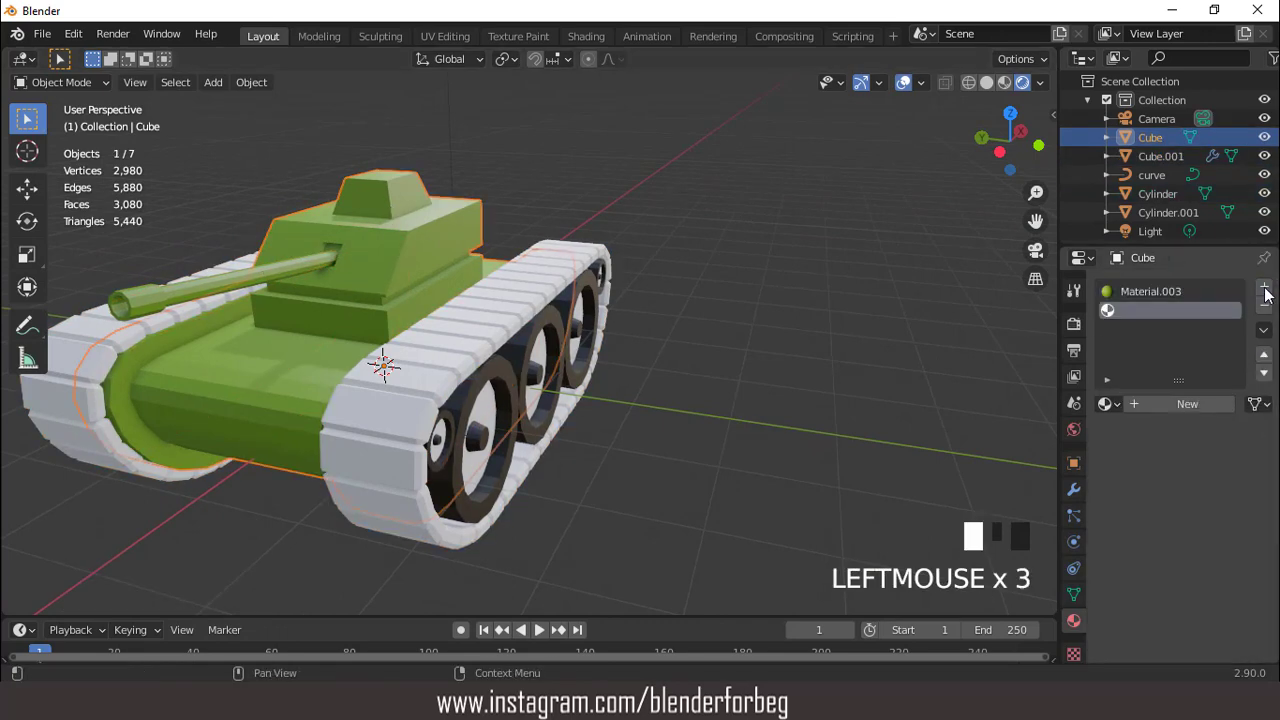
{"action": "left_click", "coordinate": [1186, 403]}
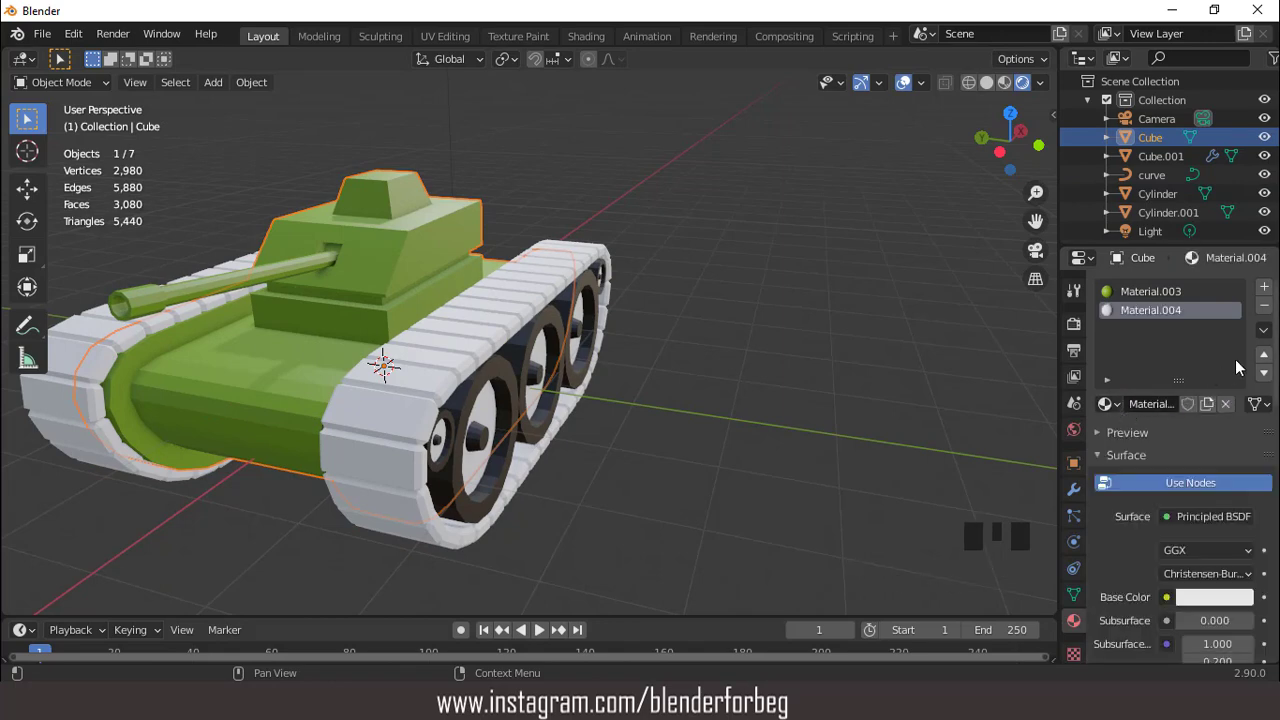
{"action": "left_click", "coordinate": [1264, 305]}
Add a second material slot to the tank body and fill it with the existing black Material.001.
{"action": "left_click", "coordinate": [1264, 287]}
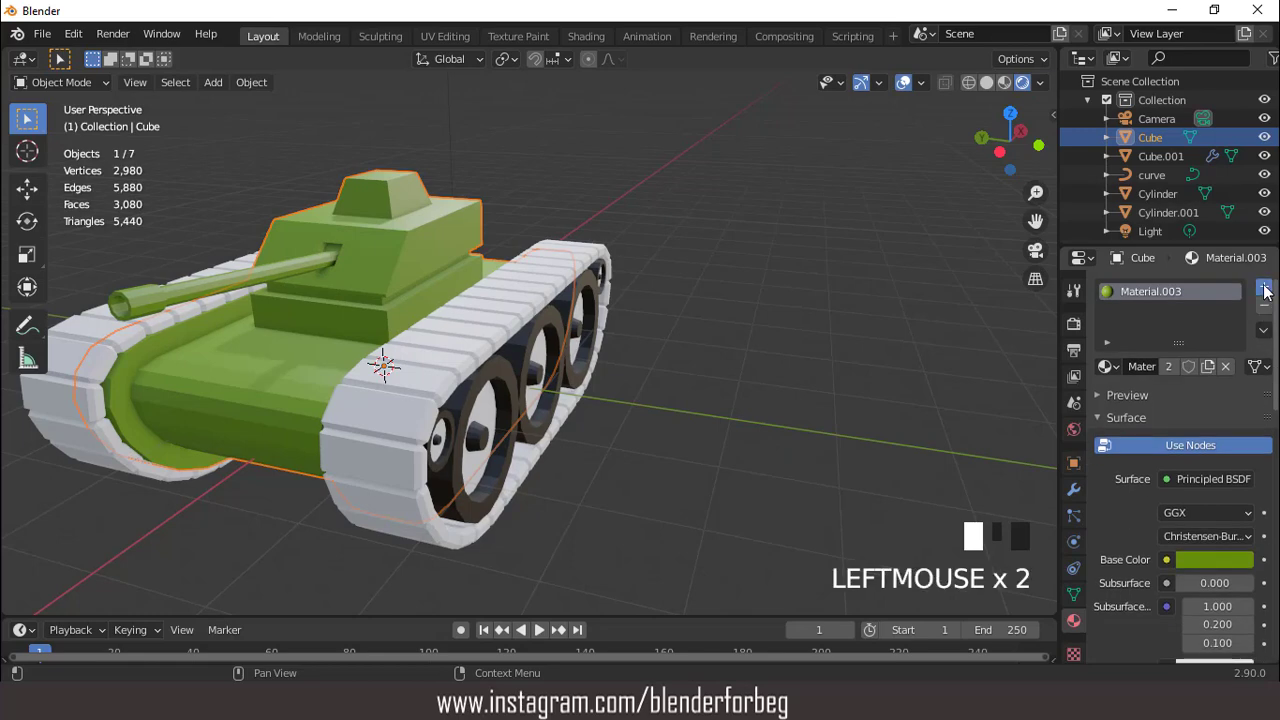
{"action": "left_click", "coordinate": [1108, 404]}
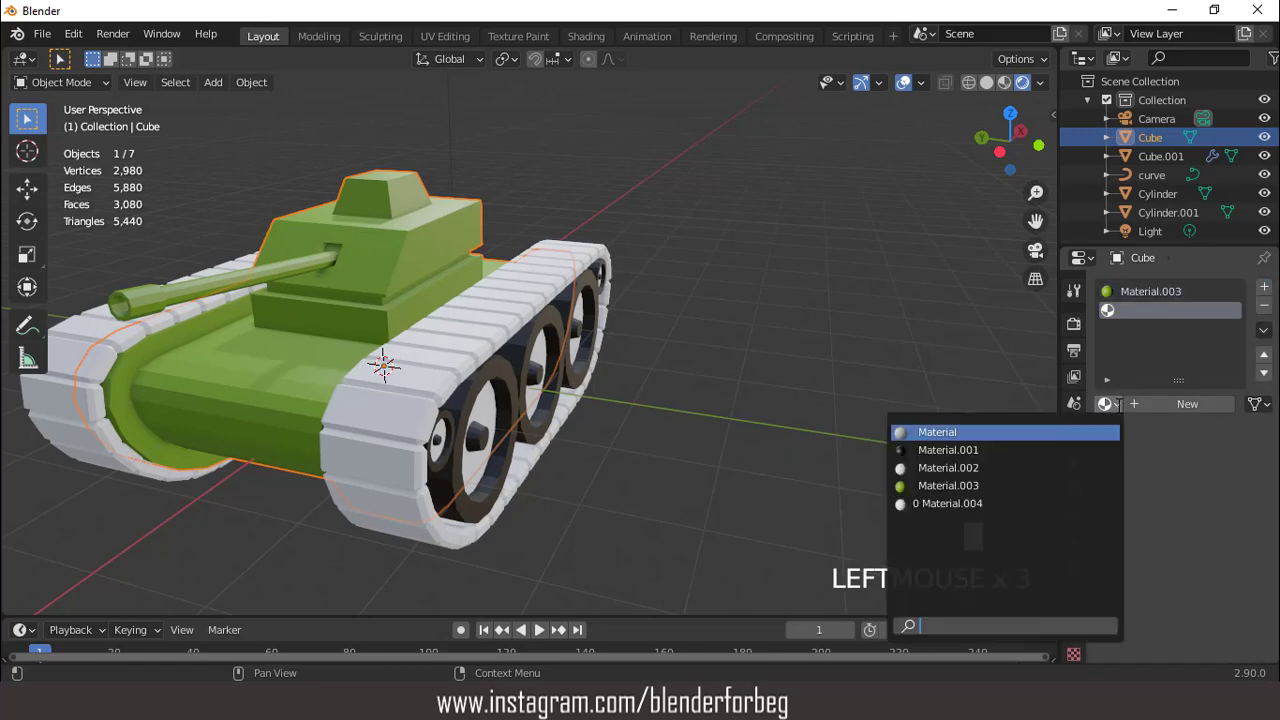
{"action": "left_click", "coordinate": [982, 449]}
Assign Material.001 to the body's hatch, gun opening and turret groove faces, growing the selection once, and return to Object Mode.
{"action": "middle_click_drag", "start_coordinate": [905, 354], "coordinate": [540, 258]}
{"action": "key", "text": "Tab"}
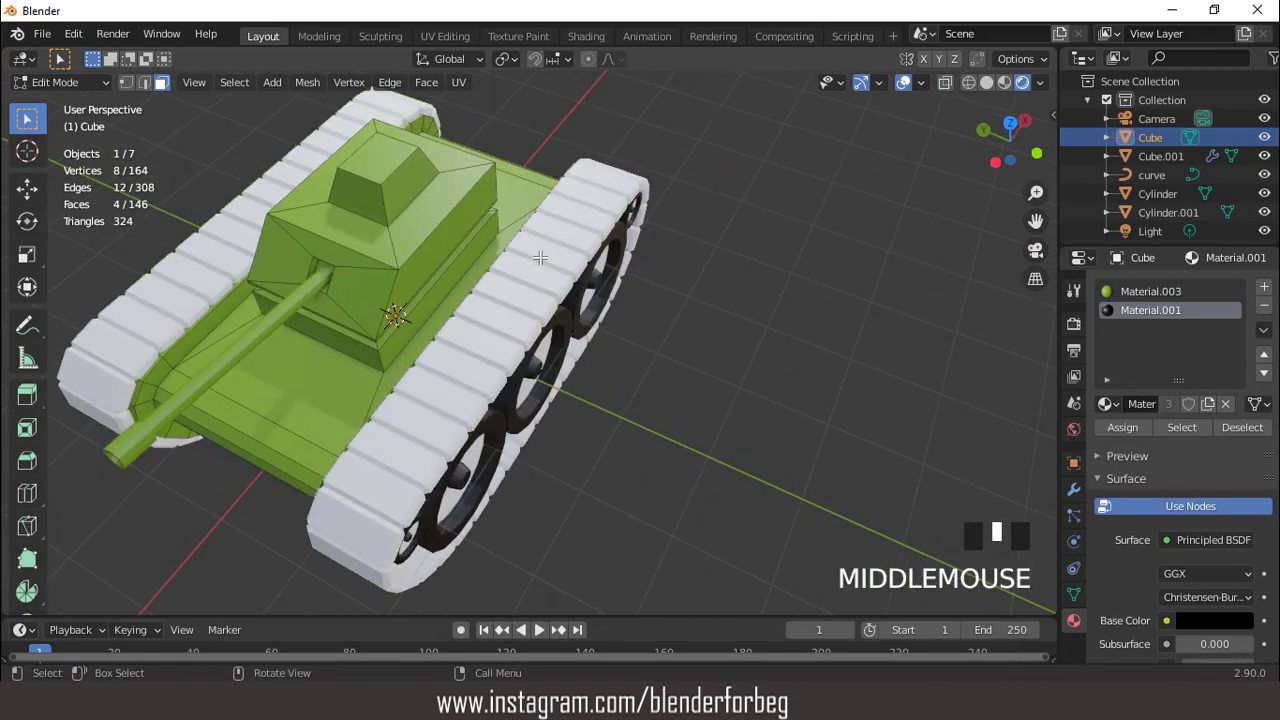
{"action": "left_click", "coordinate": [375, 170], "text": "shift"}
{"action": "middle_click_drag", "start_coordinate": [375, 170], "coordinate": [285, 270]}
{"action": "scroll", "coordinate": [381, 262], "scroll_direction": "up", "scroll_amount": 2}
{"action": "left_click", "coordinate": [236, 281], "text": "shift"}
{"action": "key", "text": "ctrl+KP_Add"}
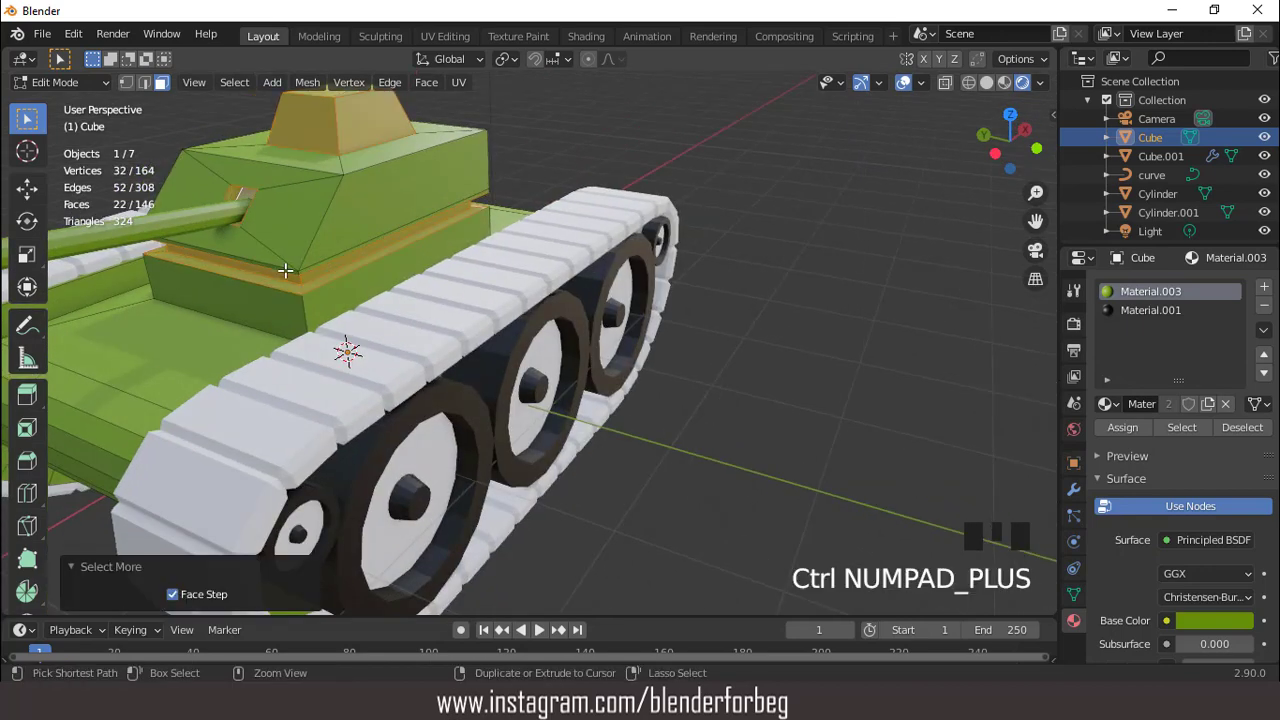
{"action": "scroll", "coordinate": [285, 270], "scroll_direction": "down", "scroll_amount": 2}
{"action": "left_click", "coordinate": [1130, 310]}
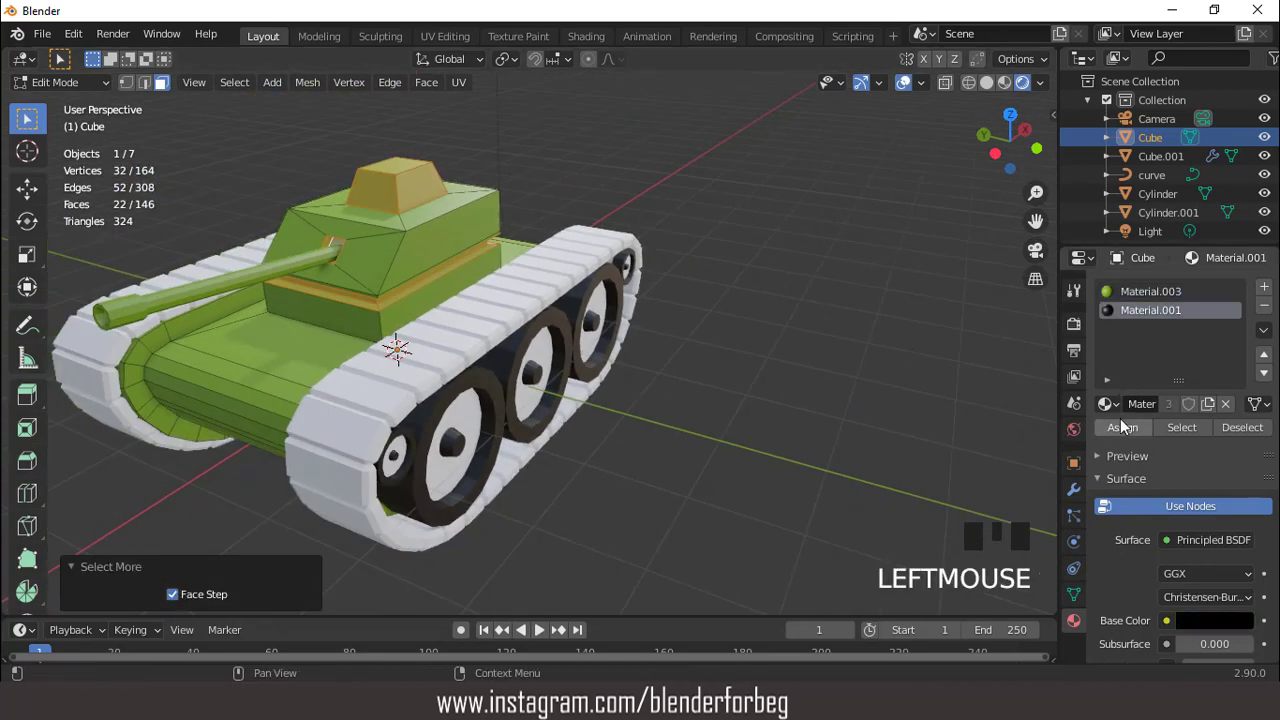
{"action": "left_click", "coordinate": [1122, 427]}
{"action": "left_click", "coordinate": [903, 83]}
{"action": "left_click", "coordinate": [903, 83]}
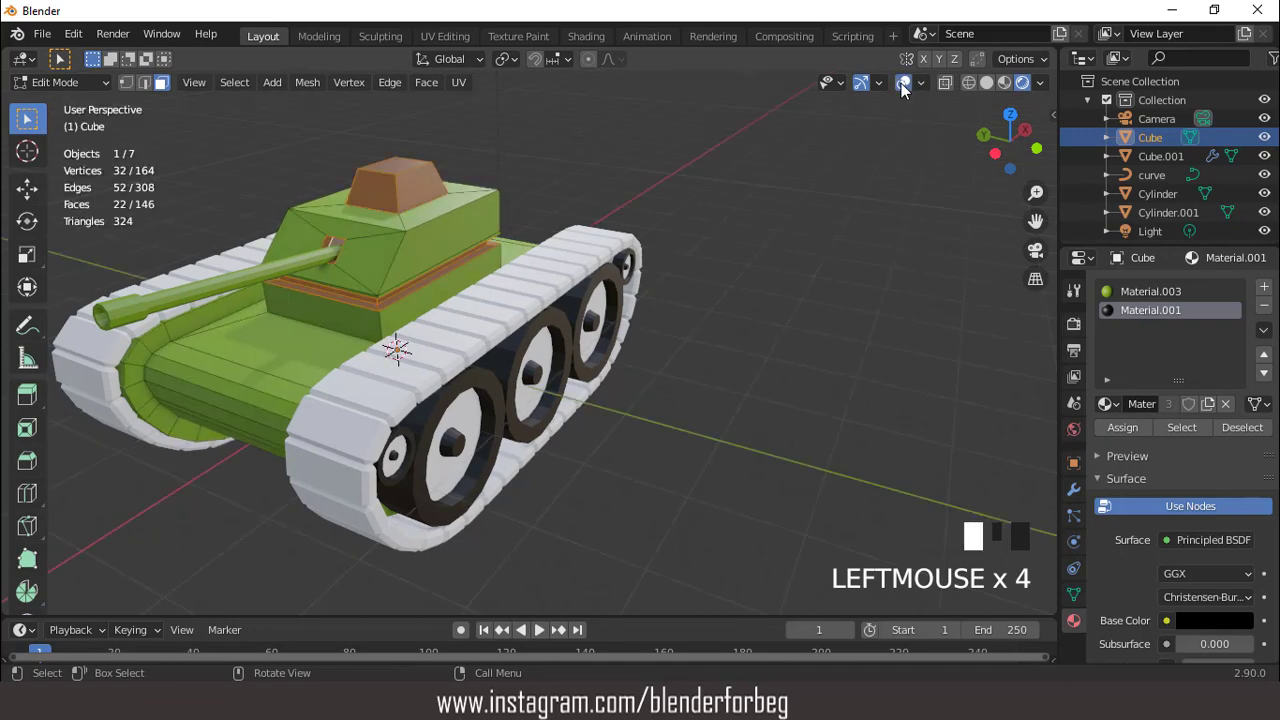
{"action": "middle_click_drag", "start_coordinate": [600, 250], "coordinate": [614, 286]}
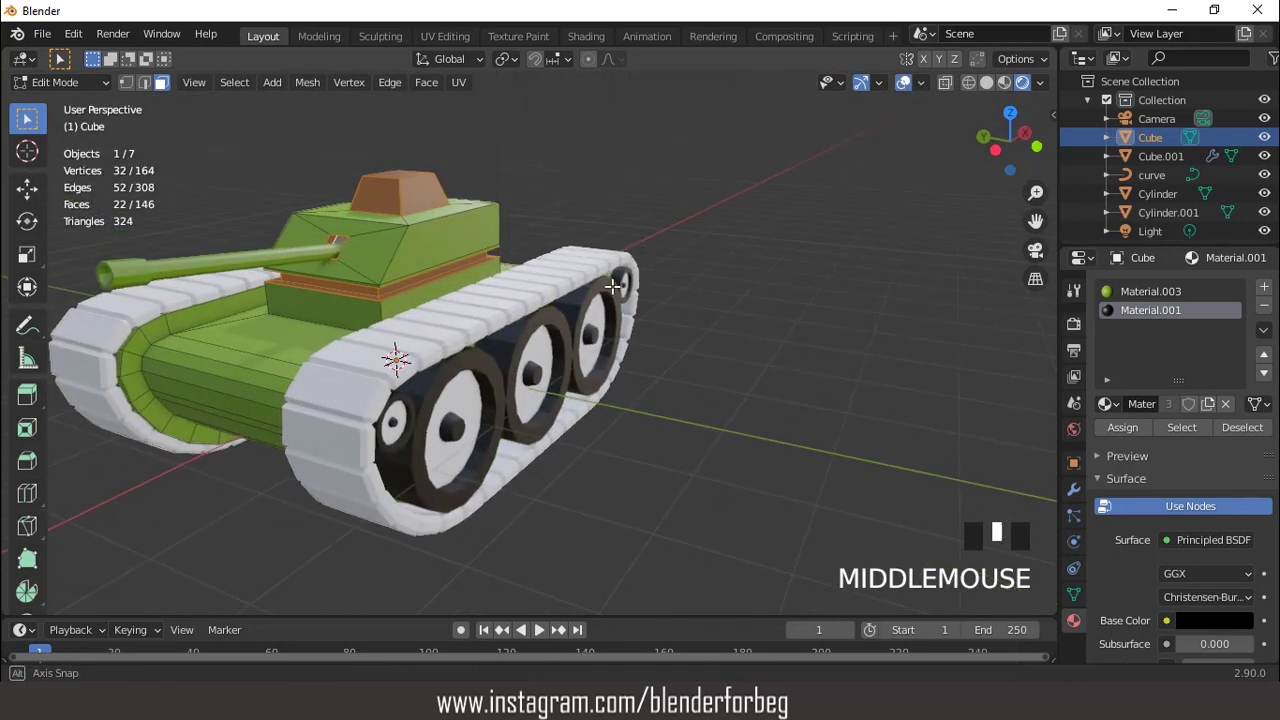
{"action": "middle_click_drag", "start_coordinate": [330, 257], "coordinate": [328, 257]}
{"action": "key", "text": "Tab"}
Add a second material slot to the gun barrel and fill it with the existing Material.001.
{"action": "left_click", "coordinate": [231, 258]}
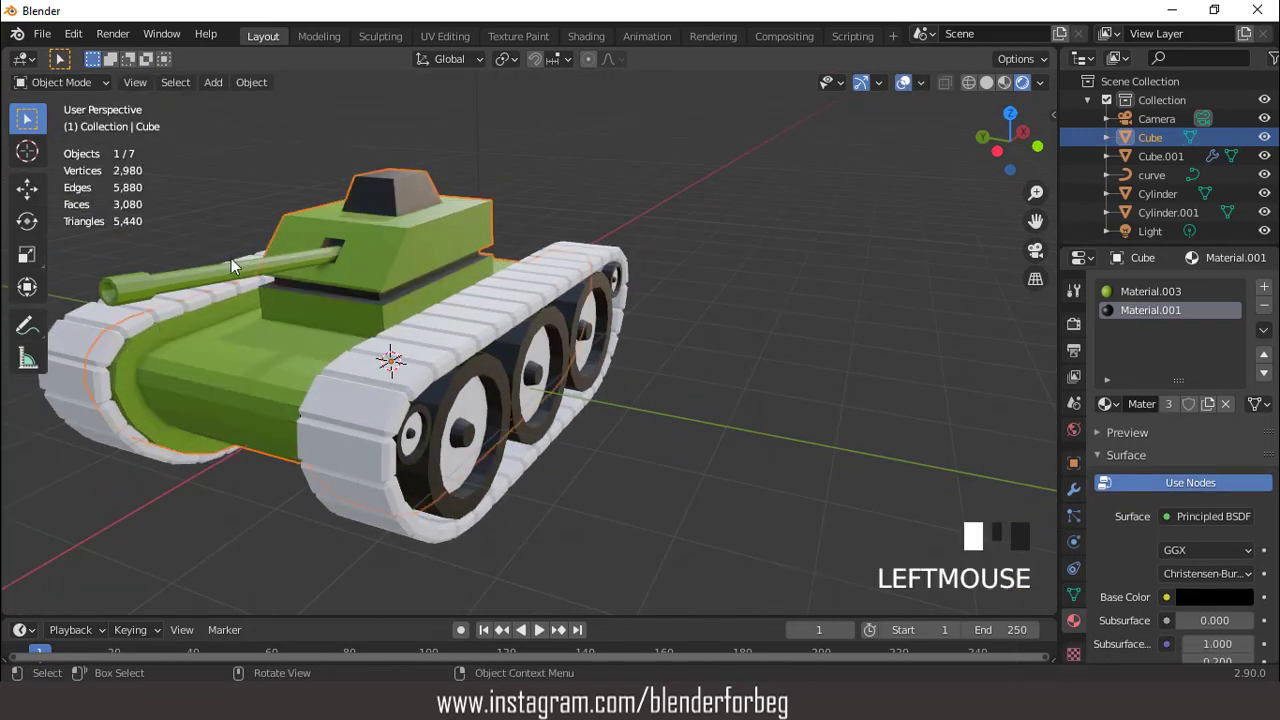
{"action": "left_click", "coordinate": [1265, 290]}
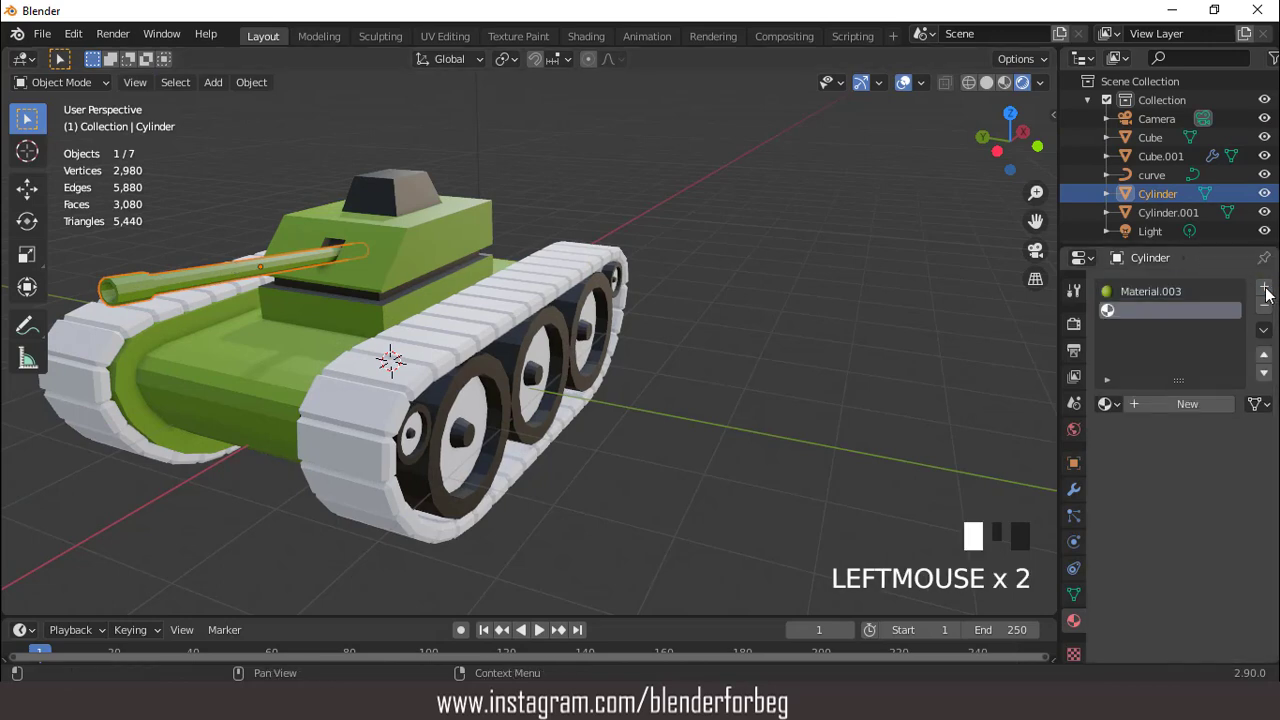
{"action": "left_click", "coordinate": [1106, 403]}
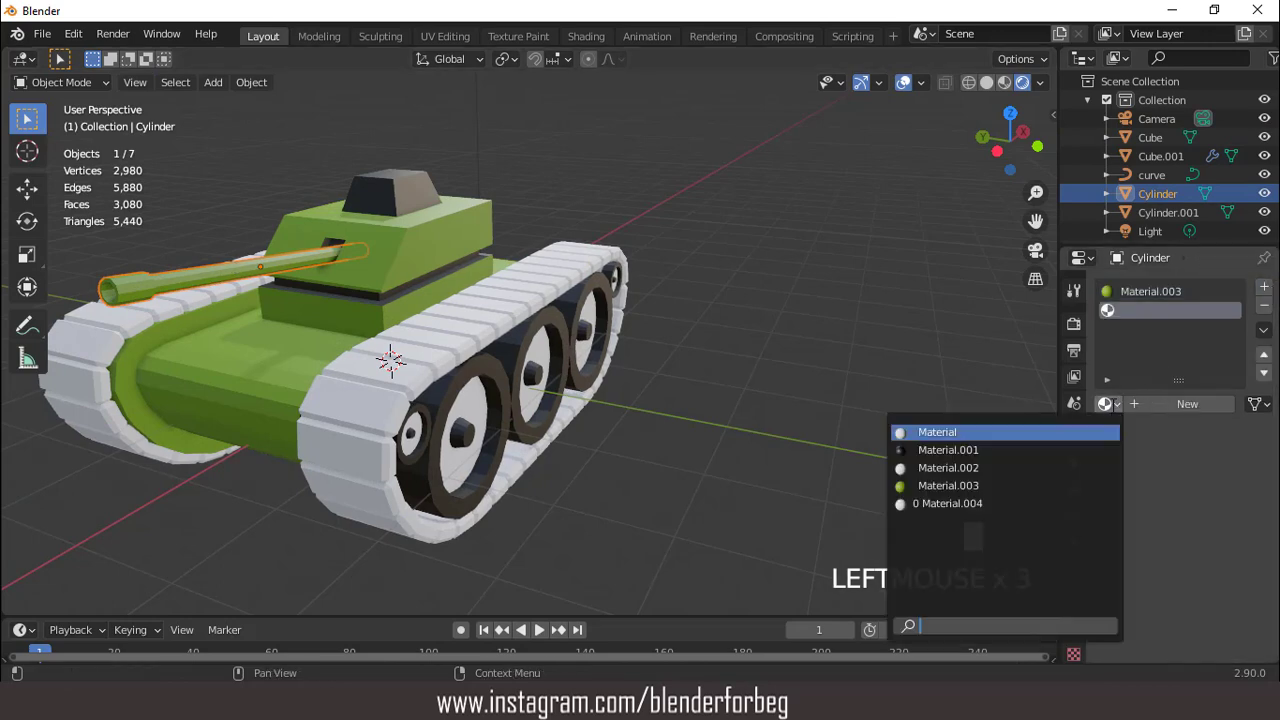
{"action": "left_click", "coordinate": [952, 449]}
Assign Material.001 to all faces of the barrel's muzzle, including its rear ring, isolating the barrel while selecting and restoring the full scene.
{"action": "key", "text": "Tab"}
{"action": "middle_click_drag", "start_coordinate": [200, 273], "coordinate": [354, 266]}
{"action": "scroll", "coordinate": [543, 283], "scroll_direction": "up", "scroll_amount": 3}
{"action": "middle_click_drag", "start_coordinate": [543, 283], "coordinate": [535, 285]}
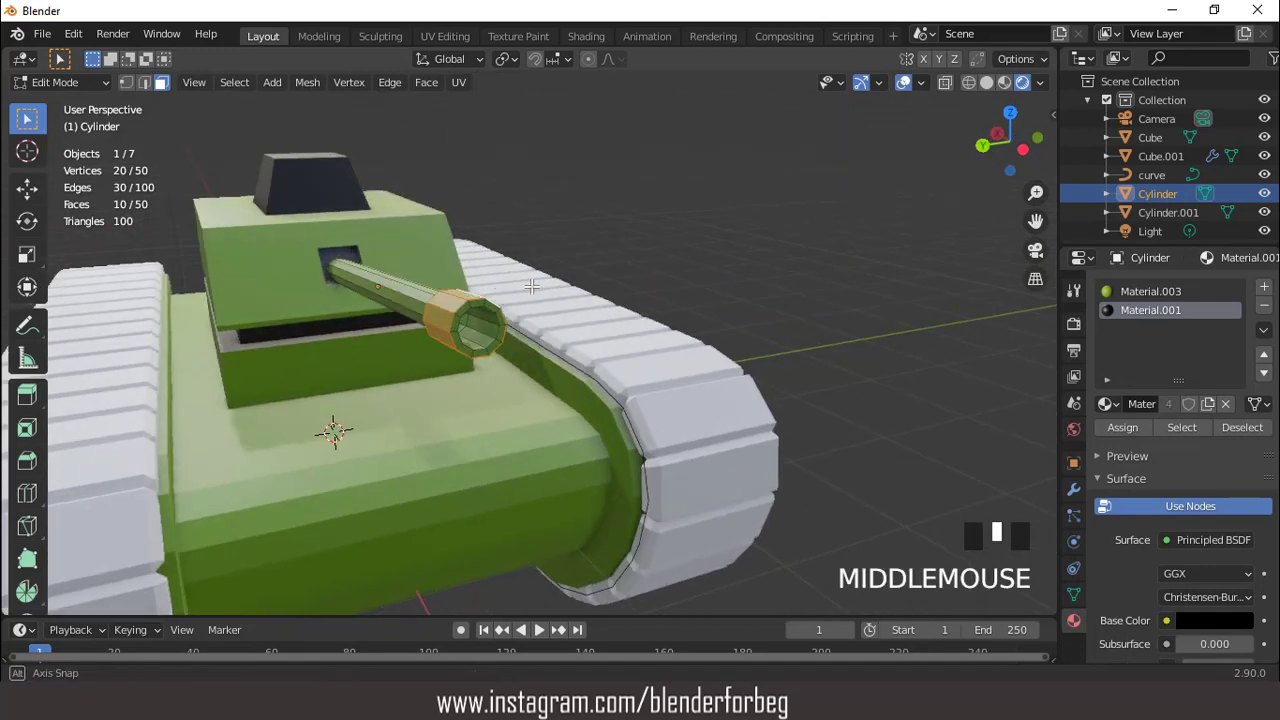
{"action": "scroll", "coordinate": [530, 287], "scroll_direction": "up", "scroll_amount": 2}
{"action": "triple_click", "coordinate": [425, 279]}
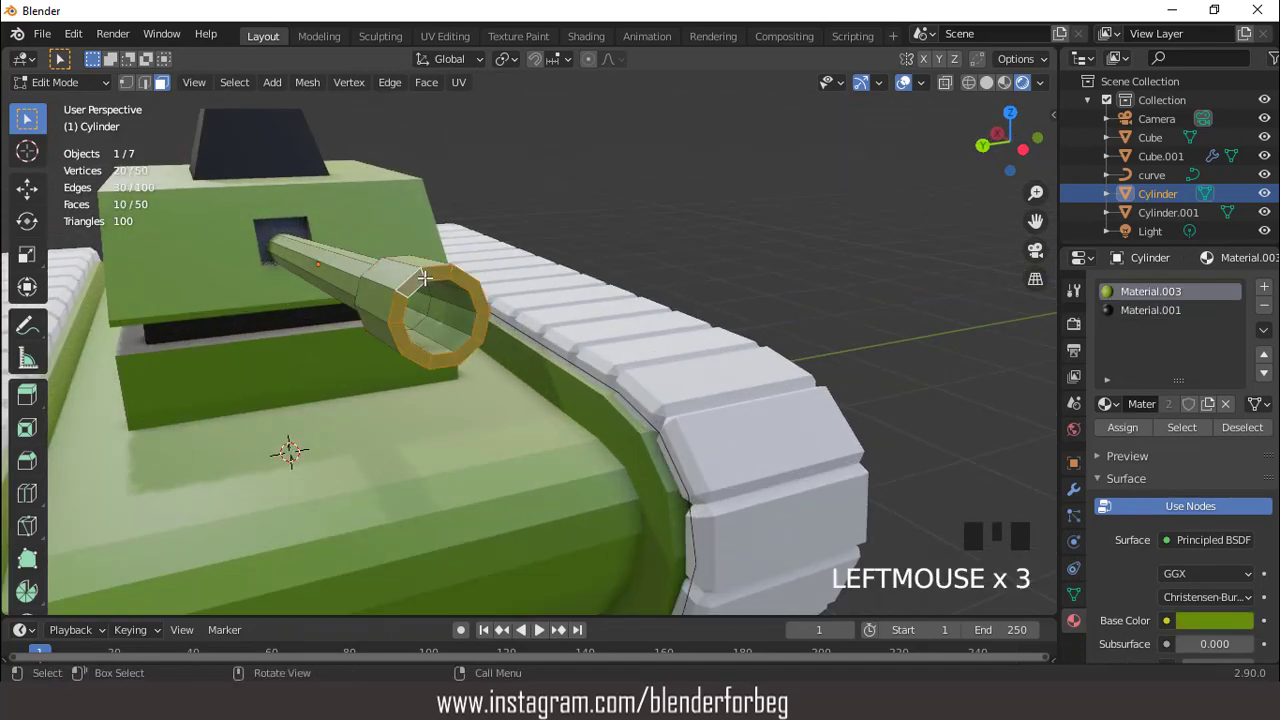
{"action": "key", "text": "ctrl+KP_Add"}
{"action": "middle_click_drag", "start_coordinate": [428, 281], "coordinate": [691, 301]}
{"action": "scroll", "coordinate": [510, 286], "scroll_direction": "down", "scroll_amount": 2}
{"action": "key", "text": "KP_Divide"}
{"action": "key", "text": "shift+b"}
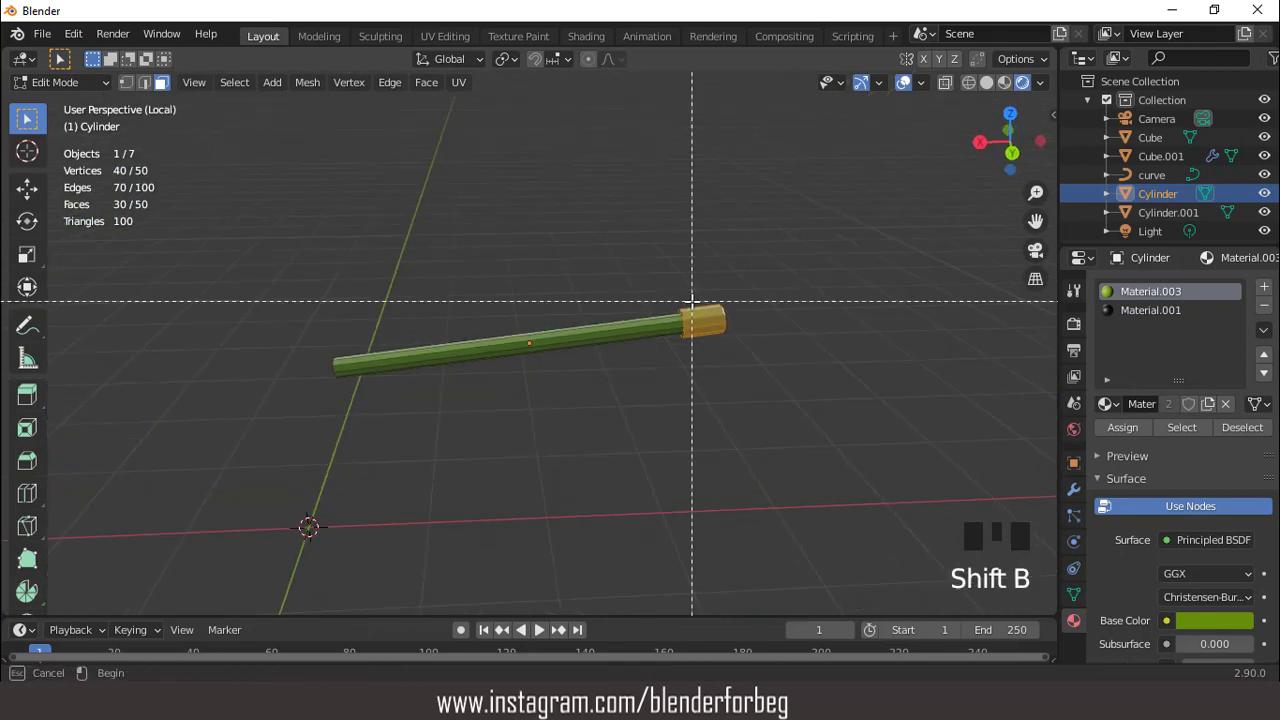
{"action": "left_click_drag", "start_coordinate": [666, 306], "coordinate": [718, 360]}
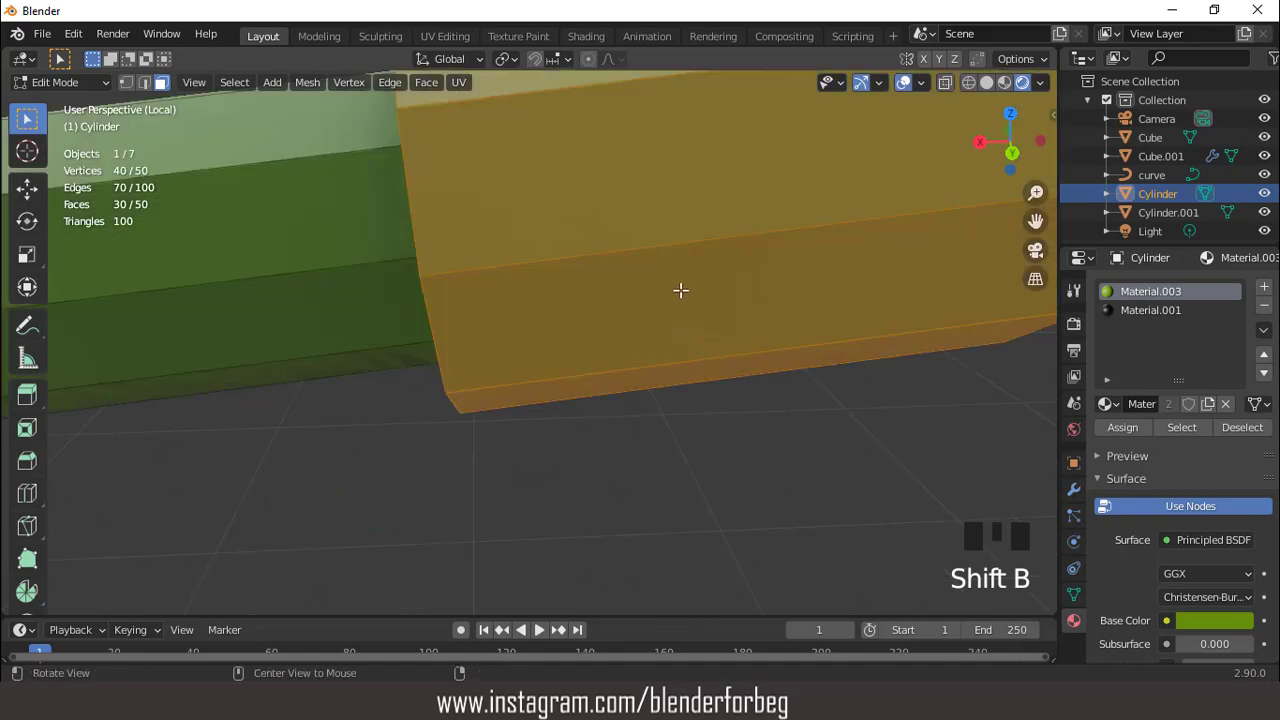
{"action": "middle_click_drag", "start_coordinate": [680, 289], "coordinate": [780, 228]}
{"action": "left_click", "coordinate": [410, 268], "text": "shift"}
{"action": "double_click", "coordinate": [410, 268], "text": "shift"}
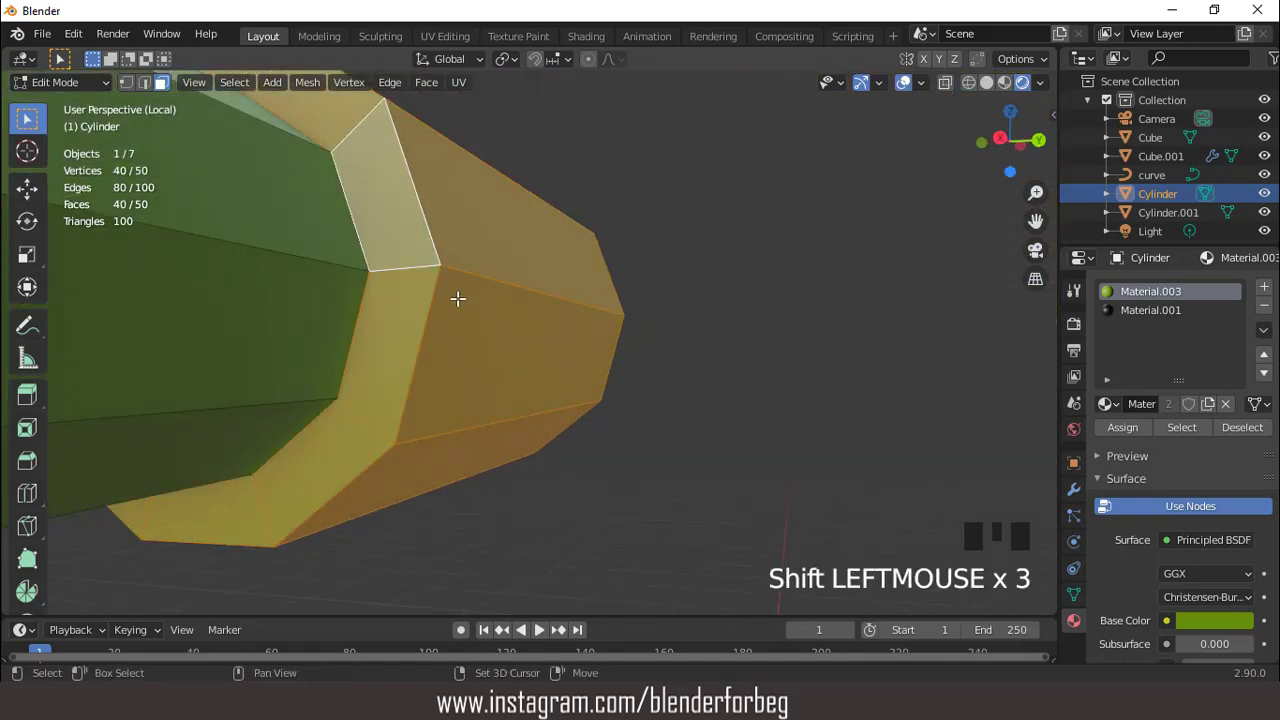
{"action": "scroll", "coordinate": [631, 326], "scroll_direction": "down", "scroll_amount": 7}
{"action": "middle_click_drag", "start_coordinate": [631, 326], "coordinate": [560, 380]}
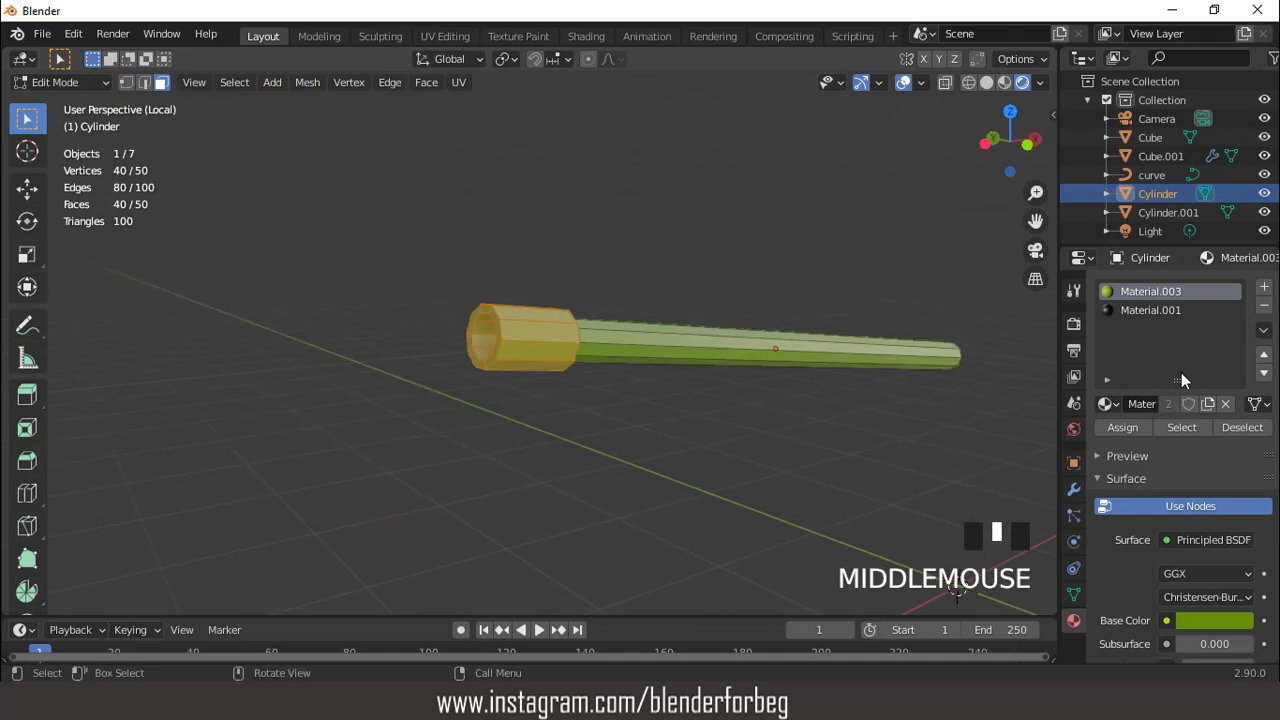
{"action": "left_click", "coordinate": [1150, 310]}
{"action": "left_click", "coordinate": [1122, 427]}
{"action": "middle_click_drag", "start_coordinate": [681, 313], "coordinate": [634, 381]}
{"action": "key", "text": "KP_Divide"}
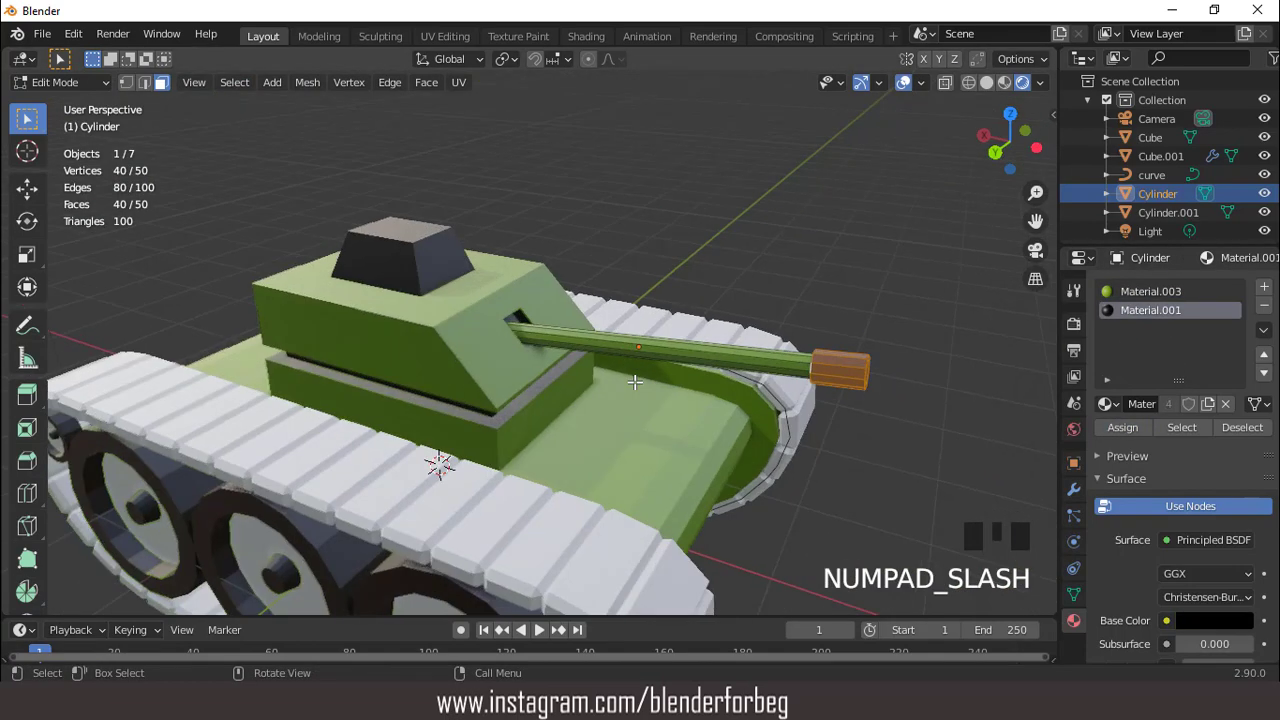
{"action": "key", "text": "Tab"}
Give the tracks a new material with a dark brown base color of H 0.102, S 0.867, V 0.140.
{"action": "middle_click_drag", "start_coordinate": [634, 386], "coordinate": [540, 330]}
{"action": "scroll", "coordinate": [484, 314], "scroll_direction": "up", "scroll_amount": 2}
{"action": "left_click", "coordinate": [484, 312]}
{"action": "scroll", "coordinate": [540, 330], "scroll_direction": "up", "scroll_amount": 2}
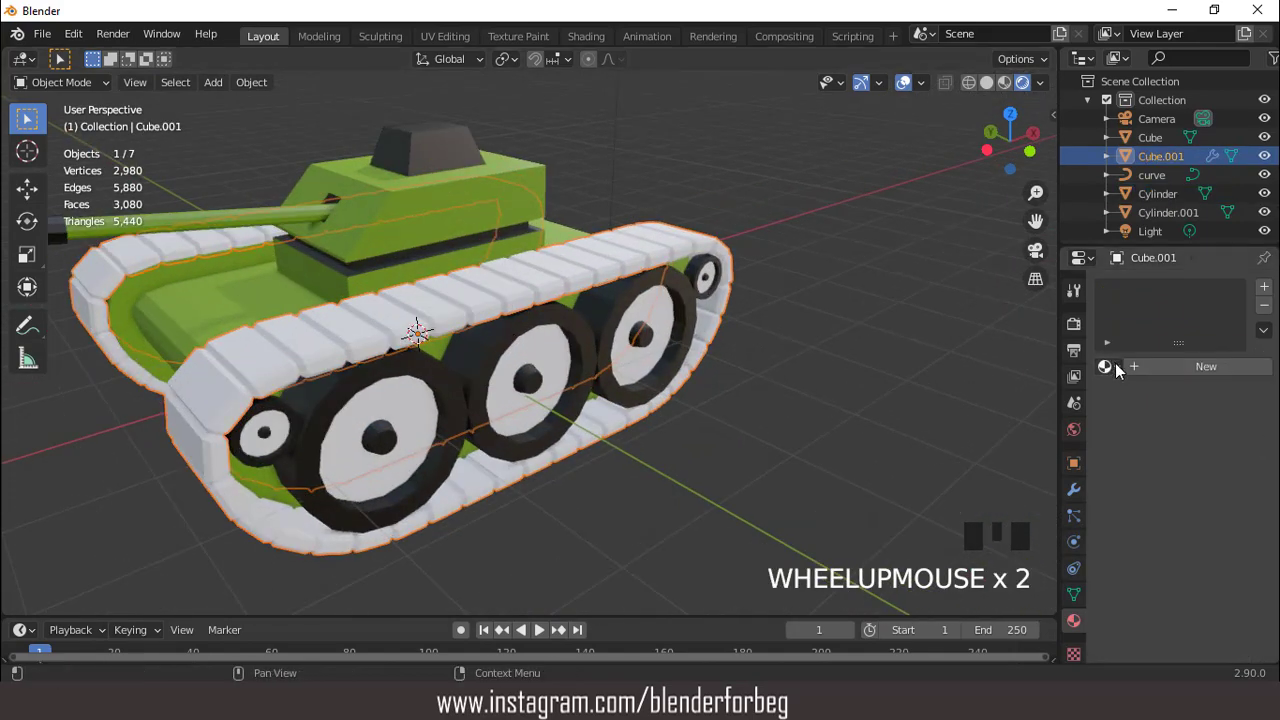
{"action": "left_click", "coordinate": [1188, 366]}
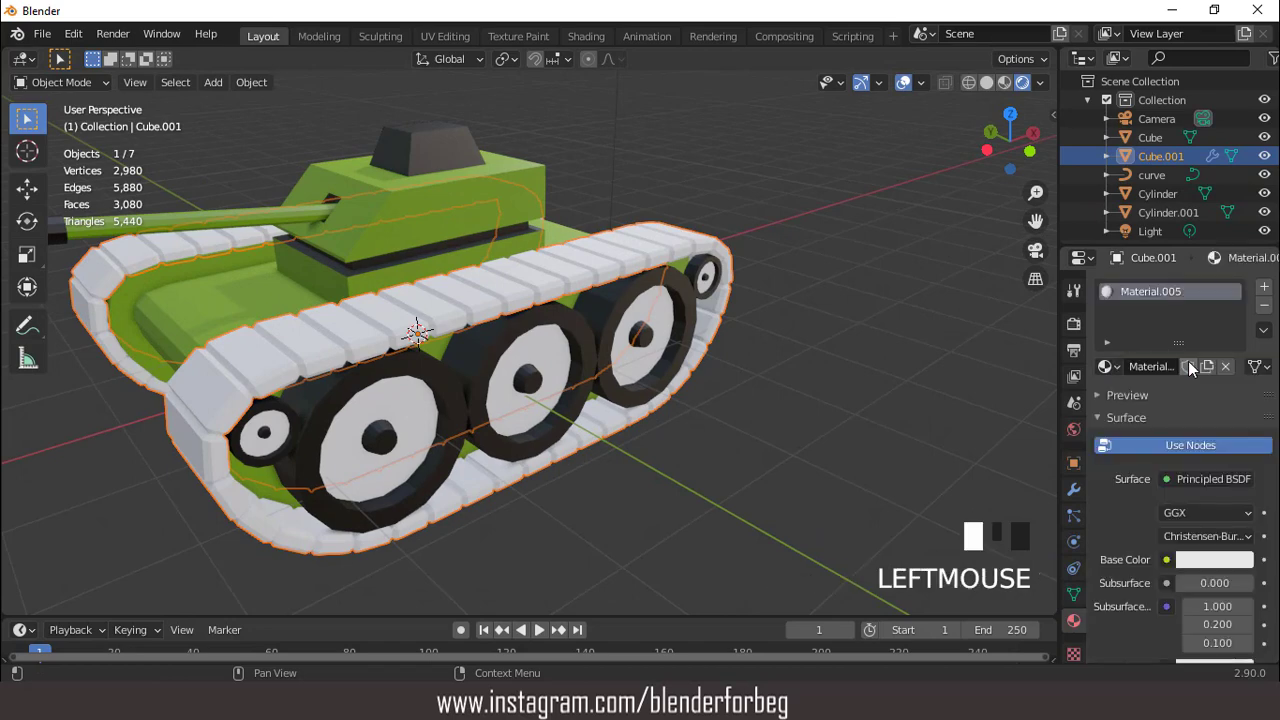
{"action": "left_click", "coordinate": [1213, 561]}
{"action": "left_click_drag", "start_coordinate": [1238, 309], "coordinate": [1238, 410]}
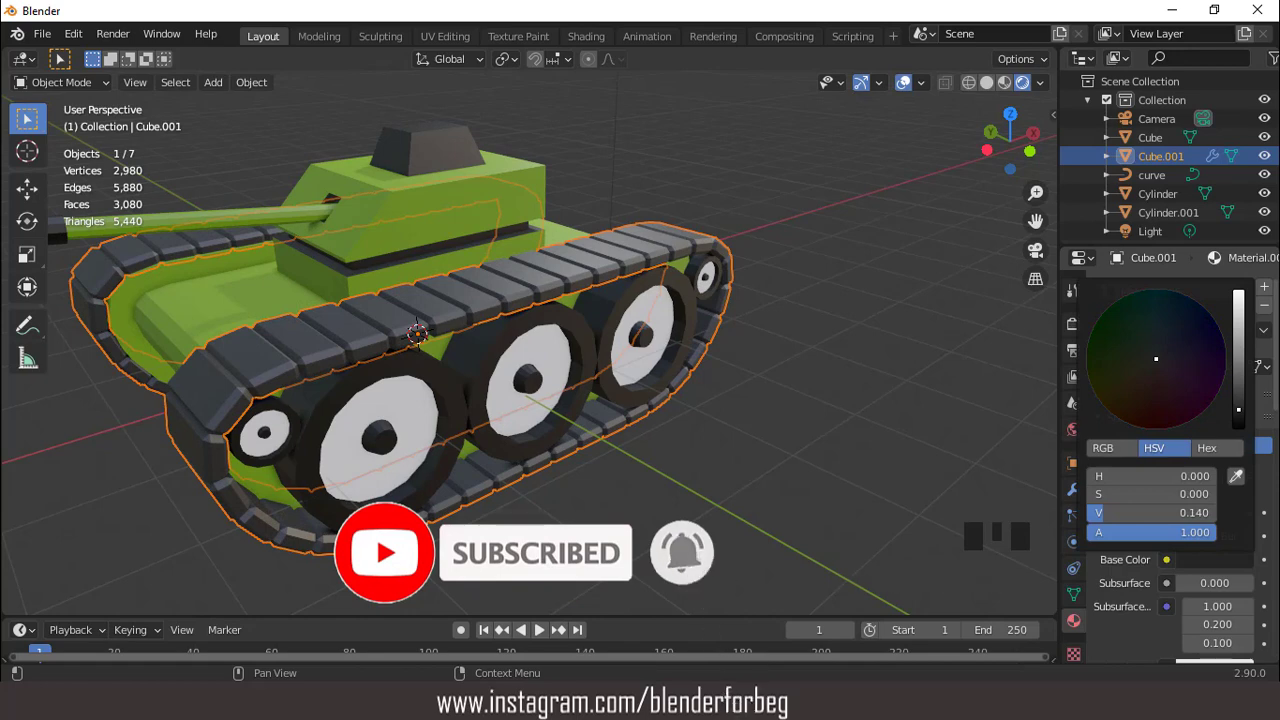
{"action": "left_click", "coordinate": [1130, 405]}
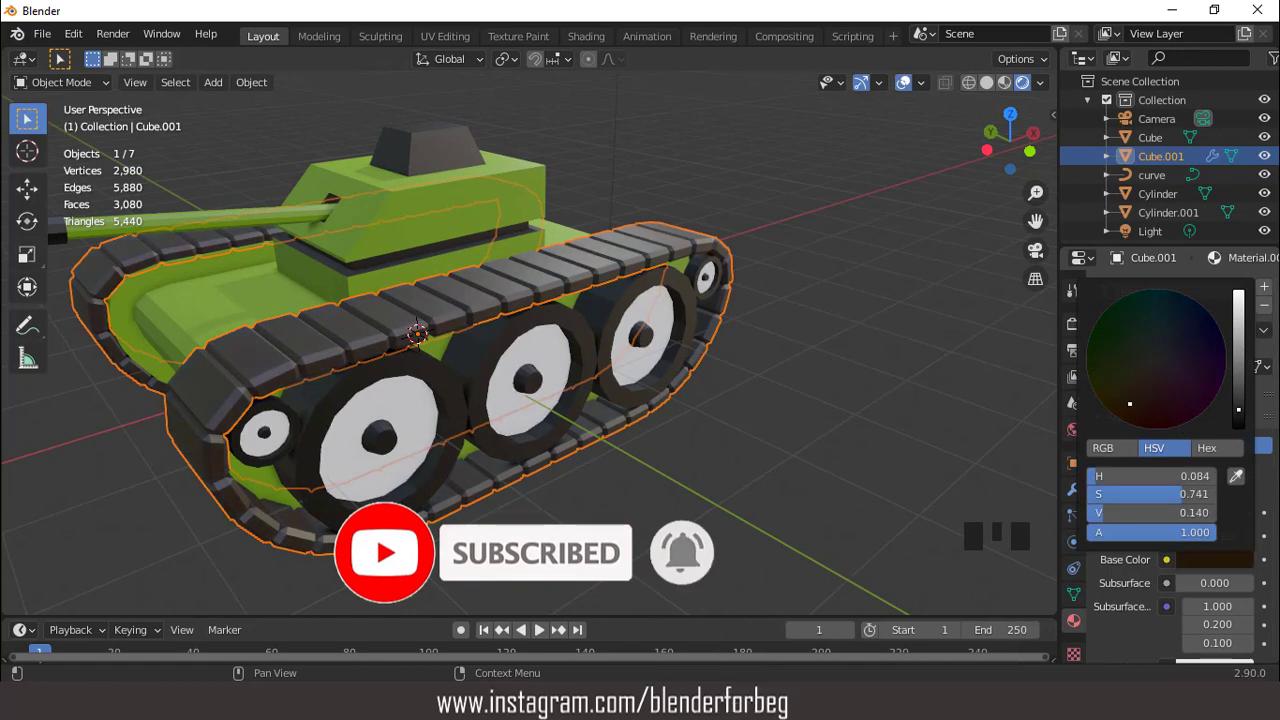
{"action": "left_click_drag", "start_coordinate": [1128, 402], "coordinate": [1119, 408]}
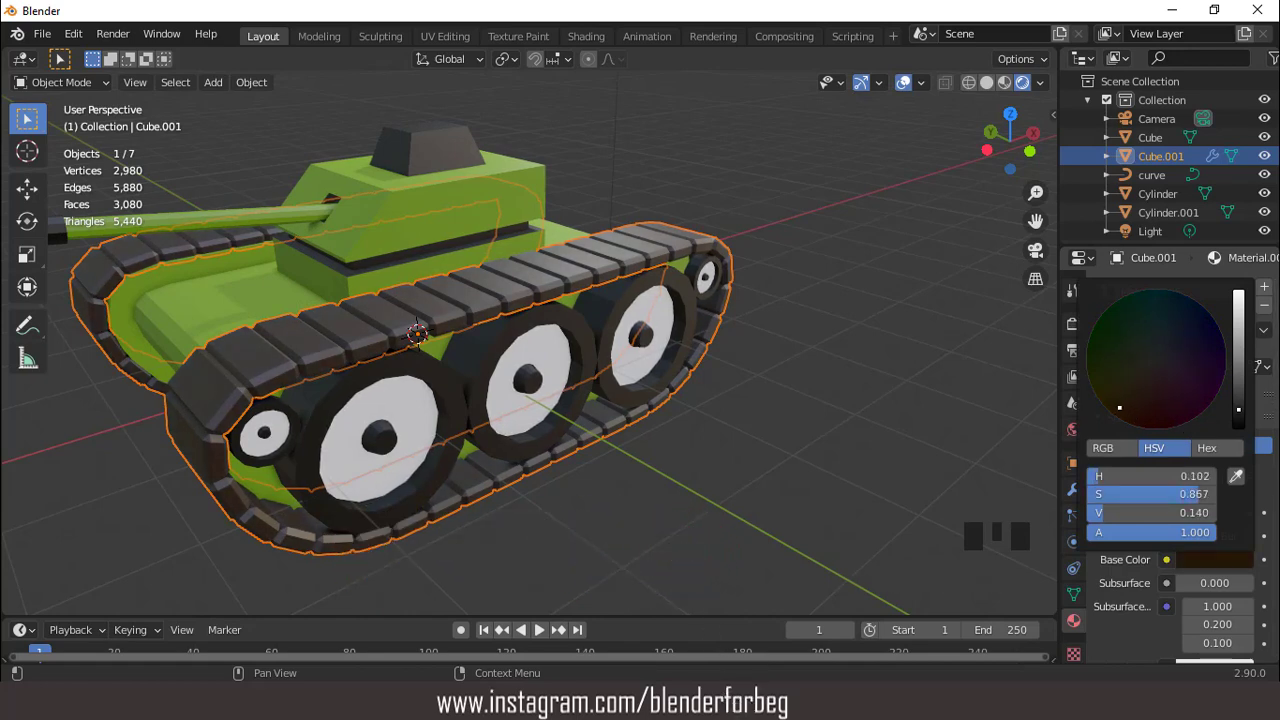
Hide the viewport overlays and inspect the colored tank from around it.
{"action": "left_click", "coordinate": [903, 82]}
{"action": "scroll", "coordinate": [773, 239], "scroll_direction": "down", "scroll_amount": 3}
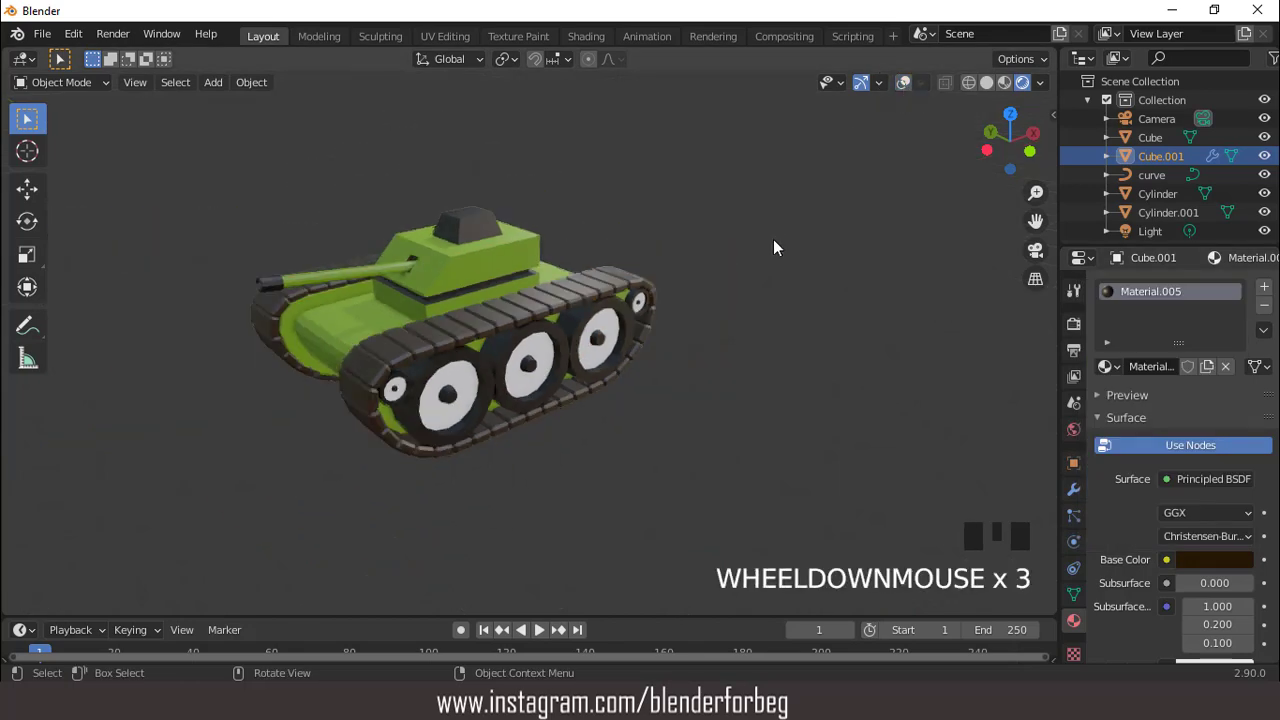
{"action": "mouse_move", "coordinate": [773, 239]}
{"action": "middle_mouse_down"}
{"action": "mouse_move", "coordinate": [514, 229]}
{"action": "mouse_move", "coordinate": [794, 240]}
{"action": "mouse_move", "coordinate": [771, 225]}
{"action": "middle_mouse_up"}
{"action": "scroll", "coordinate": [636, 233], "scroll_direction": "up", "scroll_amount": 2}
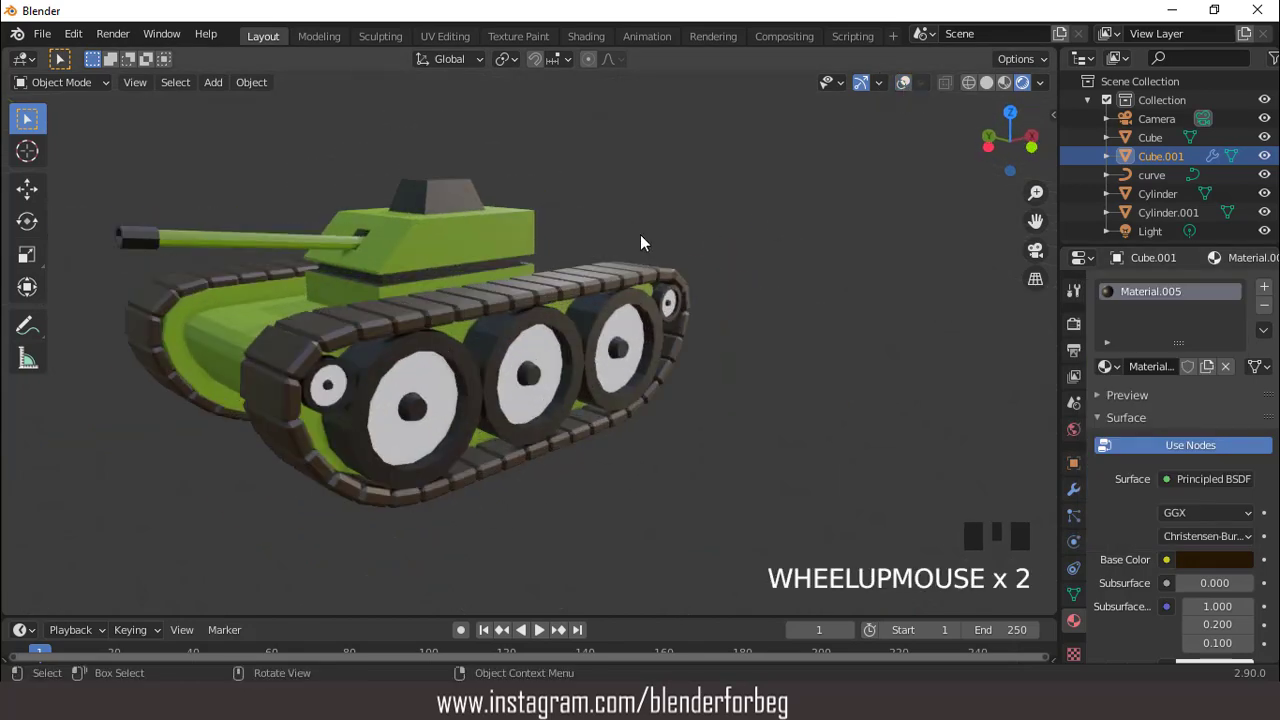
{"action": "scroll", "coordinate": [874, 319], "scroll_direction": "down", "scroll_amount": 2}
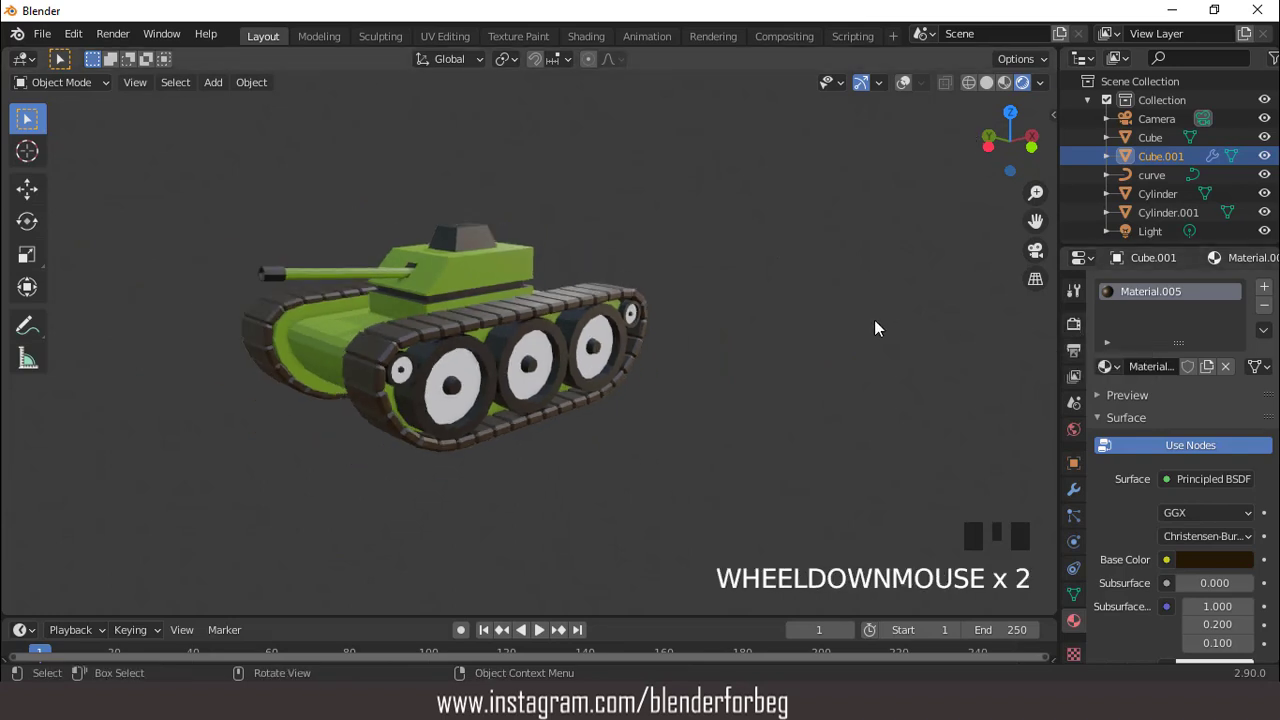
Make the render background transparent in the scene's Film settings.
{"action": "left_click", "coordinate": [1073, 323]}
{"action": "scroll", "coordinate": [1161, 455], "scroll_direction": "down", "scroll_amount": 5}
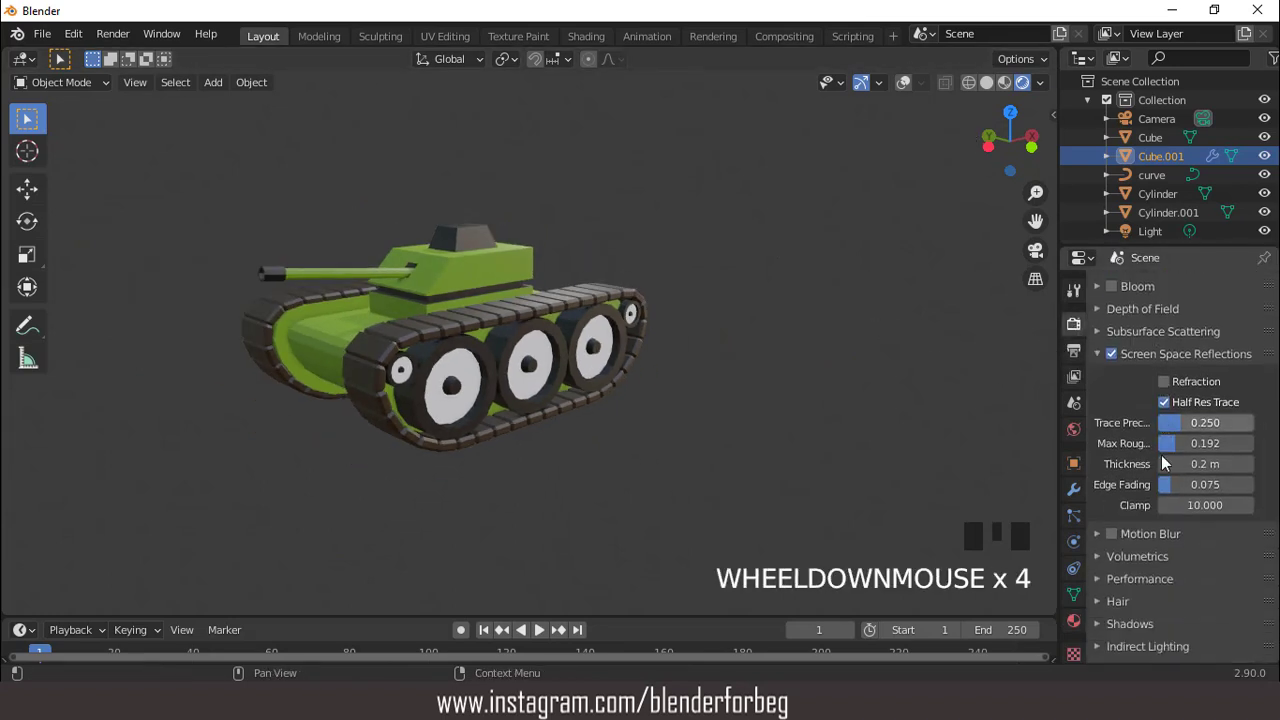
{"action": "scroll", "coordinate": [1115, 568], "scroll_direction": "down", "scroll_amount": 3}
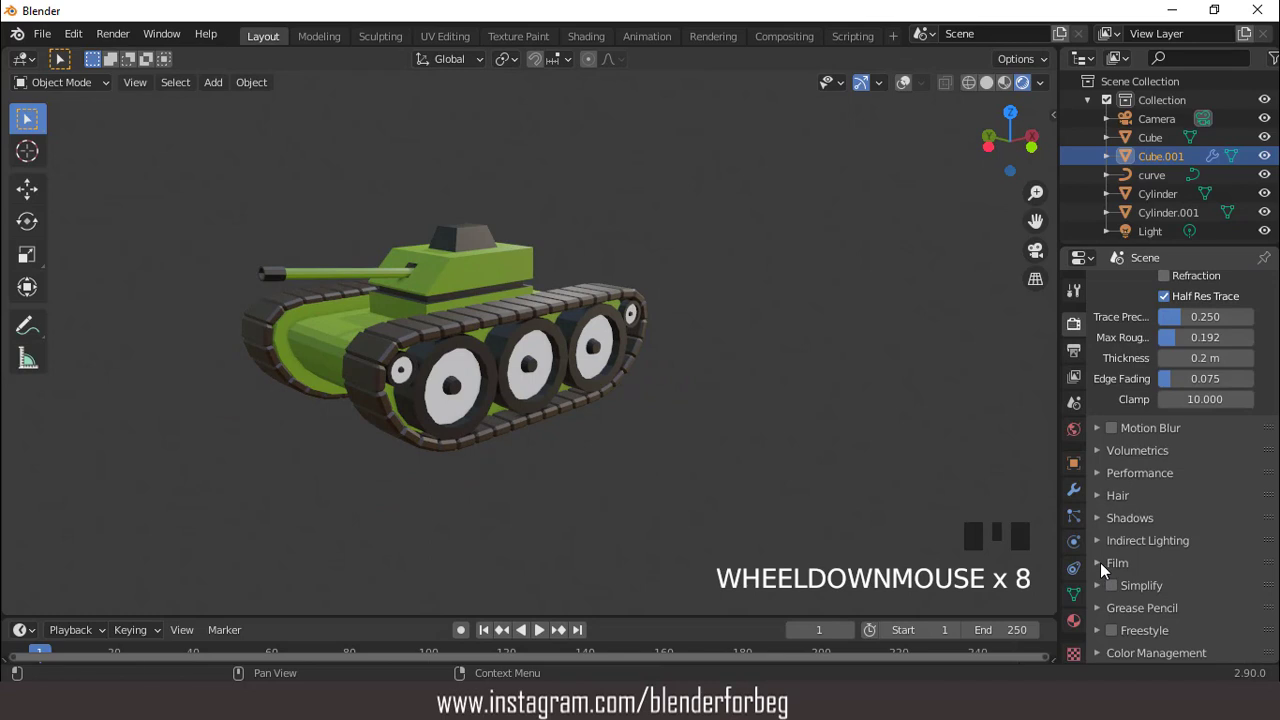
{"action": "left_click", "coordinate": [1100, 562]}
{"action": "scroll", "coordinate": [1191, 567], "scroll_direction": "down", "scroll_amount": 3}
{"action": "left_click", "coordinate": [1163, 534]}
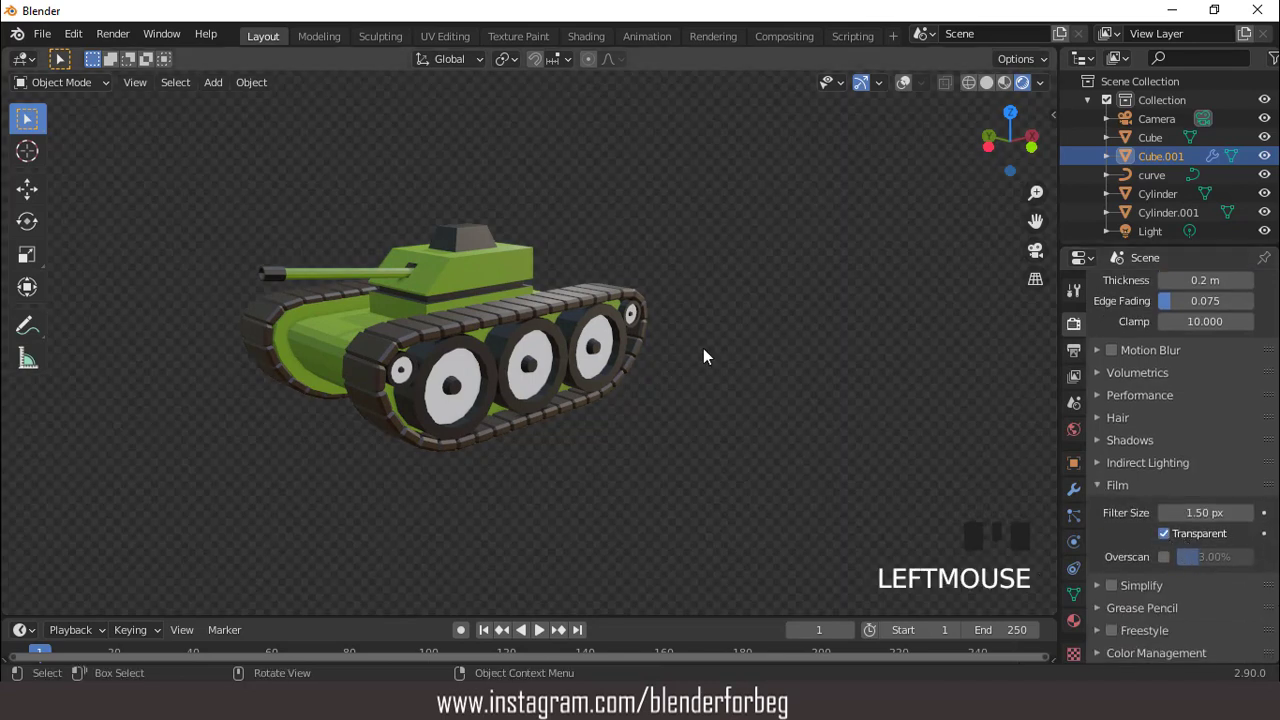
Show the viewport overlays again and shade the gun barrel smooth.
{"action": "middle_click_drag", "start_coordinate": [655, 305], "coordinate": [590, 306]}
{"action": "key", "text": "KP_0"}
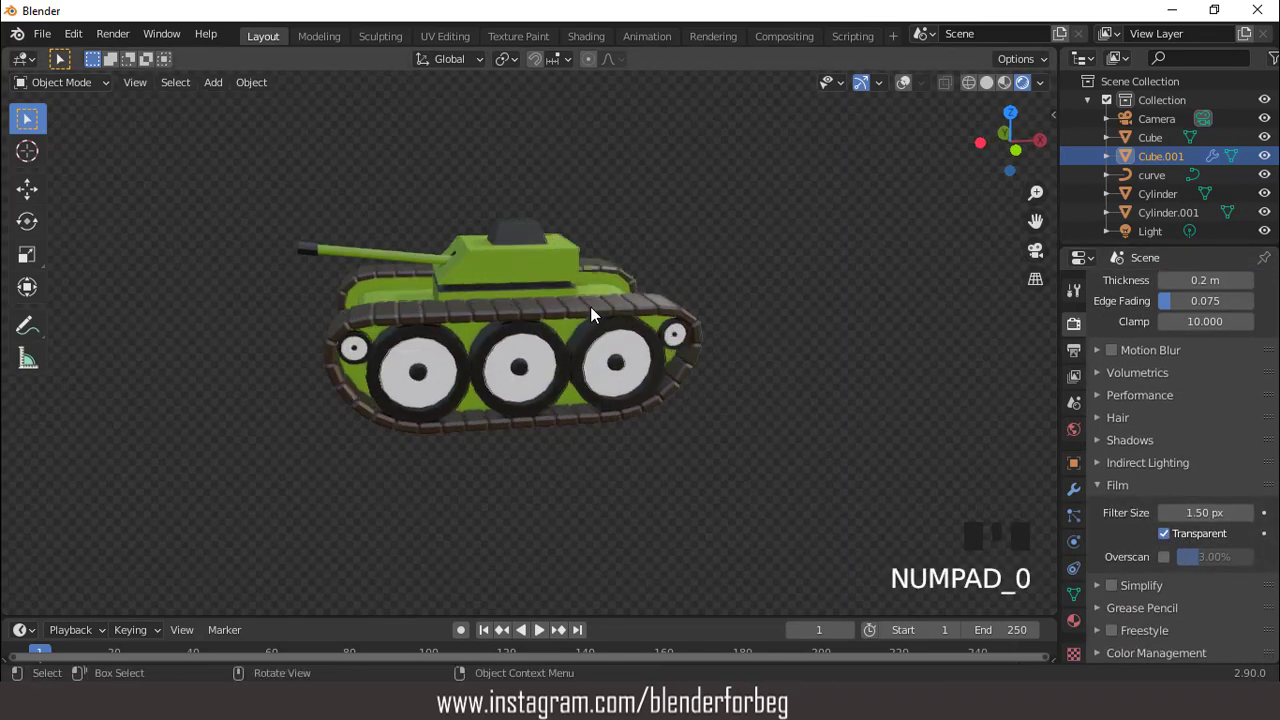
{"action": "scroll", "coordinate": [590, 316], "scroll_direction": "down", "scroll_amount": 2}
{"action": "middle_click_drag", "start_coordinate": [609, 318], "coordinate": [787, 271]}
{"action": "middle_click_drag", "start_coordinate": [707, 256], "coordinate": [823, 155]}
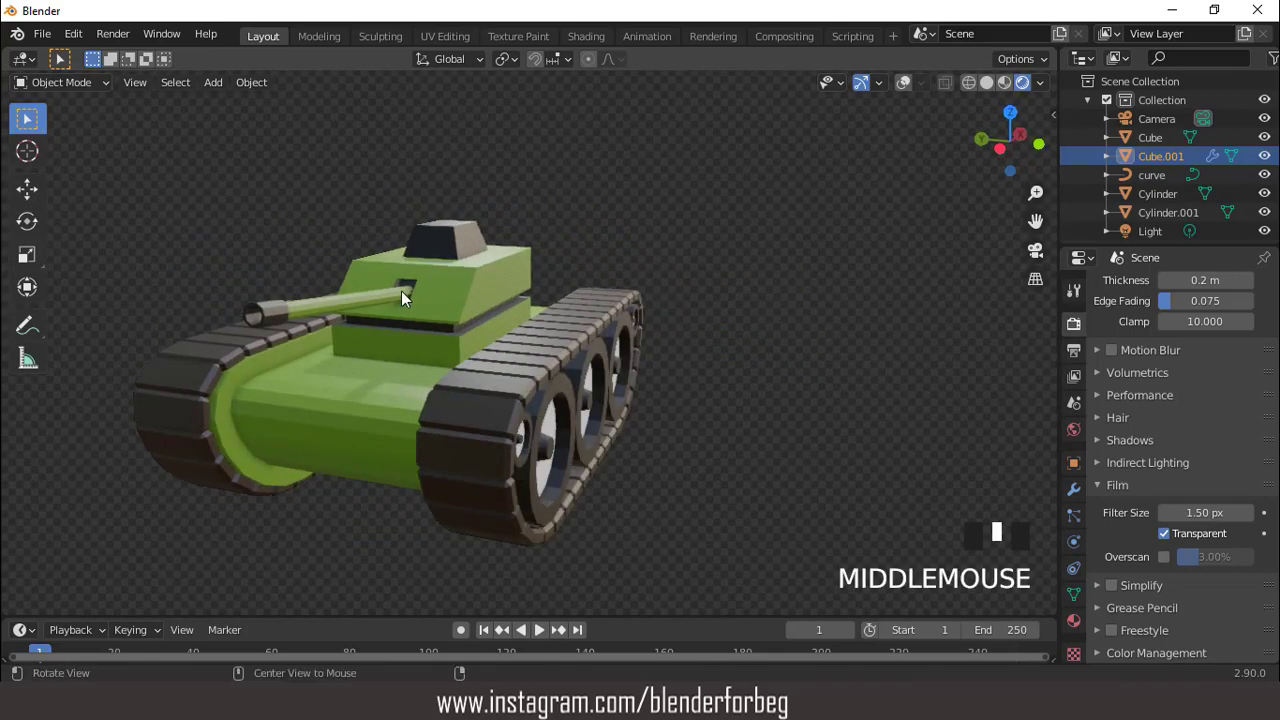
{"action": "left_click", "coordinate": [898, 83]}
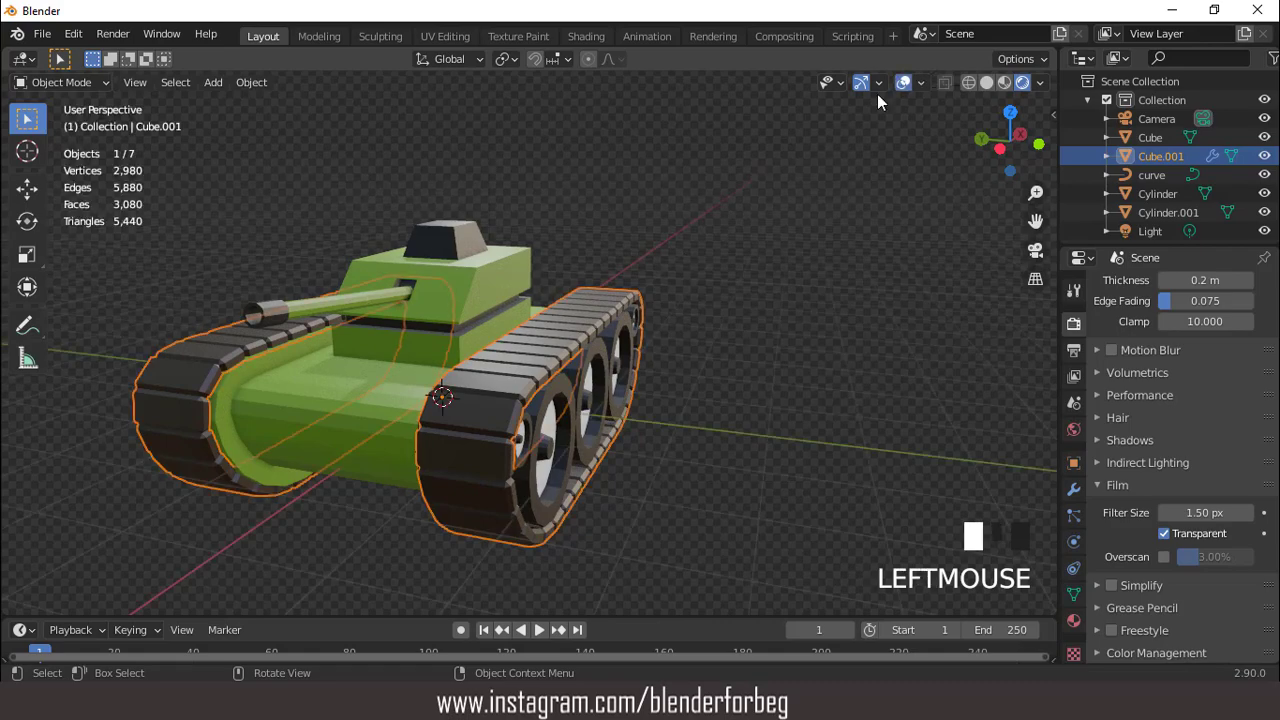
{"action": "left_click", "coordinate": [307, 297]}
{"action": "right_click", "coordinate": [310, 235]}
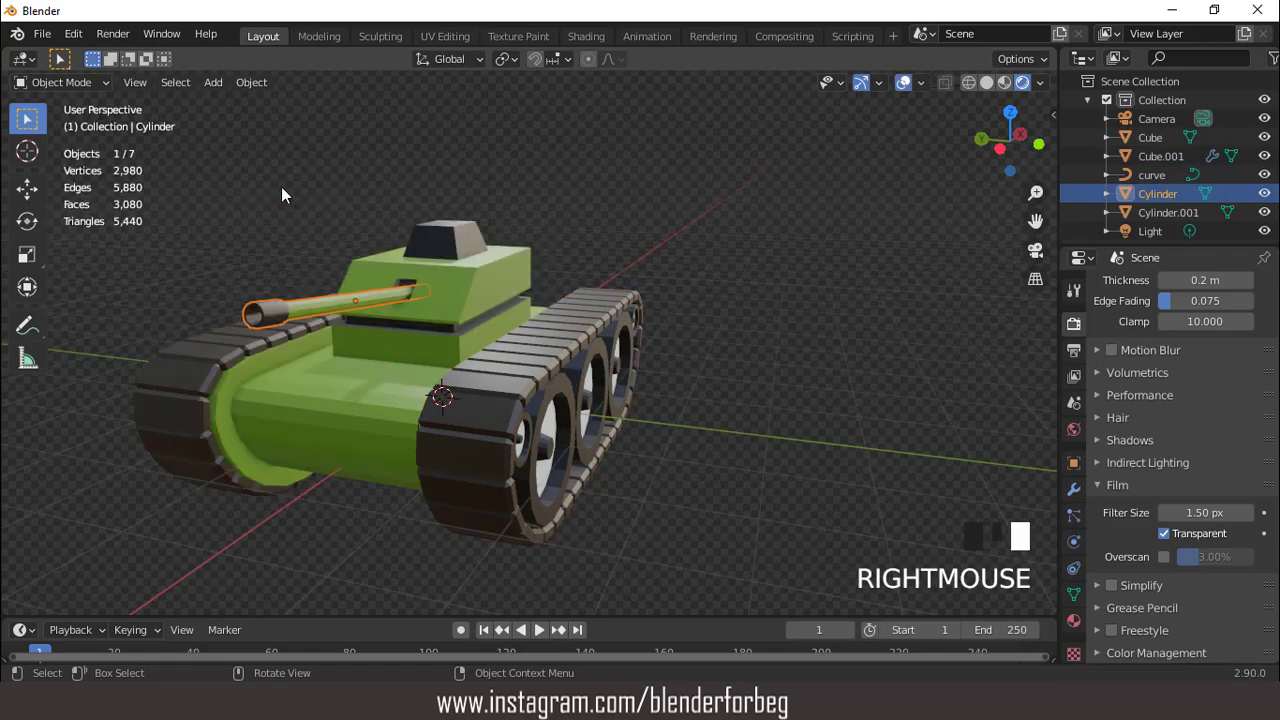
Shade the tank's hull and turret body smooth and enable Auto Smooth for its normals.
{"action": "middle_click_drag", "start_coordinate": [357, 286], "coordinate": [434, 264]}
{"action": "left_click", "coordinate": [437, 266]}
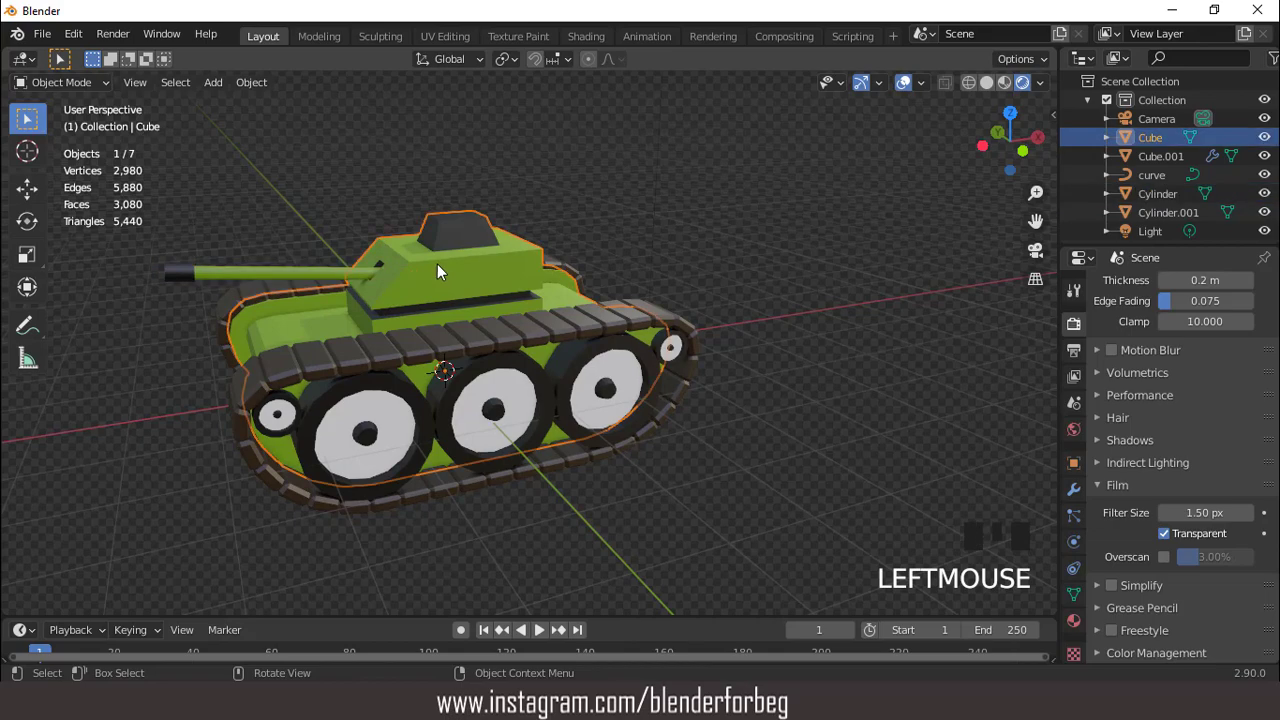
{"action": "middle_click_drag", "start_coordinate": [437, 266], "coordinate": [546, 198]}
{"action": "right_click", "coordinate": [545, 195]}
{"action": "left_click", "coordinate": [544, 190]}
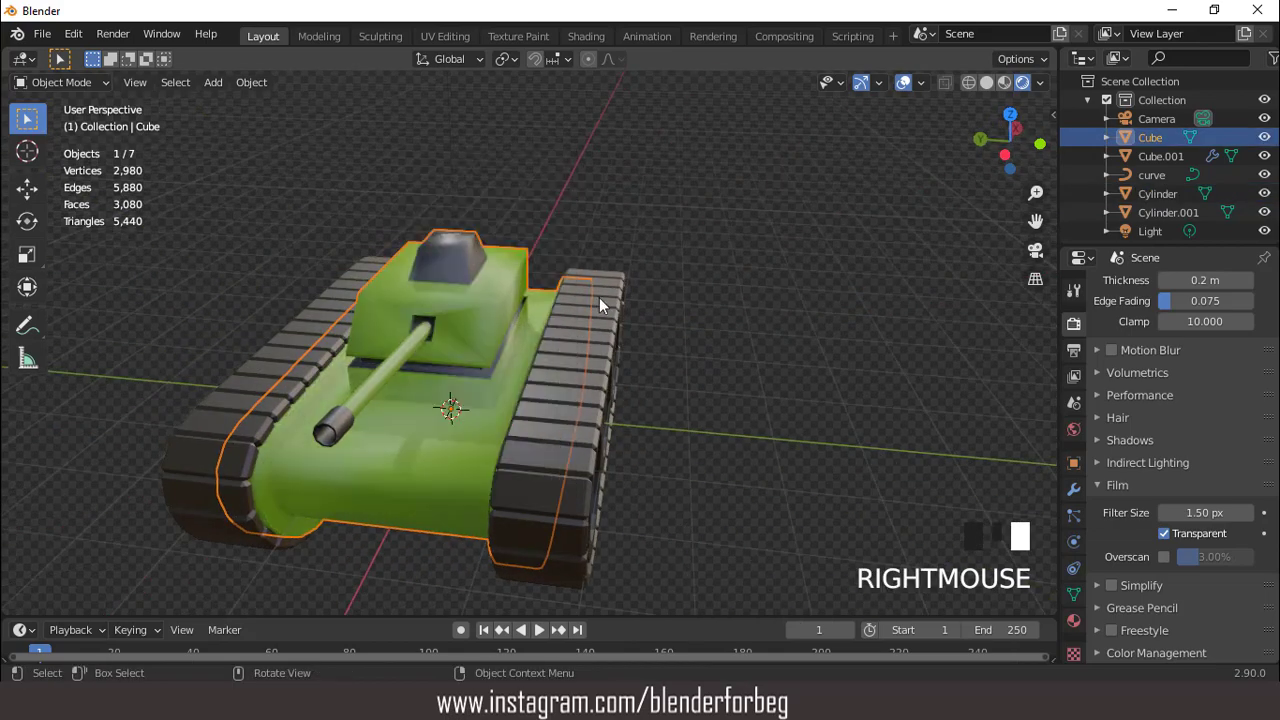
{"action": "middle_click_drag", "start_coordinate": [599, 297], "coordinate": [490, 258]}
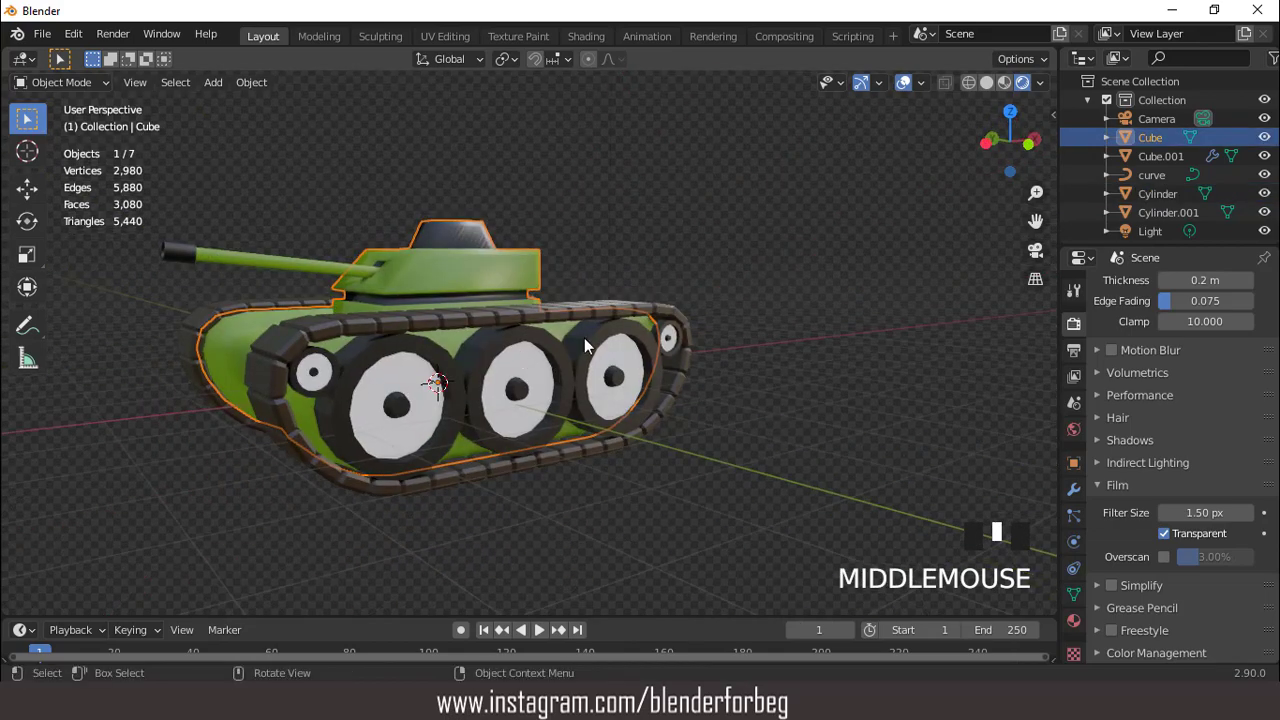
{"action": "left_click", "coordinate": [1073, 594]}
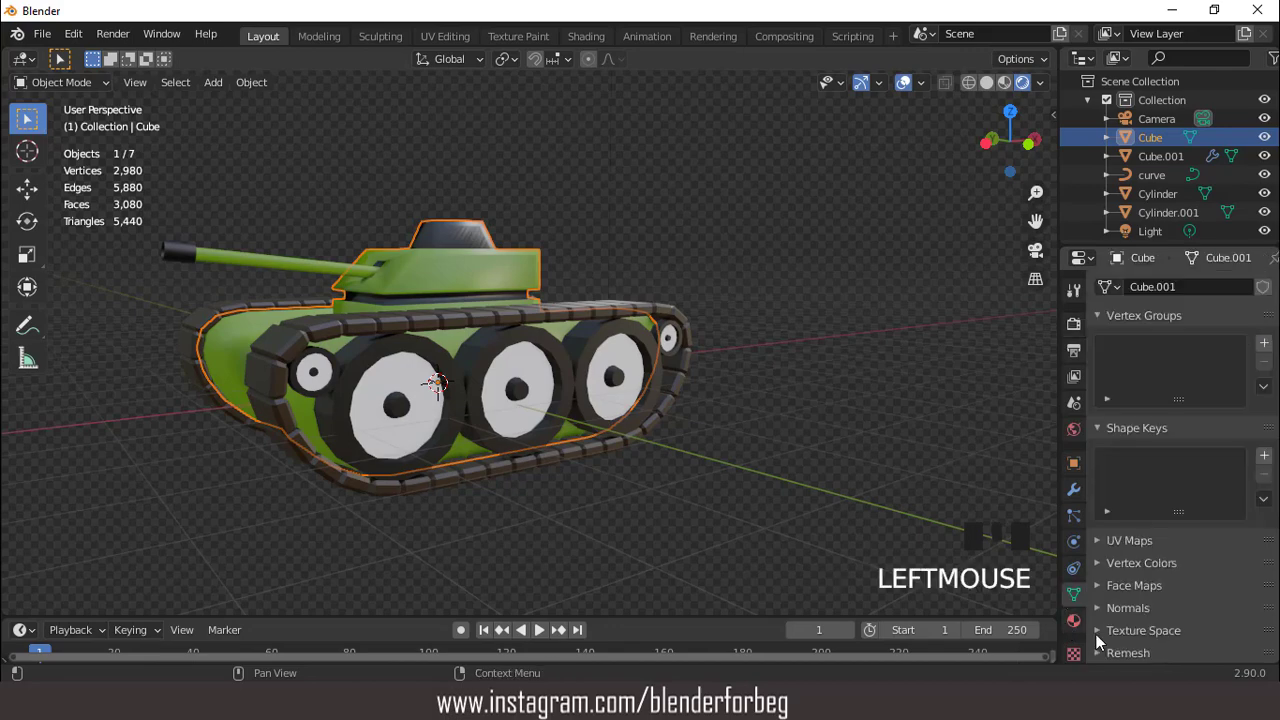
{"action": "left_click", "coordinate": [1110, 608]}
{"action": "left_click", "coordinate": [1163, 636]}
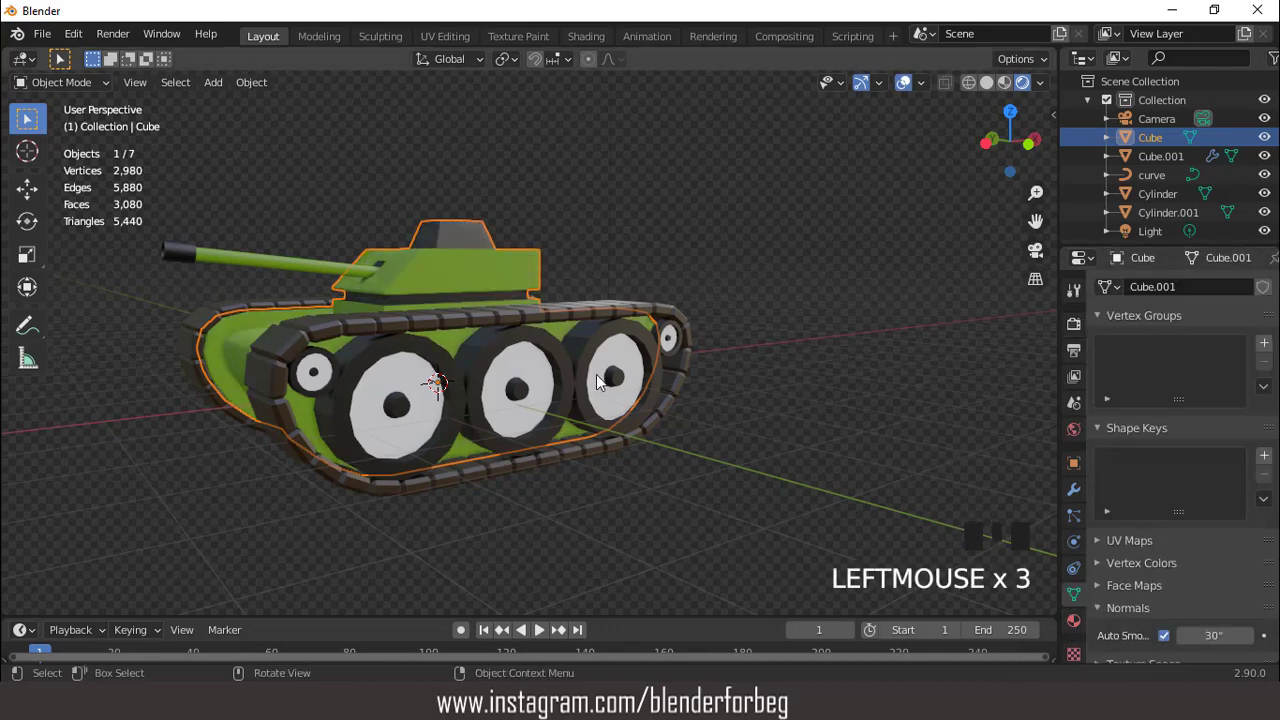
Shade the wheels smooth and enable Auto Smooth for their normals.
{"action": "middle_click_drag", "start_coordinate": [720, 430], "coordinate": [634, 430]}
{"action": "left_click", "coordinate": [518, 402]}
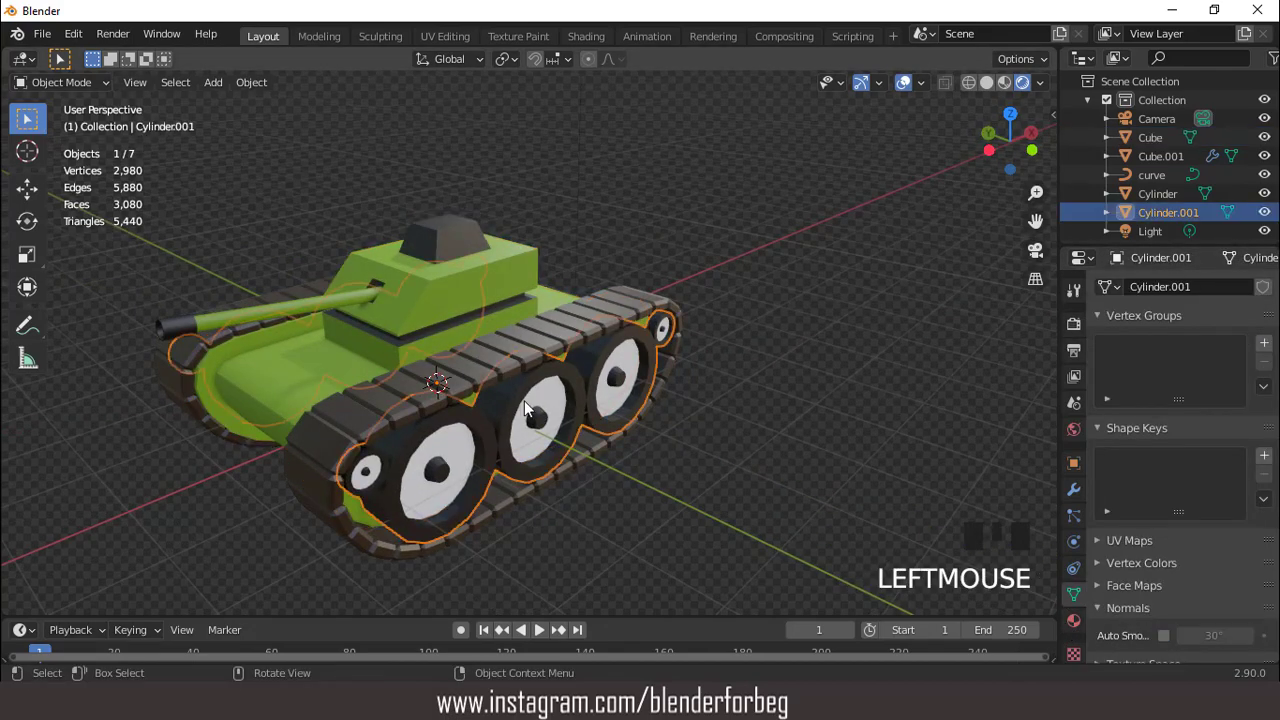
{"action": "middle_click_drag", "start_coordinate": [524, 400], "coordinate": [480, 345]}
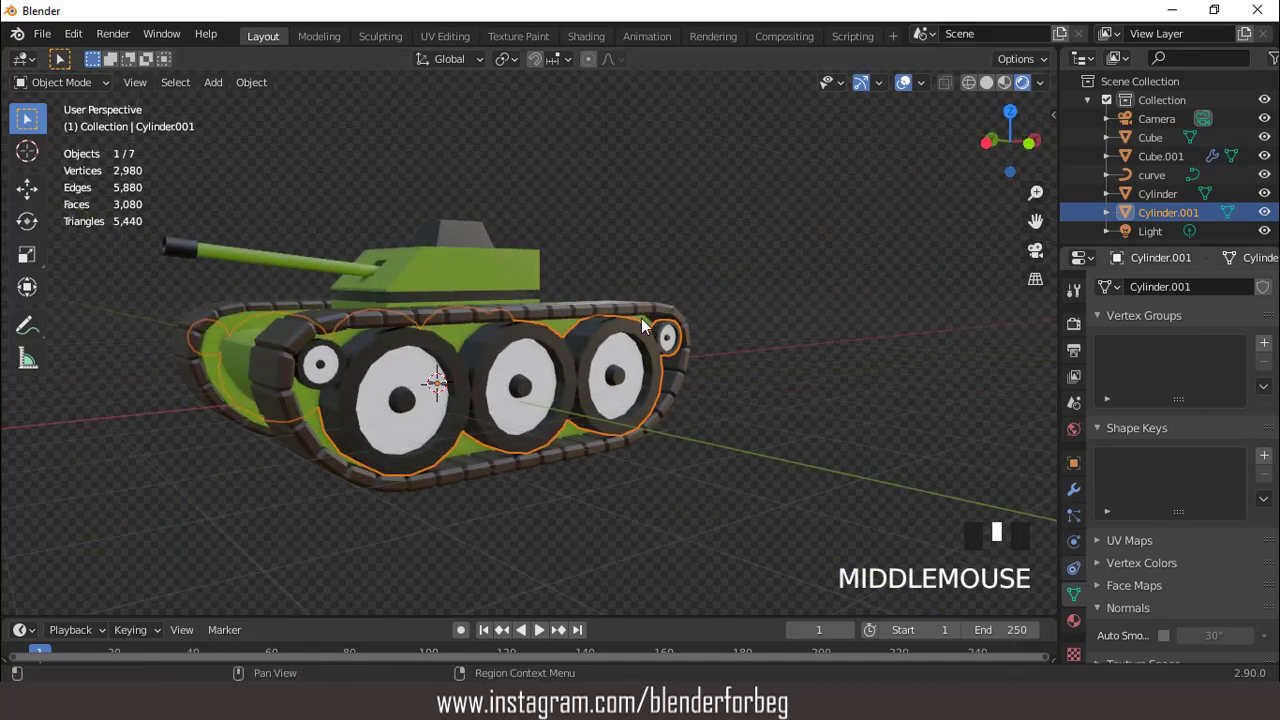
{"action": "right_click", "coordinate": [586, 212]}
{"action": "left_click", "coordinate": [580, 212]}
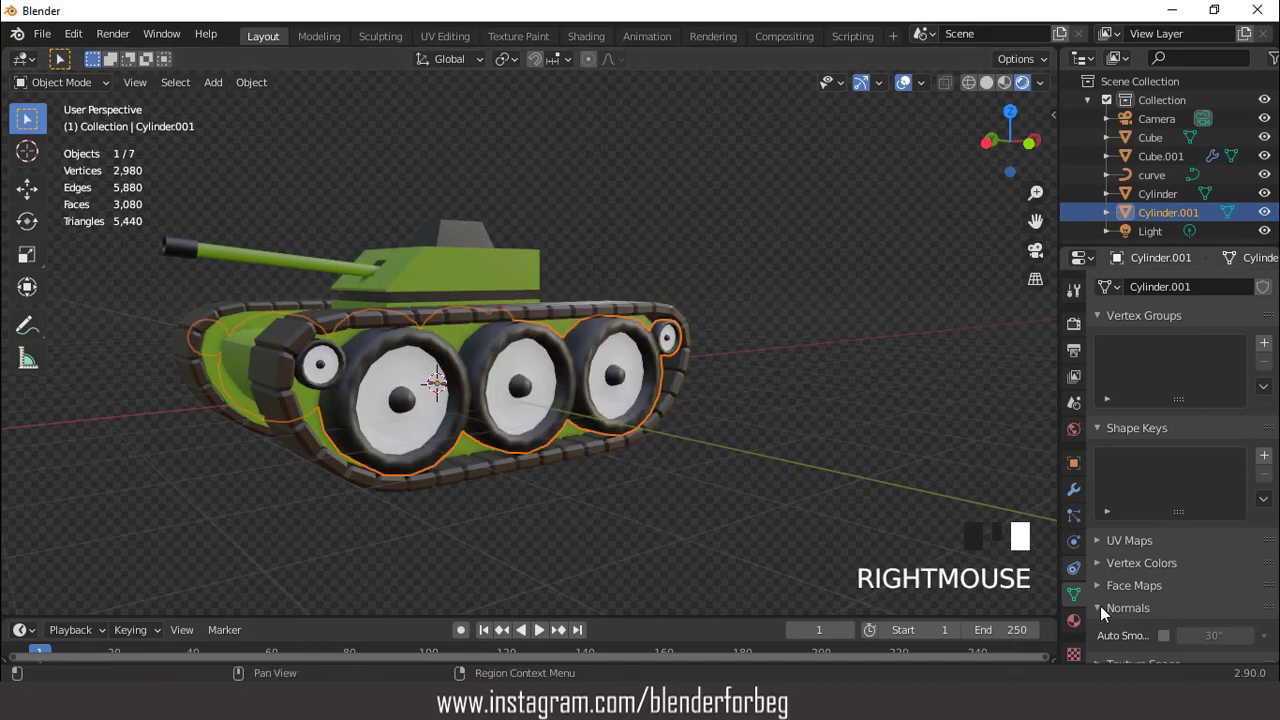
{"action": "left_click", "coordinate": [1163, 636]}
Hide the viewport overlays and lock the camera to the view.
{"action": "middle_click_drag", "start_coordinate": [763, 371], "coordinate": [711, 378]}
{"action": "left_click", "coordinate": [742, 183]}
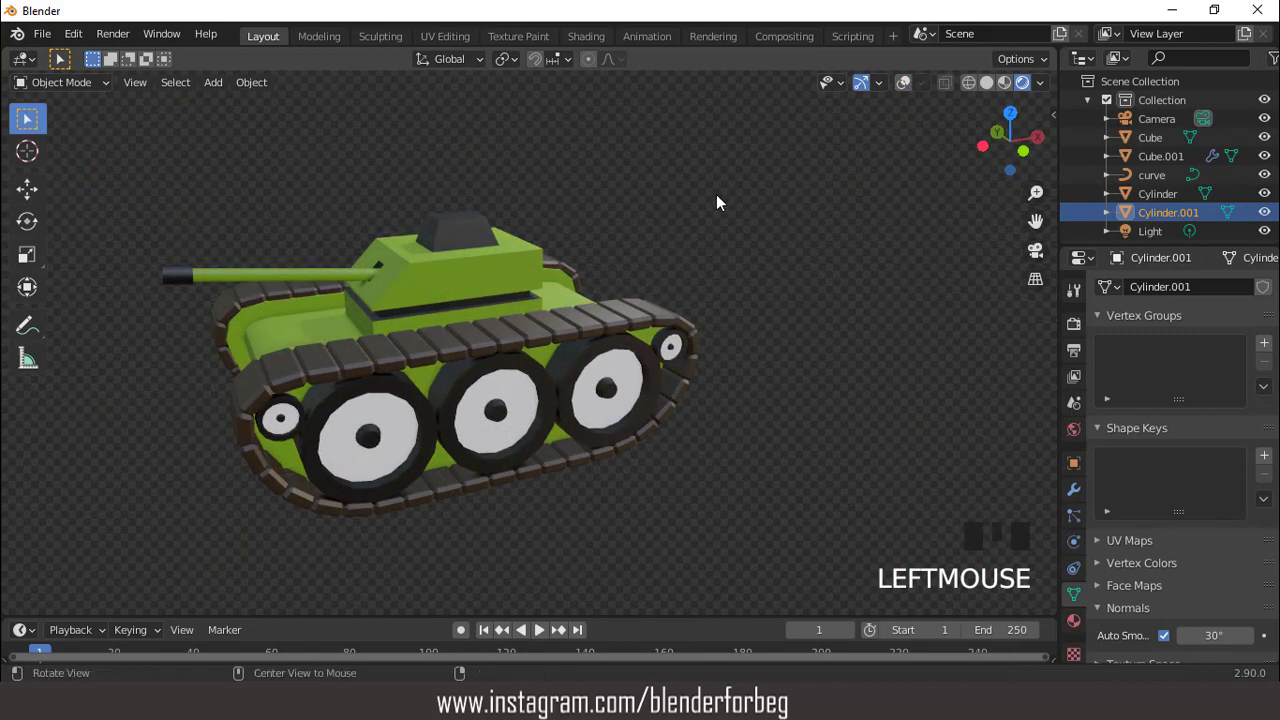
{"action": "scroll", "coordinate": [697, 202], "scroll_direction": "down", "scroll_amount": 1, "text": "alt"}
{"action": "scroll", "coordinate": [697, 202], "scroll_direction": "down", "scroll_amount": 2}
{"action": "key", "text": "n"}
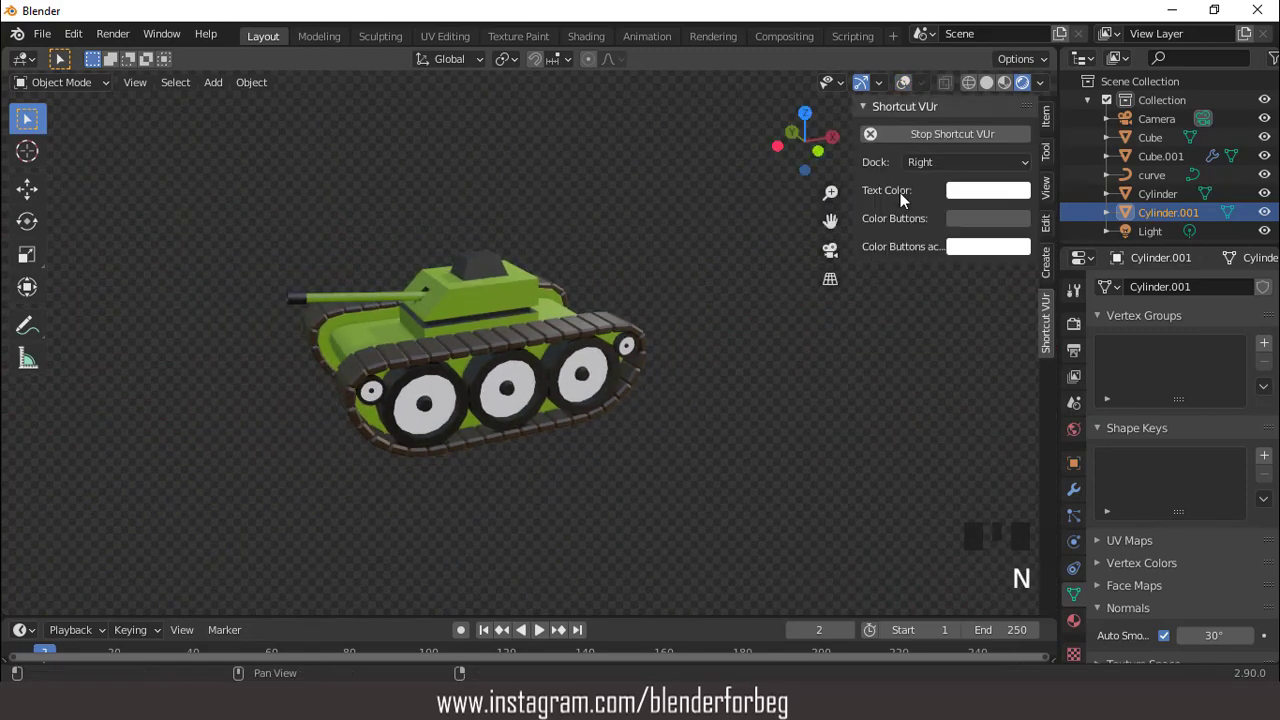
{"action": "left_click", "coordinate": [1046, 187]}
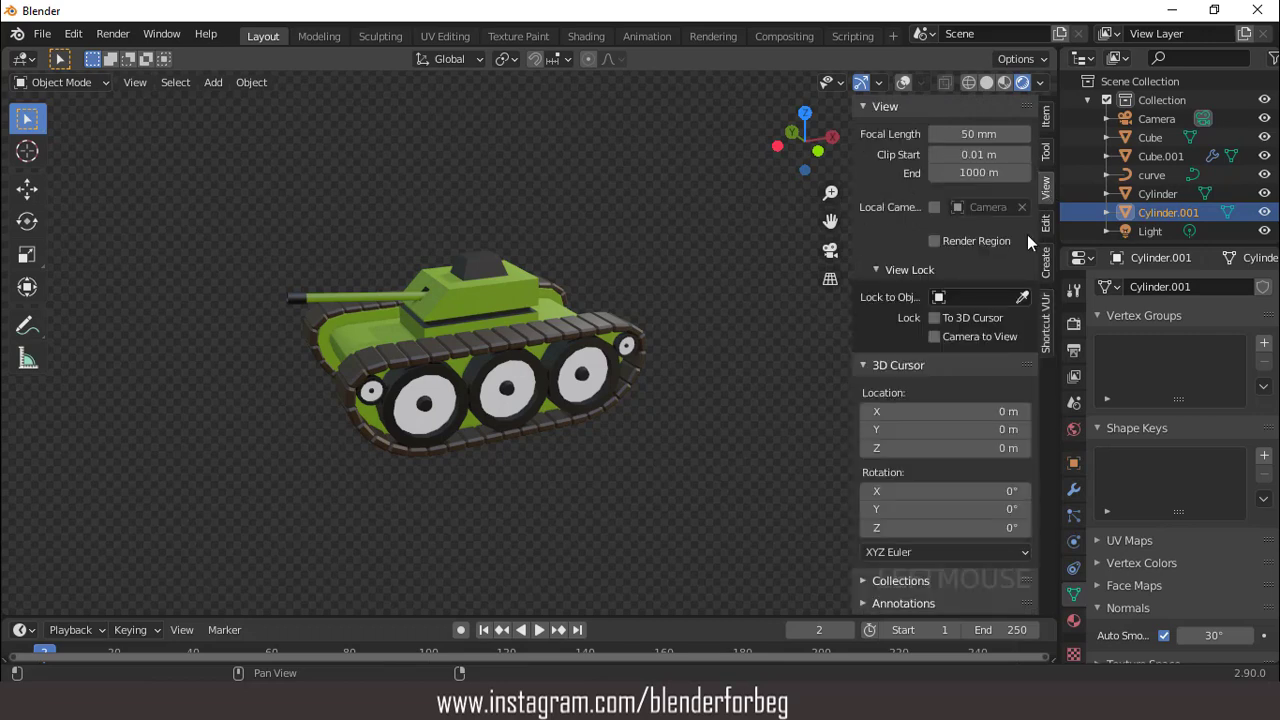
{"action": "left_click", "coordinate": [934, 336]}
Look through the camera and reposition it to frame the whole tank from its front side, centred in the frame.
{"action": "key", "text": "KP_0"}
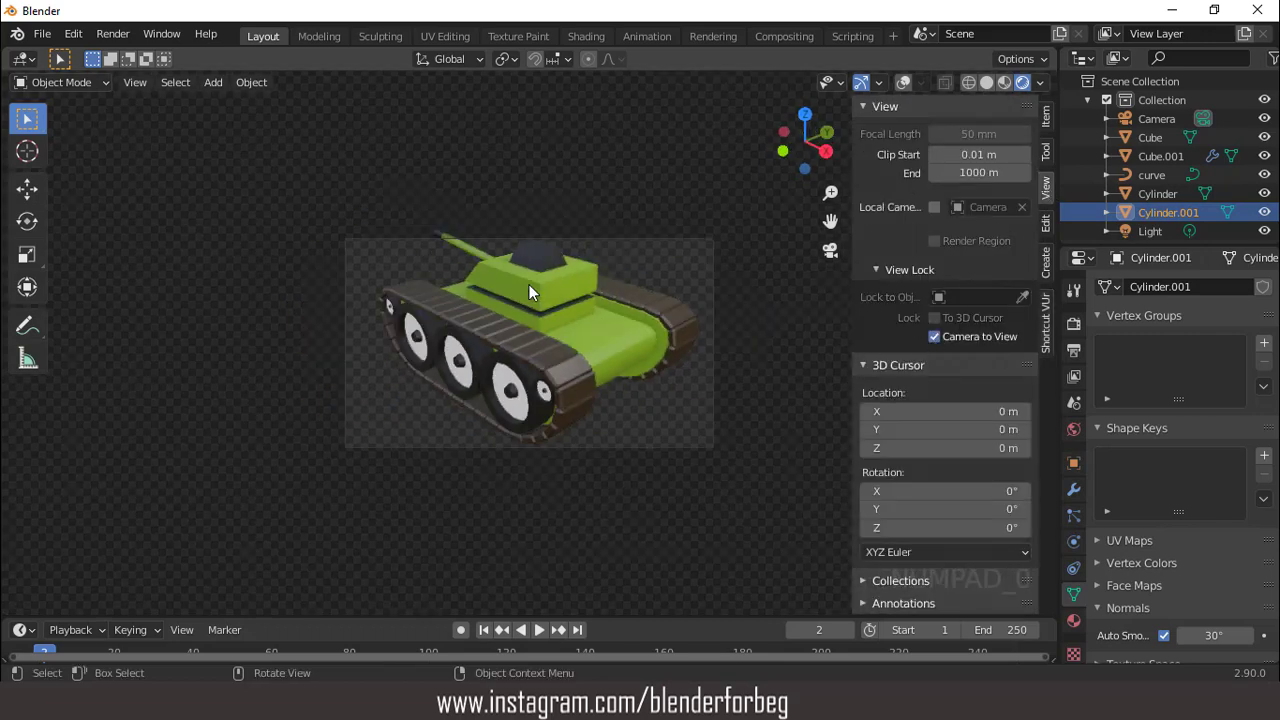
{"action": "scroll", "coordinate": [529, 284], "scroll_direction": "down", "scroll_amount": 1}
{"action": "middle_click_drag", "start_coordinate": [506, 305], "coordinate": [724, 278]}
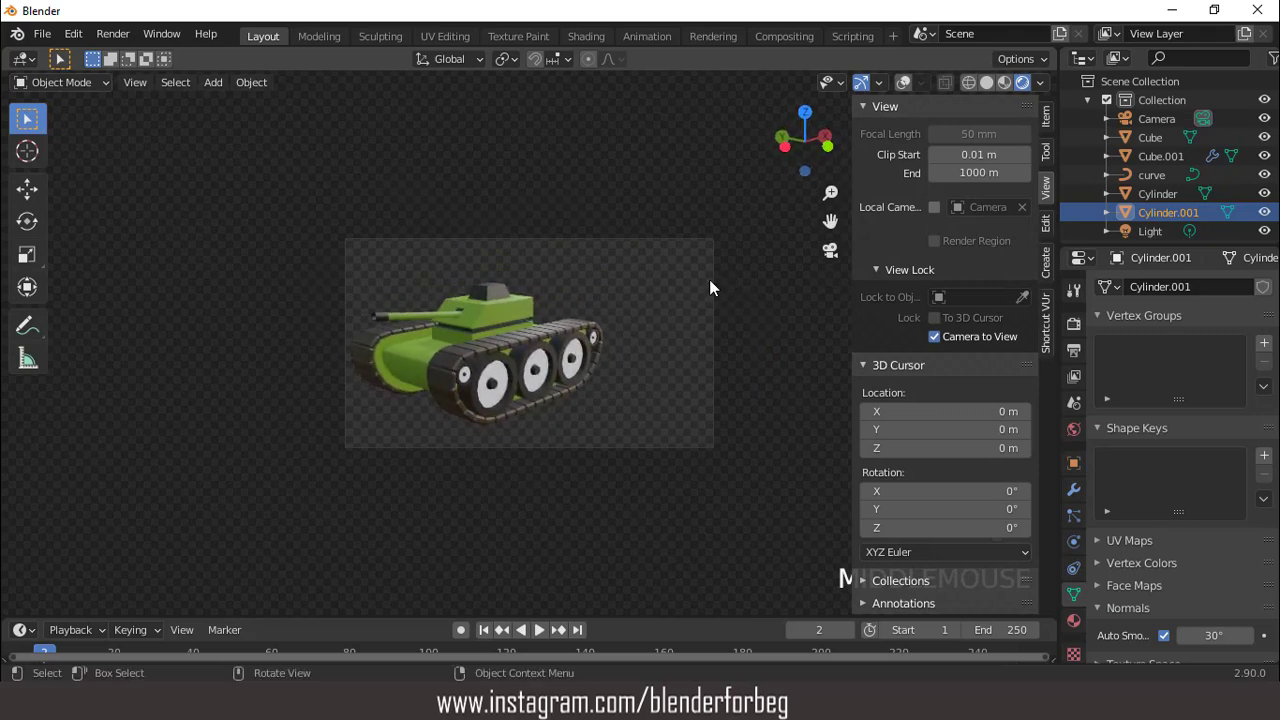
{"action": "key", "text": "ctrl+KP_4"}
{"action": "key", "text": "ctrl+KP_4"}
{"action": "key", "text": "ctrl+KP_4"}
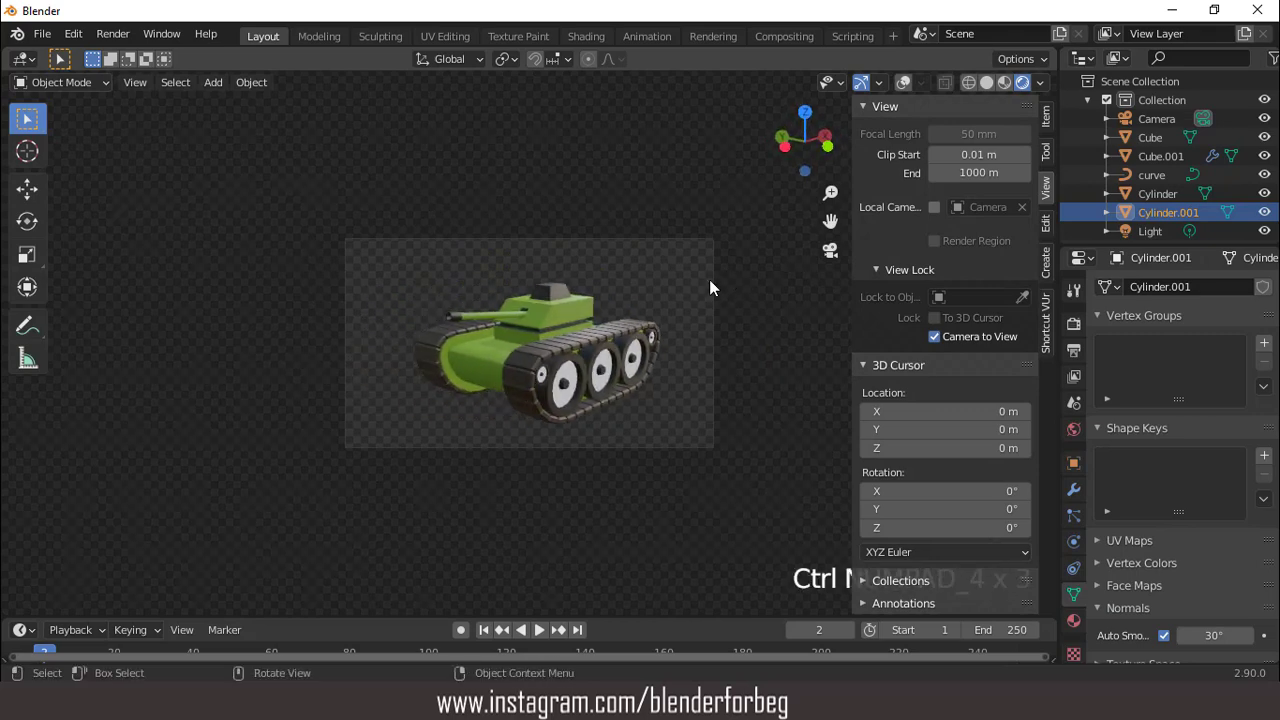
{"action": "scroll", "coordinate": [582, 324], "scroll_direction": "up", "scroll_amount": 2}
{"action": "scroll", "coordinate": [581, 323], "scroll_direction": "down", "scroll_amount": 2}
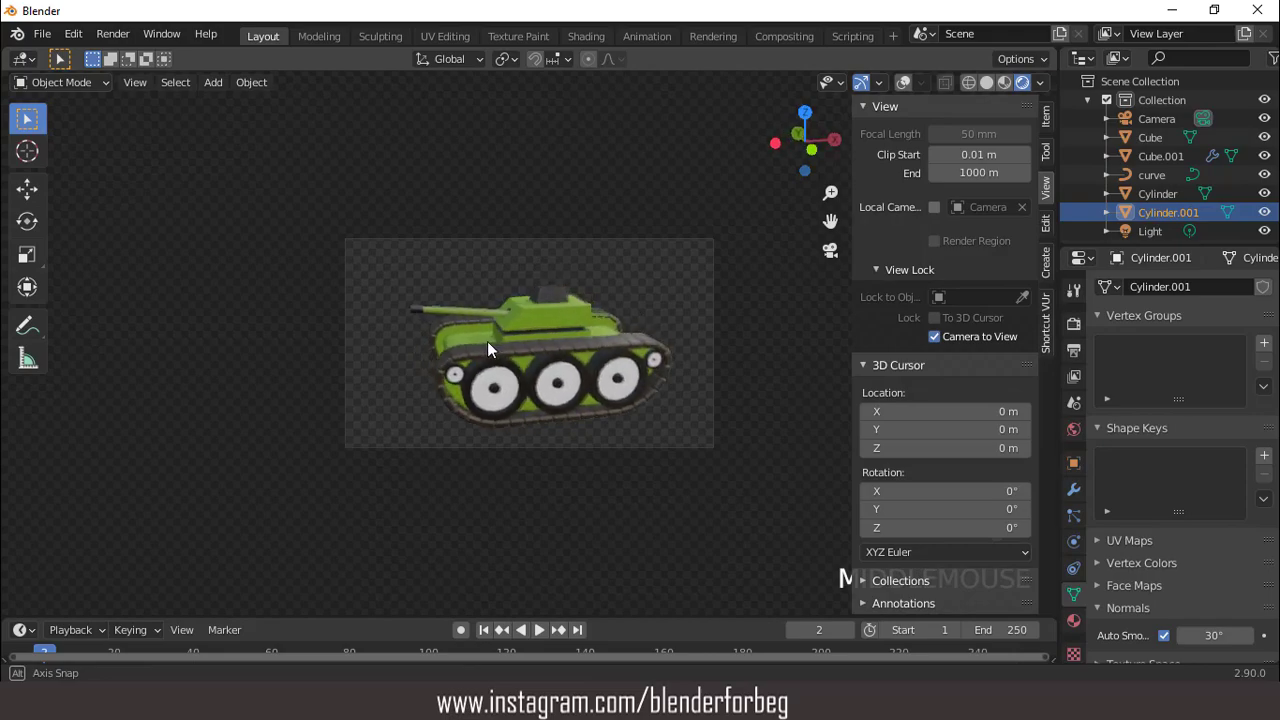